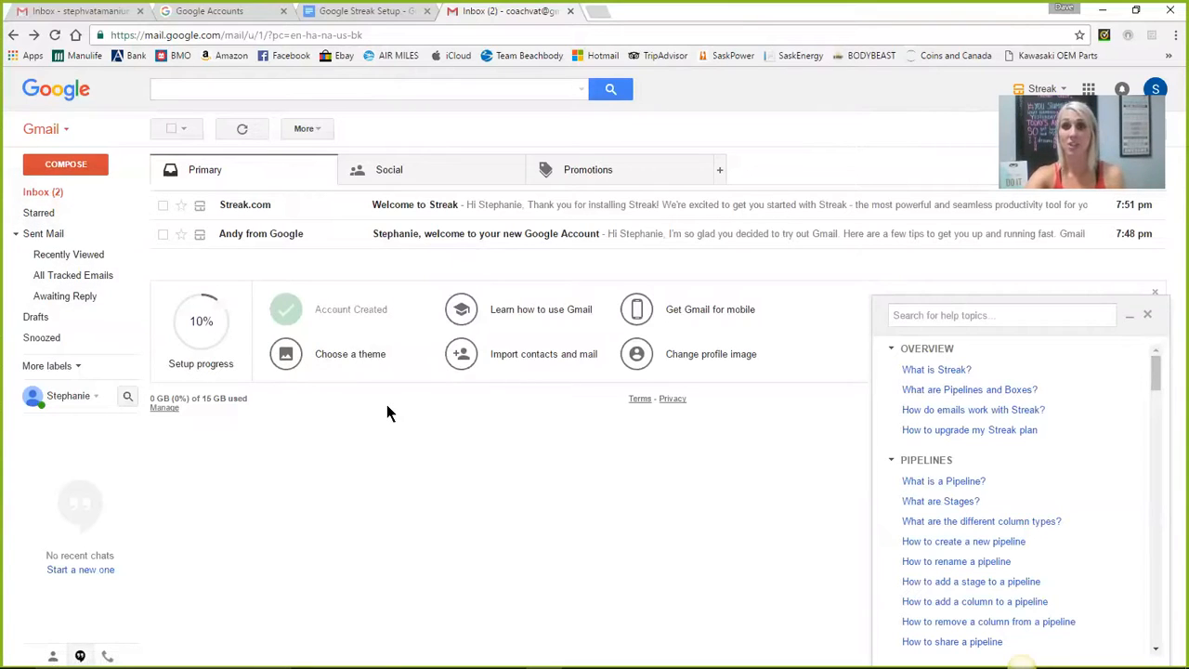
# Step: Apply the purple jellyfish photo as the mailbox theme and save it
pyautogui.click(354, 360)
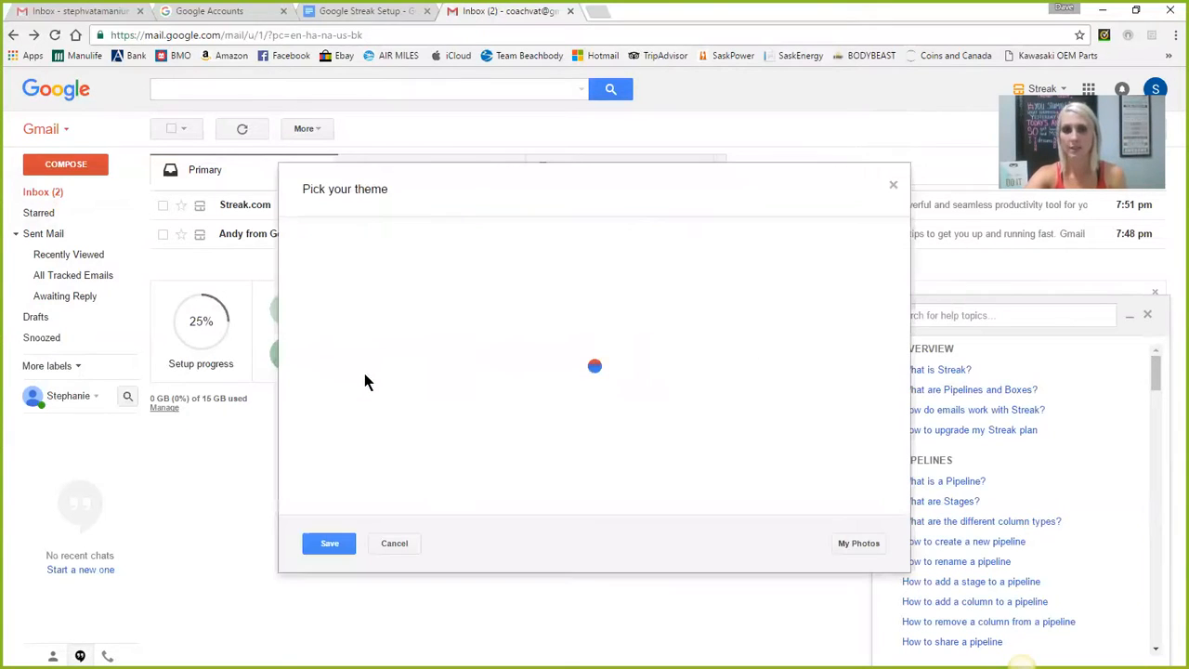
pyautogui.scroll(-5, 459, 445)
pyautogui.scroll(5, 520, 450)
pyautogui.click(807, 365)
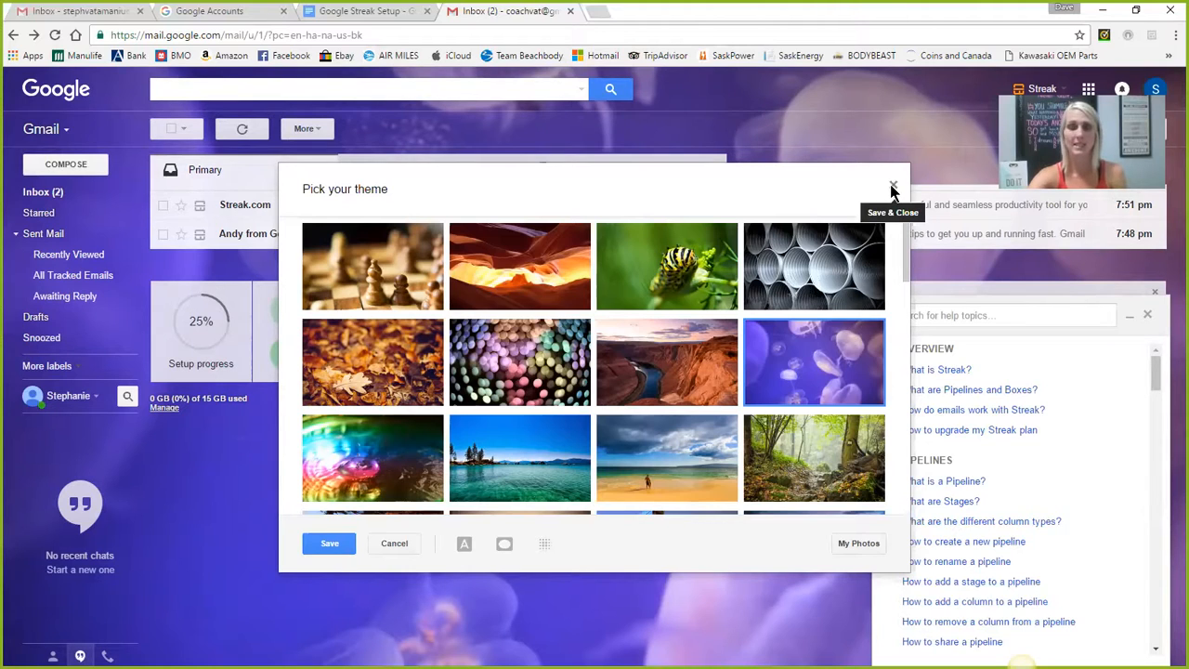
pyautogui.click(332, 544)
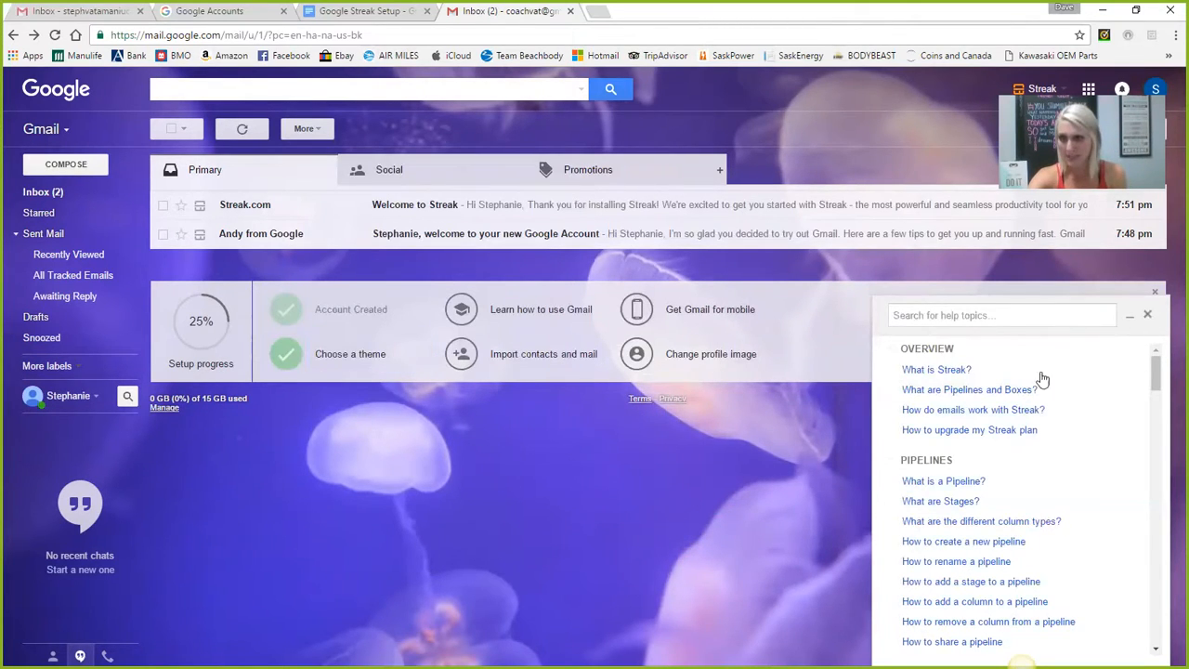
# Step: Close the Streak help topics window and dismiss the setup progress box below the inbox messages
pyautogui.scroll(-5, 1089, 411)
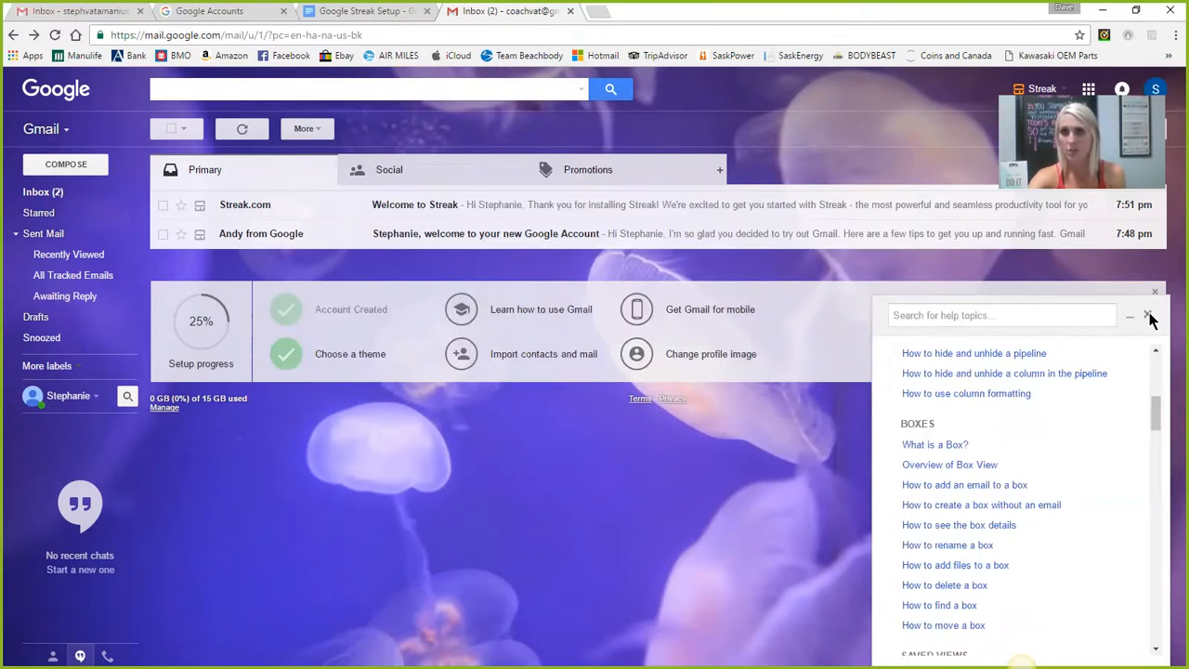
pyautogui.click(1147, 315)
pyautogui.click(1154, 292)
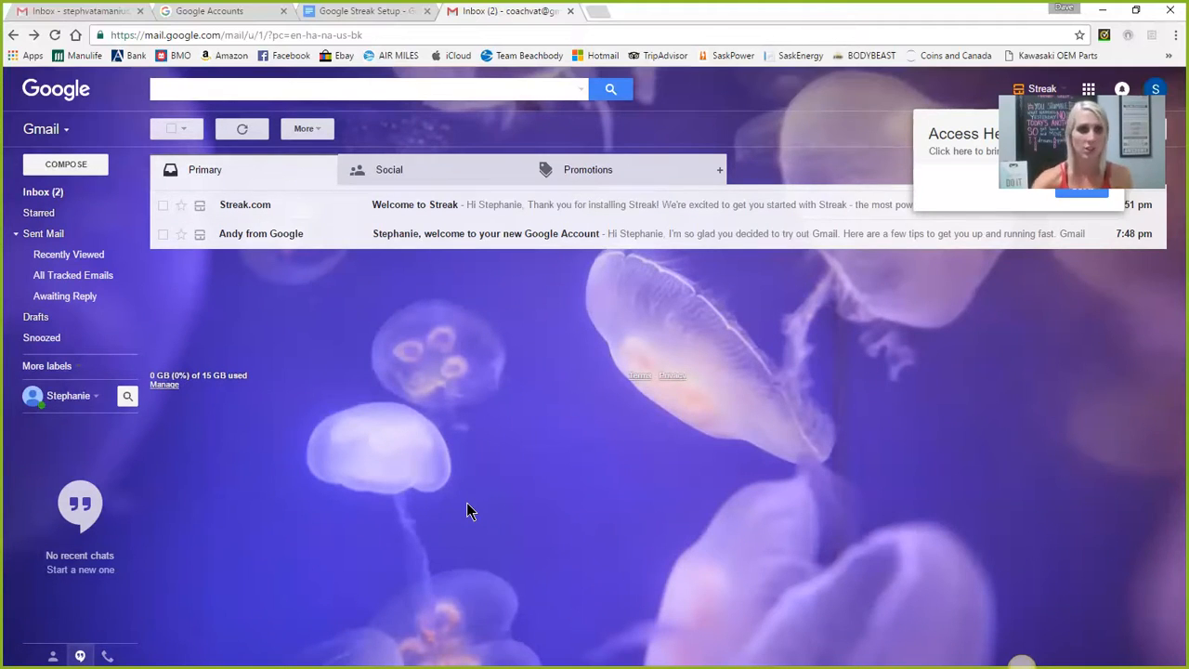
# Step: Create a new Streak pipeline from the Sales / CRM template with the default sharing settings, and decline the tour
pyautogui.click(76, 368)
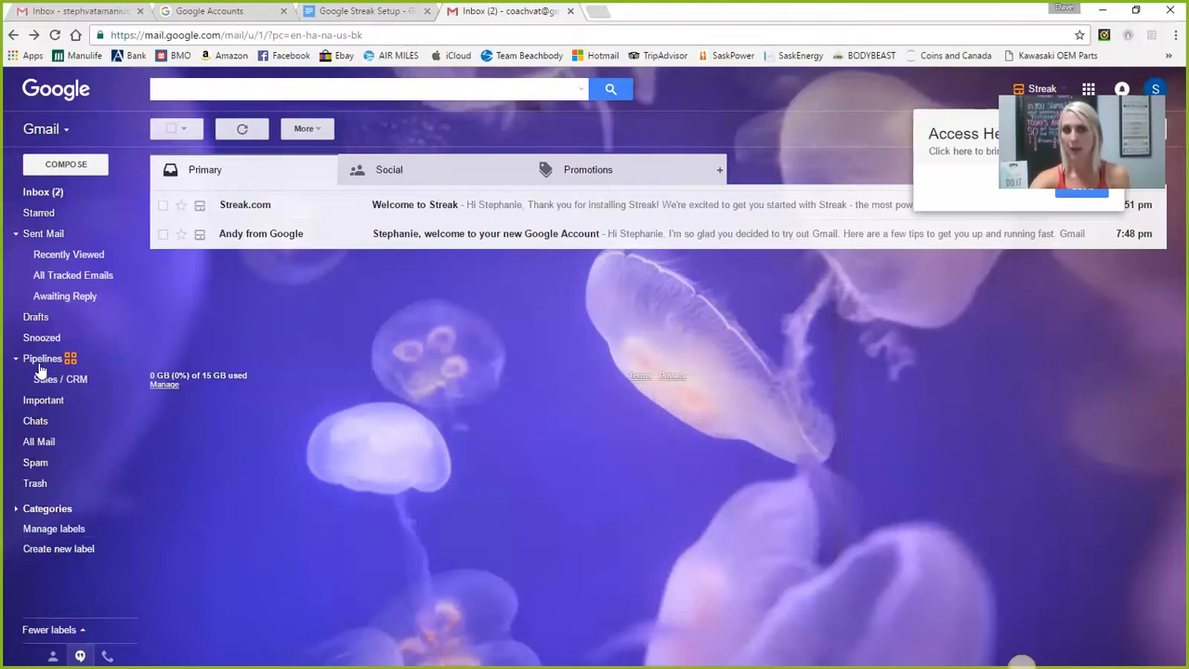
pyautogui.click(126, 369)
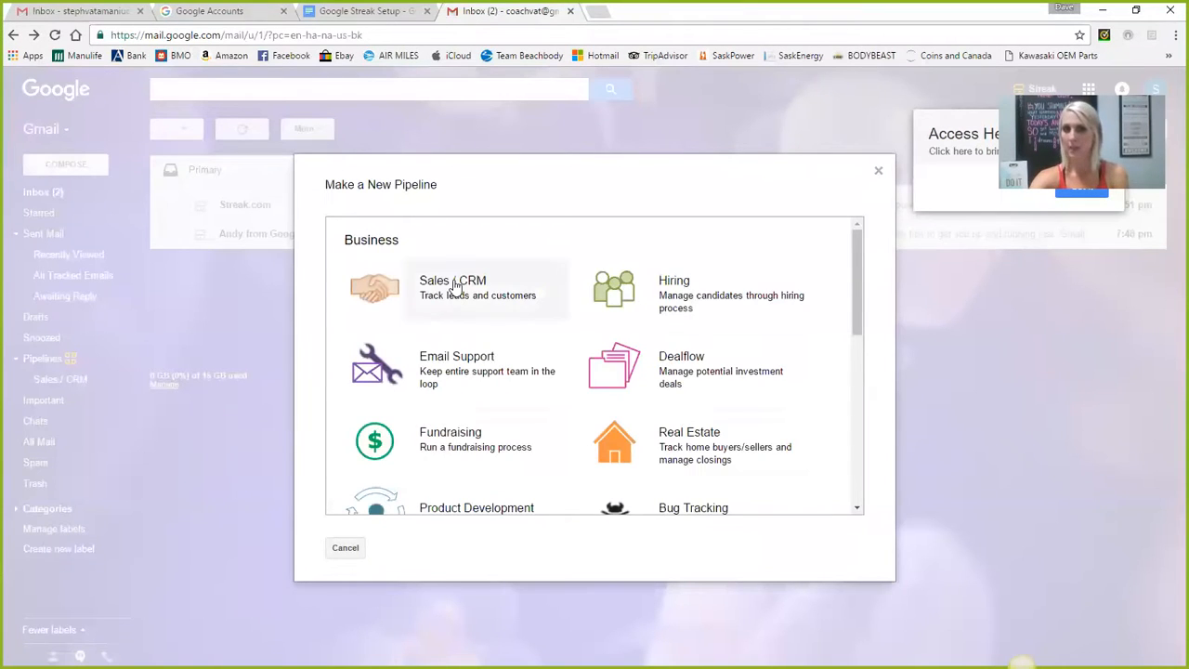
pyautogui.click(453, 288)
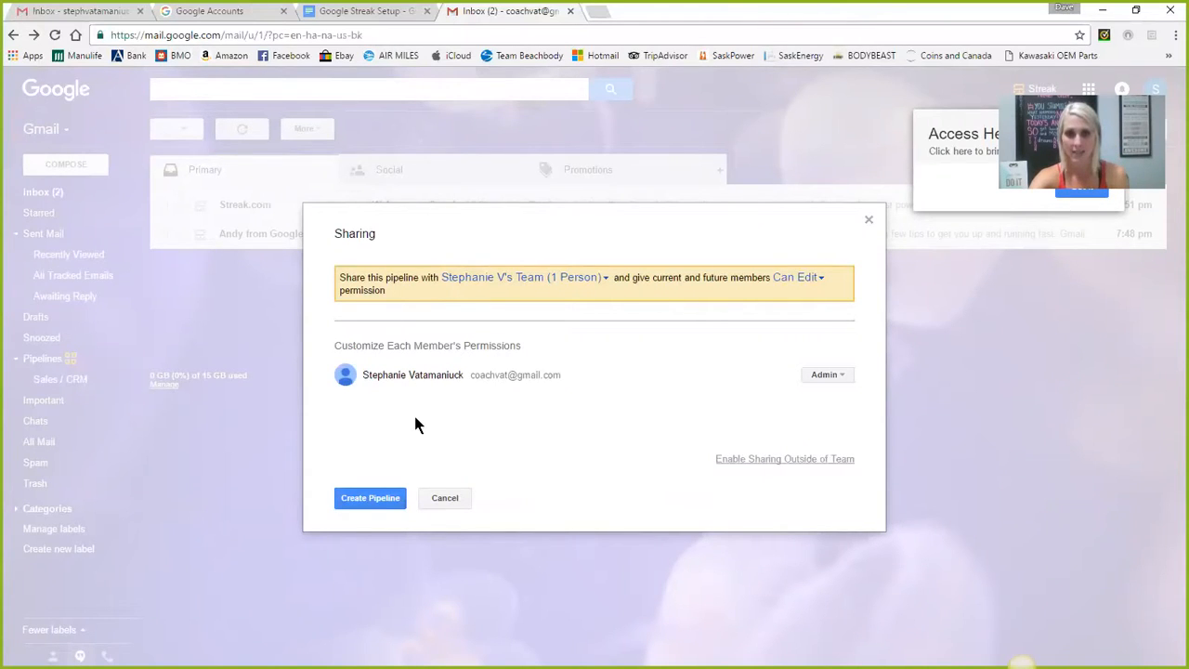
pyautogui.click(372, 500)
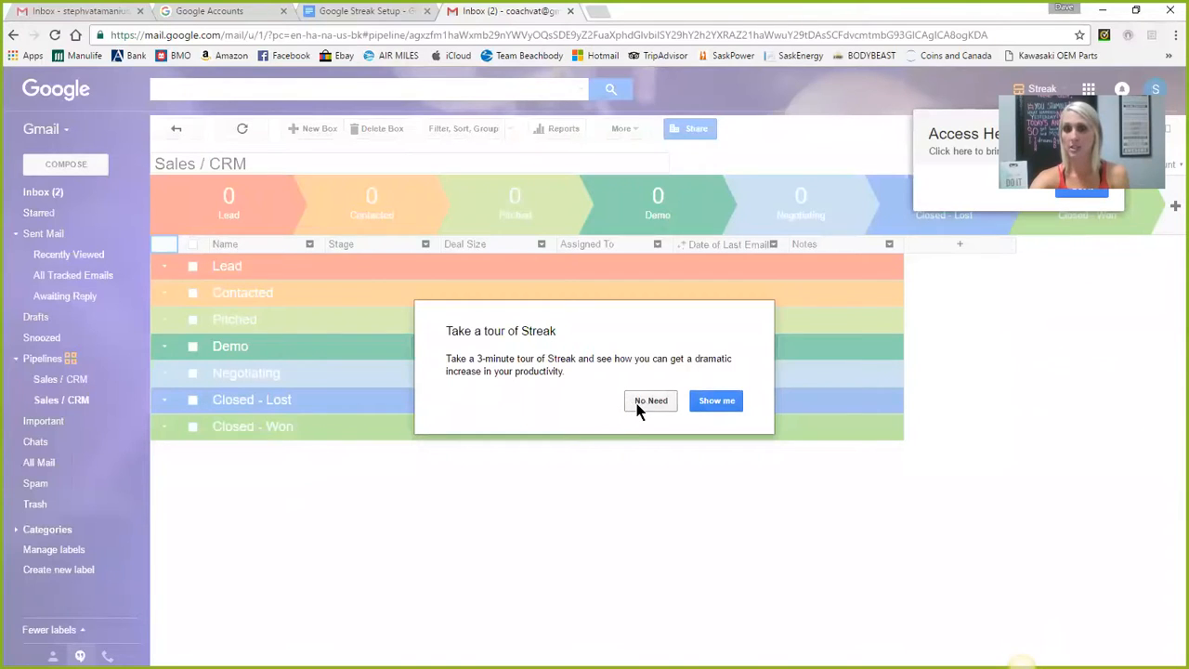
pyautogui.click(648, 401)
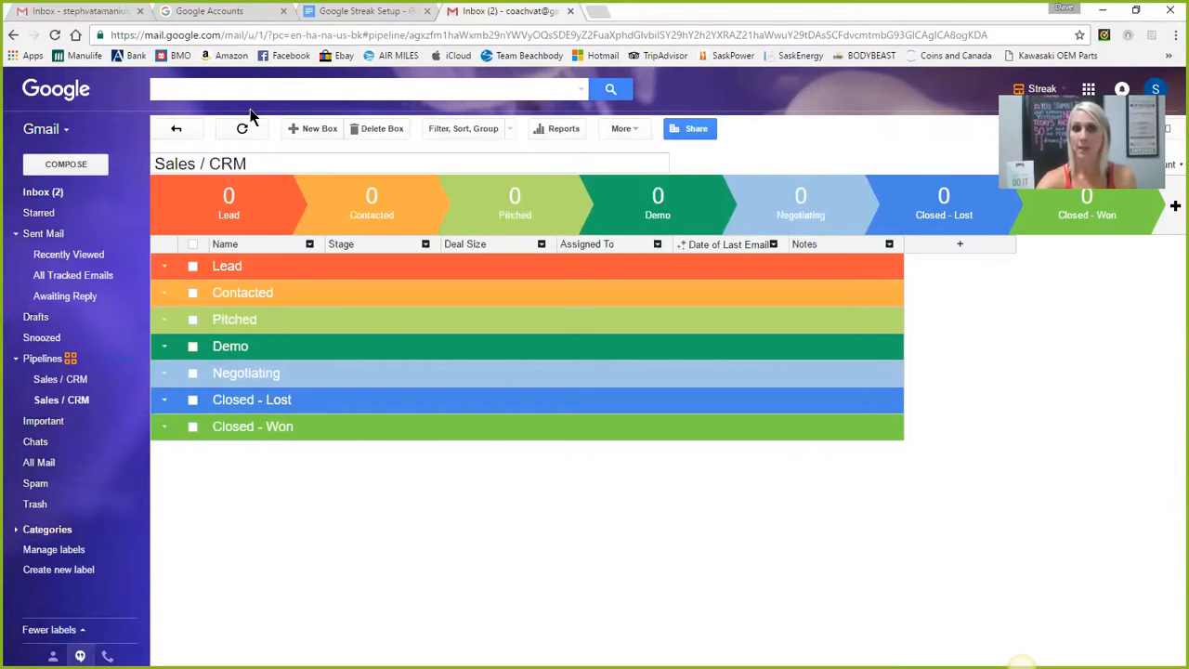
# Step: Rename the new Sales / CRM pipeline as Master Pipeline
pyautogui.click(250, 165)
pyautogui.write('Mast')
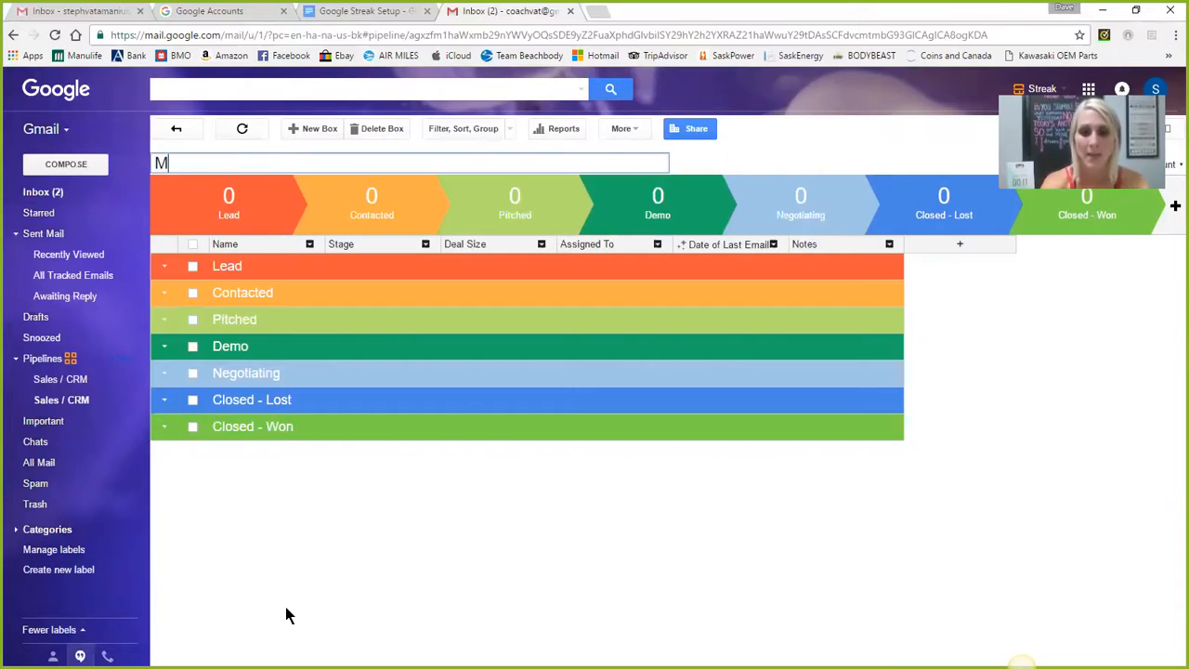
pyautogui.write('er Pipel')
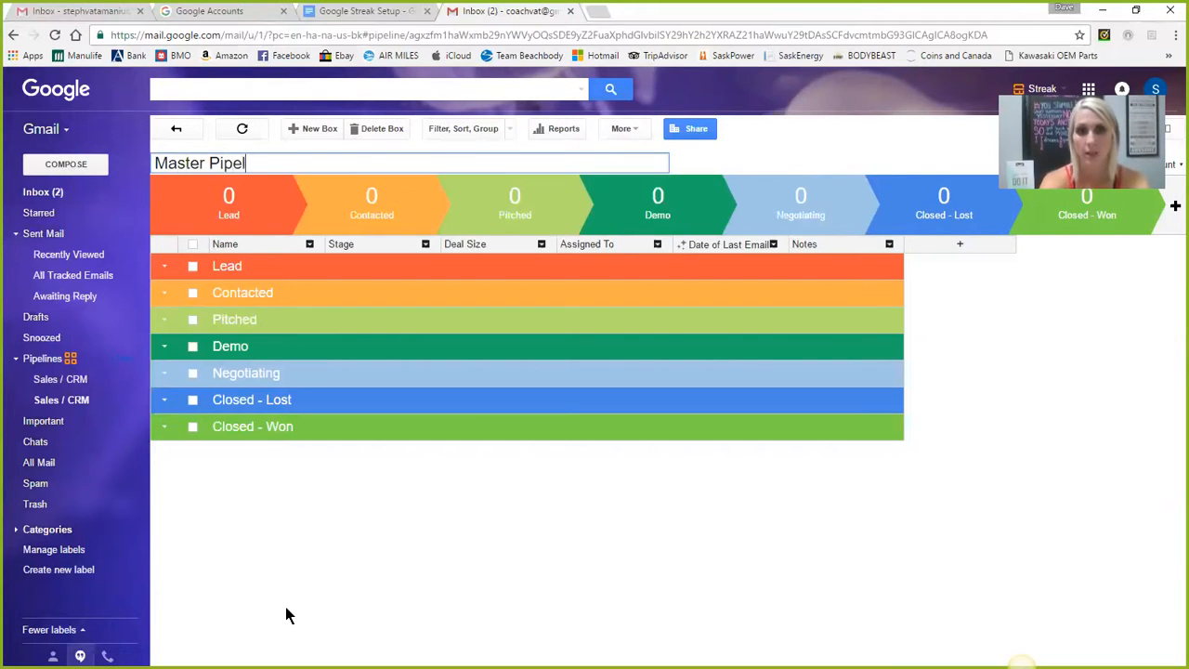
pyautogui.write('ine')
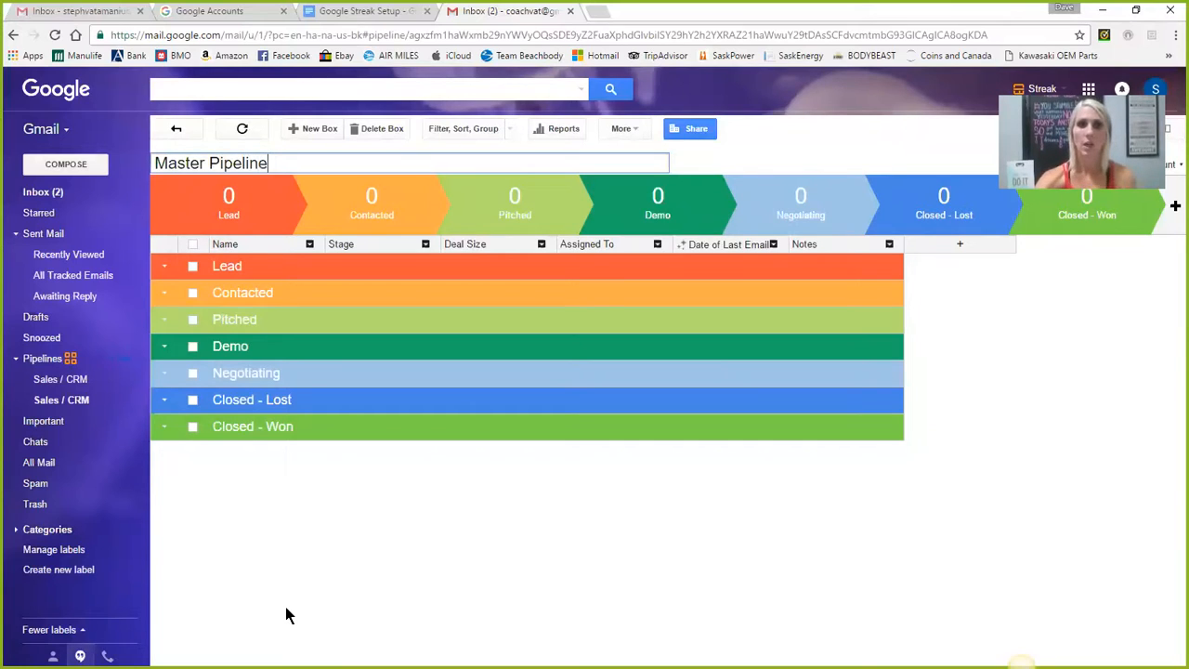
pyautogui.click(399, 557)
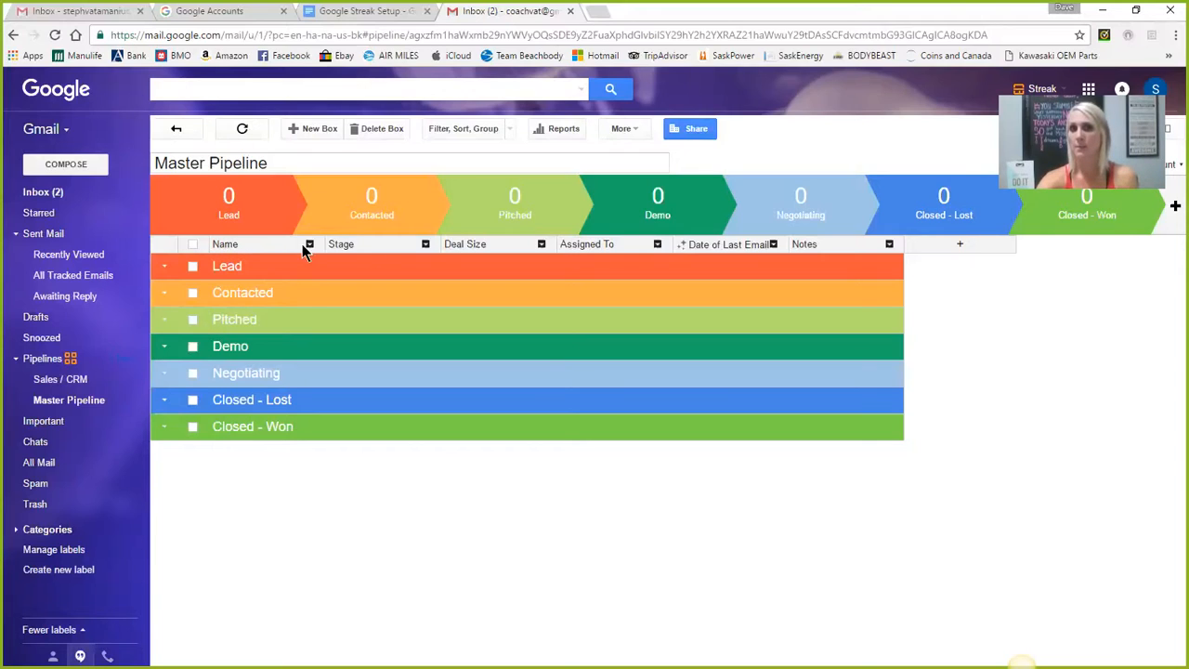
# Step: Narrow the Stage column to fit its heading and permanently delete the Deal Size column
pyautogui.moveTo(434, 244); pyautogui.dragTo(353, 256)
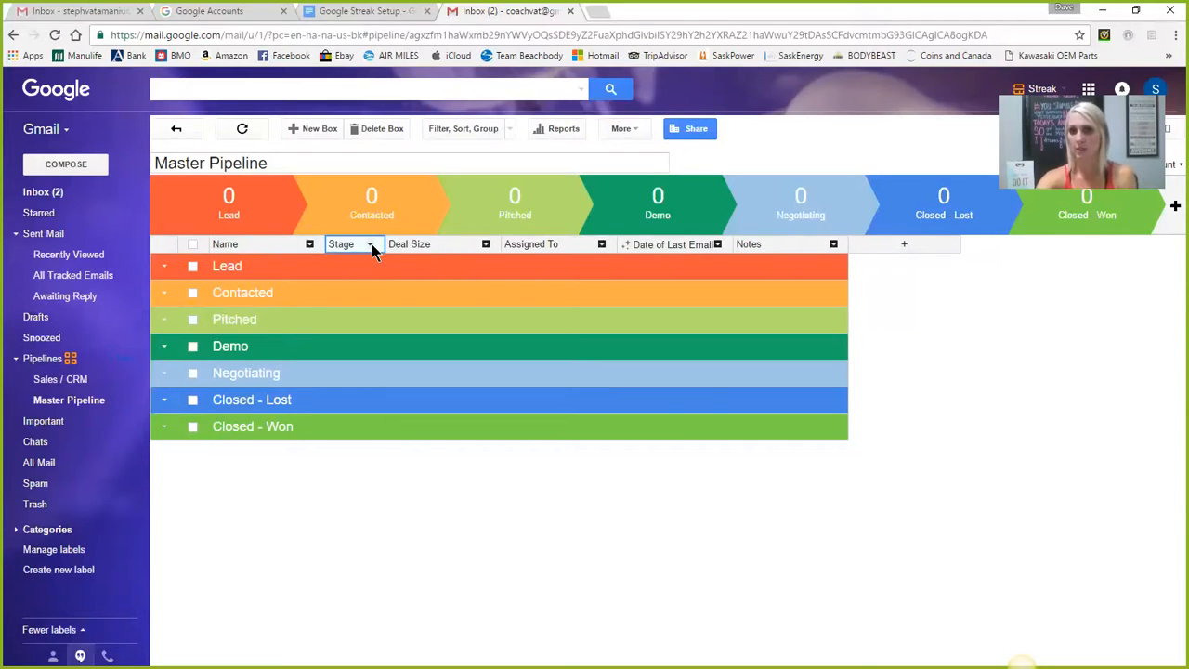
pyautogui.click(485, 243)
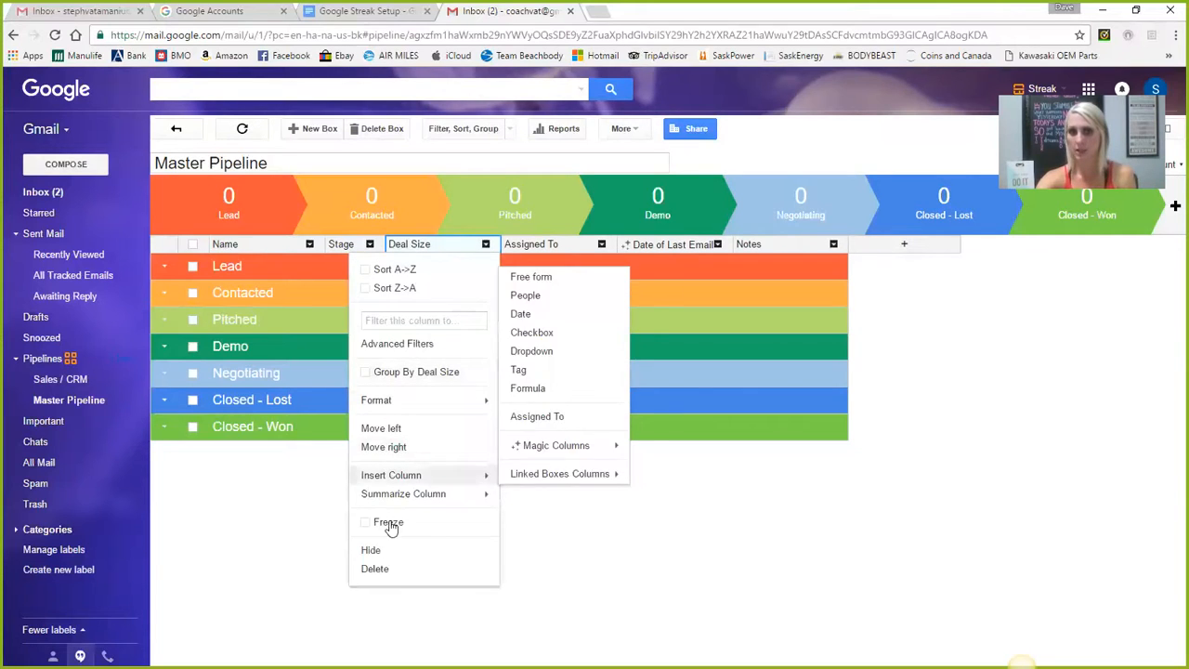
pyautogui.click(373, 566)
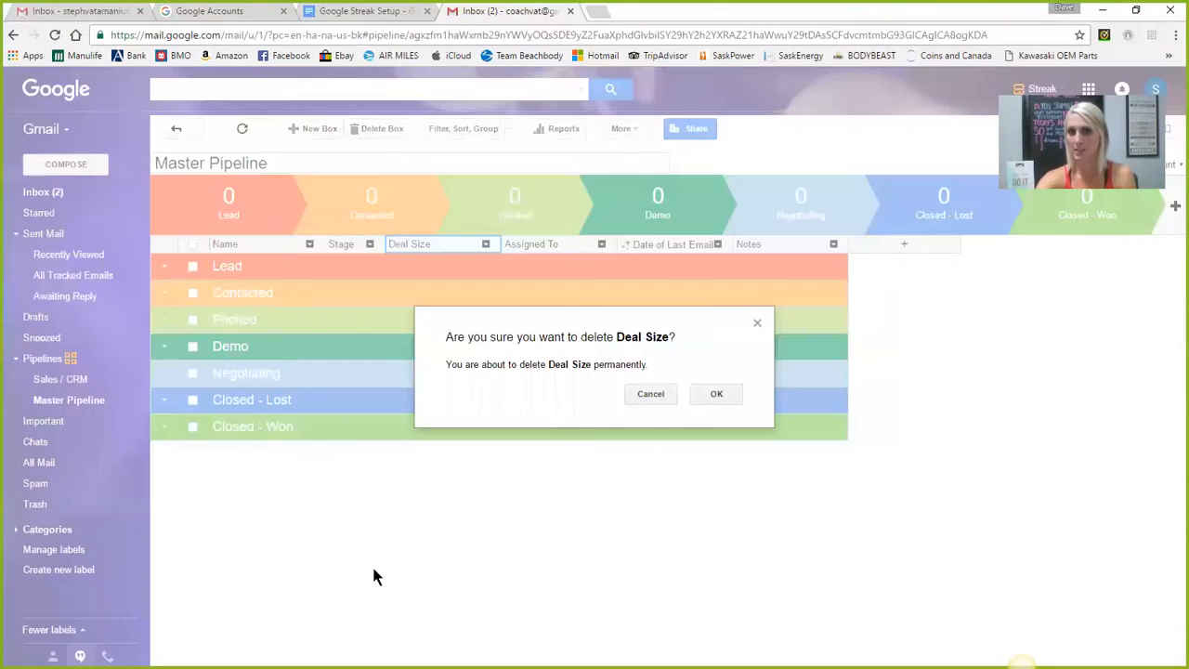
pyautogui.click(708, 392)
# Step: Remove the Assigned To column from the Master Pipeline
pyautogui.moveTo(499, 246); pyautogui.dragTo(465, 246)
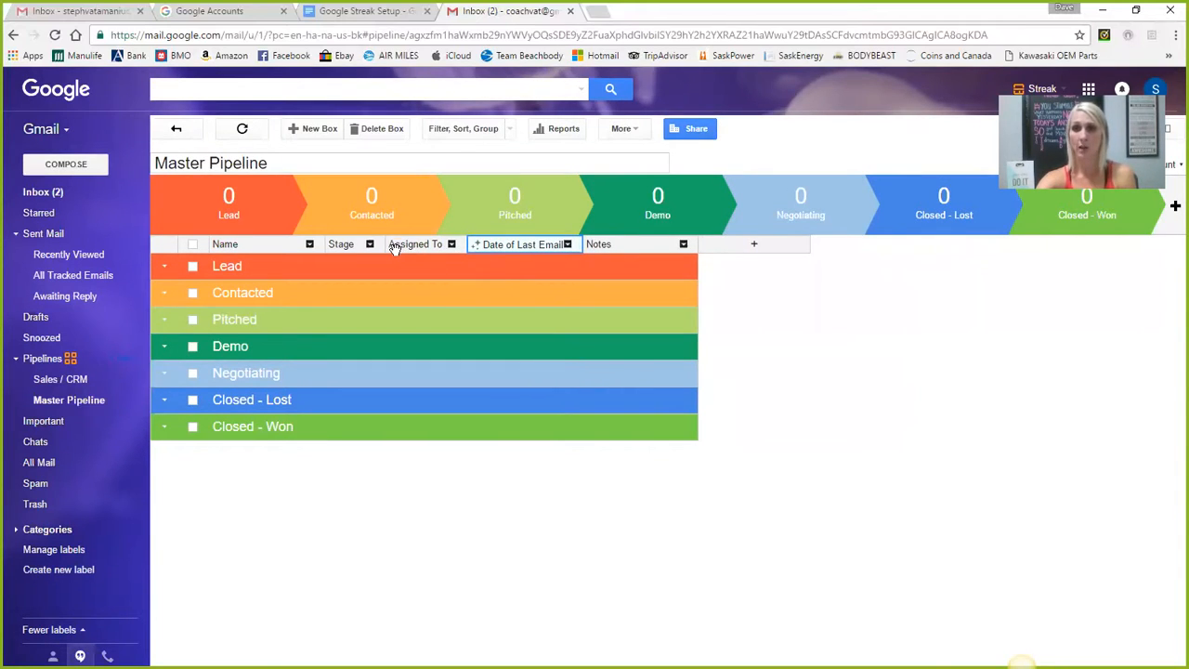
pyautogui.click(452, 245)
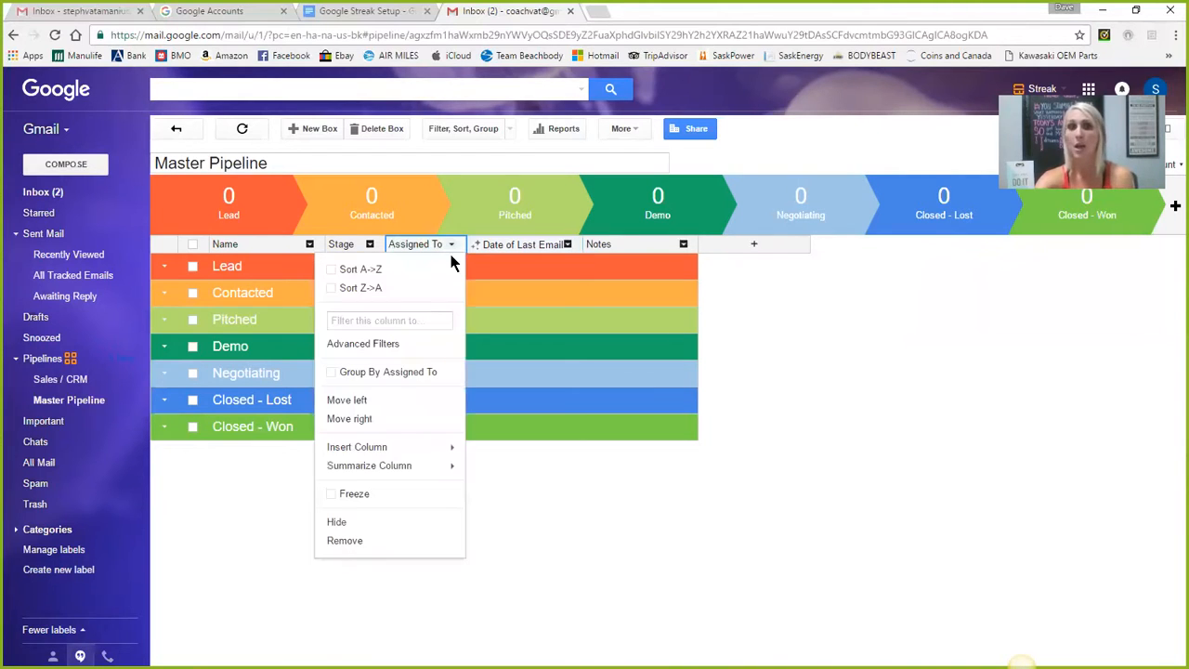
pyautogui.click(346, 539)
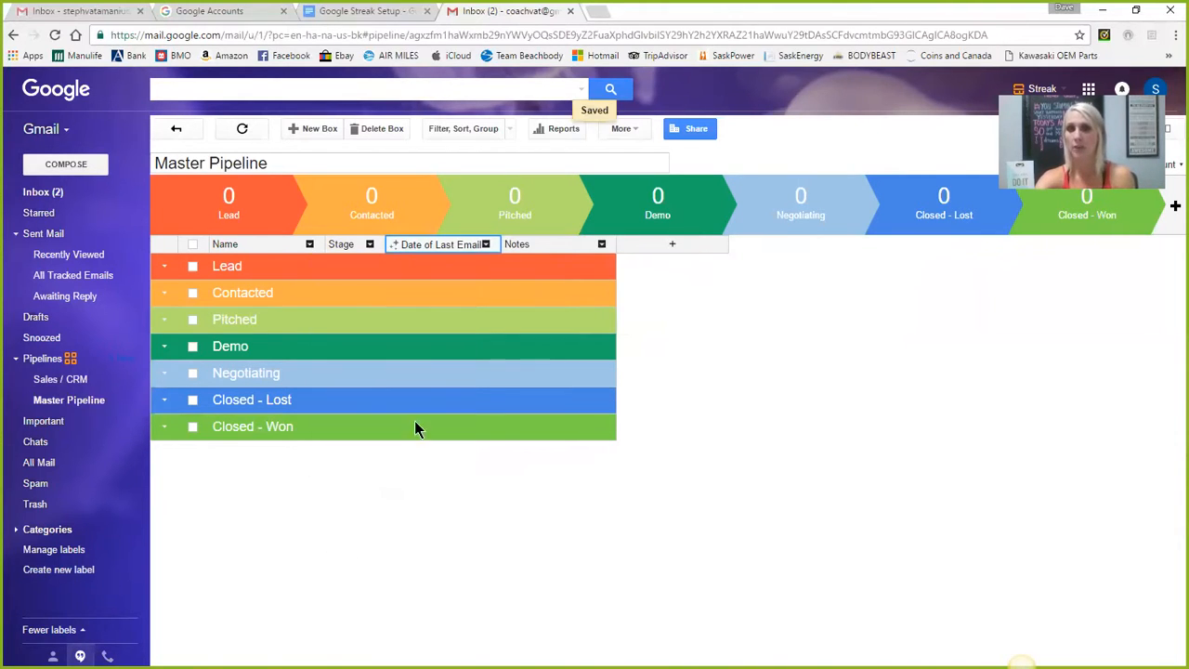
# Step: Remove the Date of Last Email column and narrow the Notes column to fit its heading
pyautogui.click(485, 244)
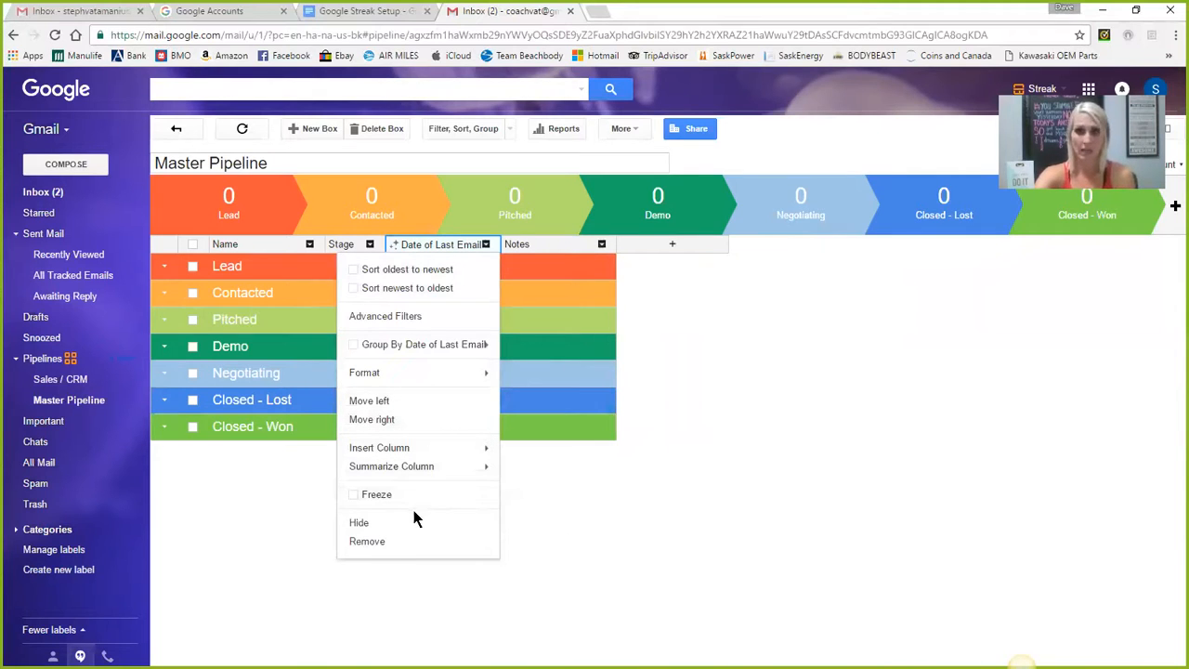
pyautogui.click(376, 543)
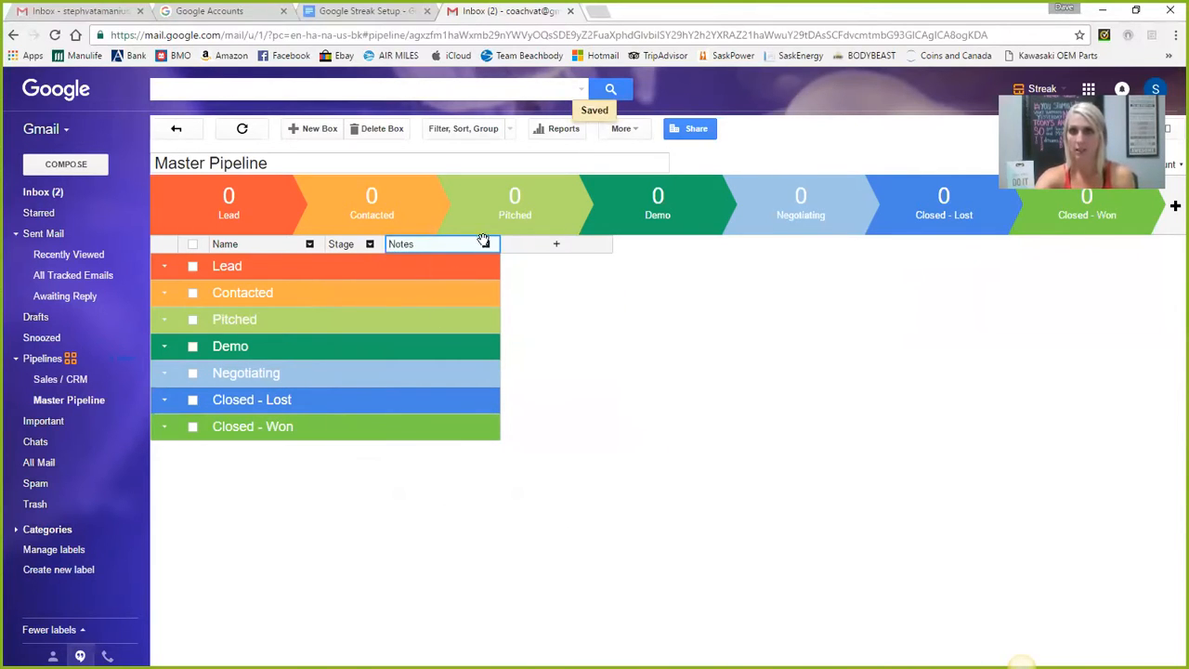
pyautogui.moveTo(489, 244); pyautogui.dragTo(444, 247)
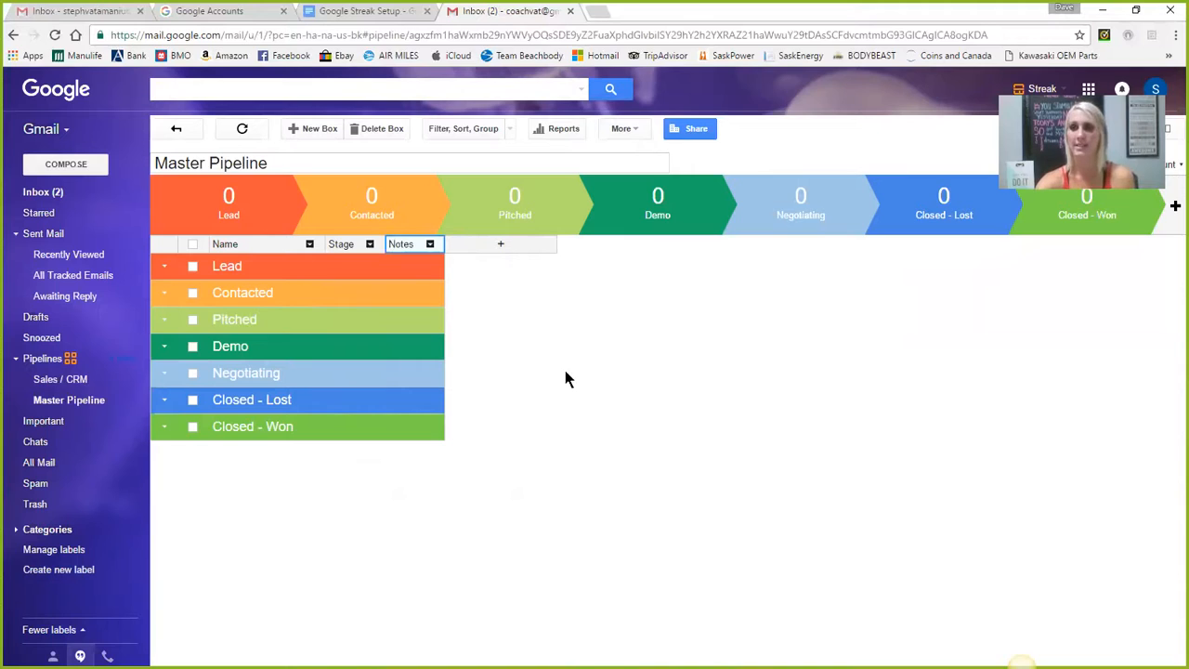
# Step: Add a free form column named Email after Notes and narrow it to fit its heading
pyautogui.click(500, 244)
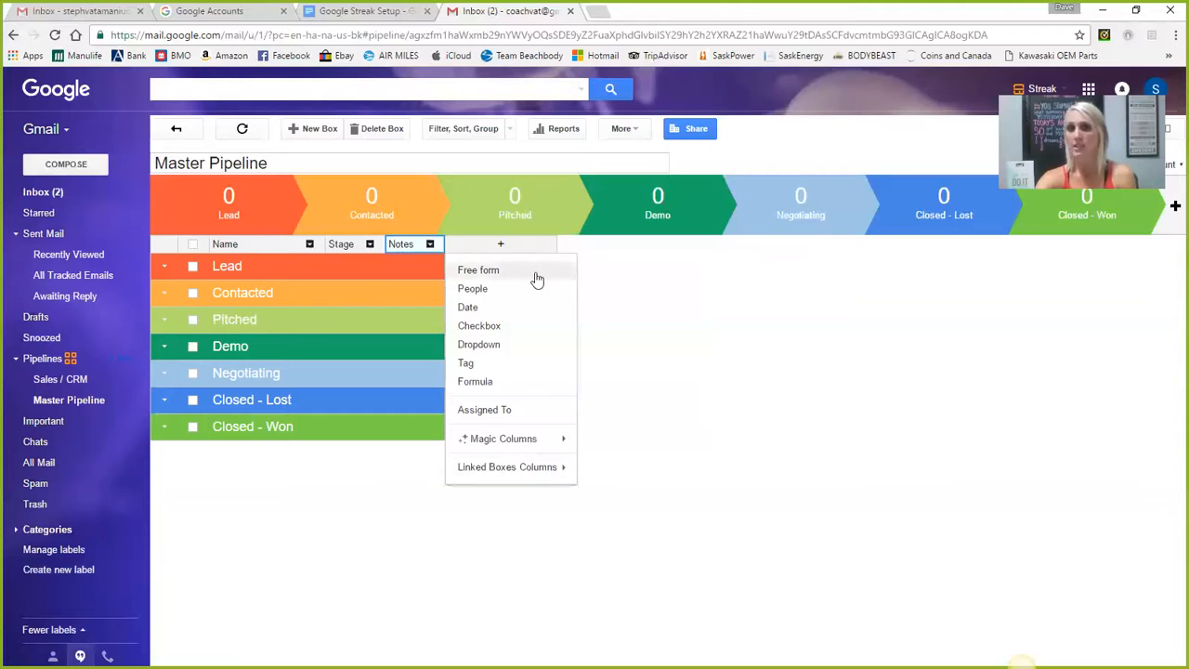
pyautogui.click(478, 271)
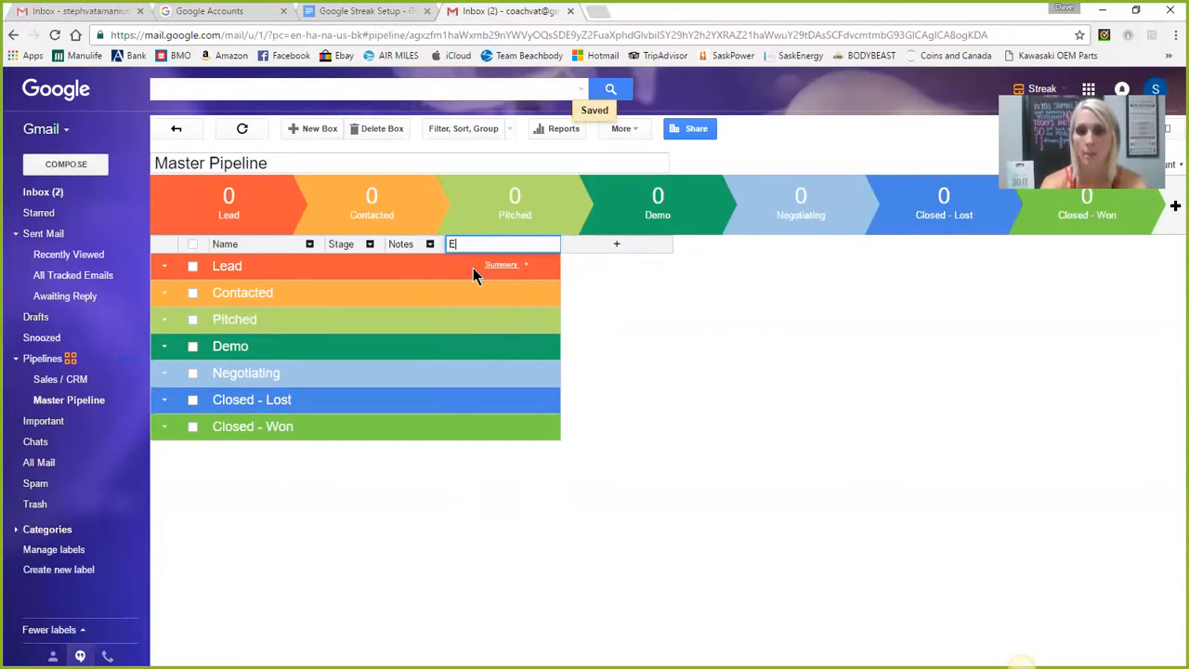
pyautogui.write('Email')
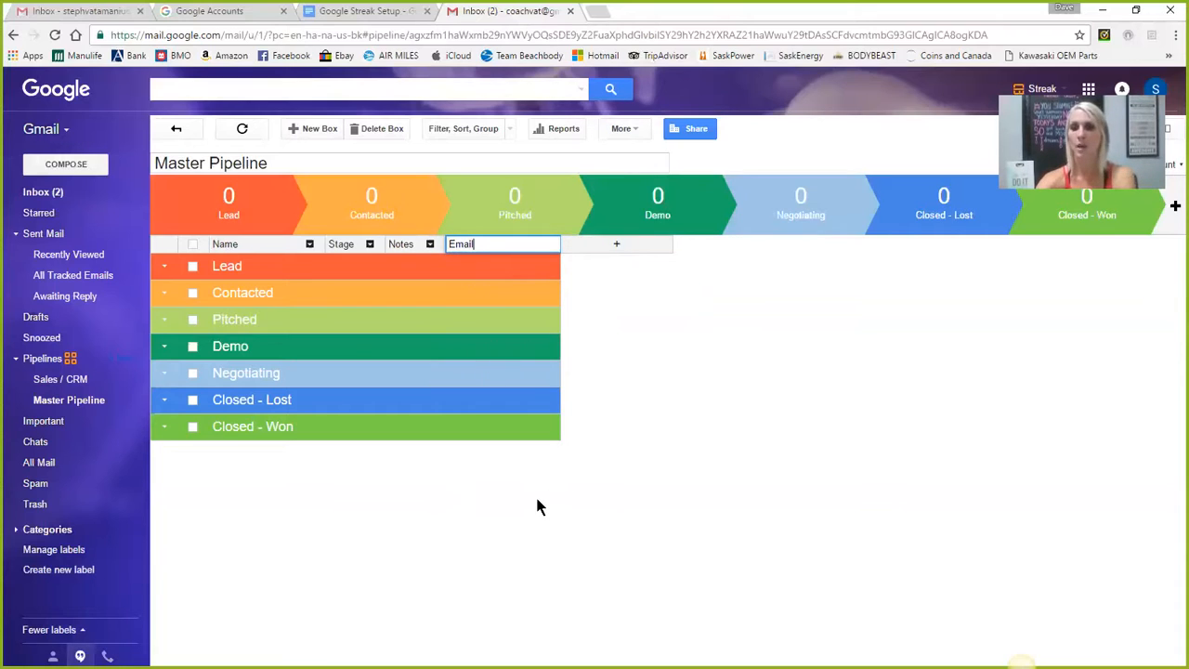
pyautogui.press('Return')
pyautogui.moveTo(560, 245); pyautogui.dragTo(509, 246)
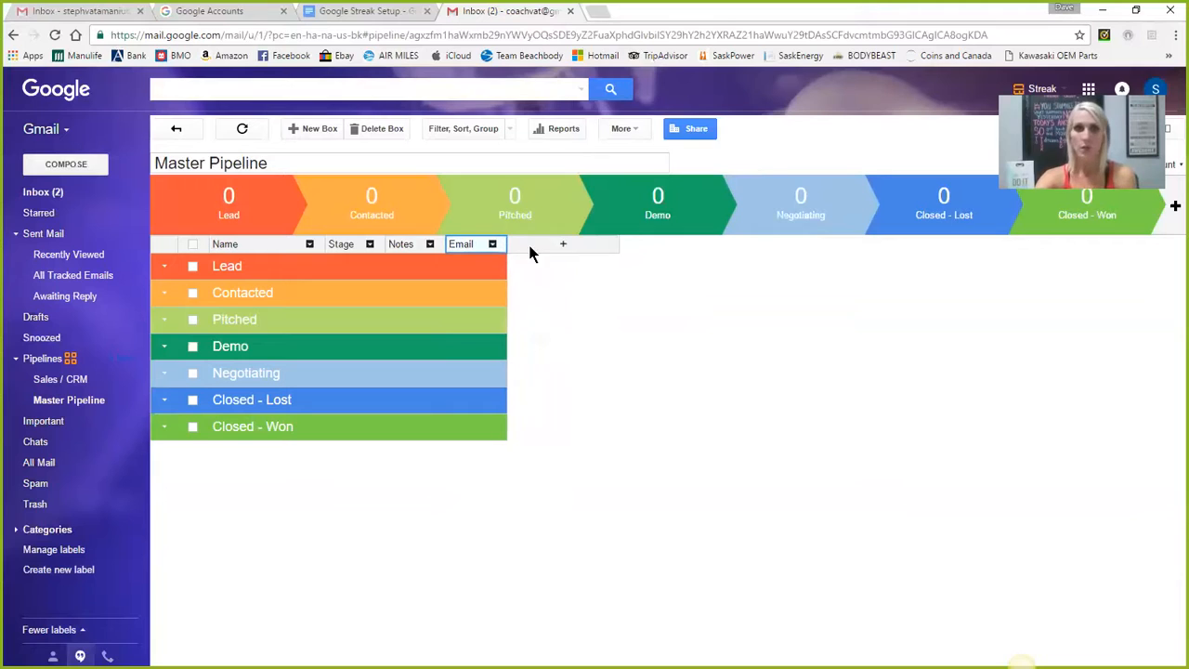
# Step: Check the column list in the Google Streak Setup document, and add the Days in Stage magic column after Email in the Master Pipeline
pyautogui.click(339, 11)
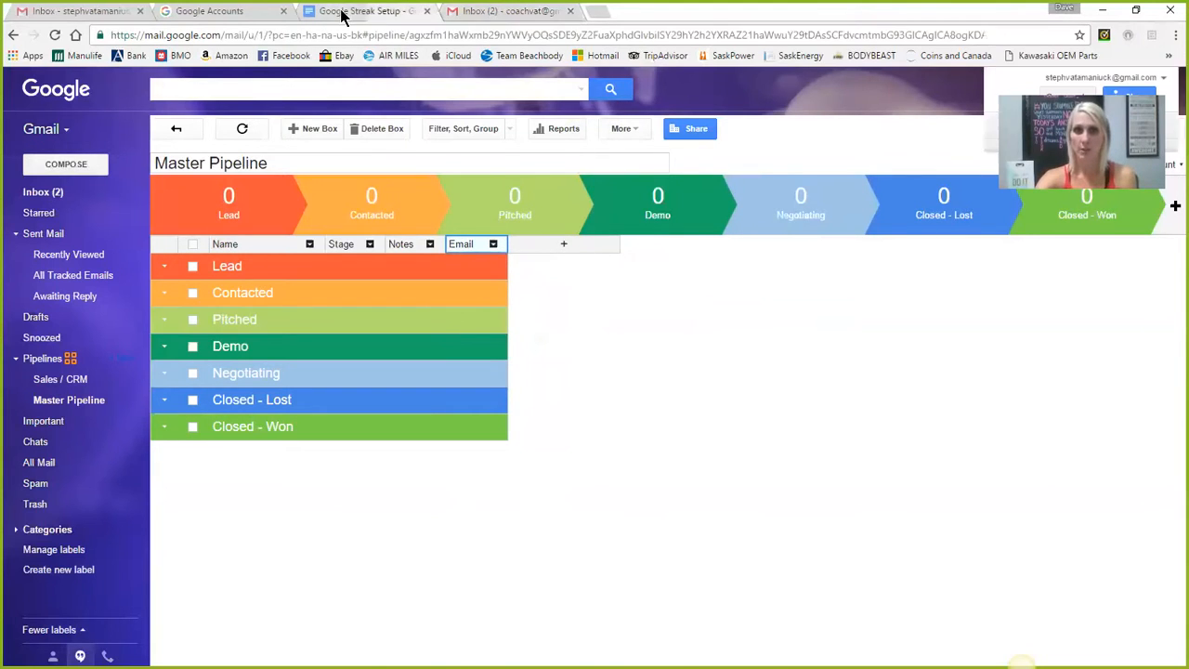
pyautogui.scroll(20, 616, 416)
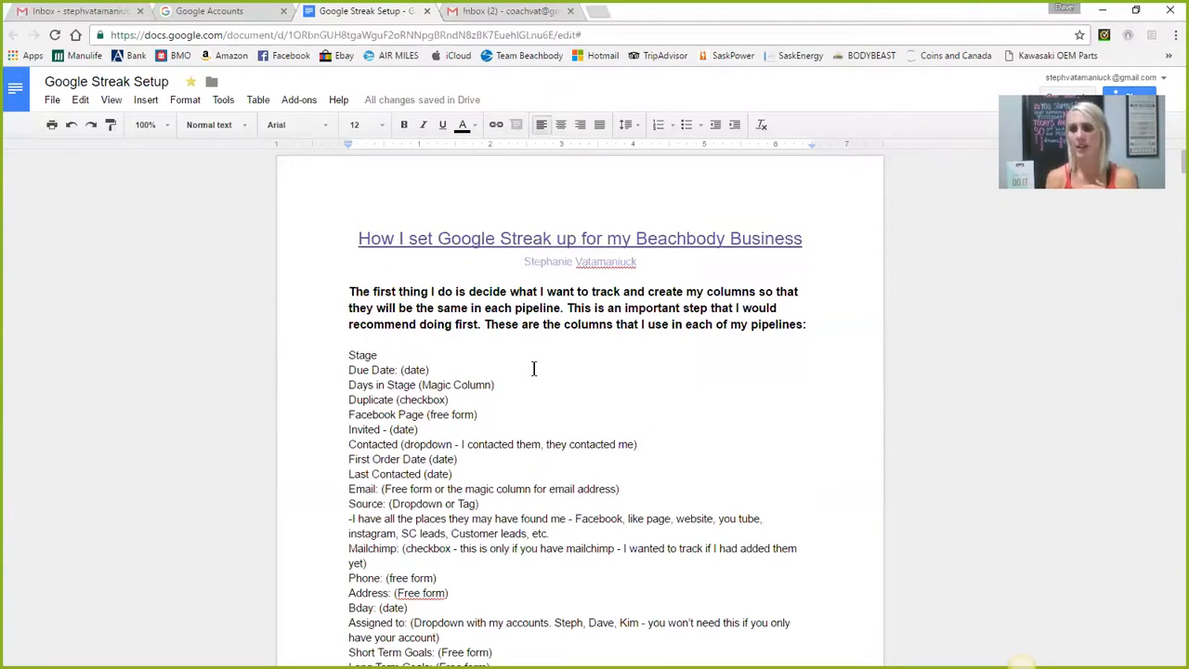
pyautogui.scroll(-1, 557, 358)
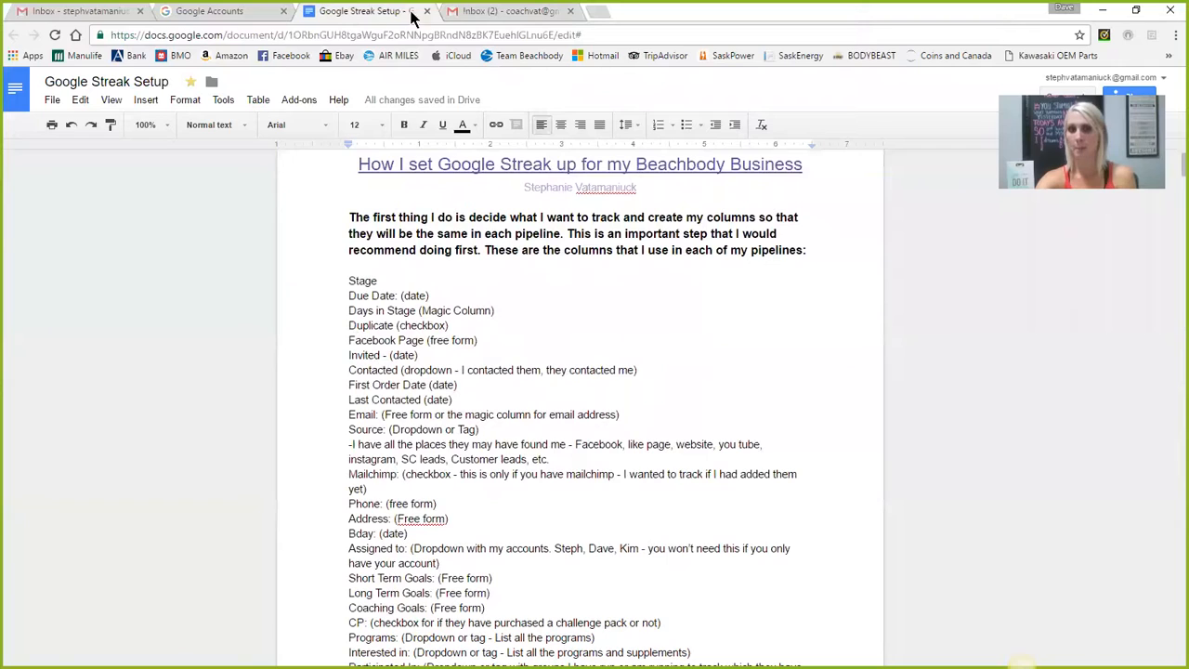
pyautogui.click(462, 11)
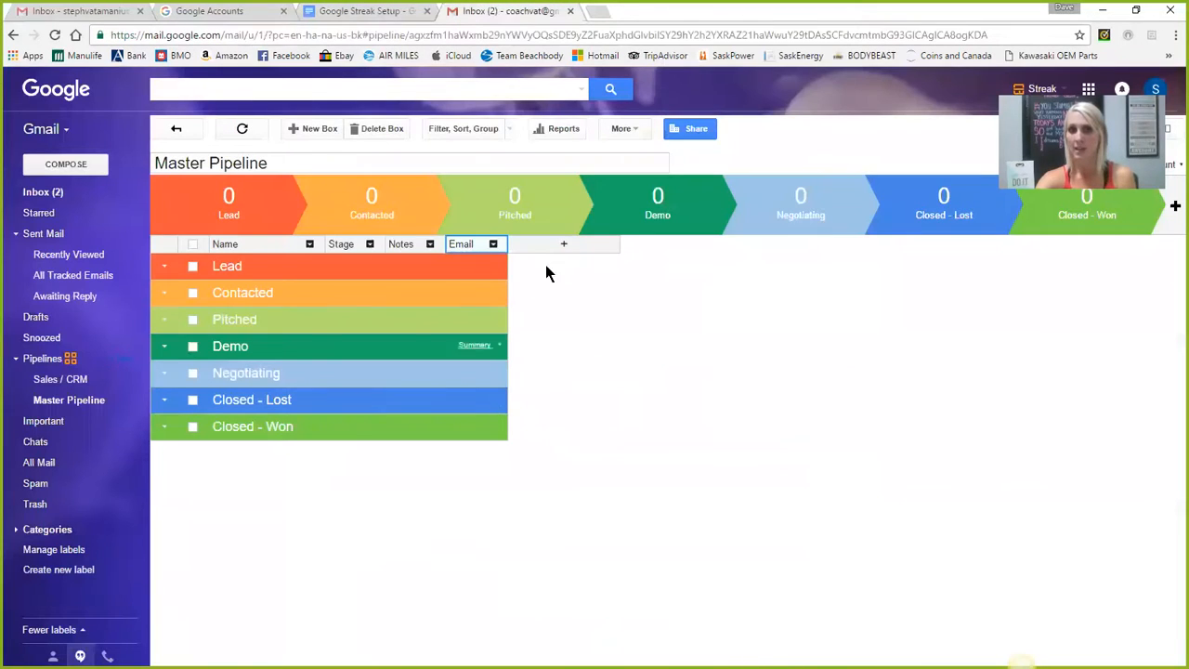
pyautogui.click(564, 244)
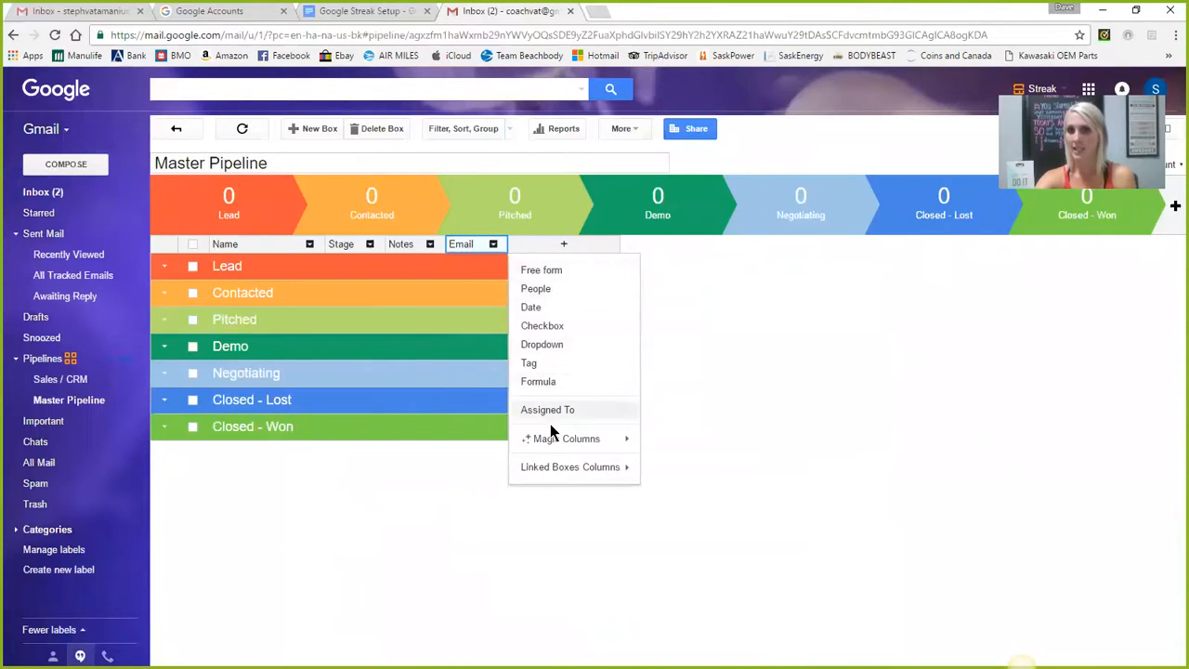
pyautogui.moveTo(561, 441)
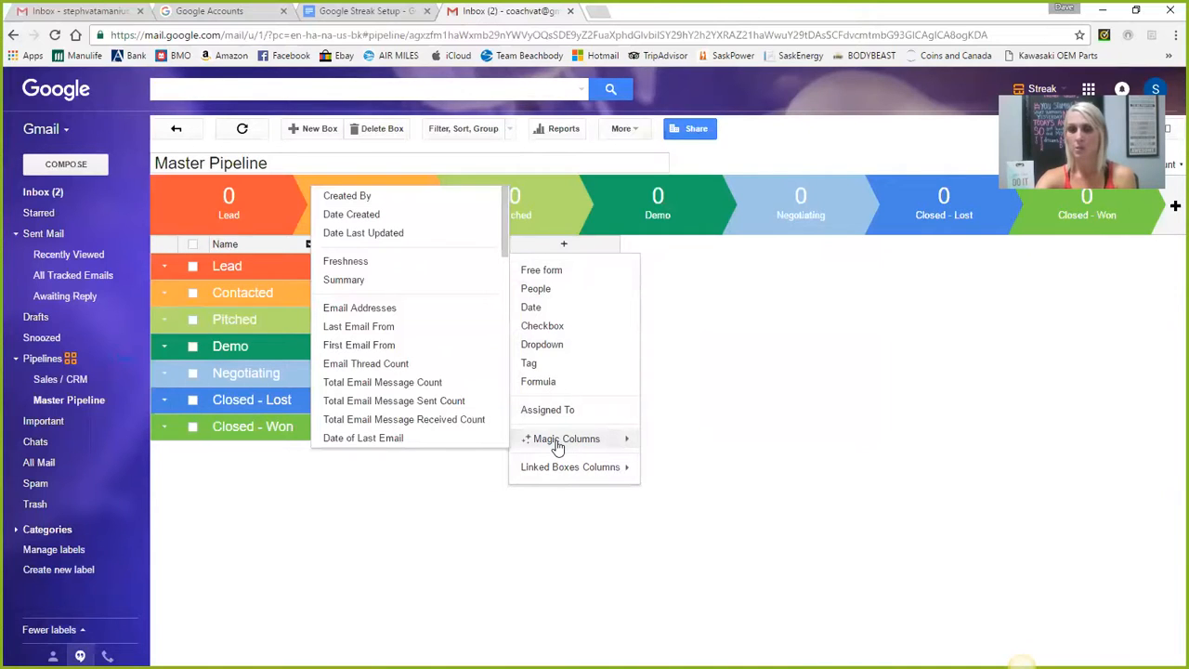
pyautogui.scroll(-4, 395, 367)
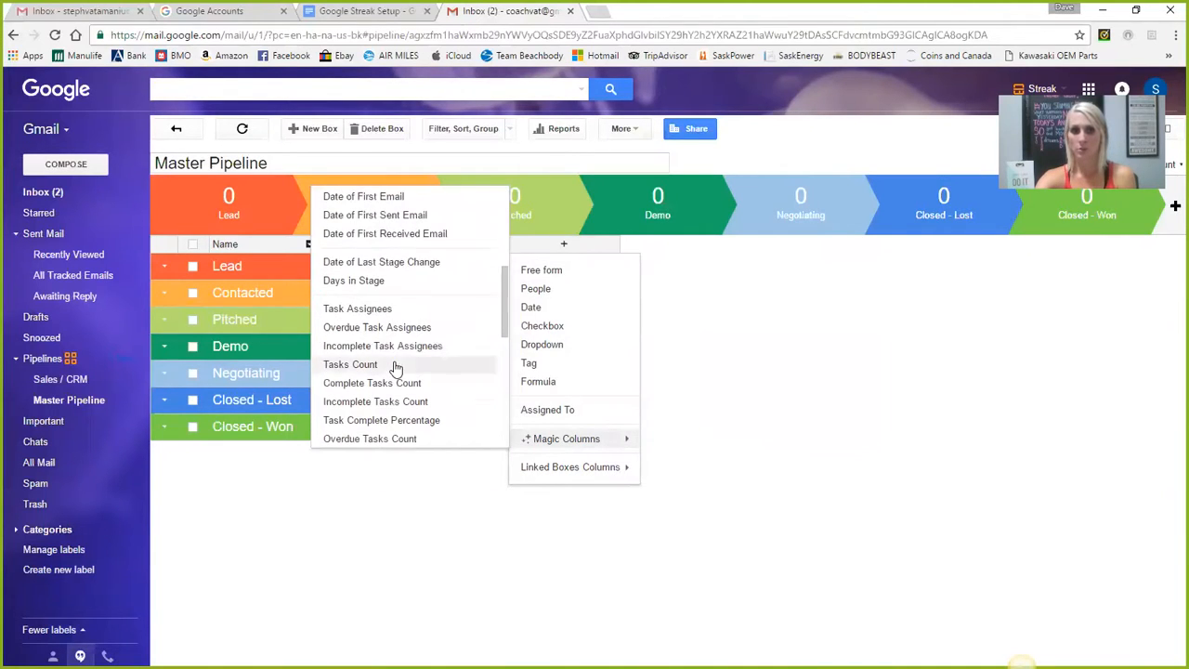
pyautogui.click(359, 282)
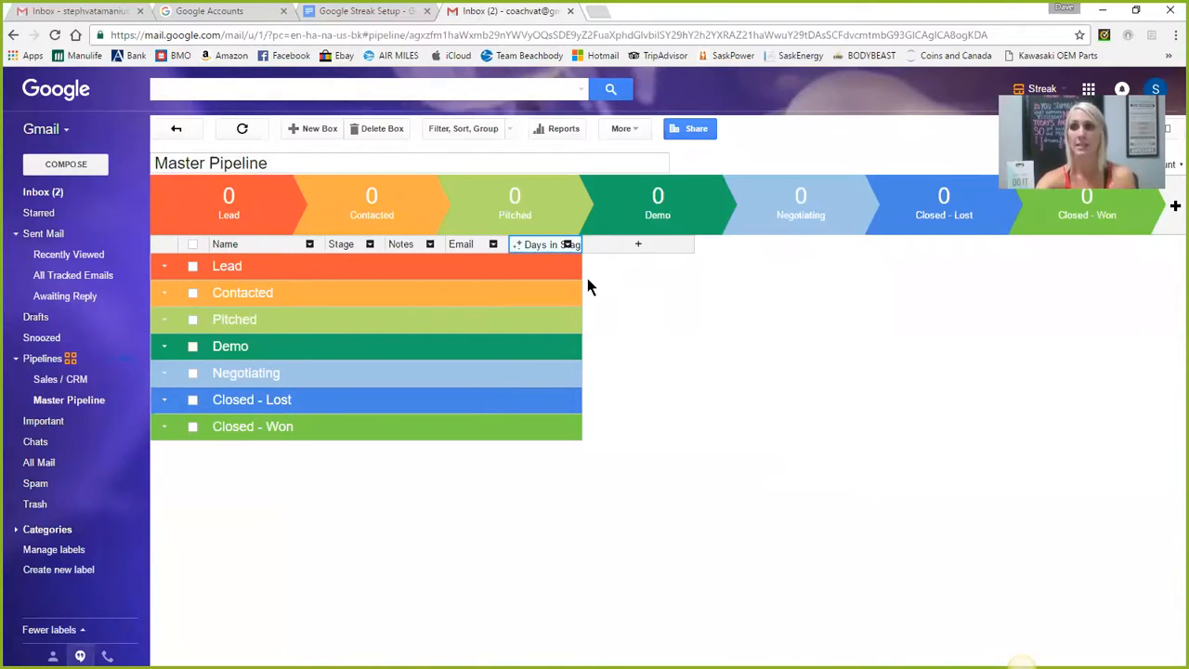
# Step: Add a date column named Follow up after Days in Stage and narrow it to fit its heading
pyautogui.click(634, 244)
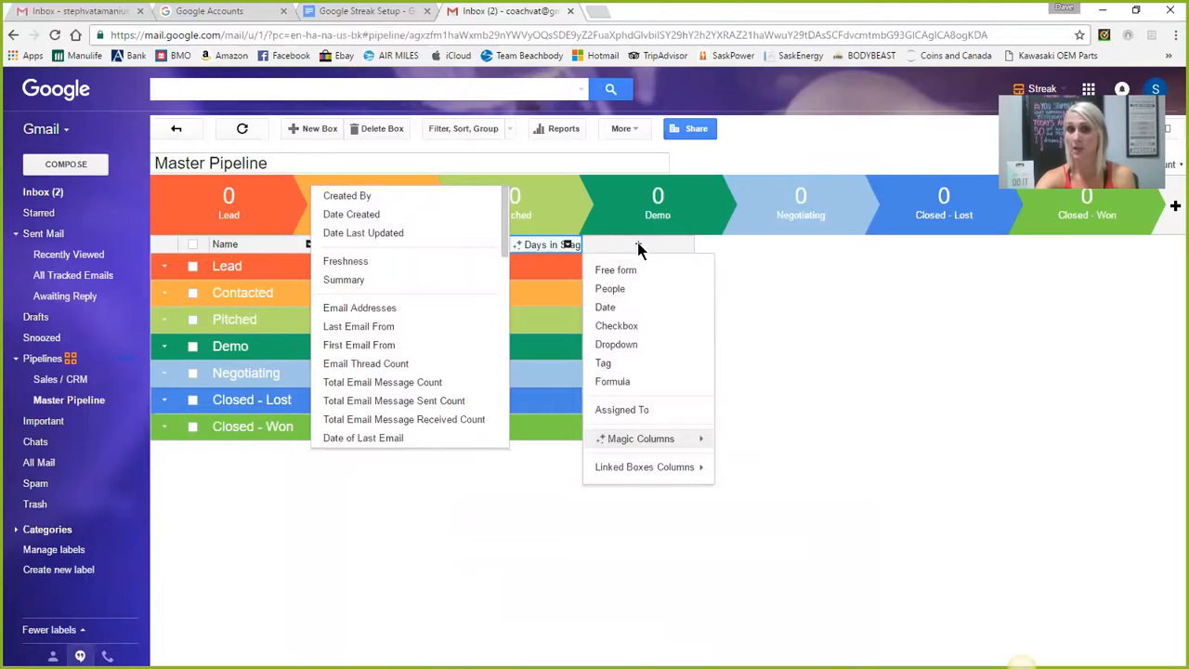
pyautogui.click(609, 311)
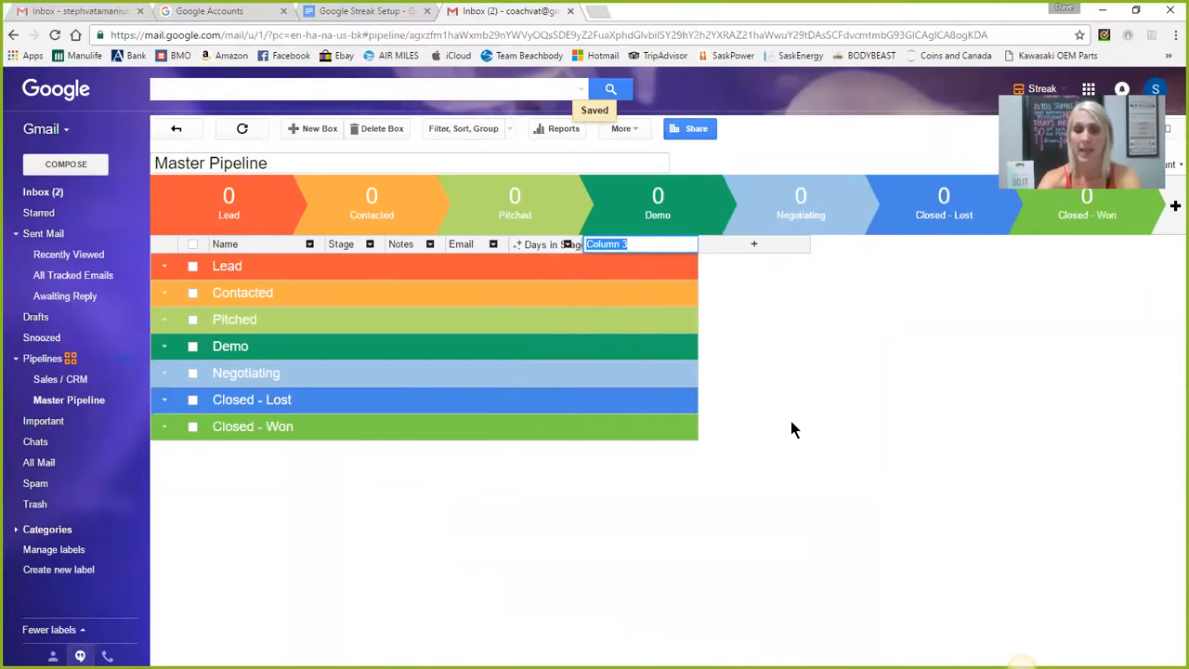
pyautogui.write('Foll')
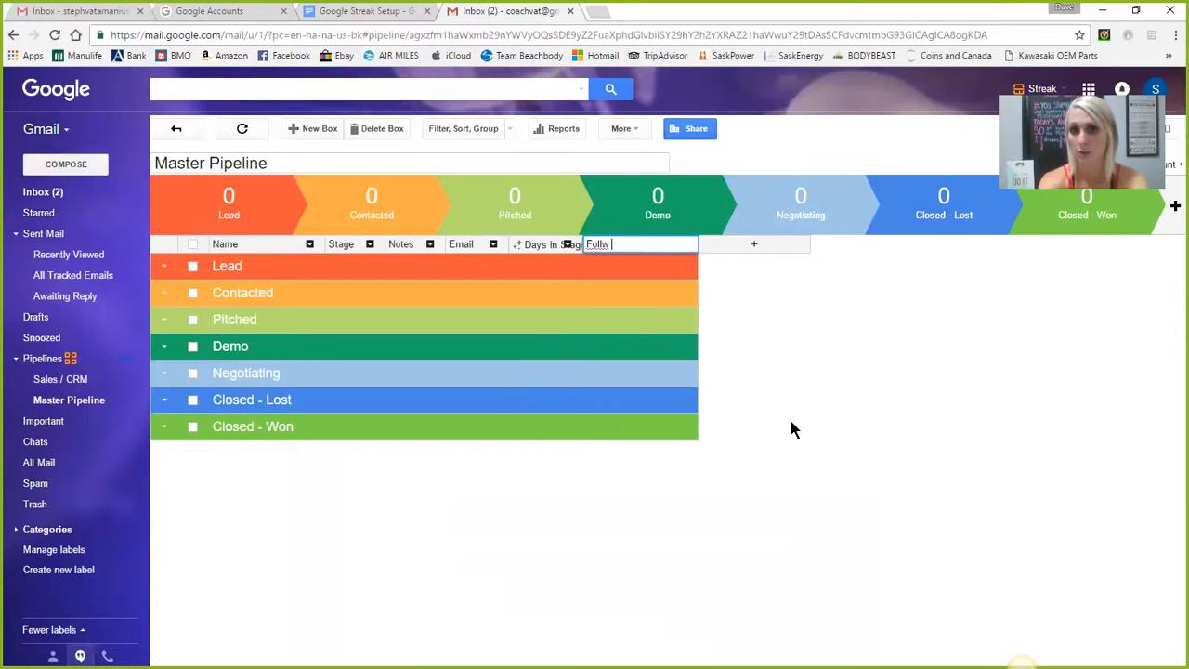
pyautogui.write('ow up')
pyautogui.press('Return')
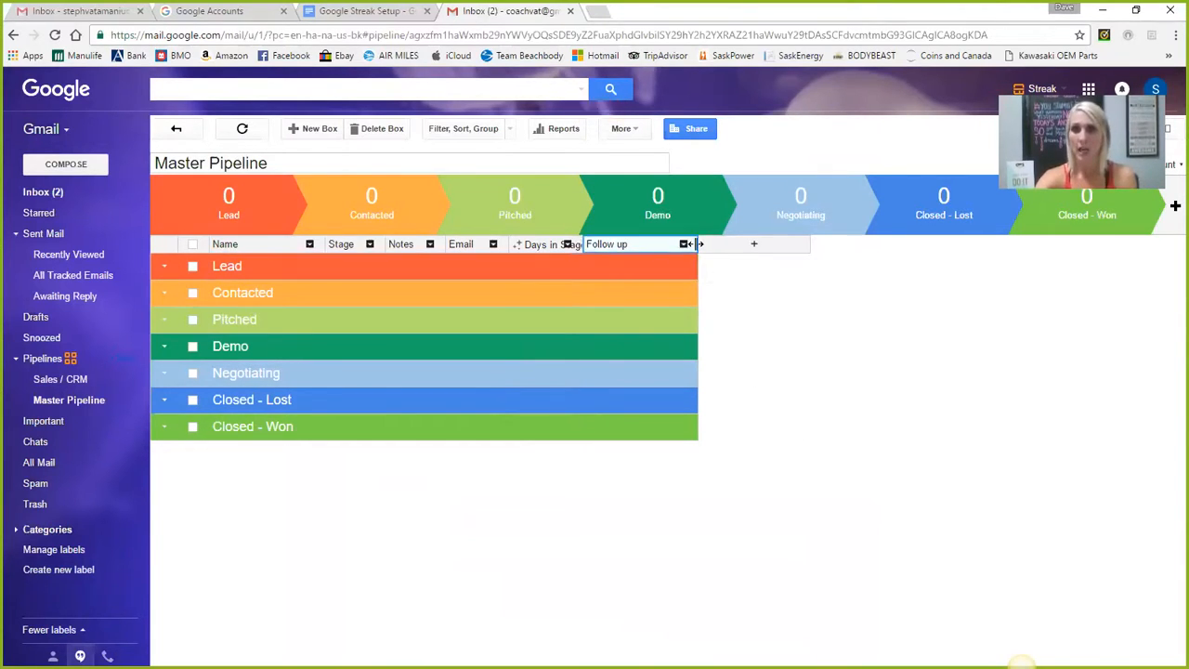
pyautogui.moveTo(694, 243); pyautogui.dragTo(649, 243)
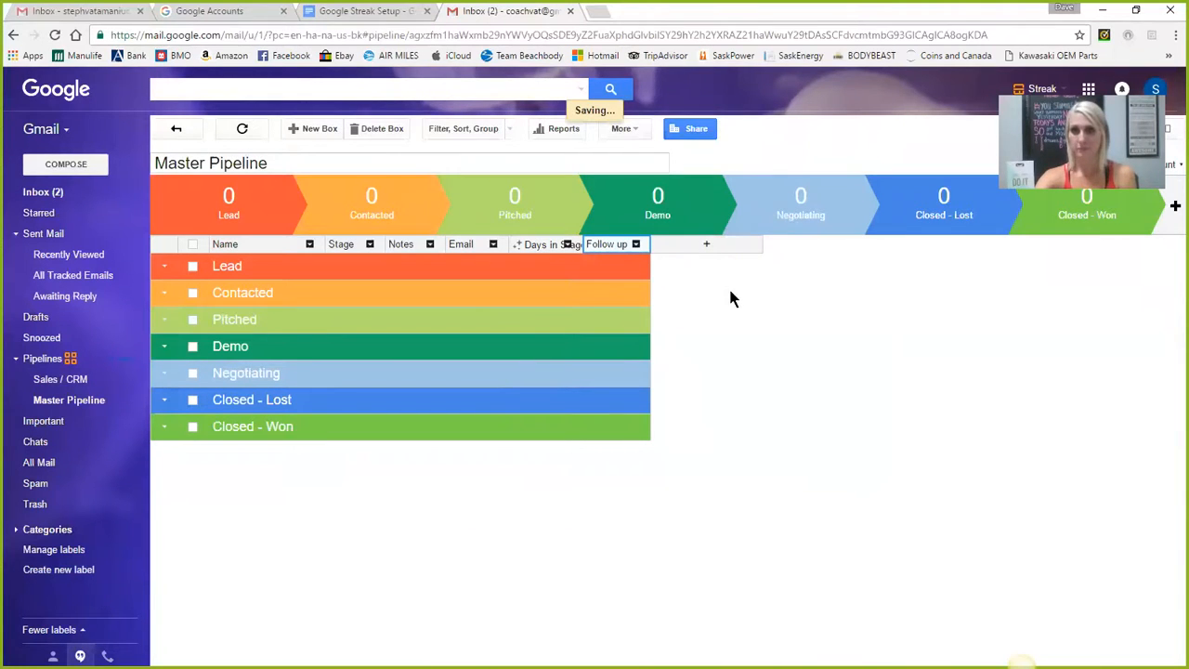
# Step: Add a free form column named Goals after Follow up and narrow it to fit its heading
pyautogui.click(706, 245)
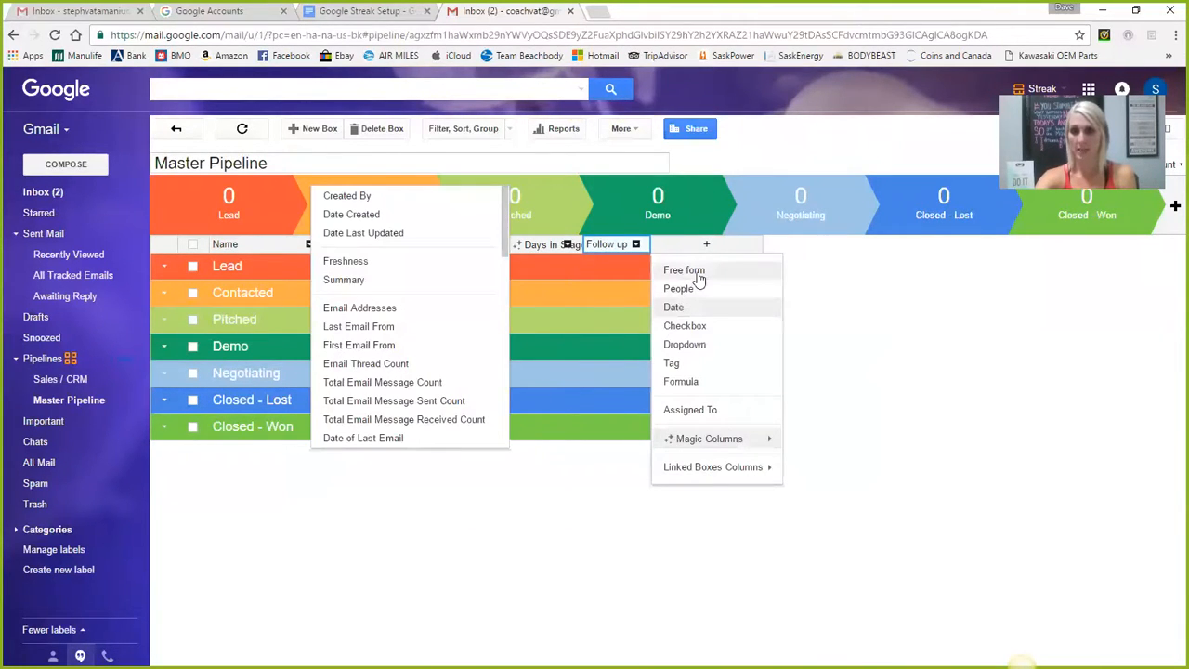
pyautogui.click(696, 270)
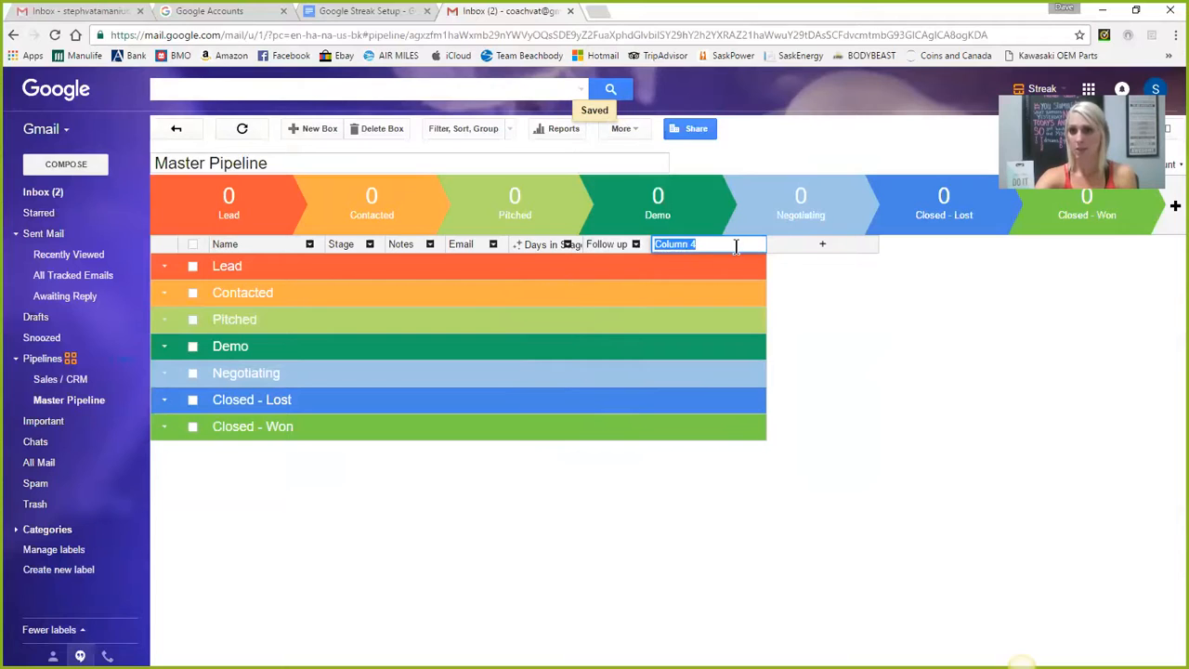
pyautogui.click(796, 298)
pyautogui.click(703, 242)
pyautogui.doubleClick(701, 243)
pyautogui.moveTo(705, 244); pyautogui.dragTo(642, 244)
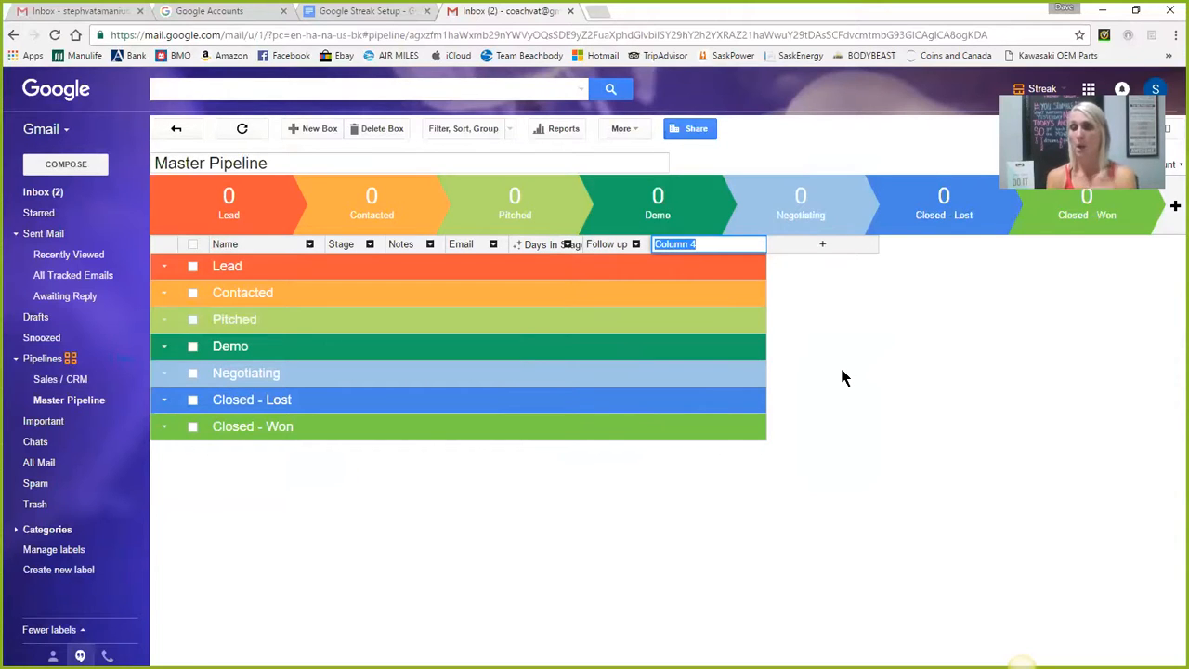
pyautogui.write('Gosl')
pyautogui.press('BackSpace')
pyautogui.write('als')
pyautogui.press('Return')
pyautogui.moveTo(711, 236); pyautogui.dragTo(710, 238)
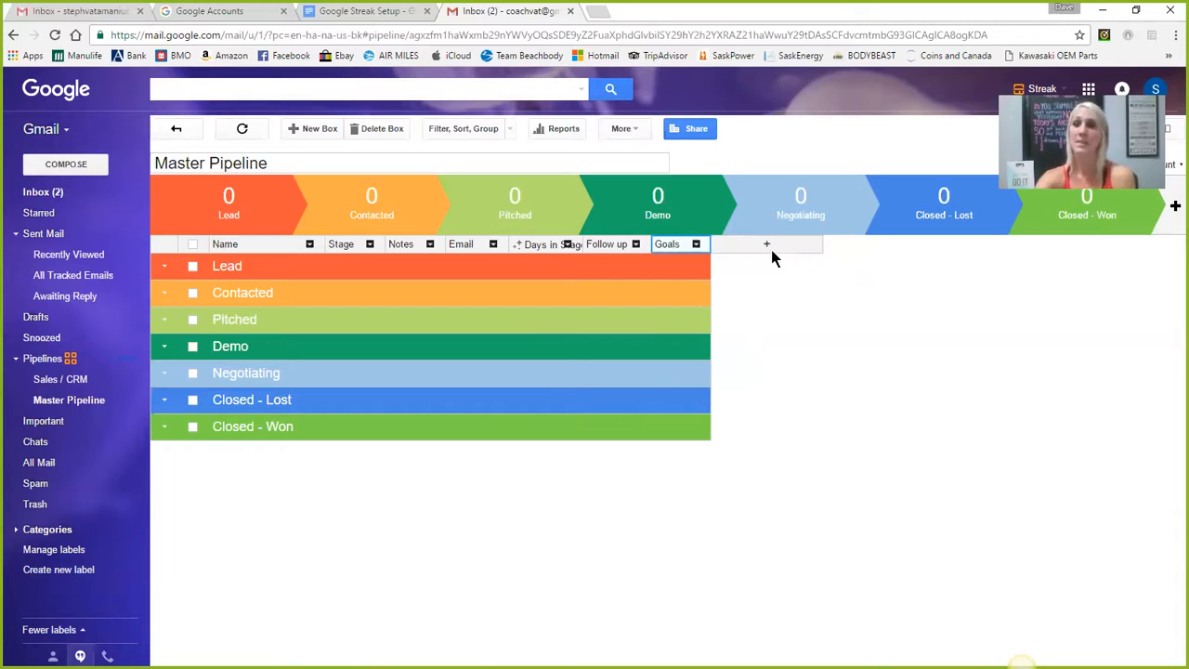
# Step: Check the column list in the Google Streak Setup document, and add a checkbox column named CP after Goals in the Master Pipeline
pyautogui.click(363, 11)
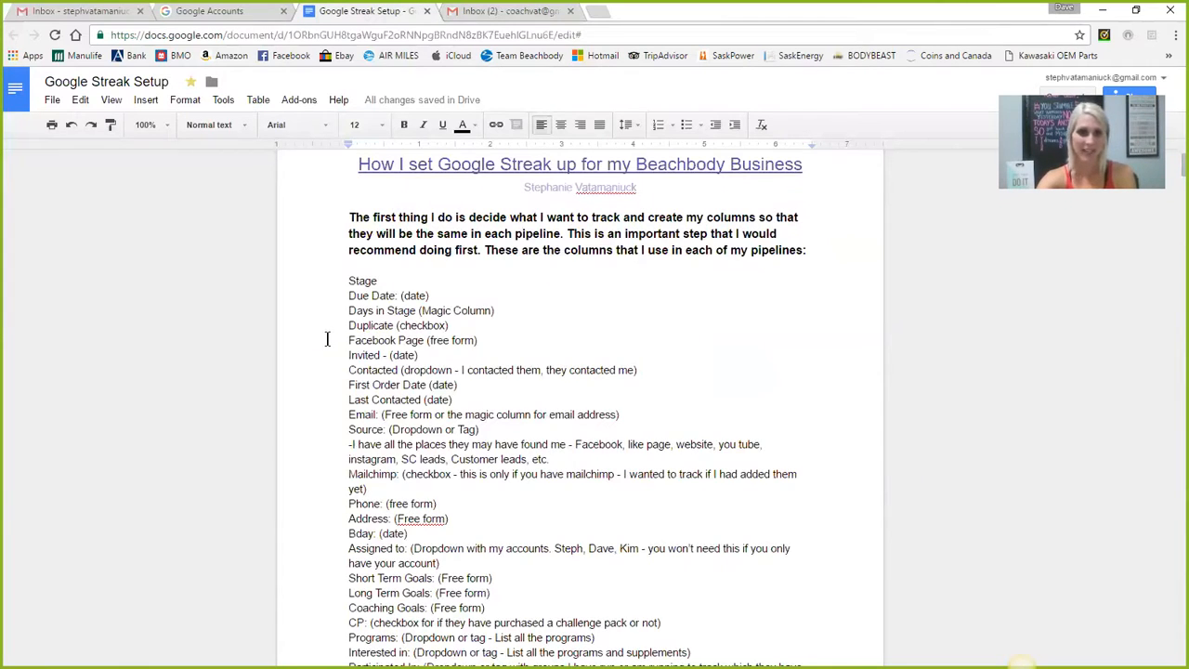
pyautogui.scroll(-1, 327, 339)
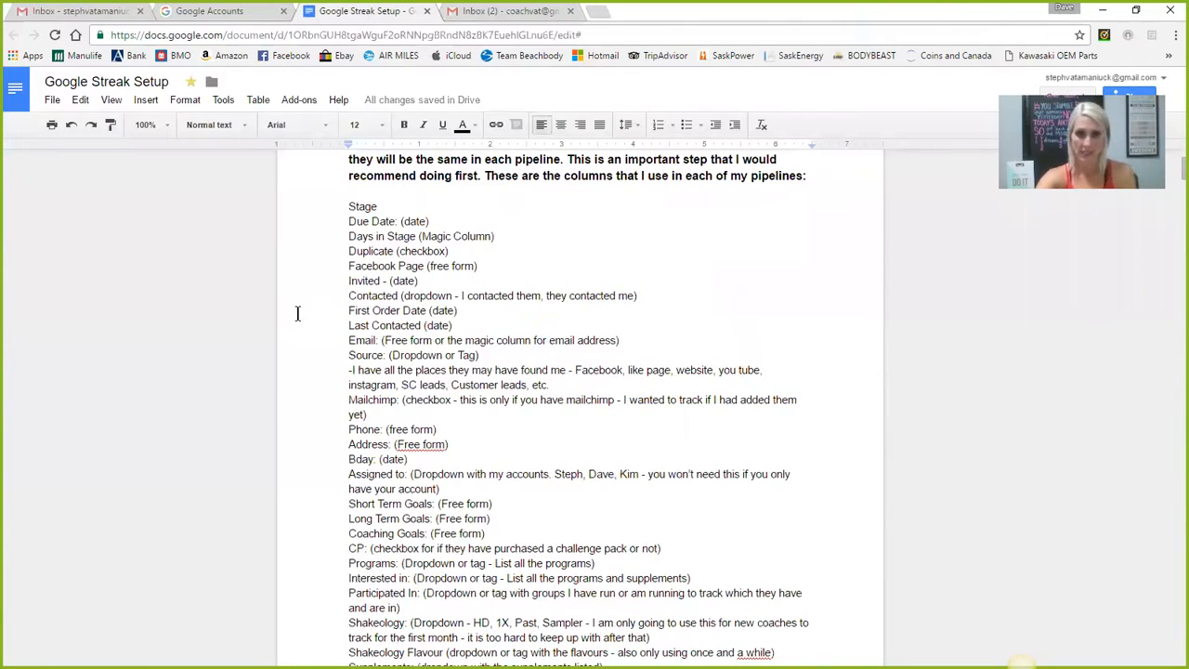
pyautogui.scroll(-1, 294, 311)
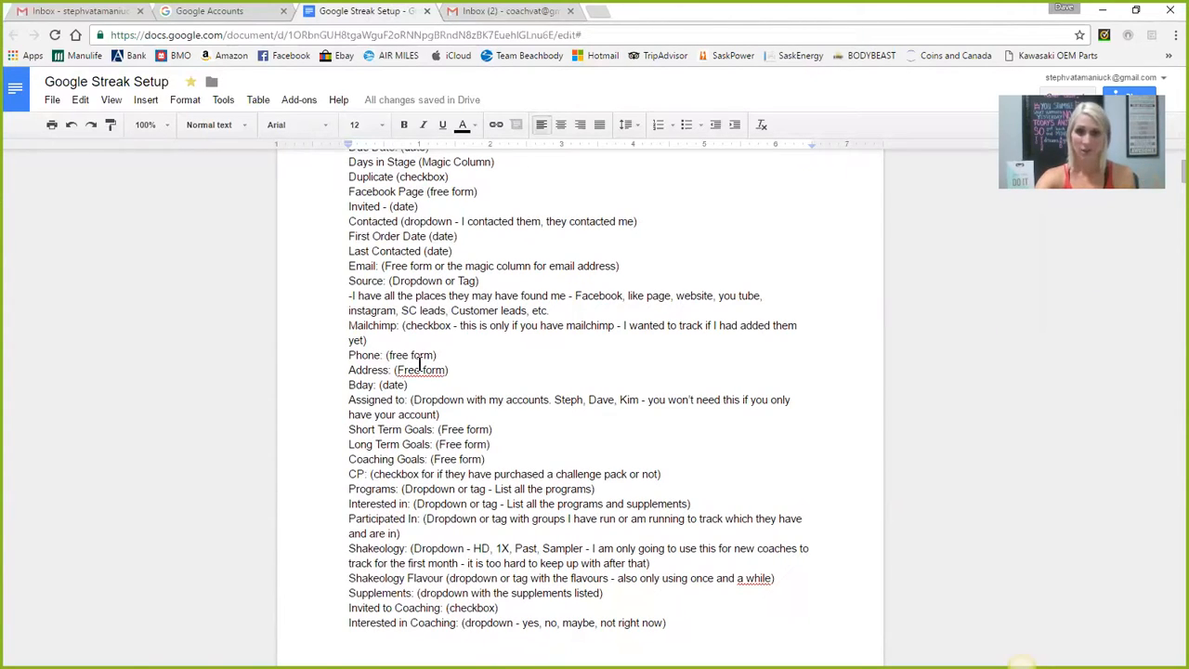
pyautogui.scroll(-1, 438, 388)
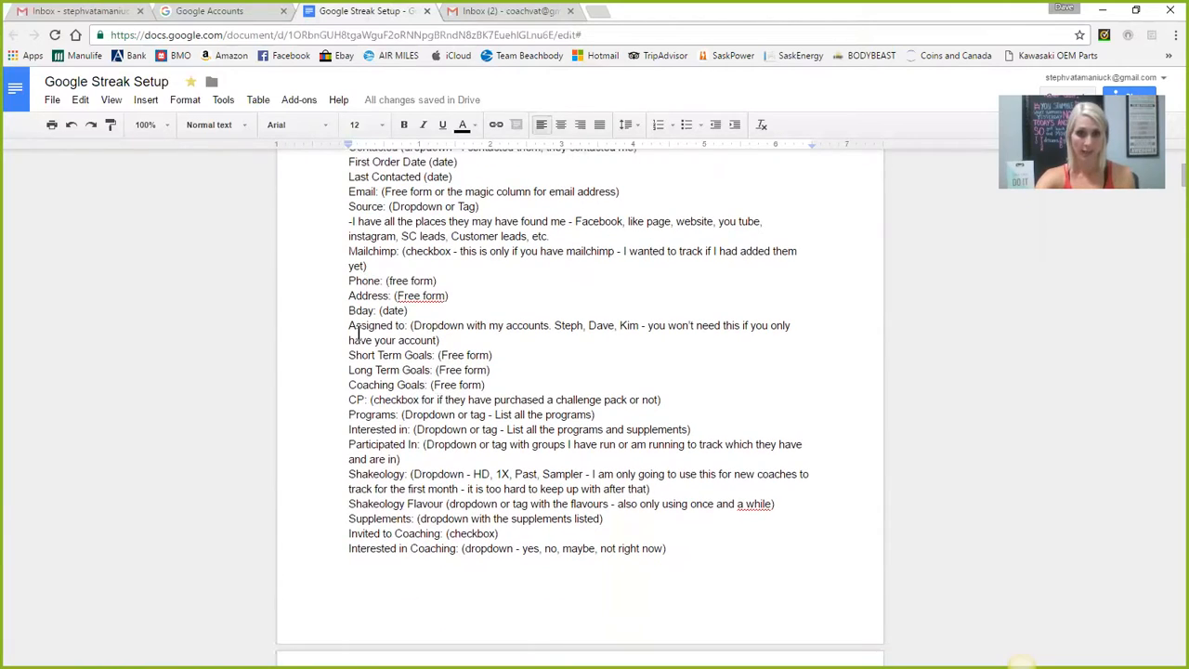
pyautogui.scroll(-1, 377, 444)
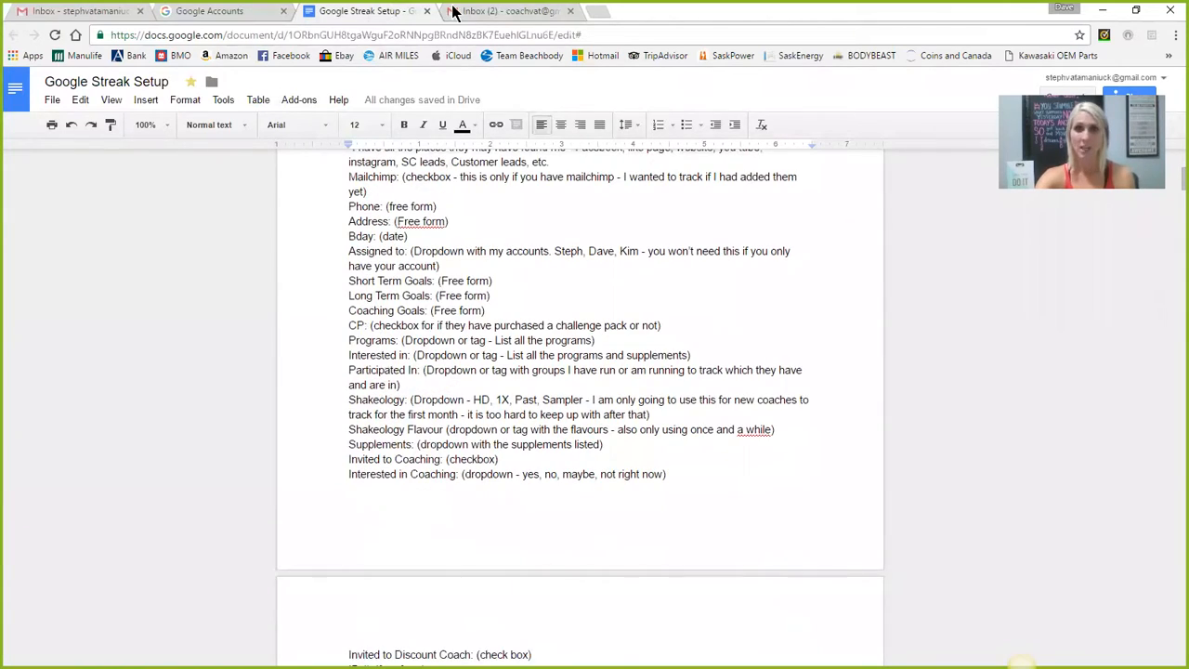
pyautogui.click(460, 16)
pyautogui.click(765, 245)
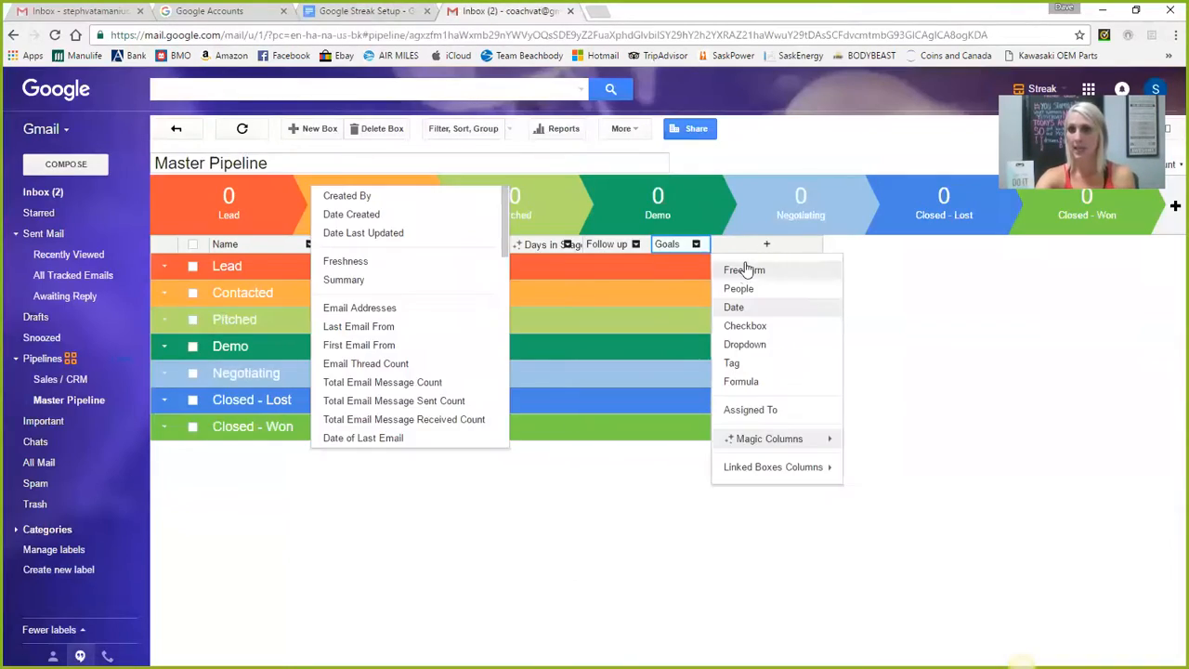
pyautogui.click(743, 328)
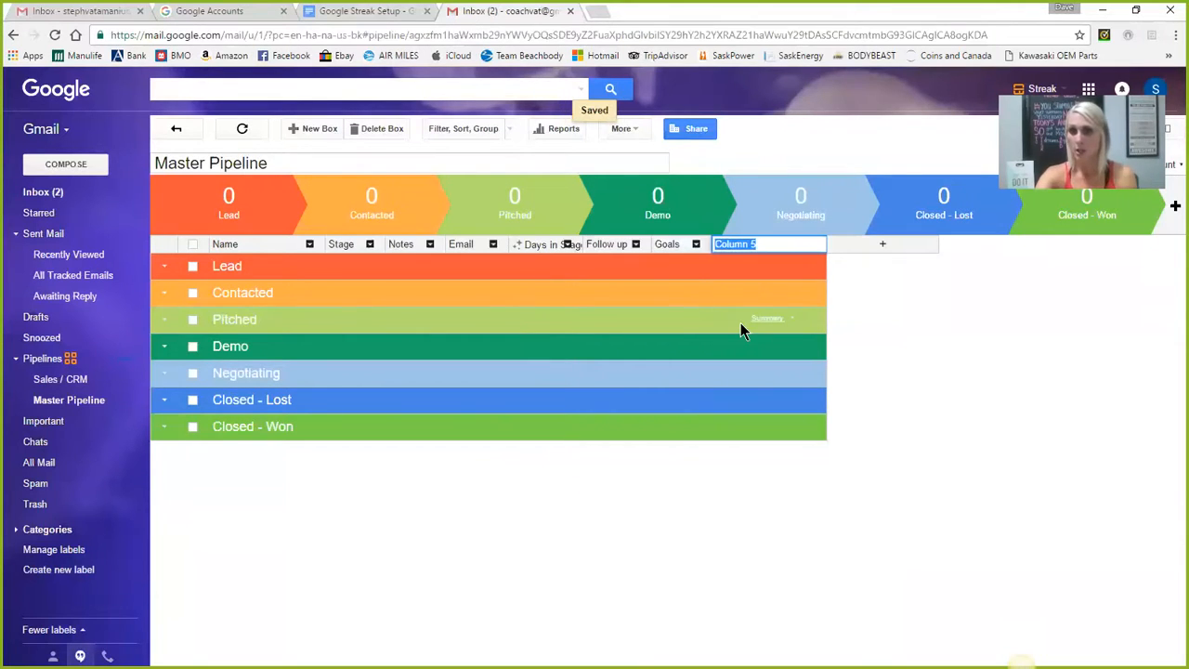
pyautogui.write('CP')
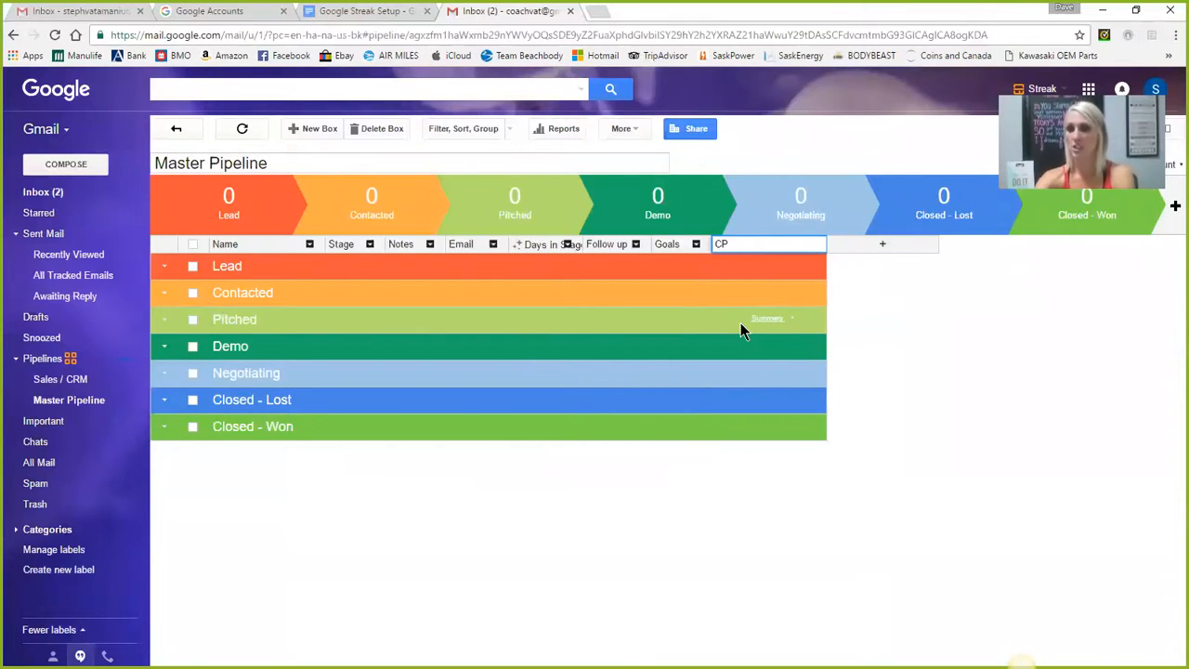
pyautogui.press('Return')
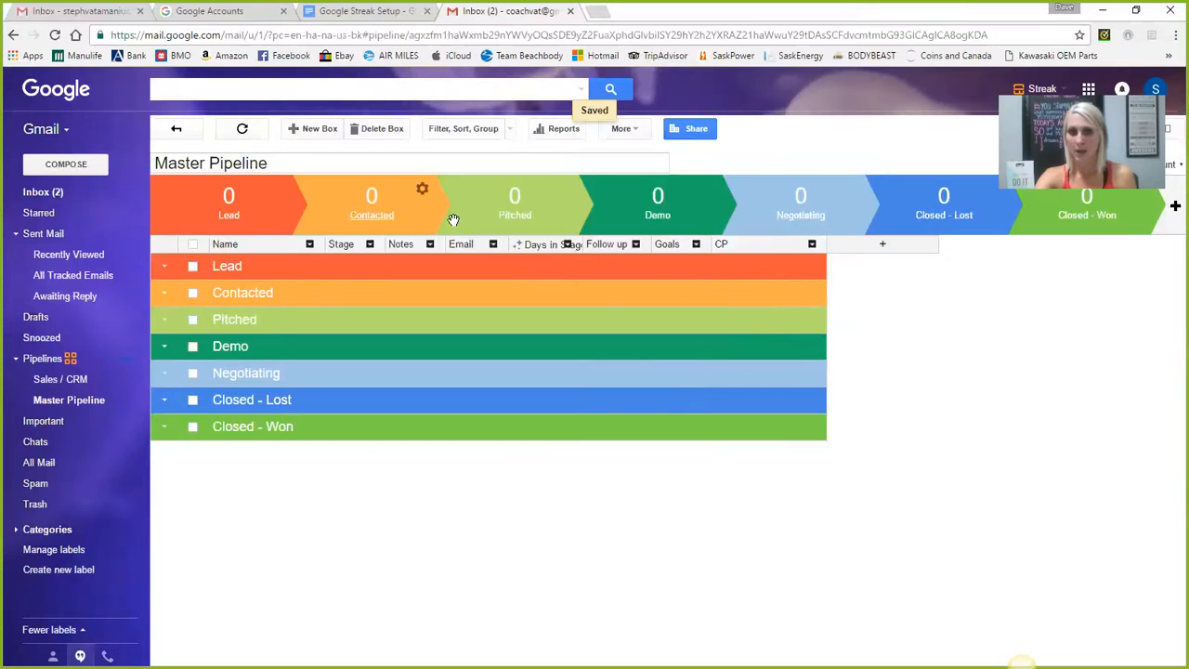
# Step: Add a new box named Test to the Master Pipeline
pyautogui.click(319, 131)
pyautogui.write('Test')
pyautogui.press('Return')
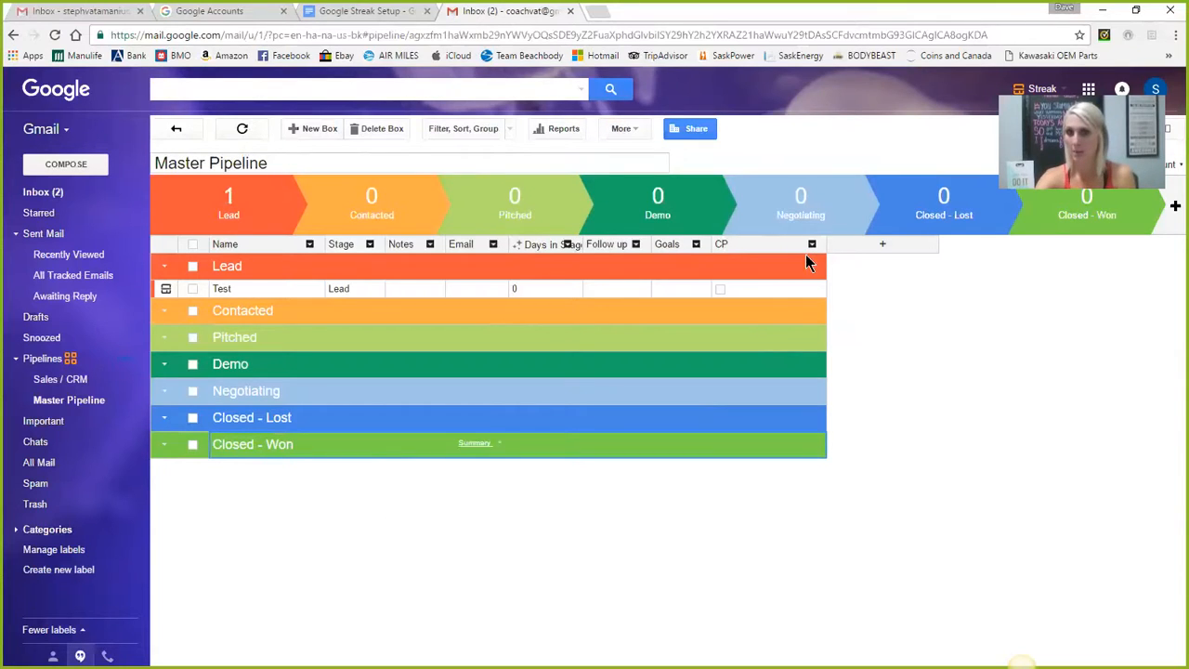
# Step: Tick and clear the CP checkbox of the Test box, and narrow the CP column to fit its heading
pyautogui.click(721, 290)
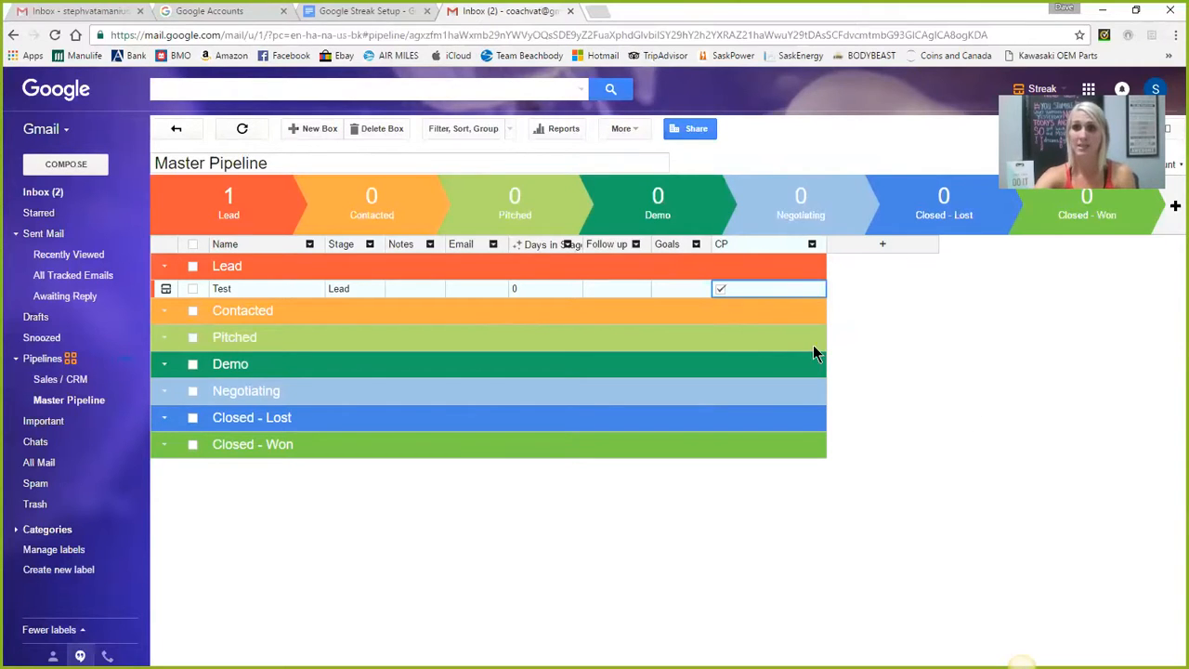
pyautogui.click(719, 289)
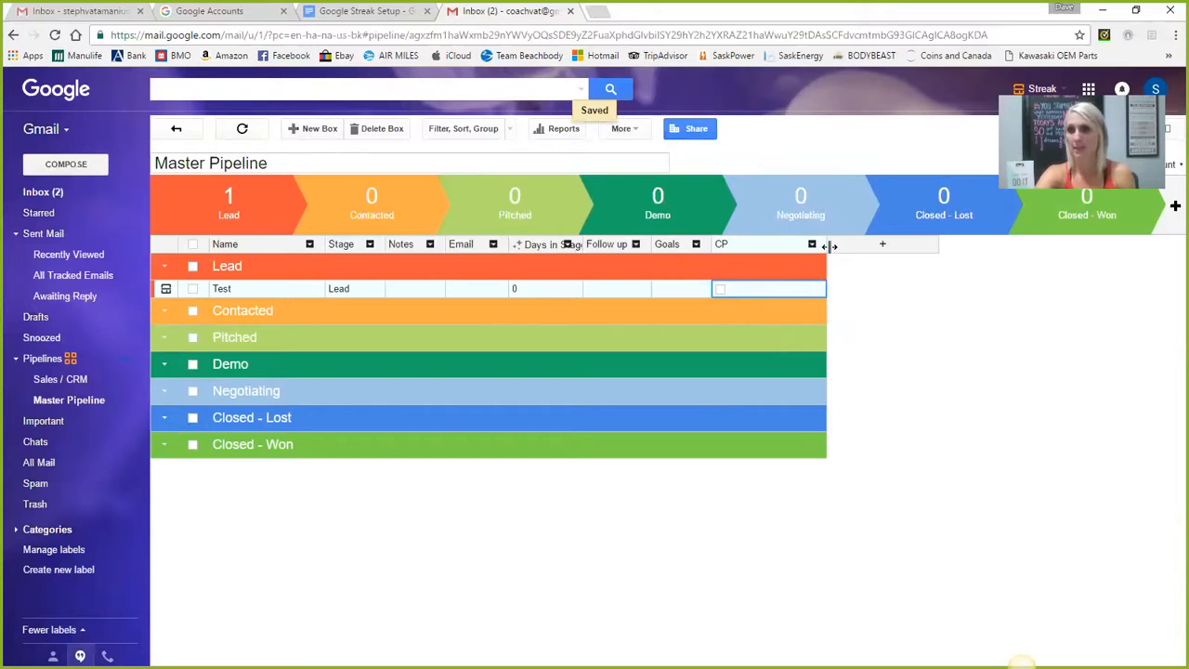
pyautogui.moveTo(823, 245); pyautogui.dragTo(770, 245)
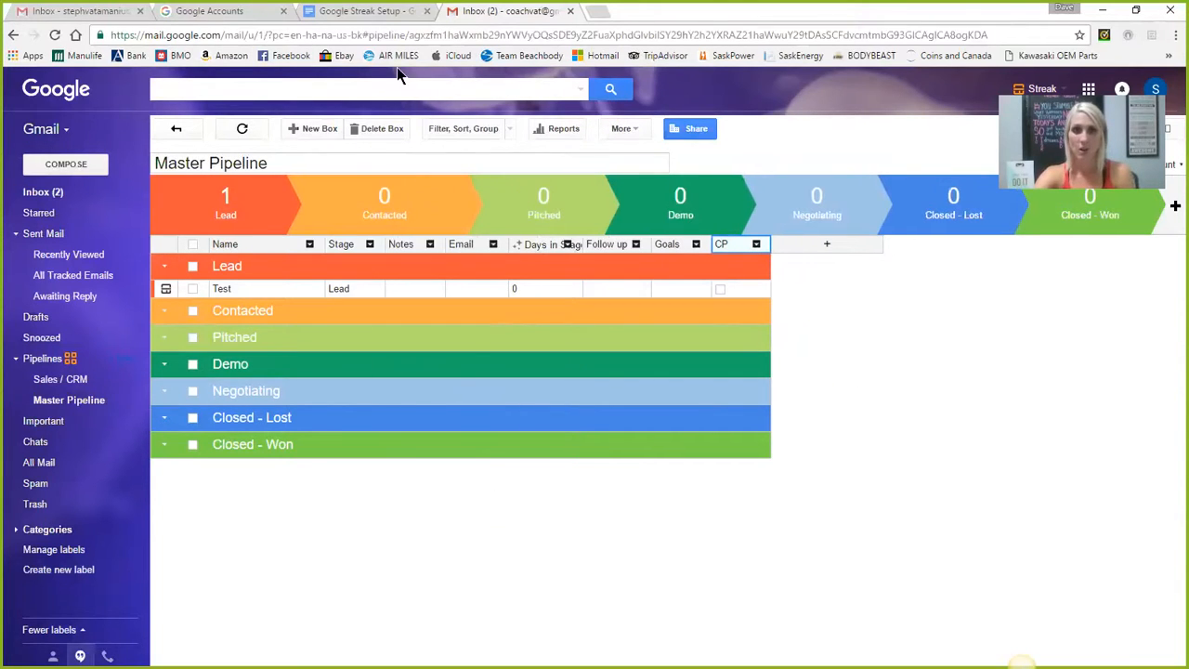
# Step: Review the remaining columns in the Google Streak Setup document, and add a dropdown column named Interested in after CP in the Master Pipeline
pyautogui.click(378, 13)
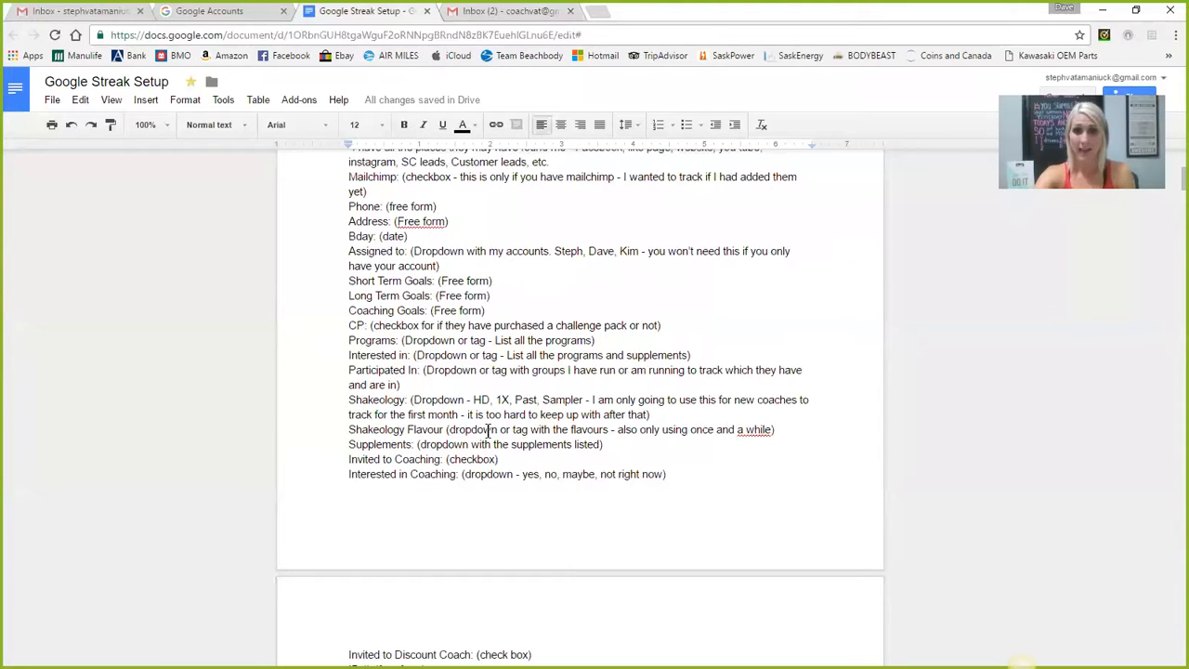
pyautogui.scroll(-2, 480, 414)
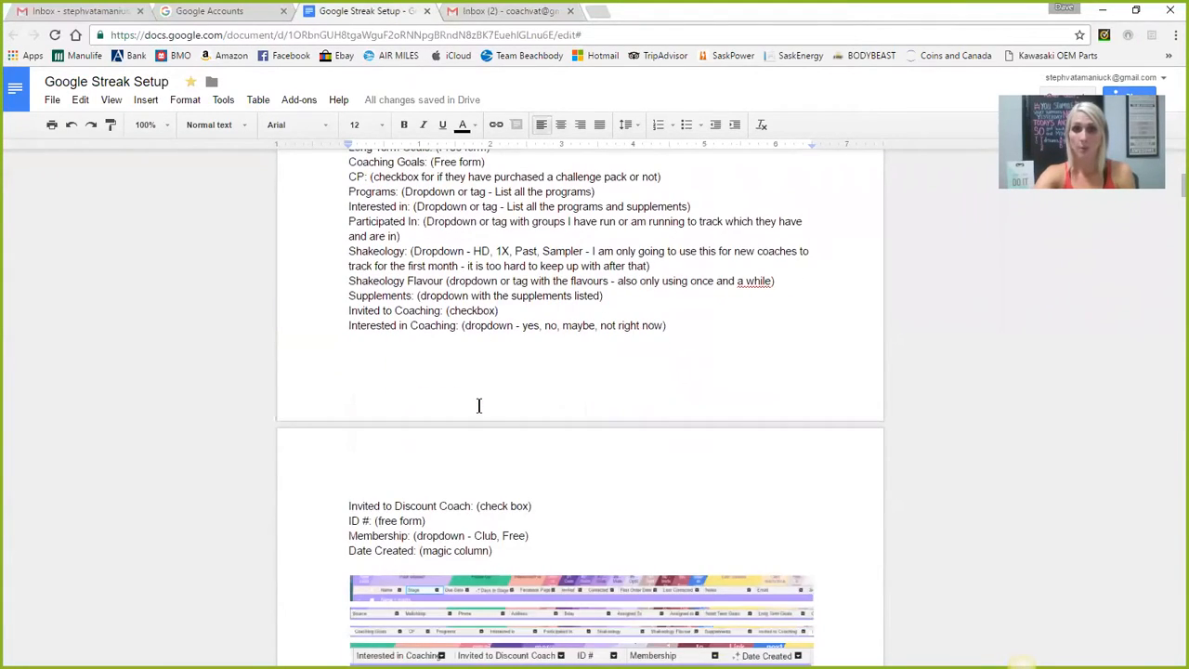
pyautogui.scroll(-1, 479, 403)
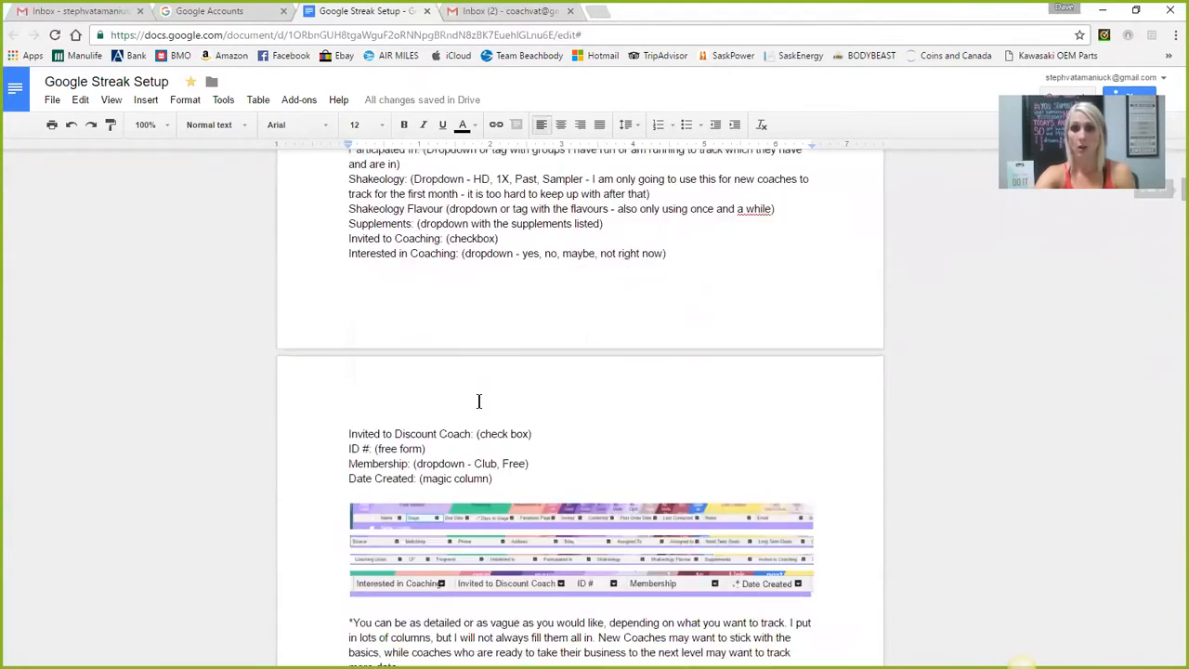
pyautogui.scroll(8, 459, 406)
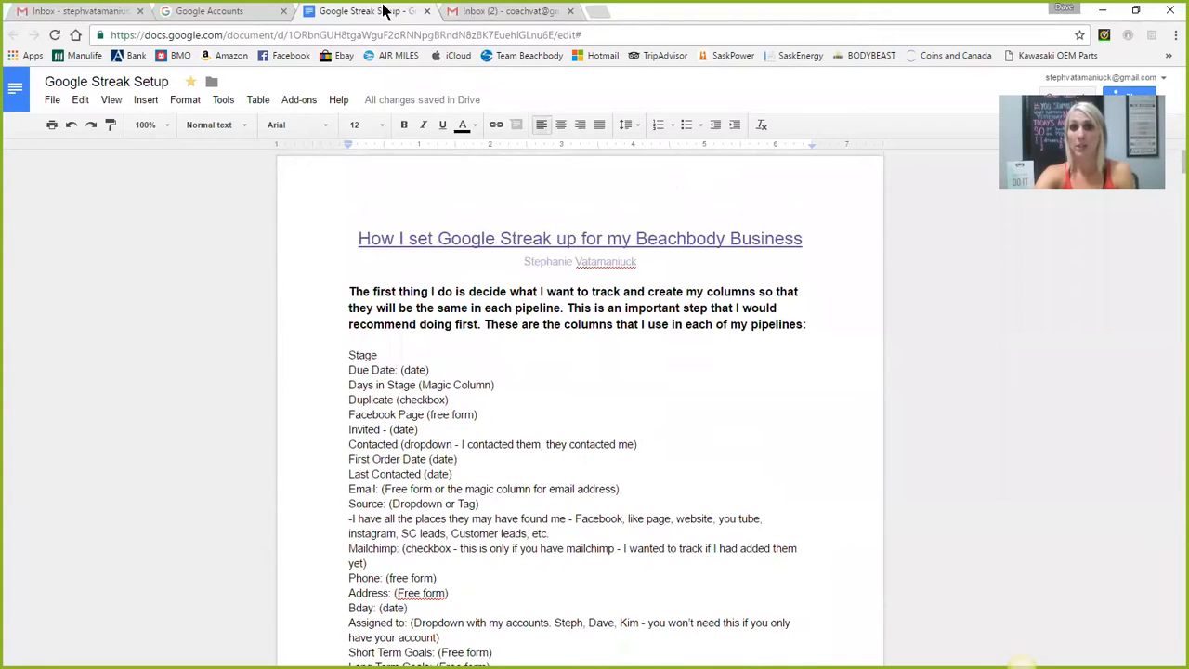
pyautogui.click(454, 13)
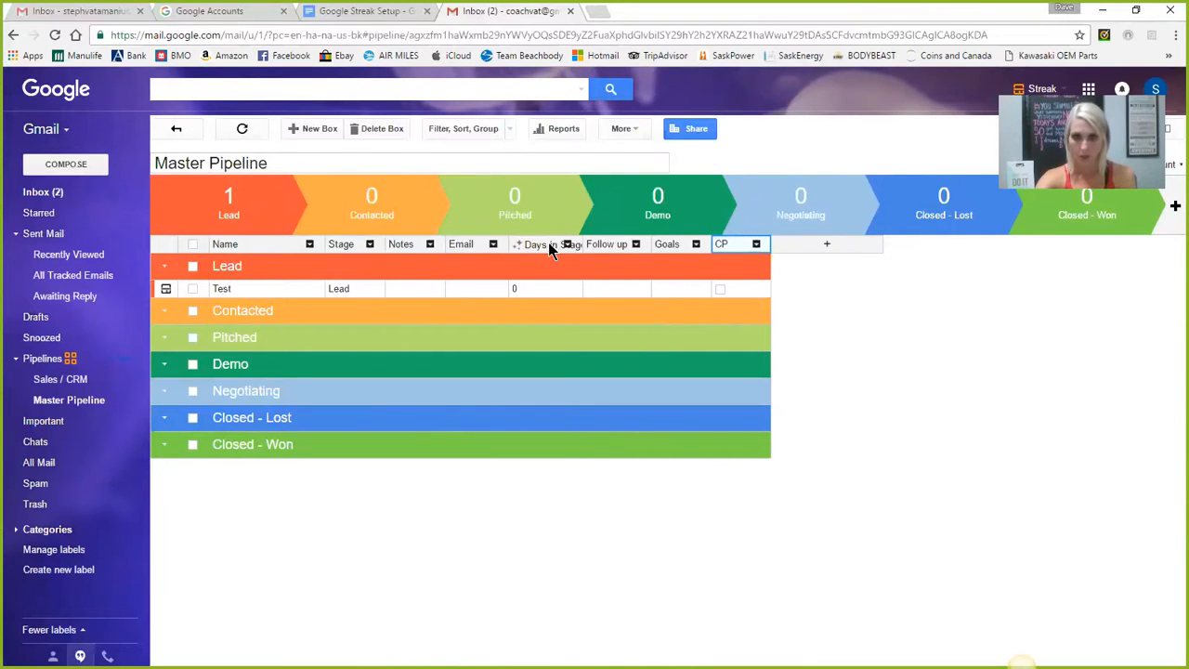
pyautogui.click(827, 245)
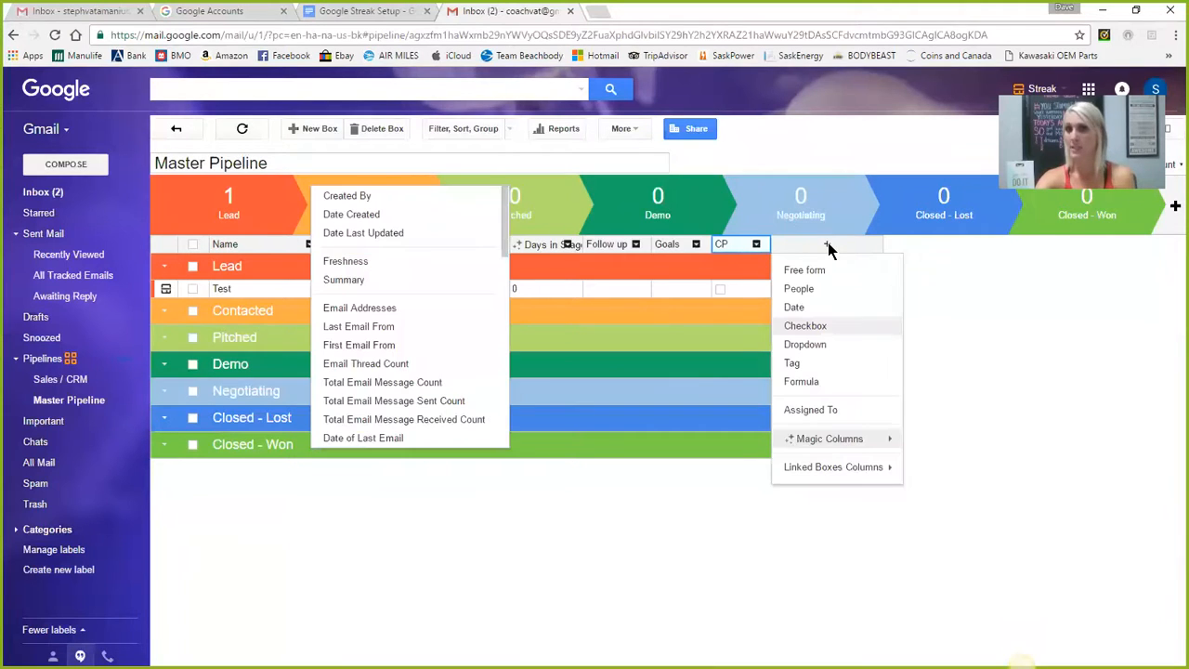
pyautogui.click(803, 346)
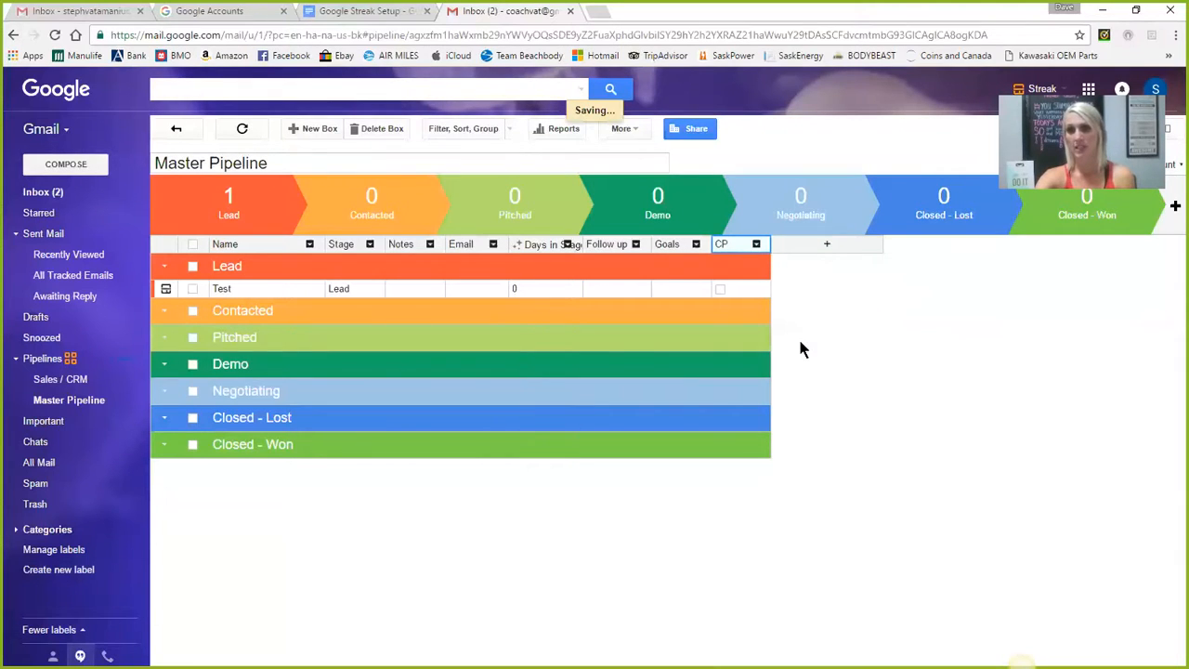
pyautogui.write('Interested in')
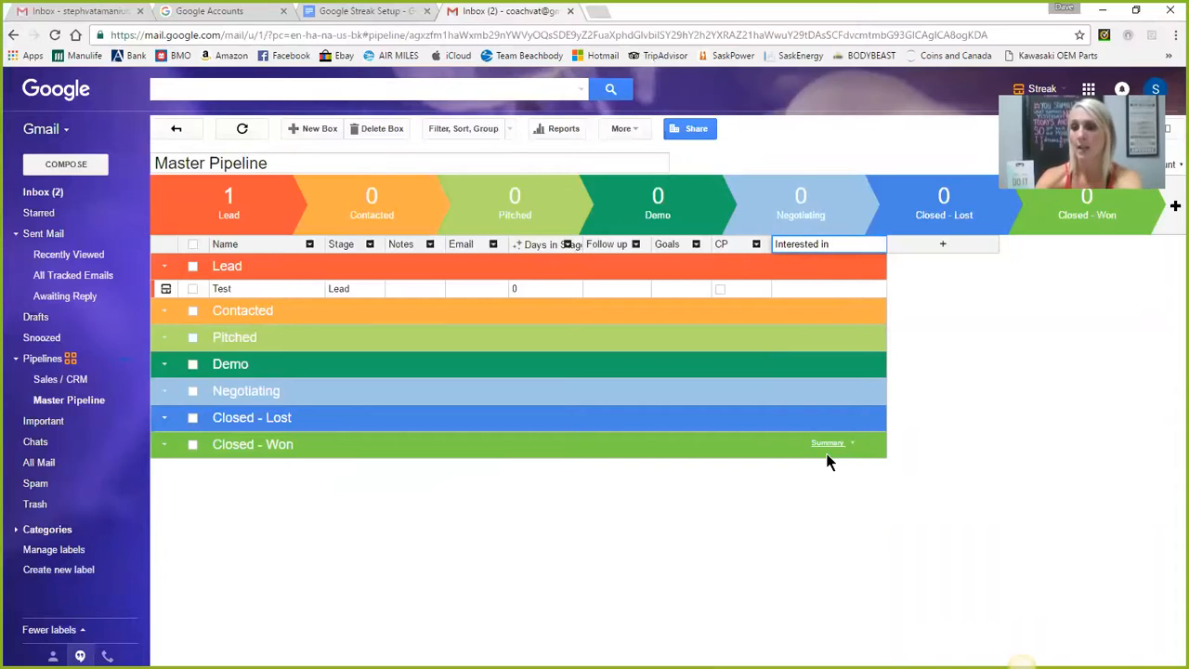
pyautogui.press('Return')
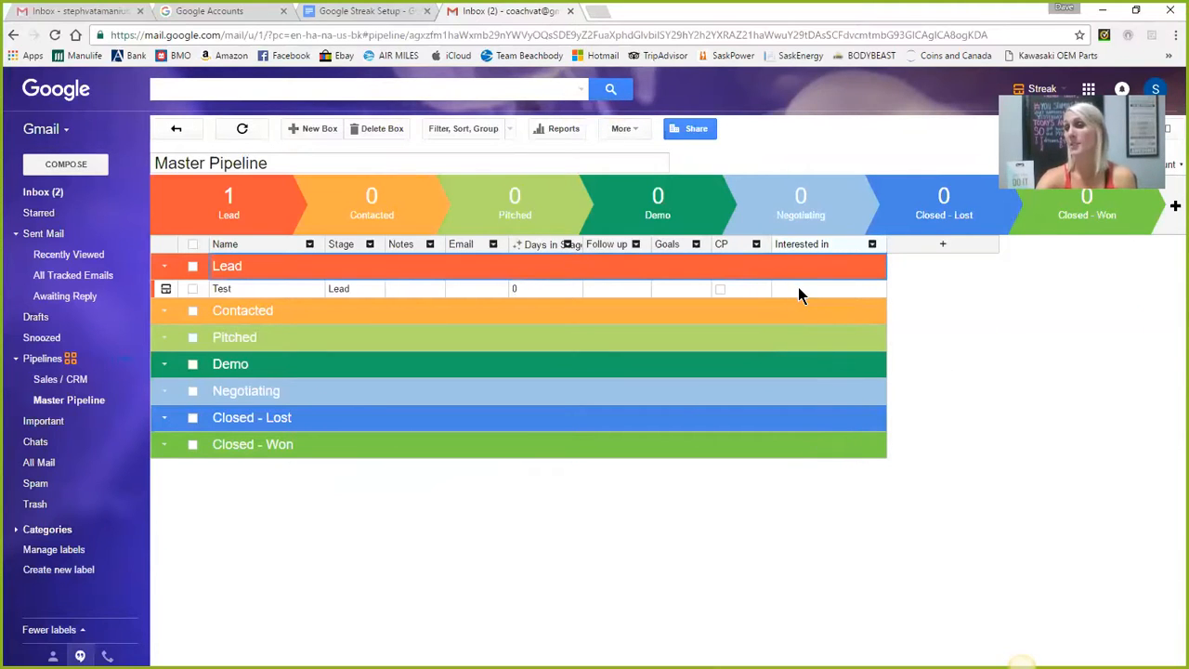
# Step: Create the dropdown option 21 Day Fix in the Test box's Interested in cell, and reopen the cell's option list
pyautogui.click(799, 289)
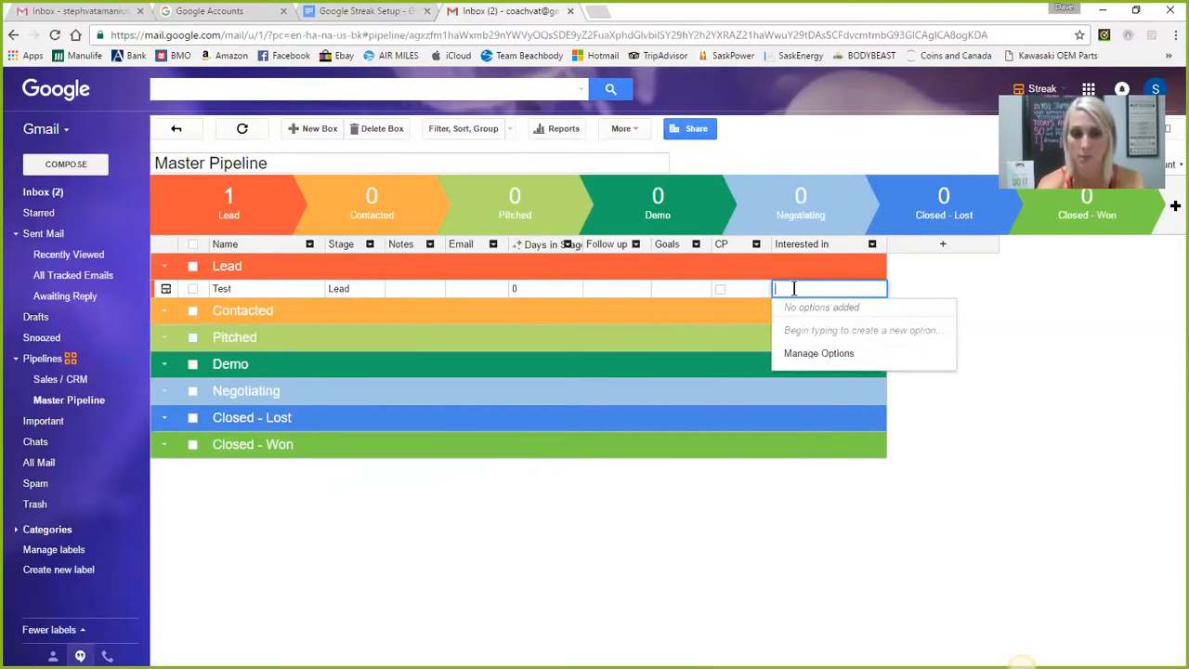
pyautogui.write('21 Day Fix')
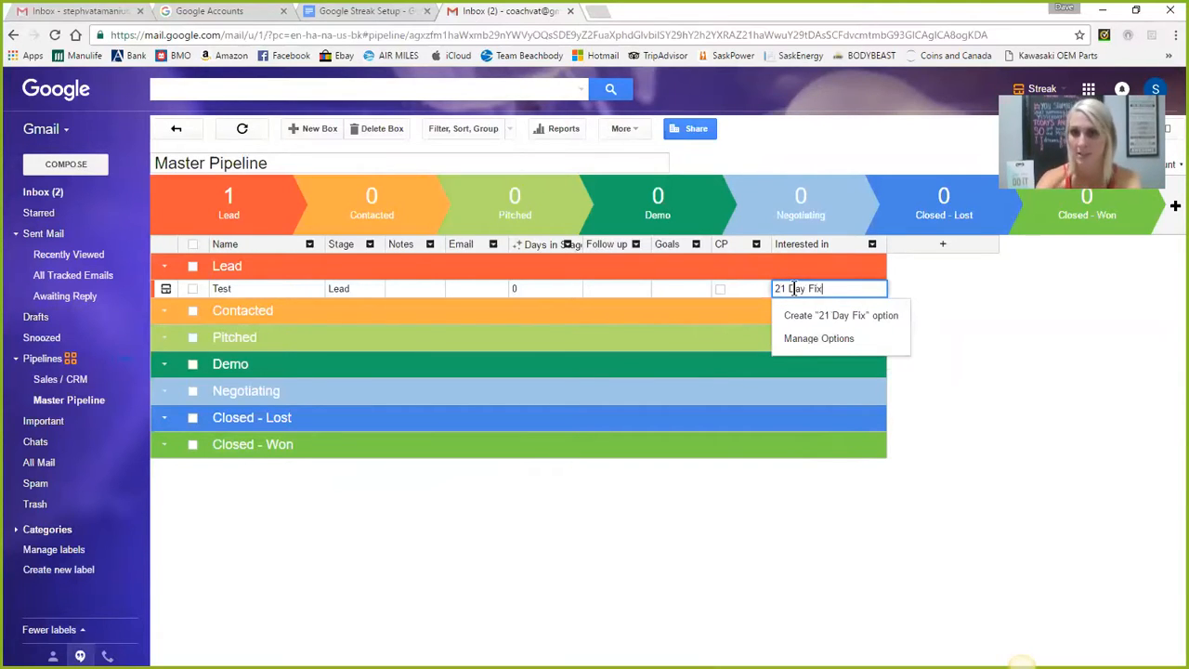
pyautogui.click(830, 316)
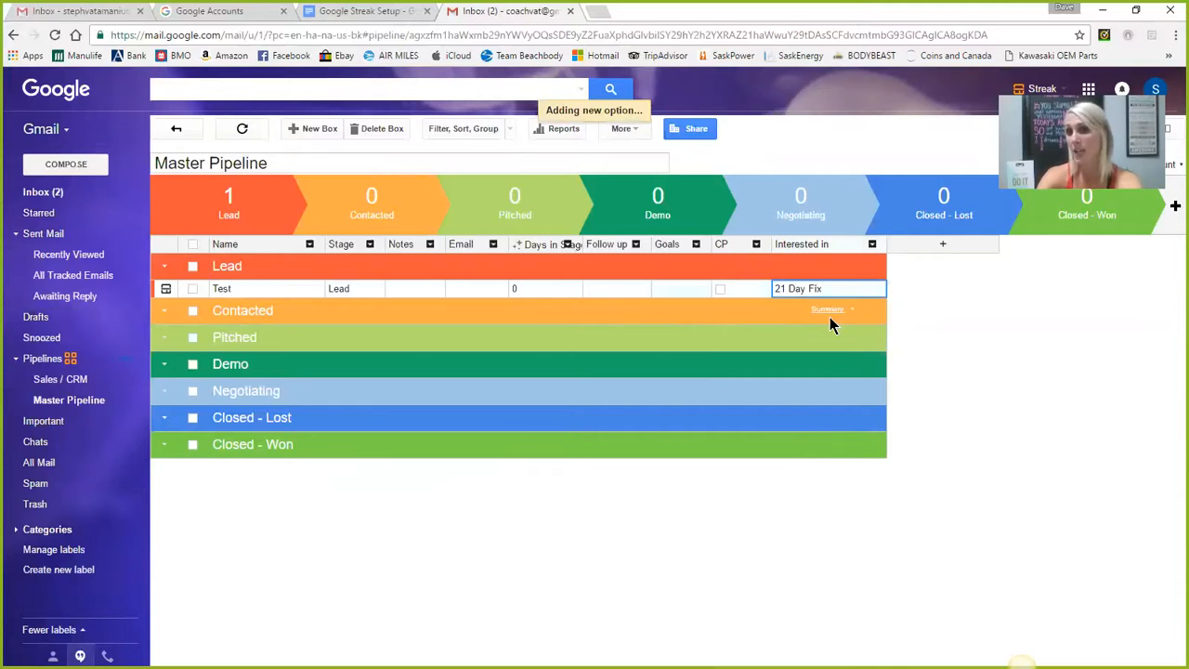
pyautogui.click(839, 290)
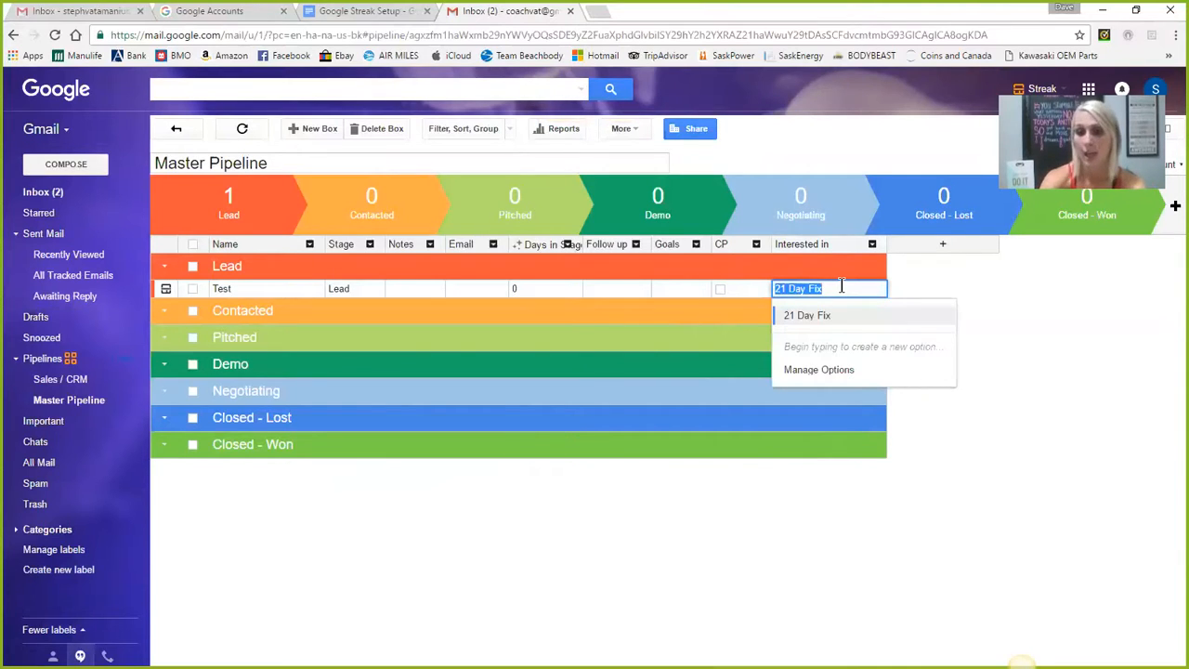
# Step: Create a second dropdown option, 21 Day Fix Extreme, in the Test box's Interested in cell
pyautogui.click(841, 288)
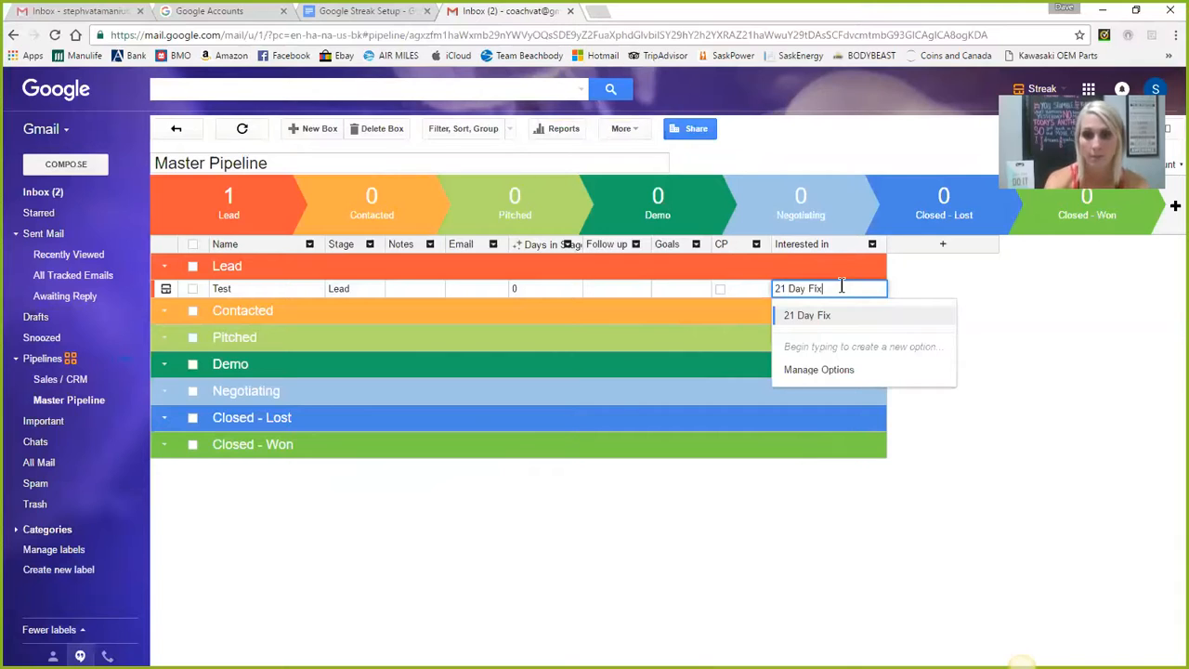
pyautogui.write('Extreme')
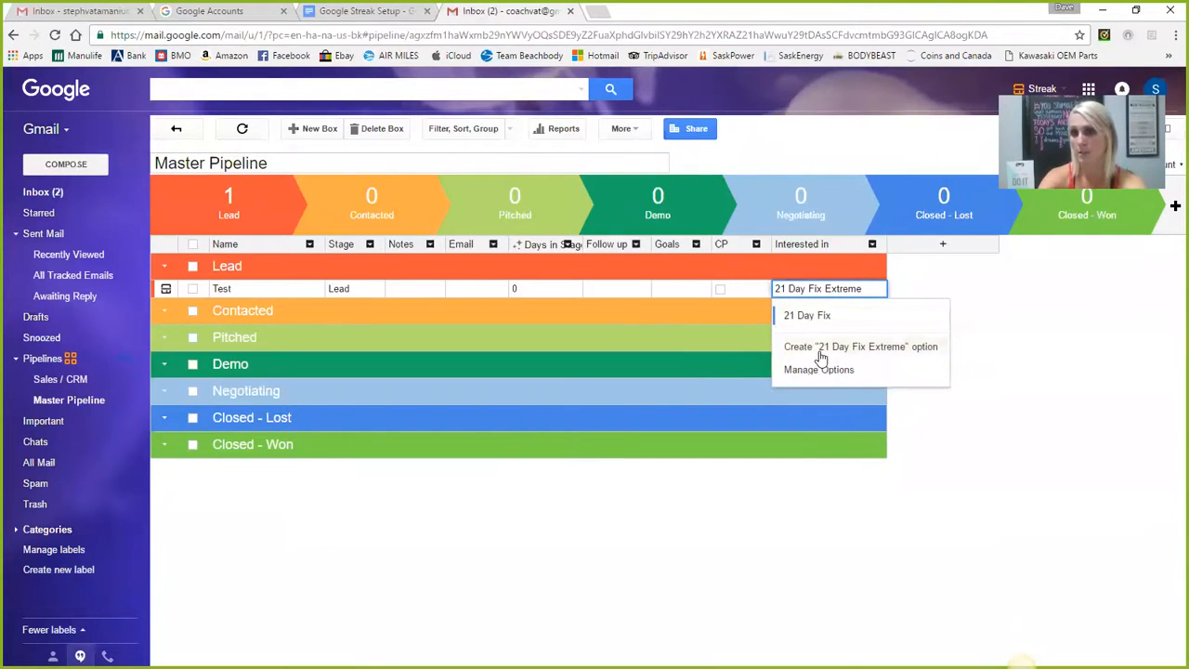
pyautogui.click(819, 348)
# Step: Open the option management for the Interested in column and add the option Body Beast
pyautogui.click(864, 290)
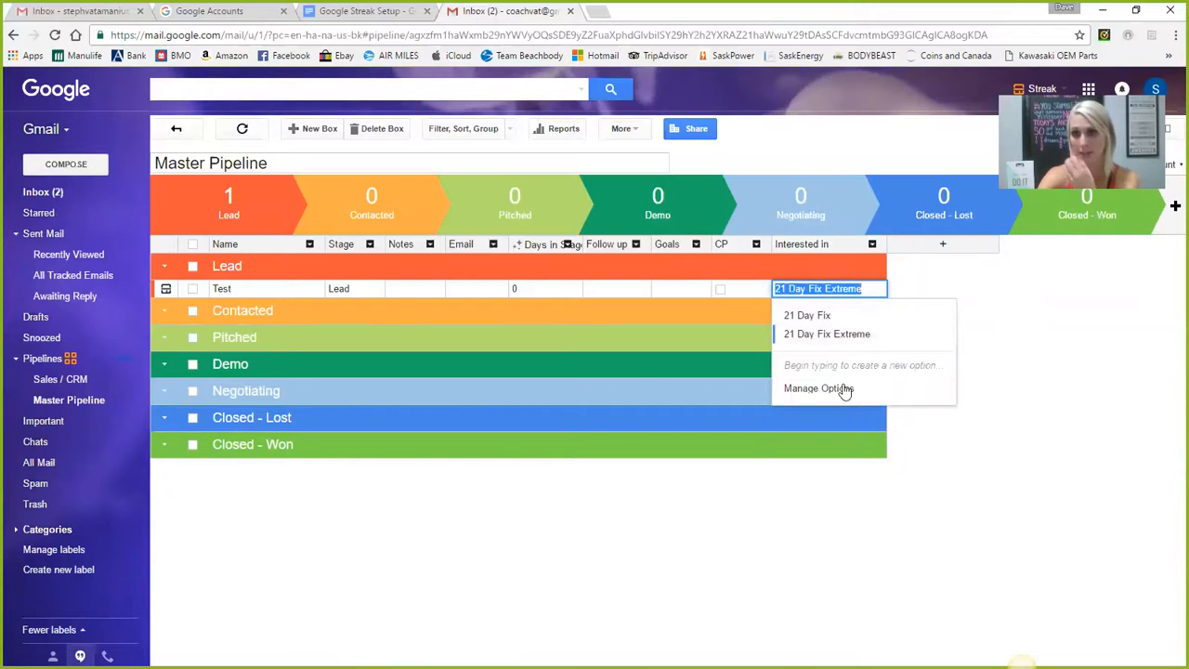
pyautogui.click(828, 388)
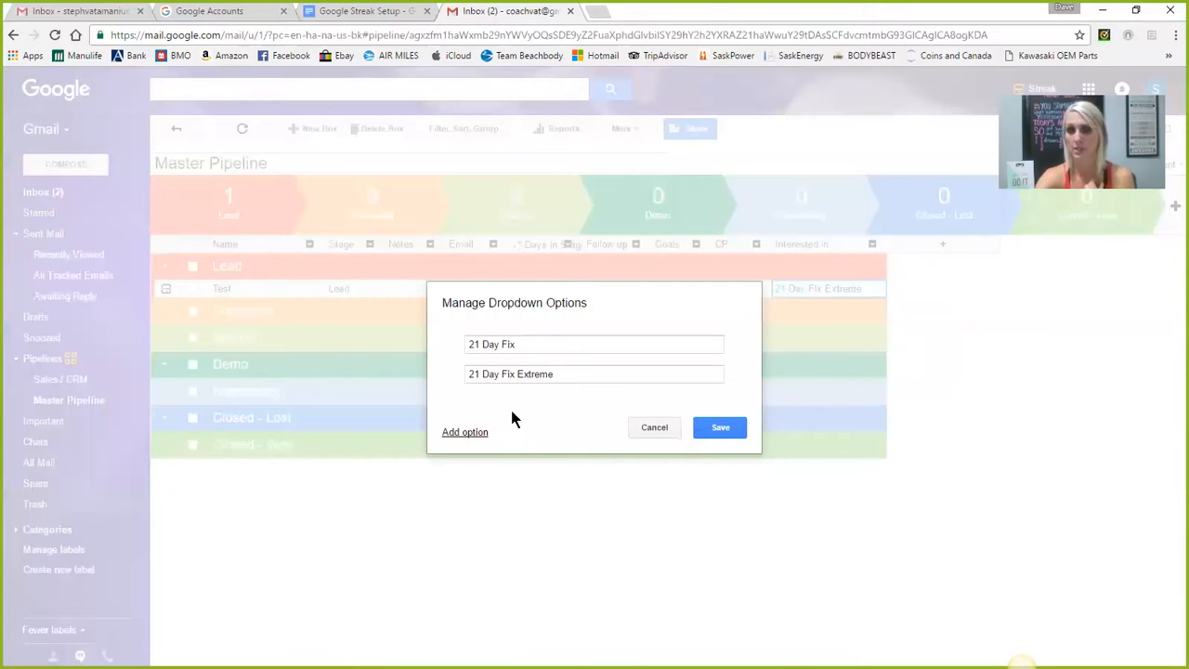
pyautogui.click(469, 433)
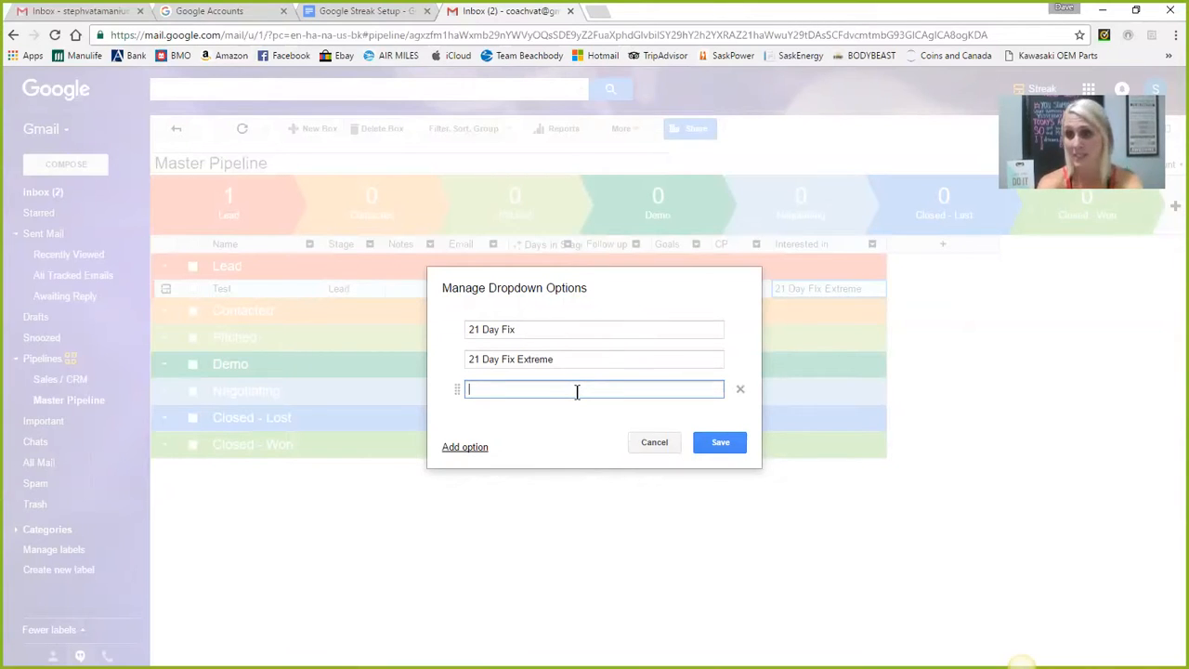
pyautogui.write('Body B')
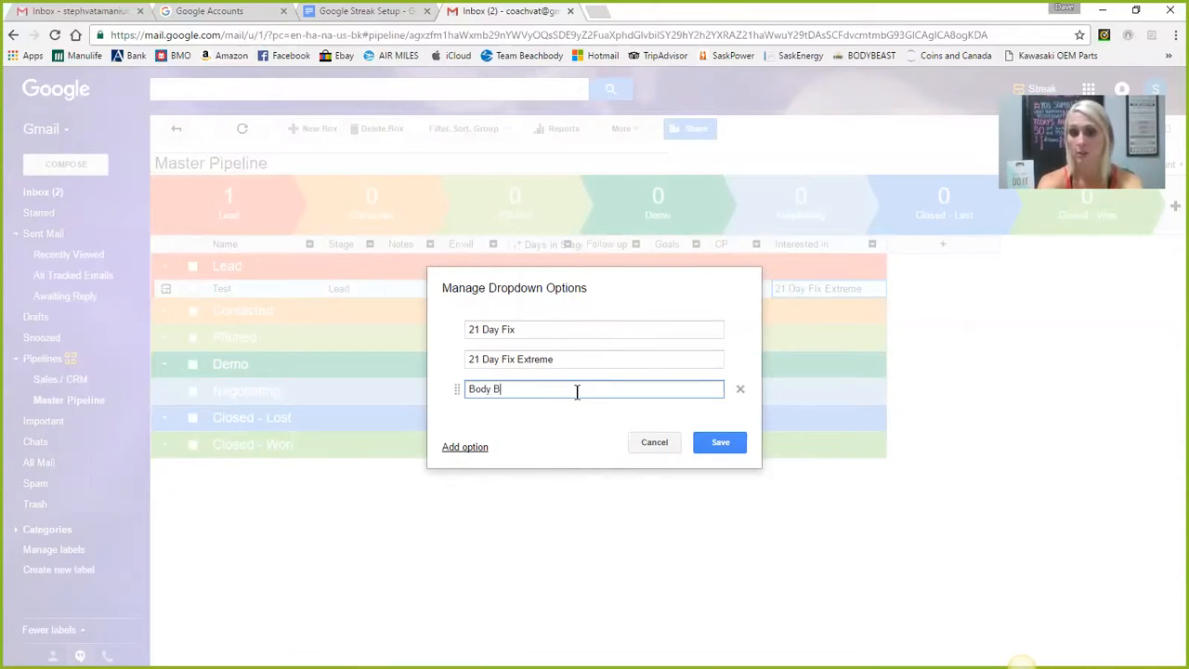
pyautogui.write('eatt')
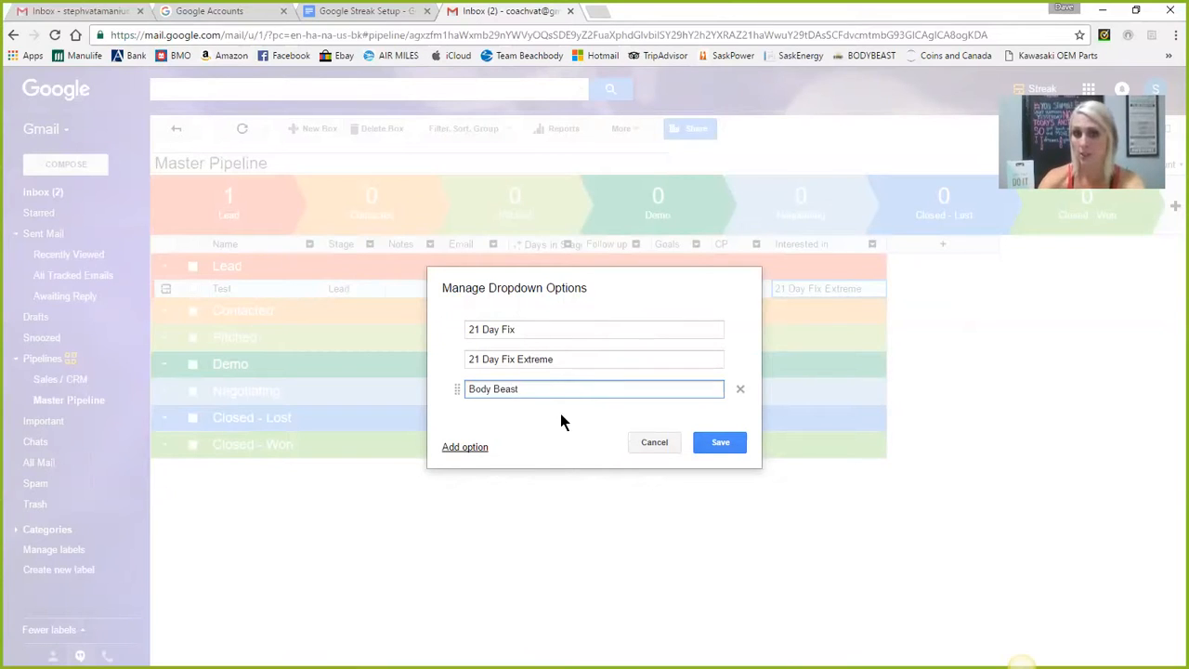
# Step: Add the dropdown option Hammer and Chisel and save the Interested in options
pyautogui.click(479, 446)
pyautogui.write('H')
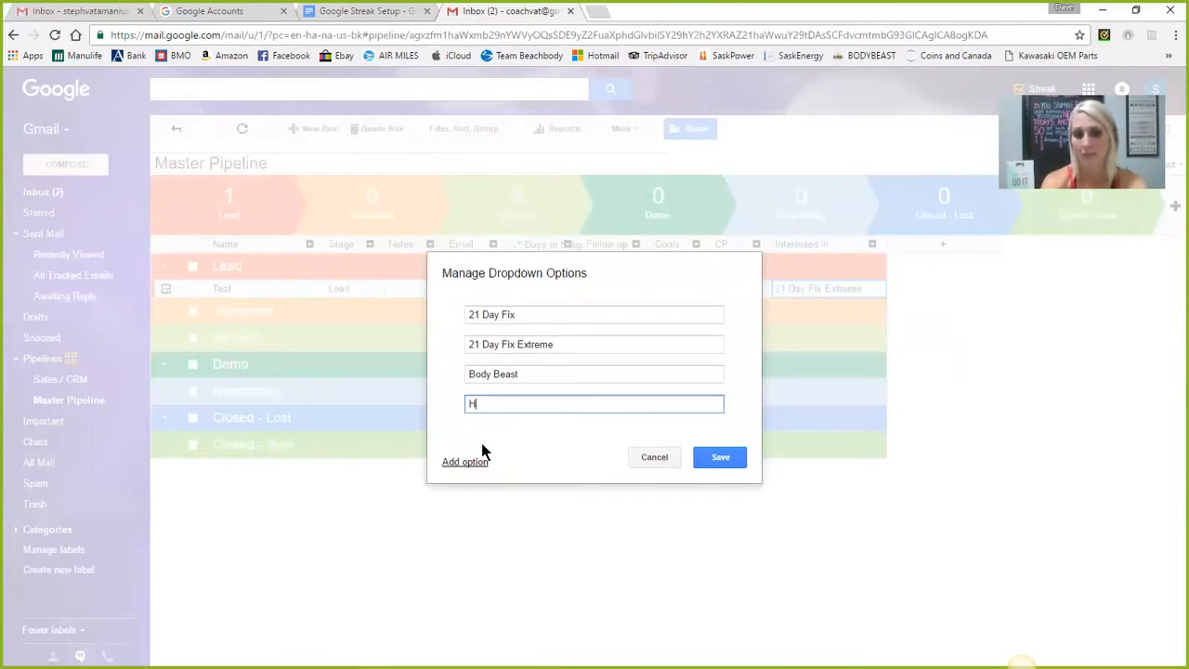
pyautogui.write('ammer and Chic')
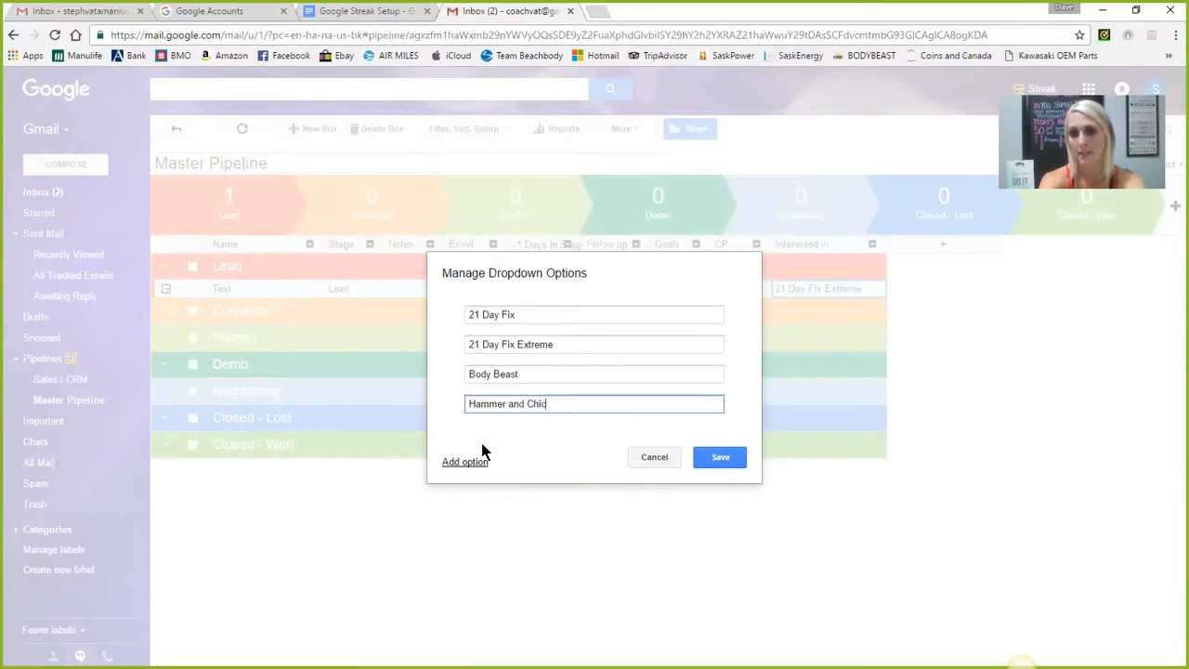
pyautogui.press('BackSpace')
pyautogui.write('sel')
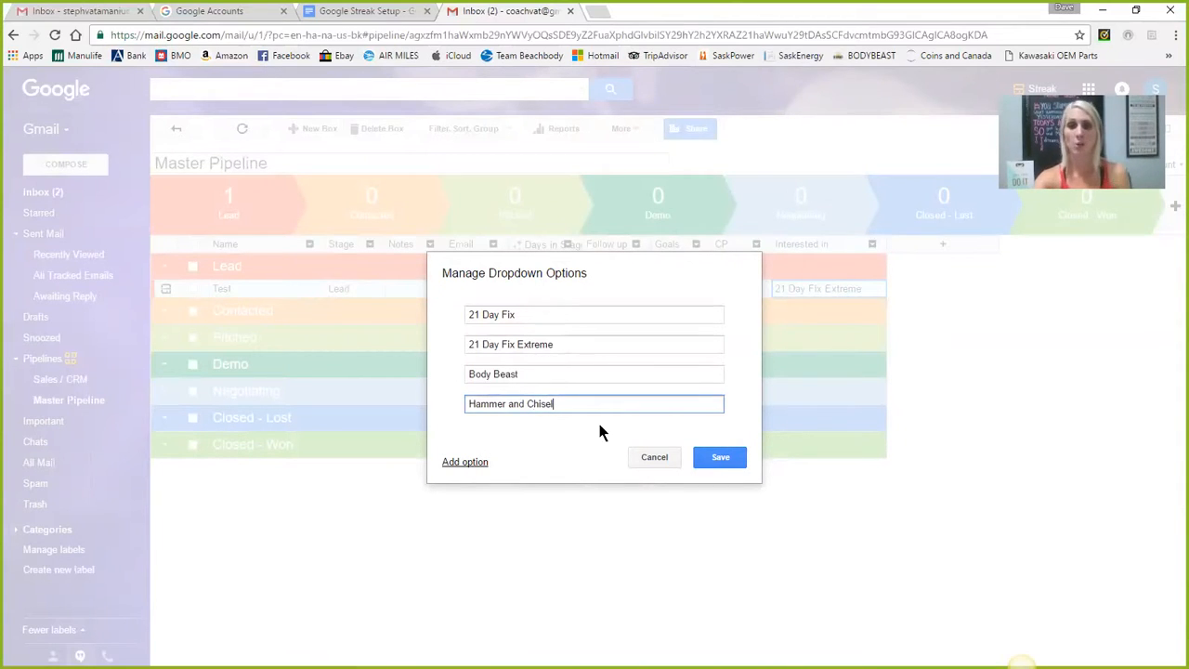
pyautogui.click(702, 457)
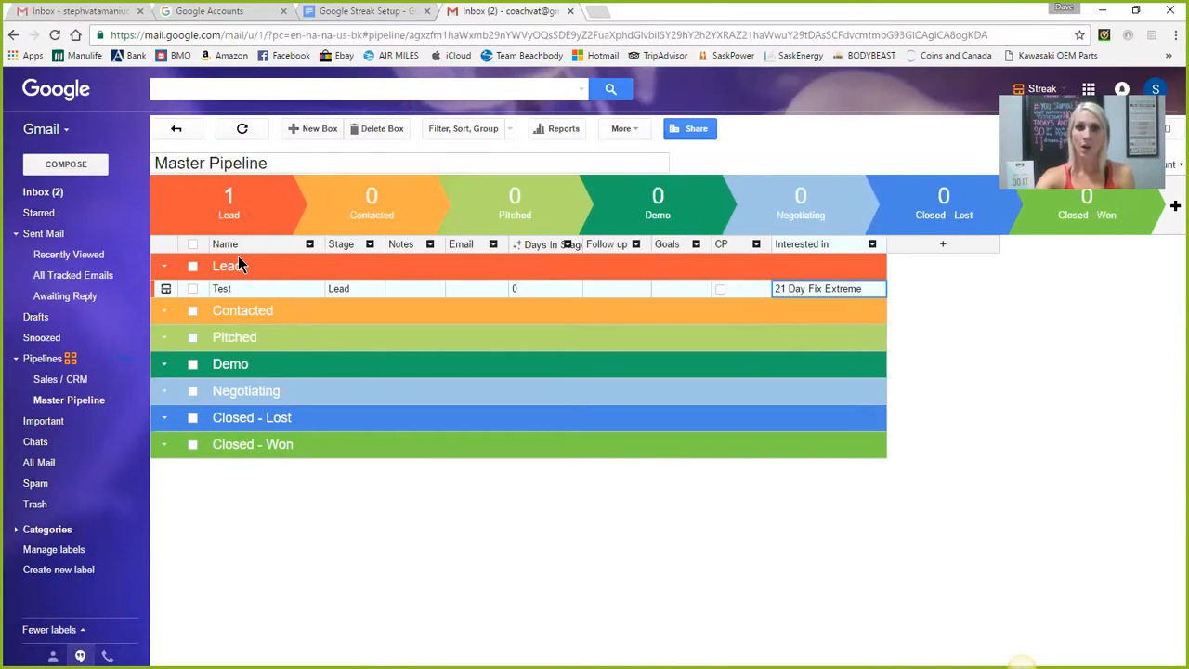
# Step: Select and deselect the Test box's row, and widen the Days in Stage column to fit its heading
pyautogui.click(193, 290)
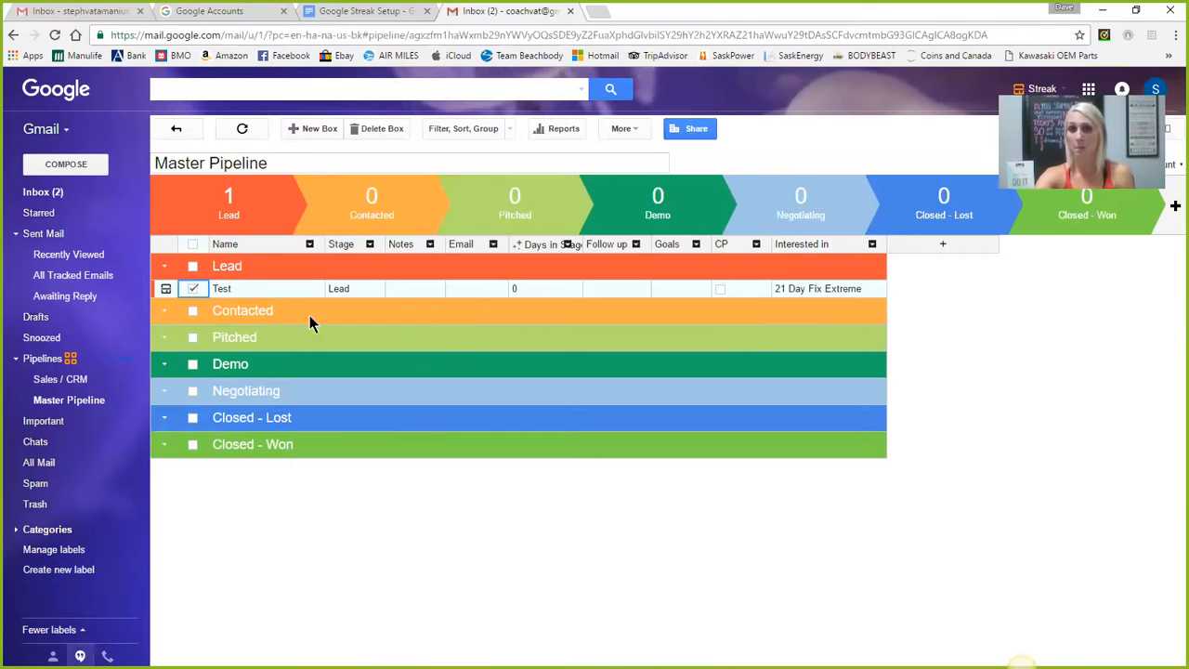
pyautogui.click(195, 289)
pyautogui.moveTo(577, 243); pyautogui.dragTo(607, 242)
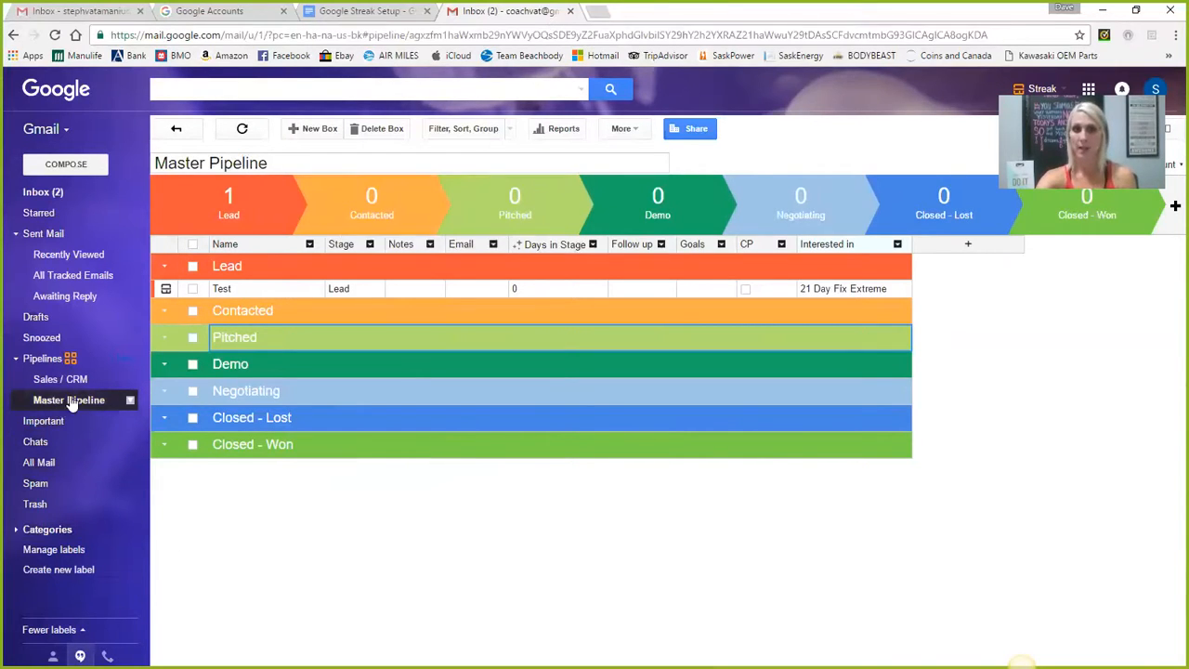
# Step: Create a similar pipeline from the Master Pipeline and open the copy
pyautogui.click(131, 400)
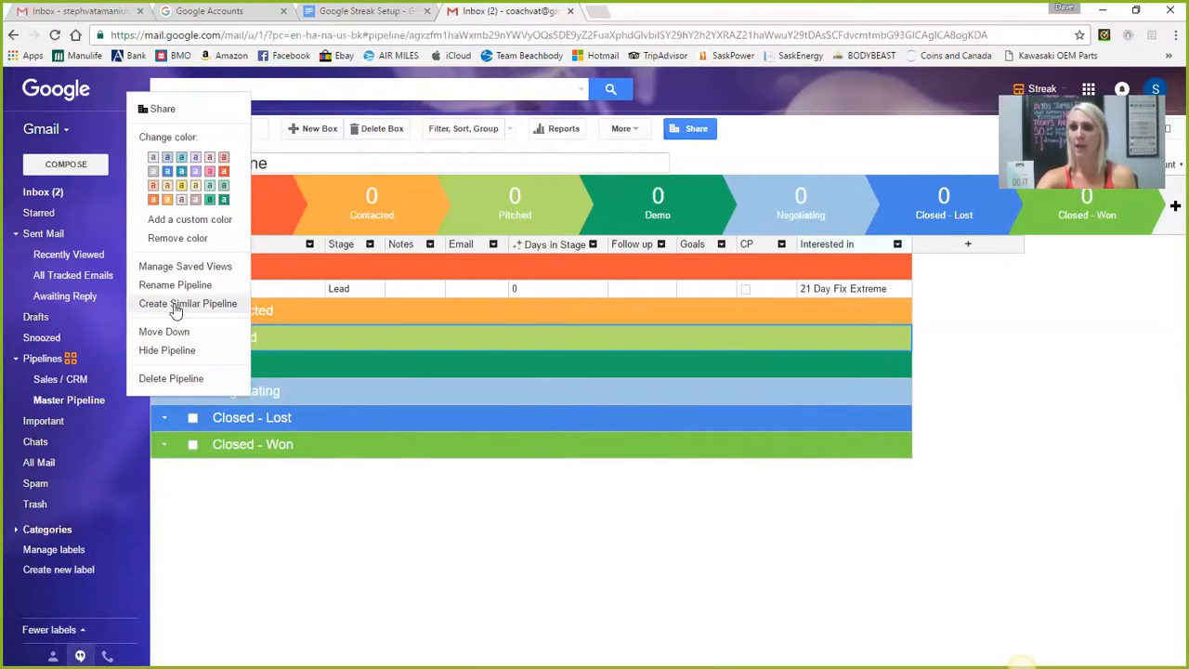
pyautogui.click(434, 505)
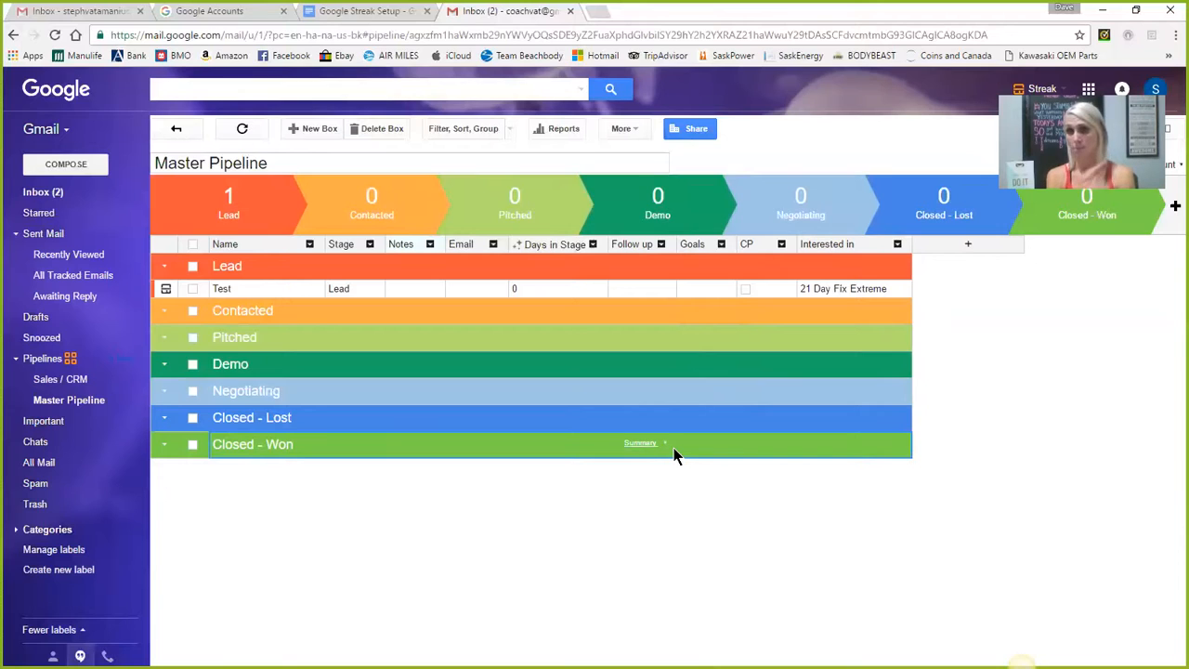
pyautogui.click(131, 400)
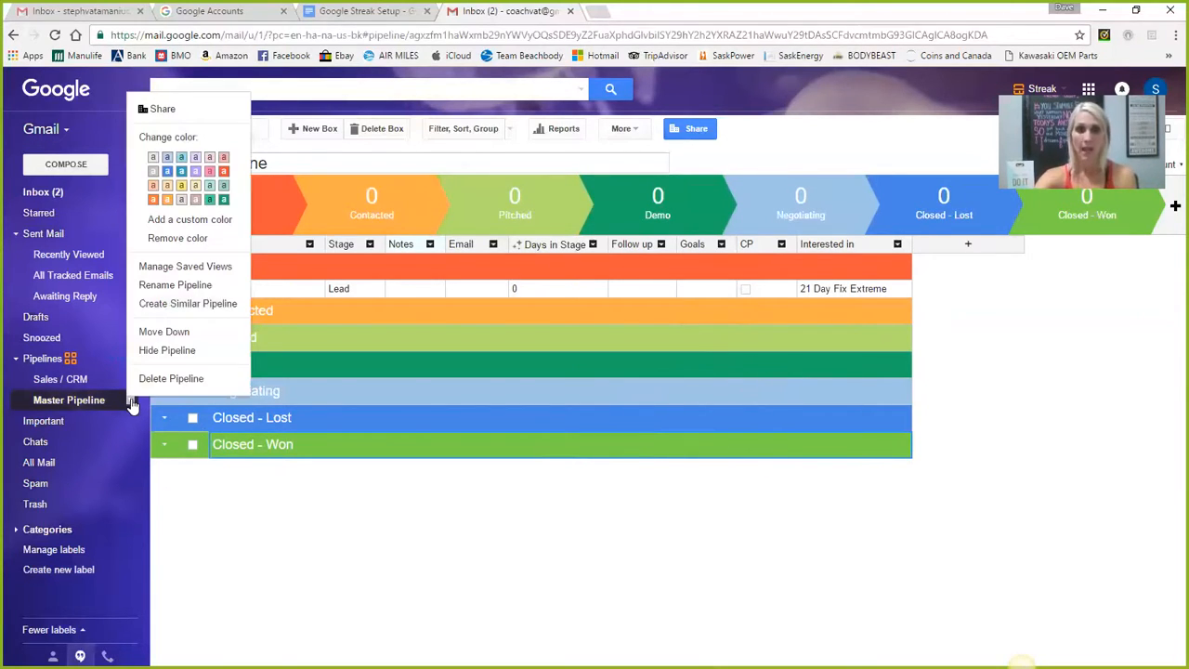
pyautogui.click(174, 304)
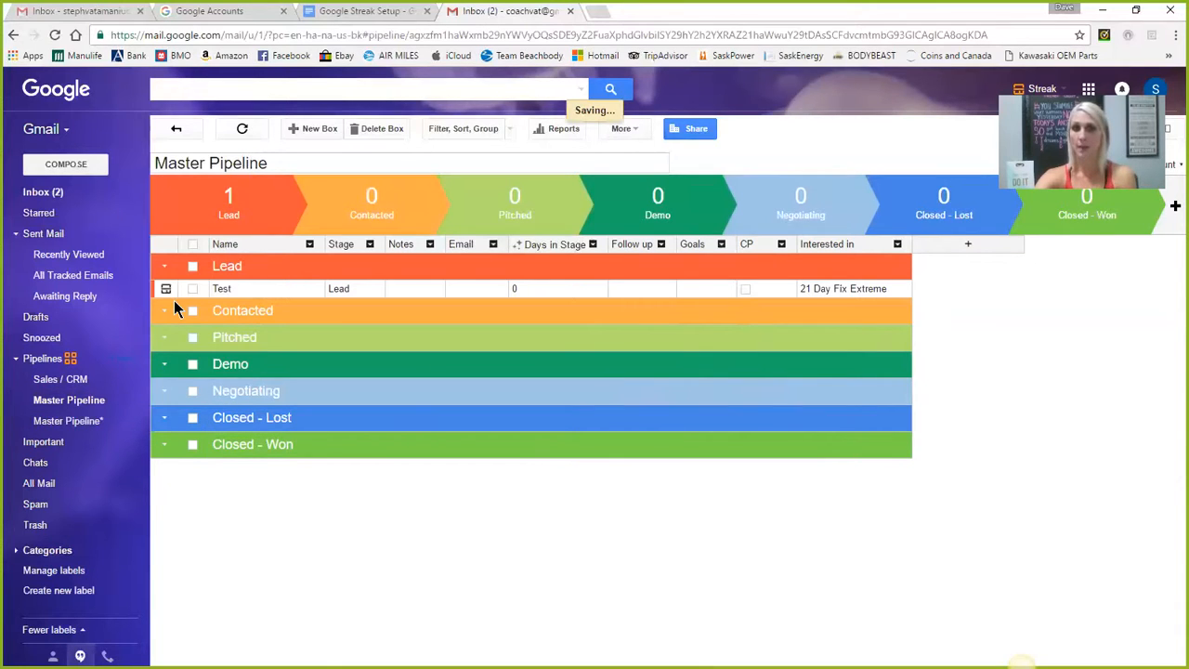
pyautogui.click(93, 423)
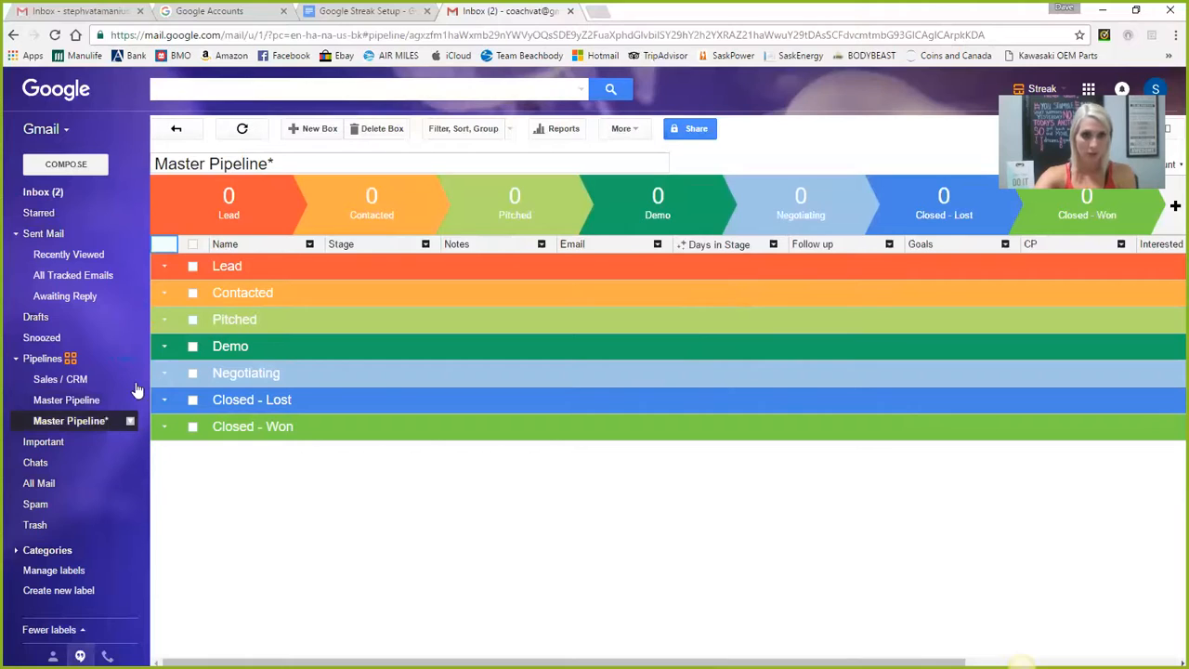
# Step: Rename the copied pipeline as Leads
pyautogui.doubleClick(272, 164)
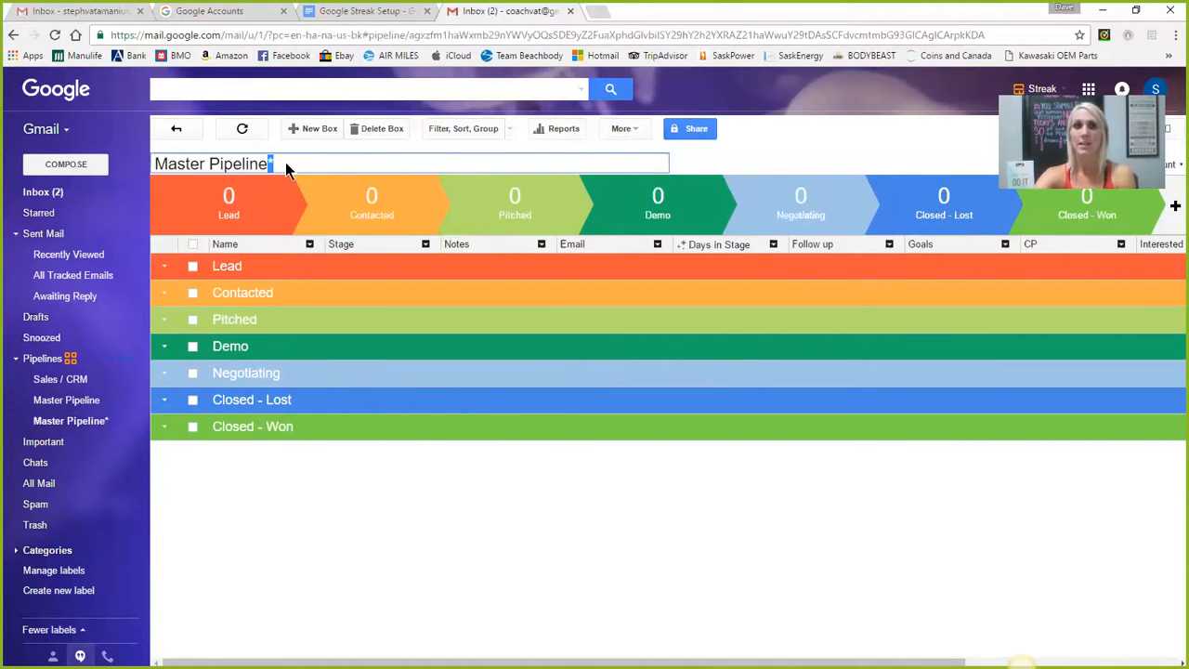
pyautogui.click(297, 164)
pyautogui.moveTo(297, 164); pyautogui.dragTo(139, 167)
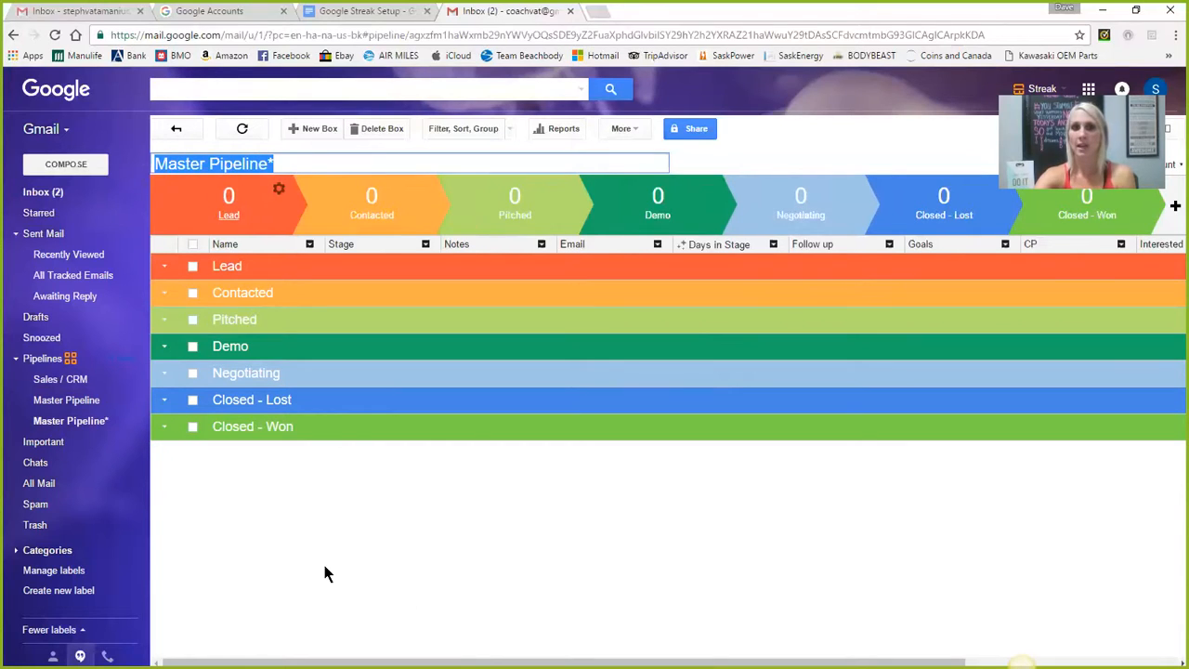
pyautogui.write('Leas')
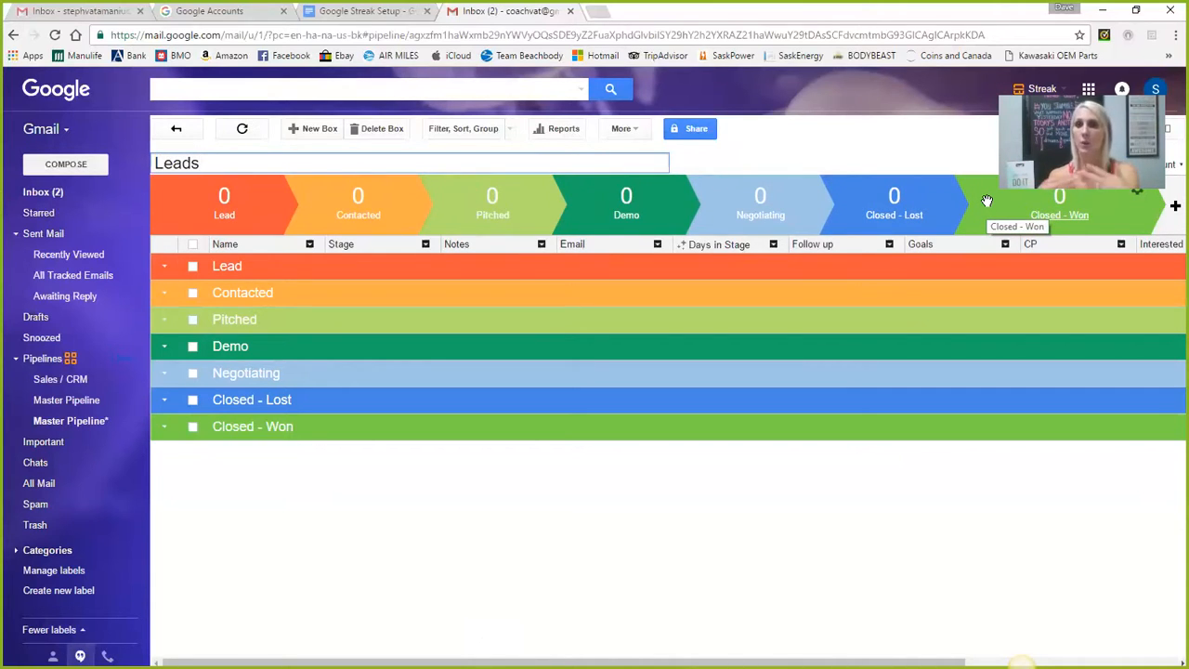
# Step: Review the example stages of the Leads pipeline in the Google Streak Setup document
pyautogui.click(325, 13)
pyautogui.scroll(-3, 529, 316)
pyautogui.scroll(-15, 531, 321)
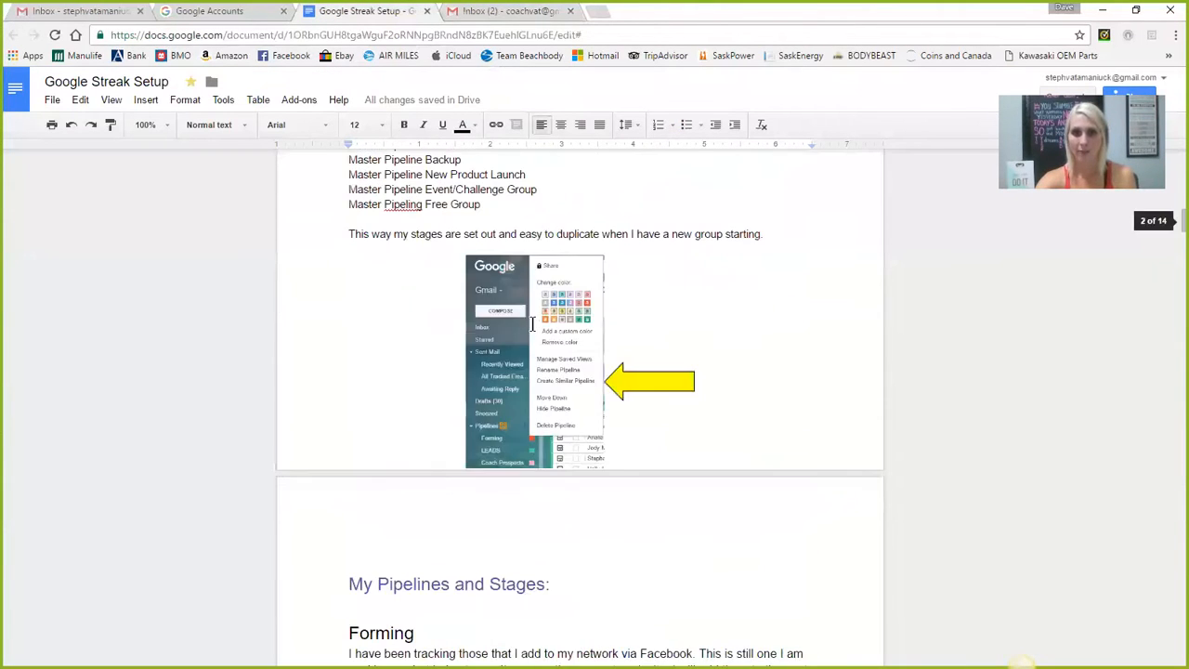
pyautogui.scroll(5, 534, 321)
pyautogui.scroll(-5, 535, 319)
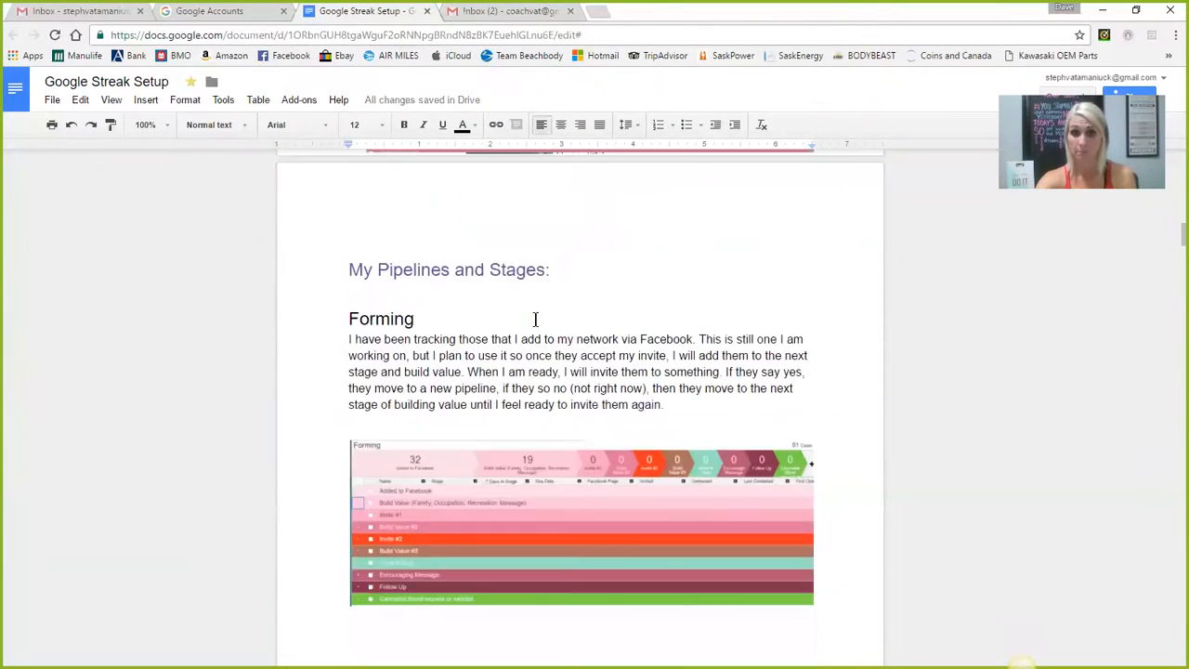
pyautogui.scroll(-3, 535, 320)
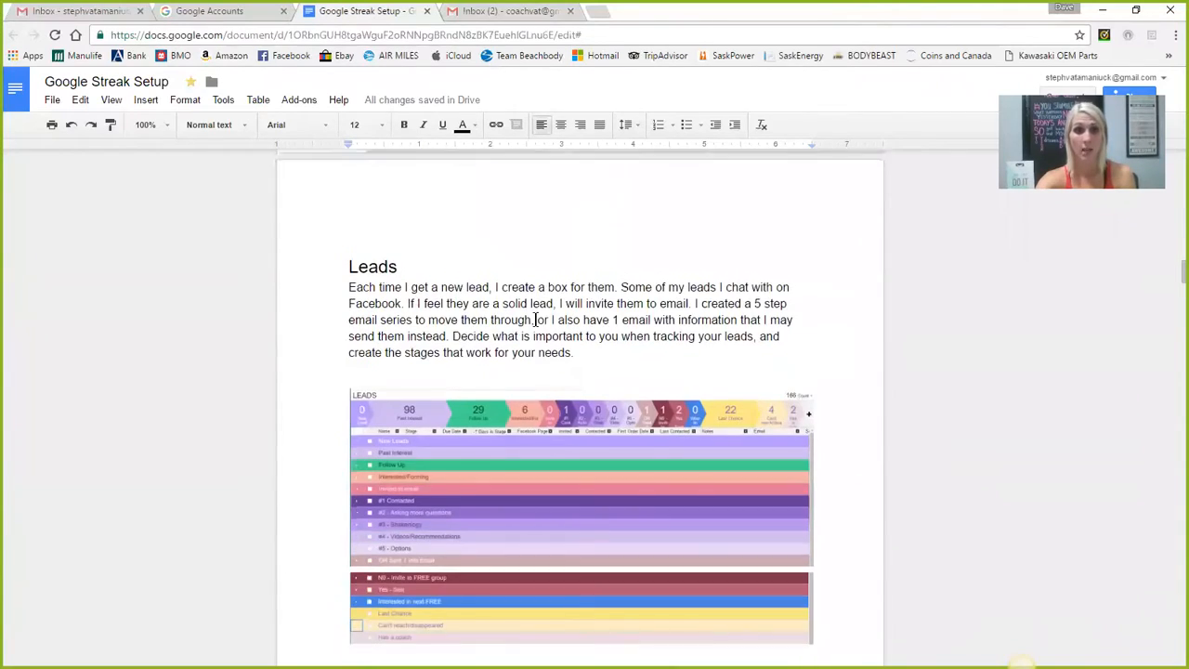
pyautogui.scroll(-1, 545, 390)
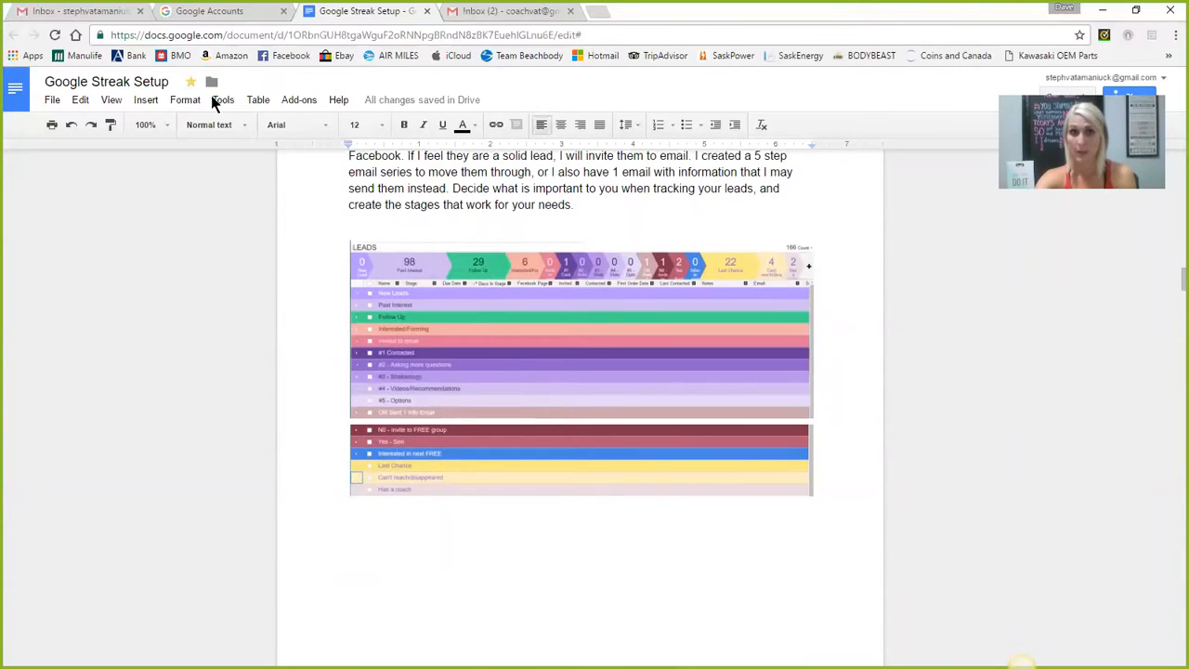
# Step: Return to the Leads pipeline in Gmail and rename its Lead stage as New Leads
pyautogui.click(466, 13)
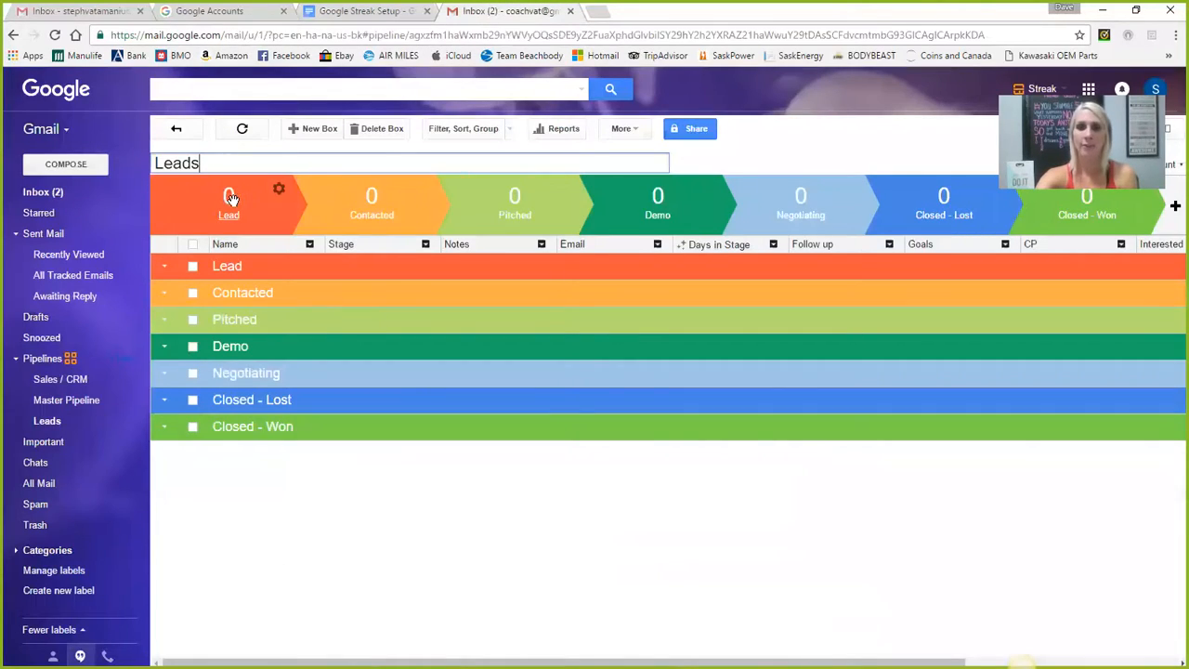
pyautogui.click(333, 190)
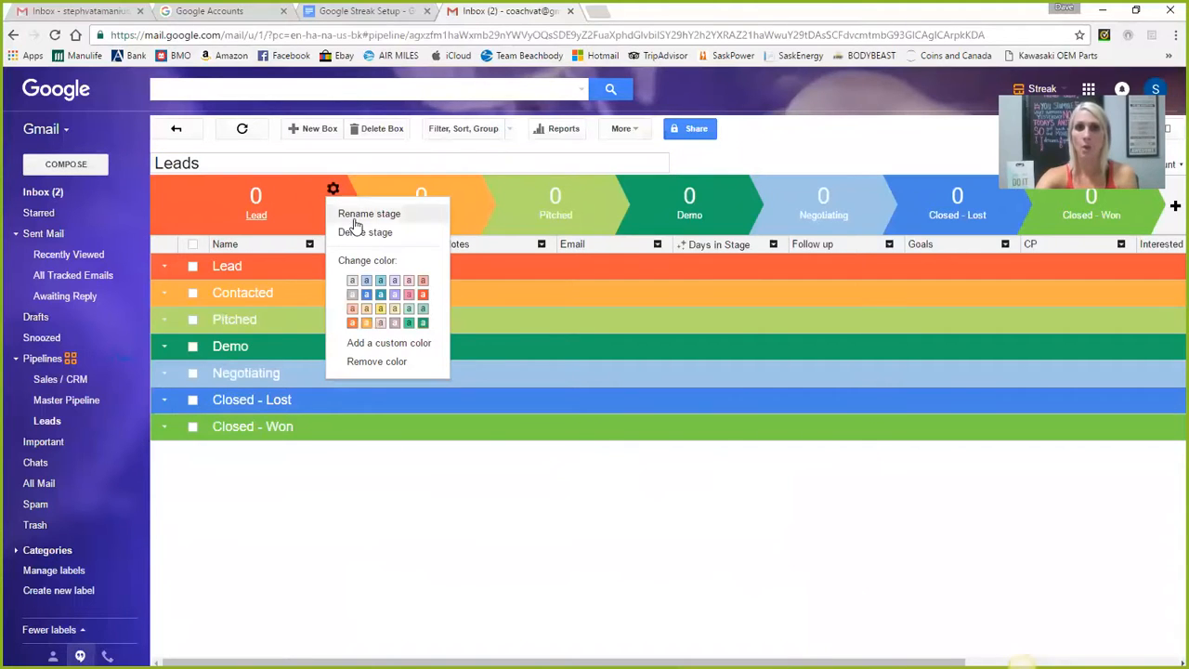
pyautogui.click(354, 215)
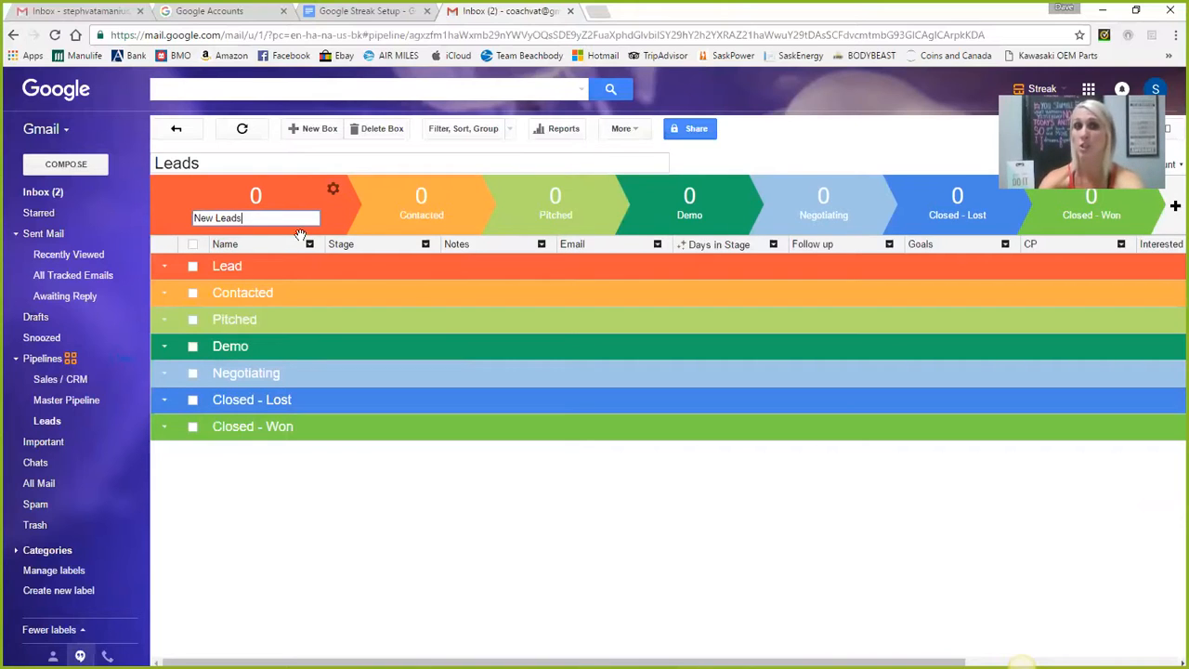
pyautogui.click(318, 528)
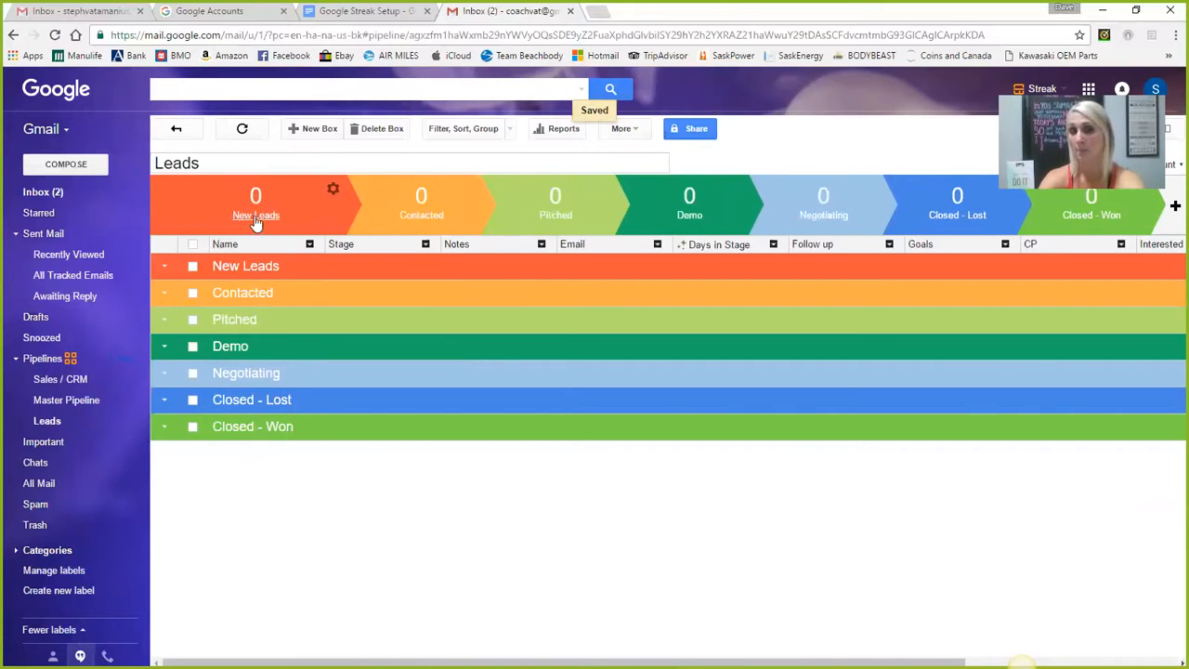
# Step: Rename the Contacted stage of the Leads pipeline as Past Interest
pyautogui.click(467, 191)
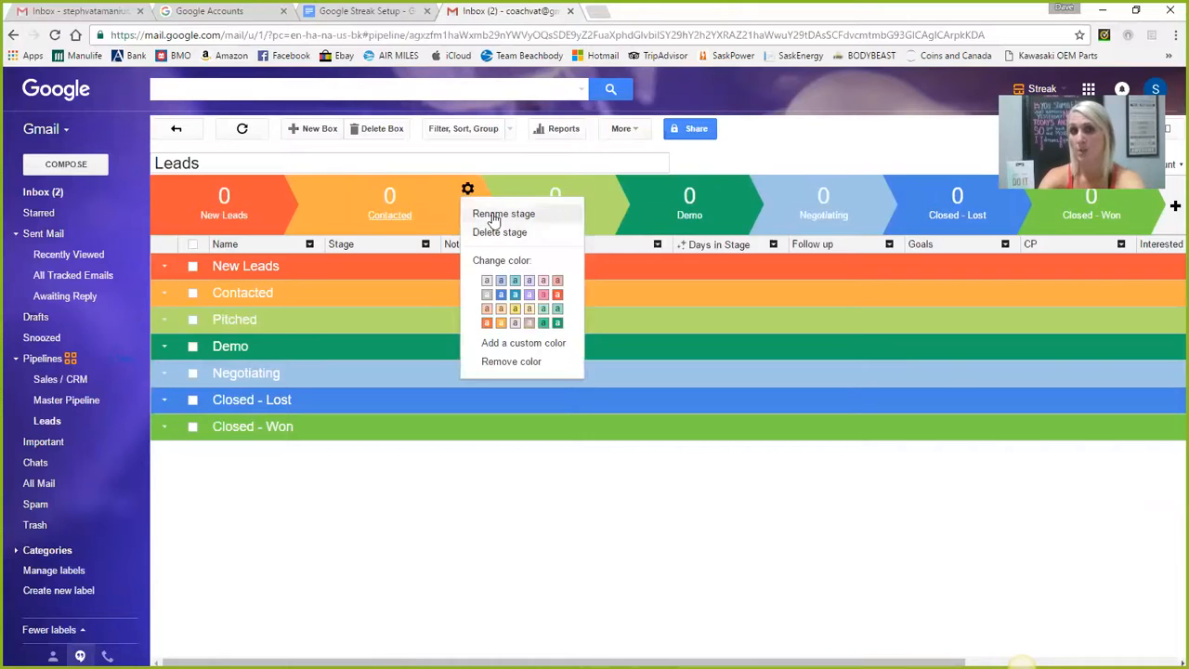
pyautogui.click(493, 213)
pyautogui.press('BackSpace')
pyautogui.press('BackSpace')
pyautogui.press('BackSpace')
pyautogui.press('BackSpace')
pyautogui.press('BackSpace')
pyautogui.press('BackSpace')
pyautogui.press('BackSpace')
pyautogui.press('BackSpace')
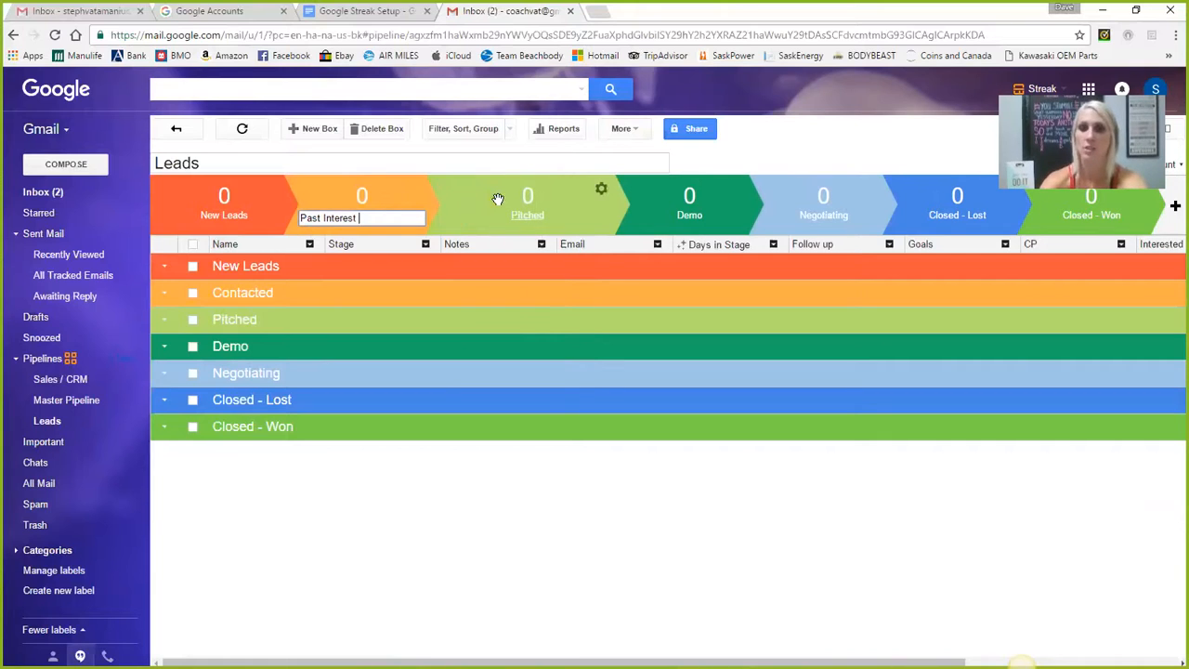
pyautogui.click(461, 508)
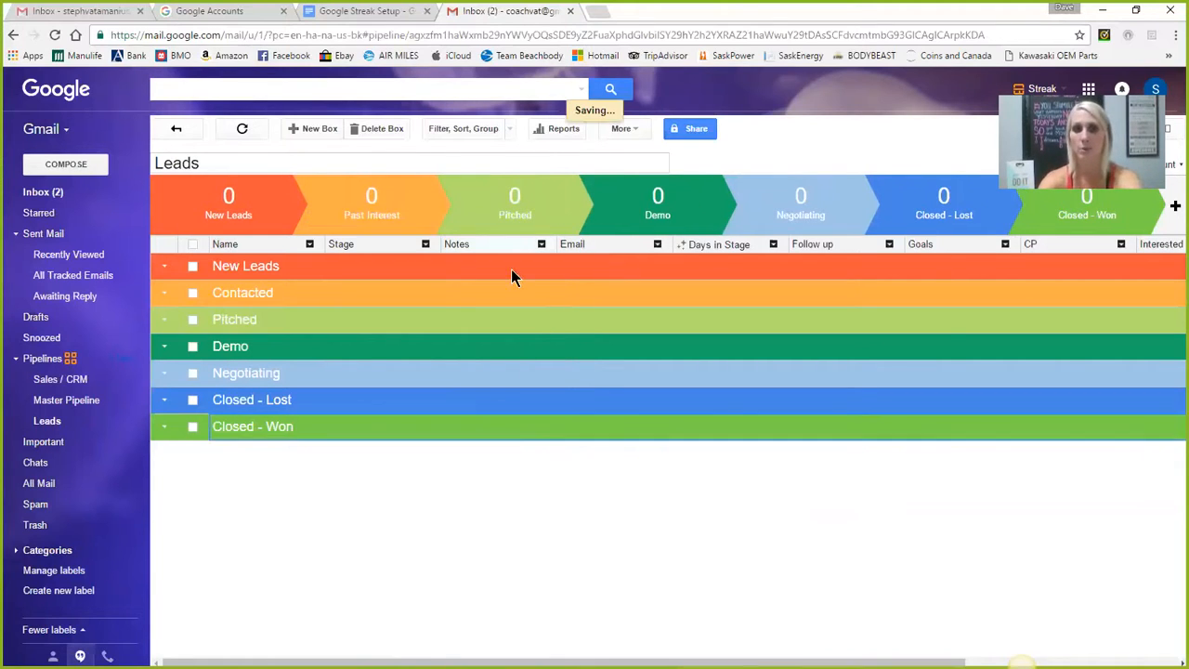
# Step: Rename the Pitched stage of the Leads pipeline as Follow Up
pyautogui.click(601, 191)
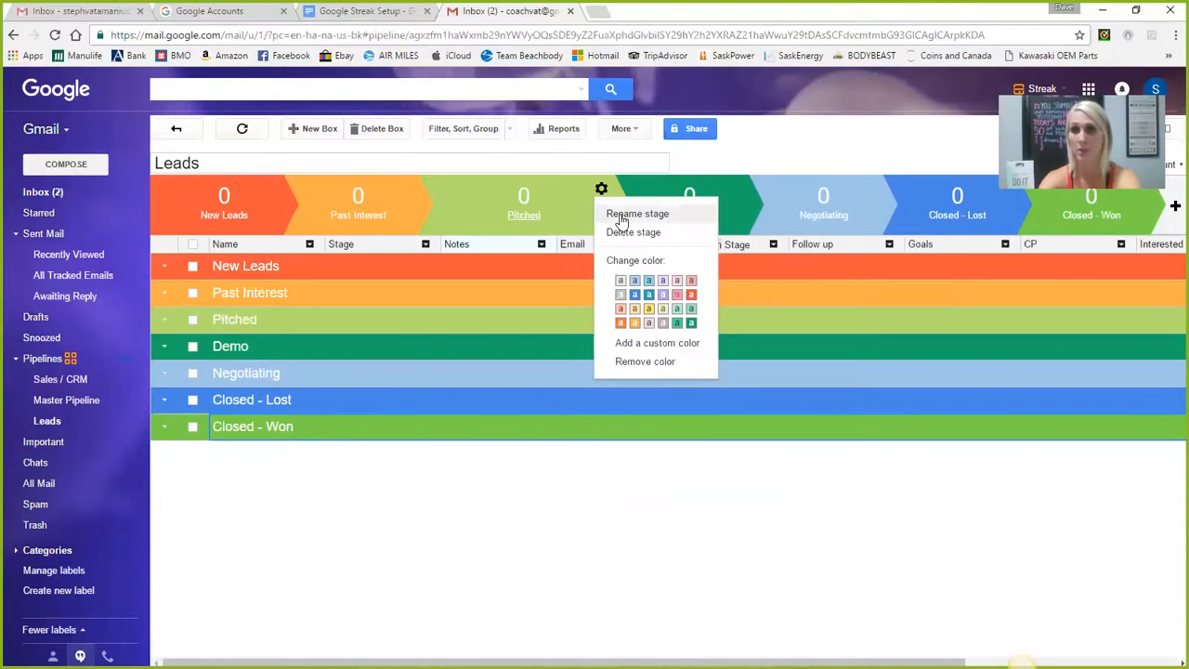
pyautogui.click(619, 215)
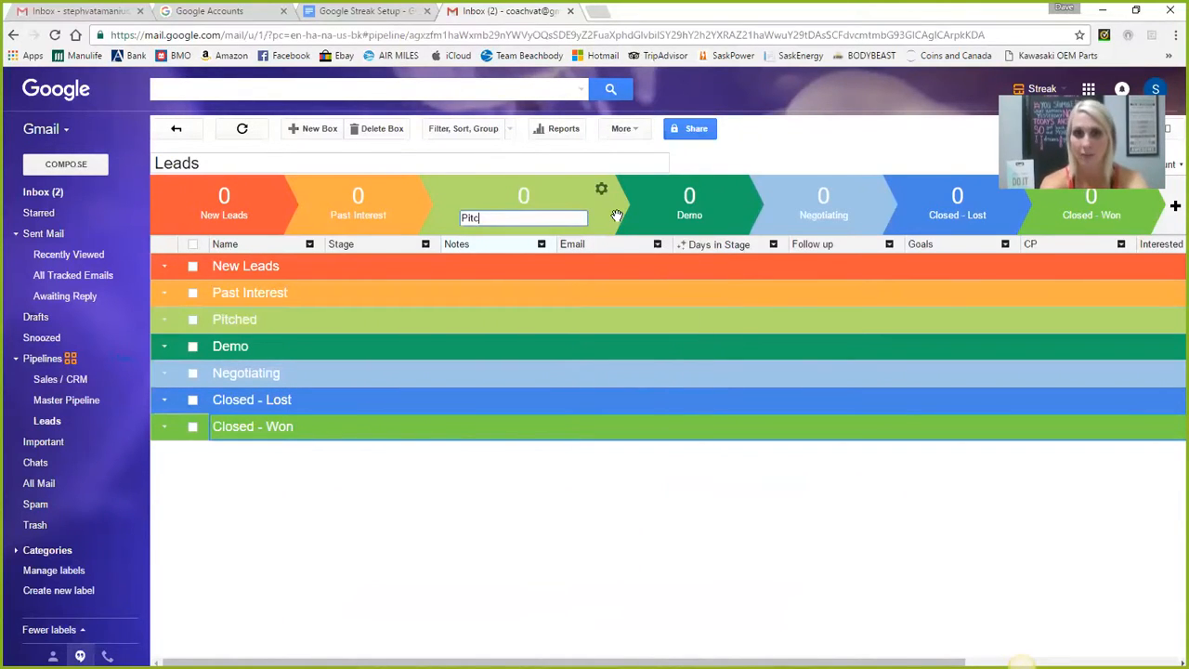
pyautogui.write('Follow Up')
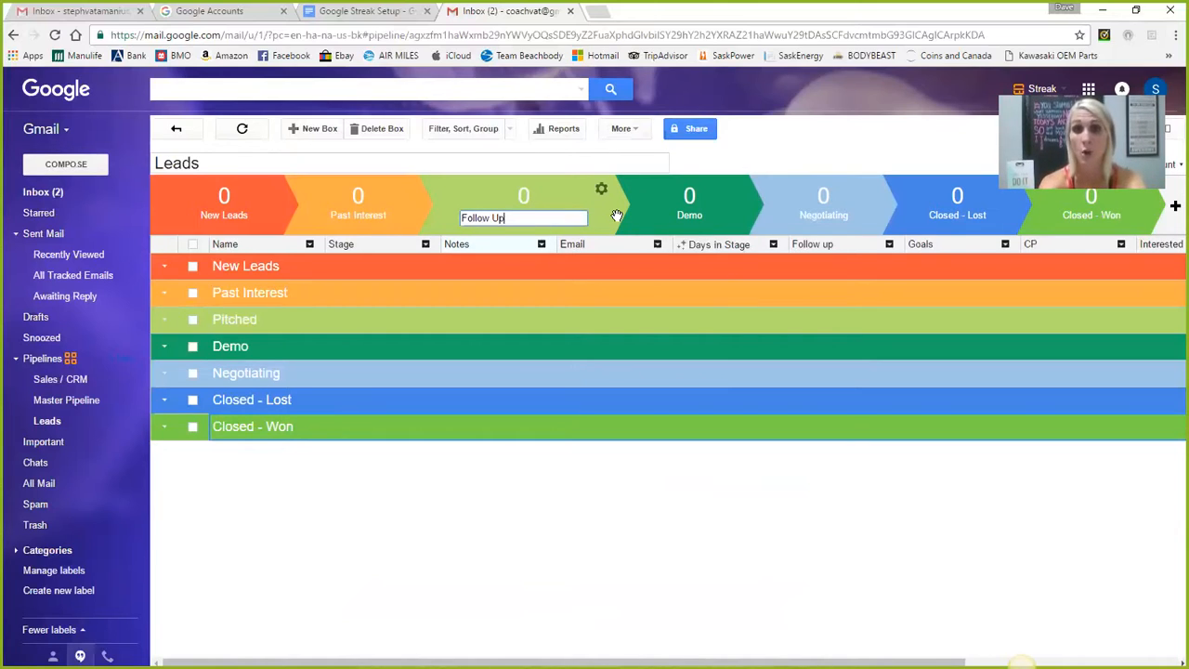
pyautogui.click(509, 523)
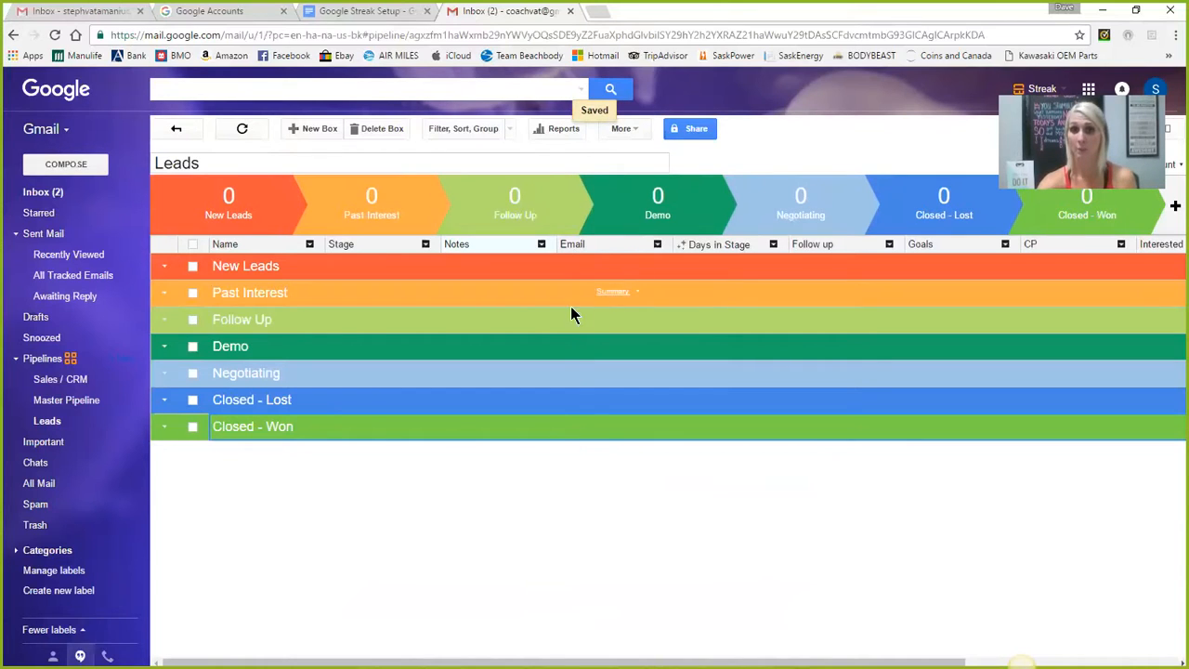
# Step: Check the example stages in the Google Streak Setup document, then rename the Demo stage of the Leads pipeline in Gmail as Yes - Sent Link
pyautogui.click(341, 21)
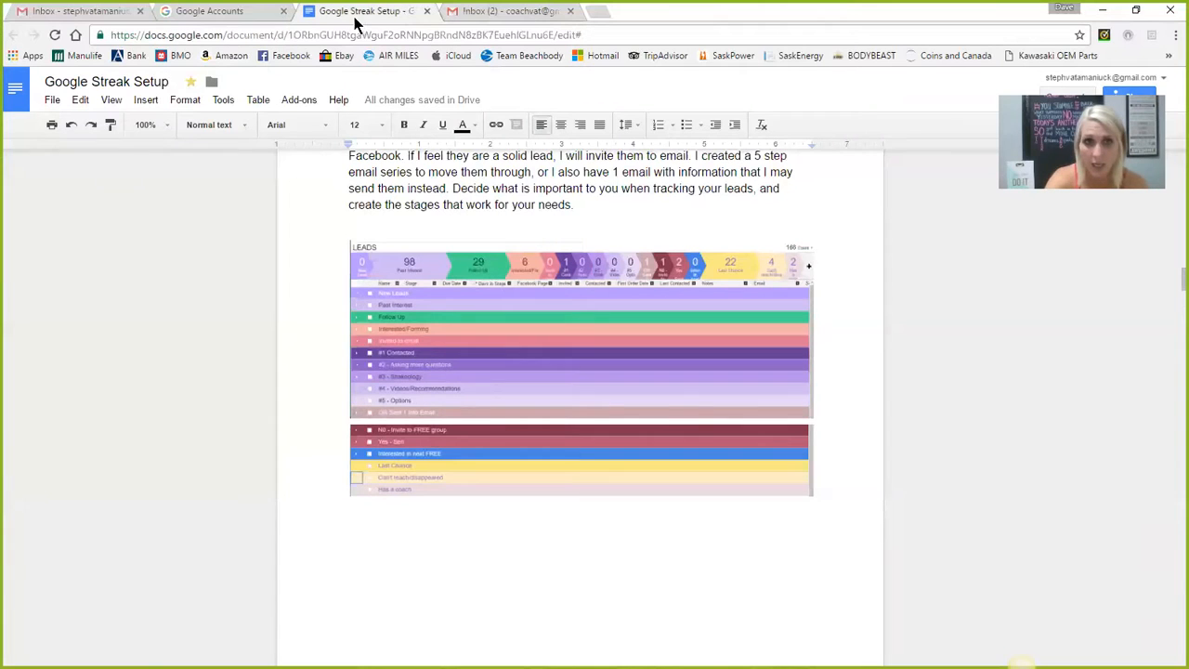
pyautogui.click(459, 16)
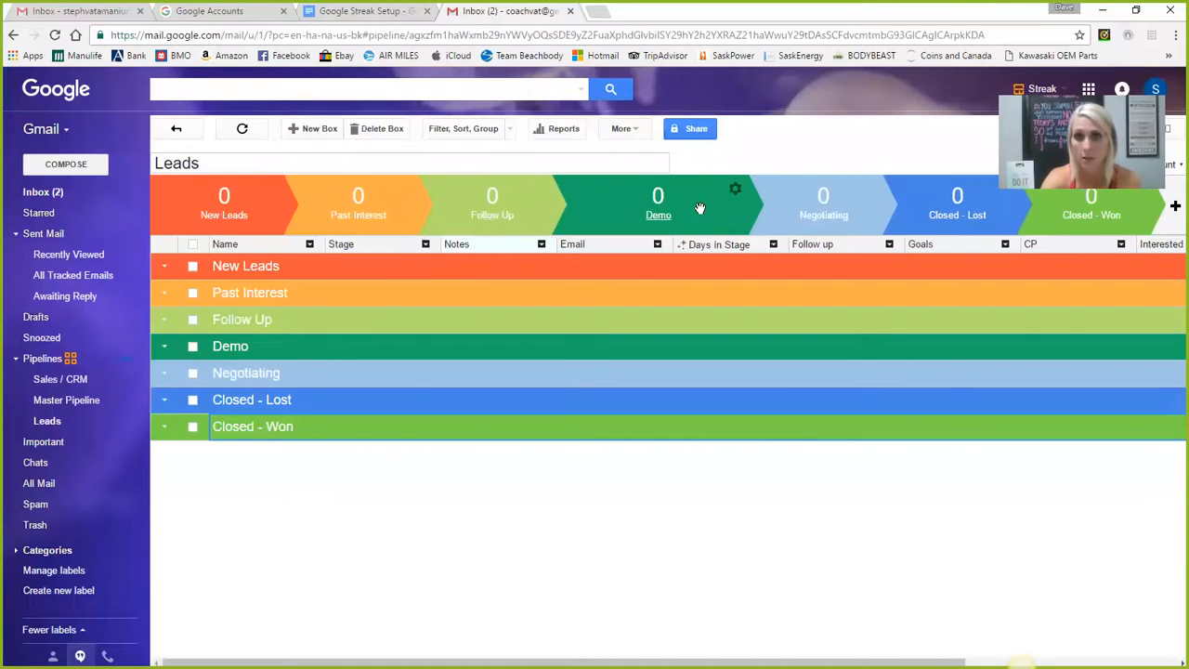
pyautogui.click(734, 190)
pyautogui.click(760, 208)
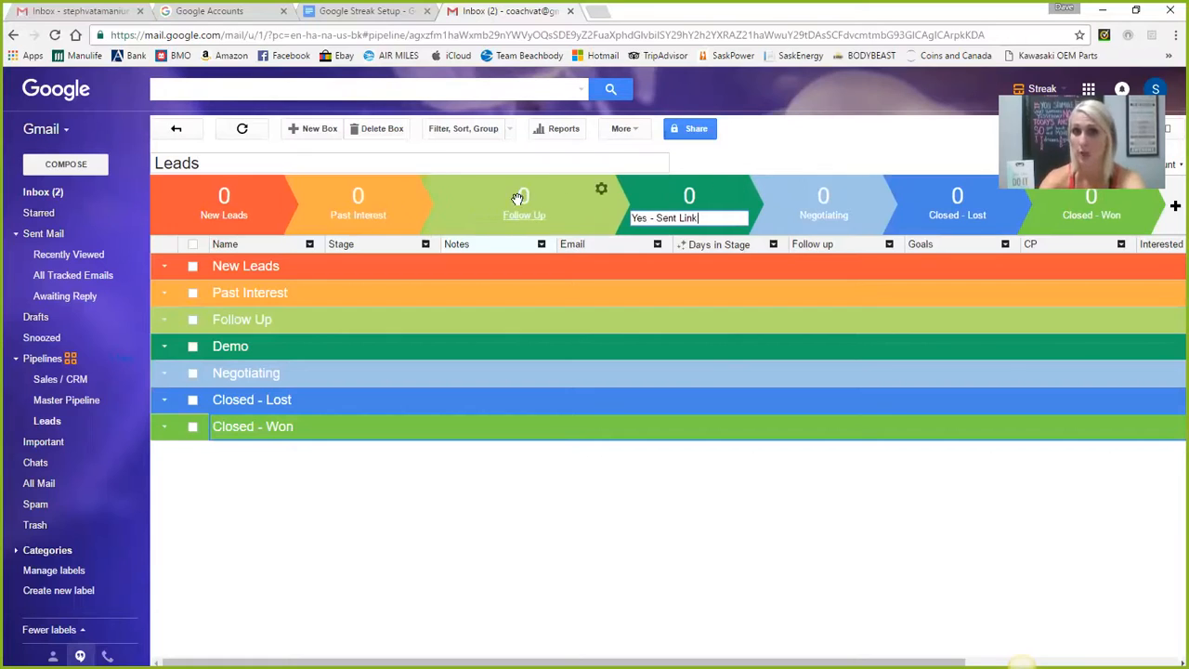
pyautogui.click(721, 438)
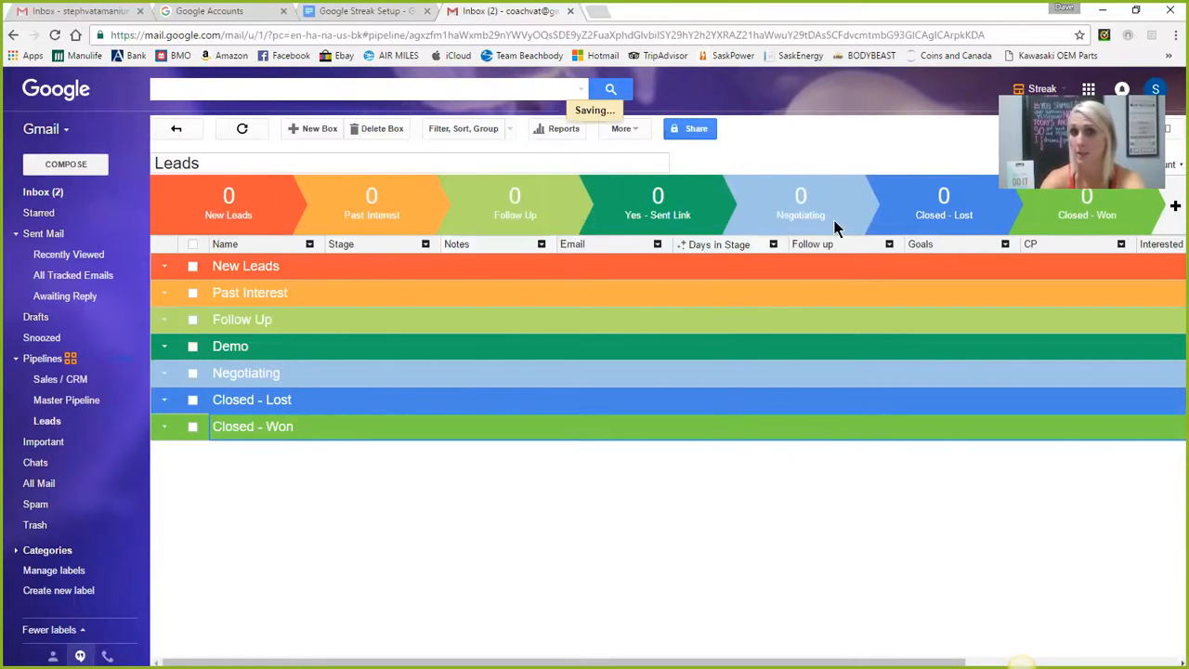
# Step: Rename the Negotiating stage of the Leads pipeline as No - Invite to Free Group
pyautogui.click(869, 191)
pyautogui.click(877, 212)
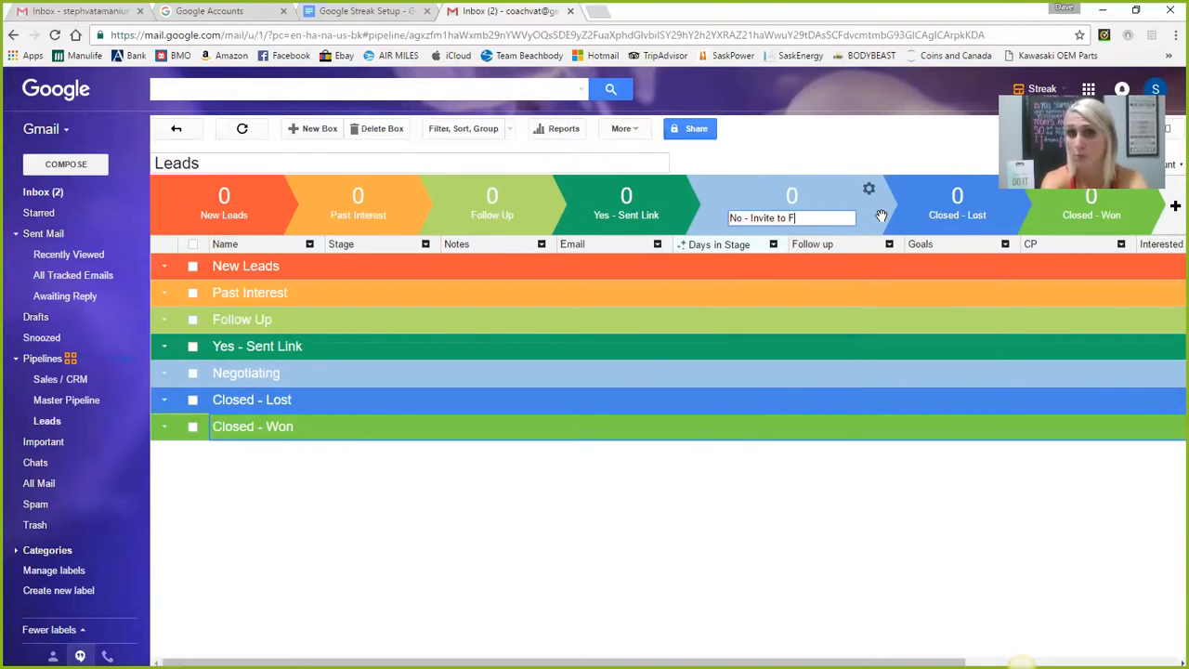
pyautogui.write('No - Invite to Free Group')
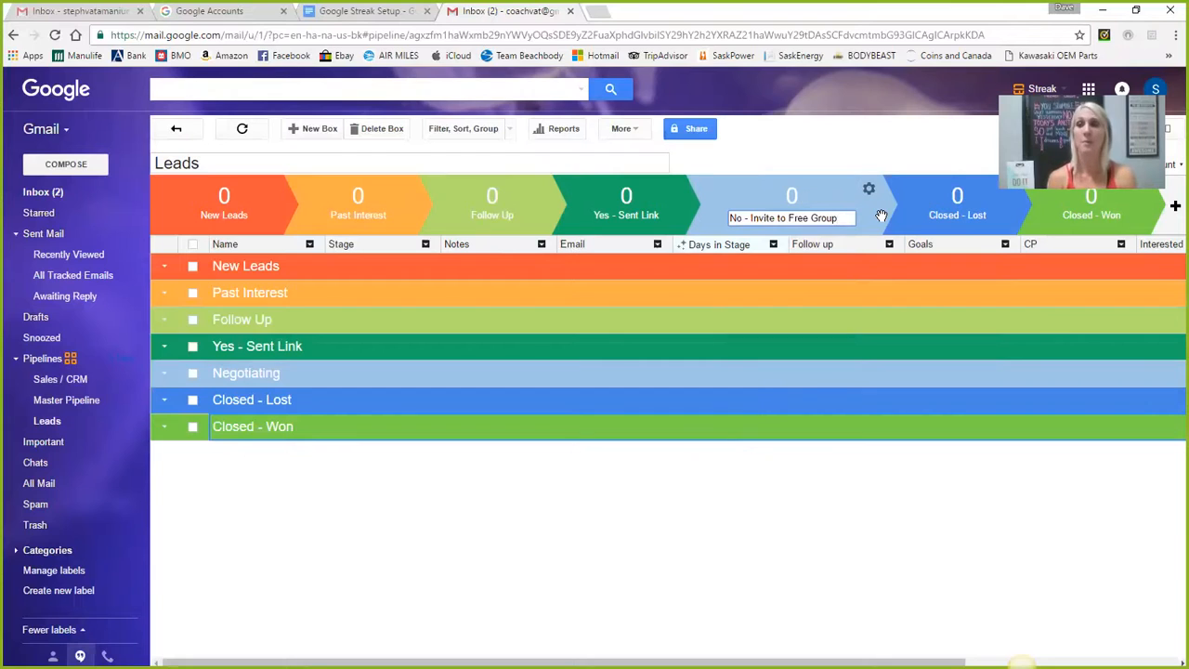
pyautogui.click(880, 504)
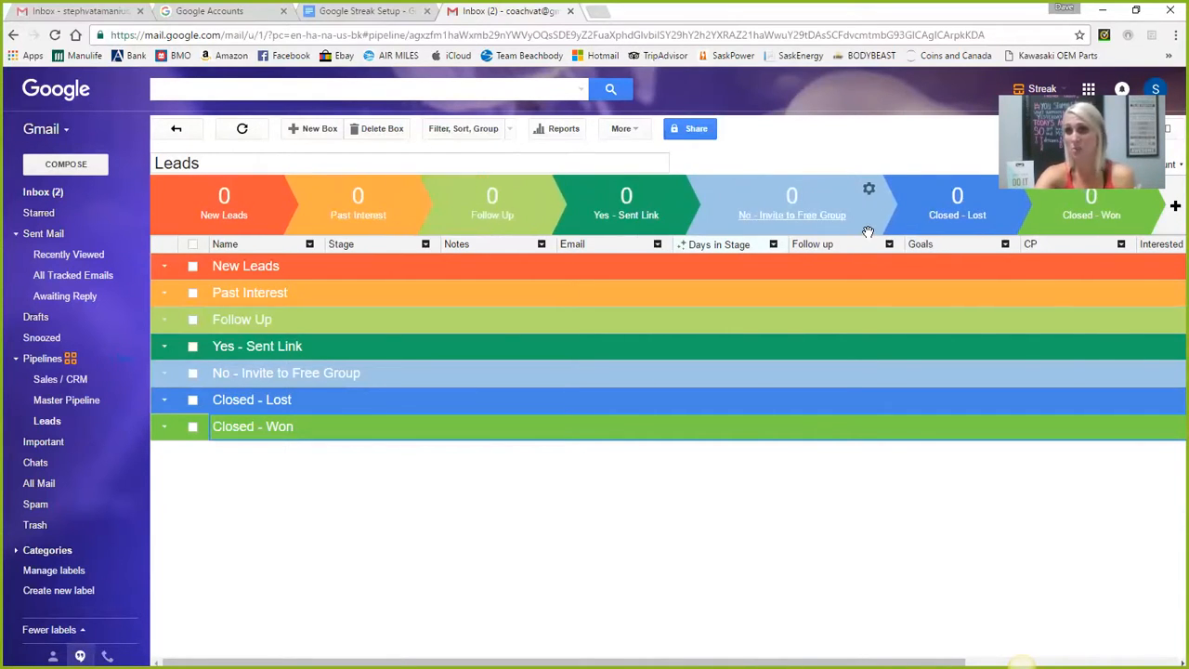
# Step: Delete the Closed - Lost and Closed - Won stages from the Leads pipeline
pyautogui.click(1004, 195)
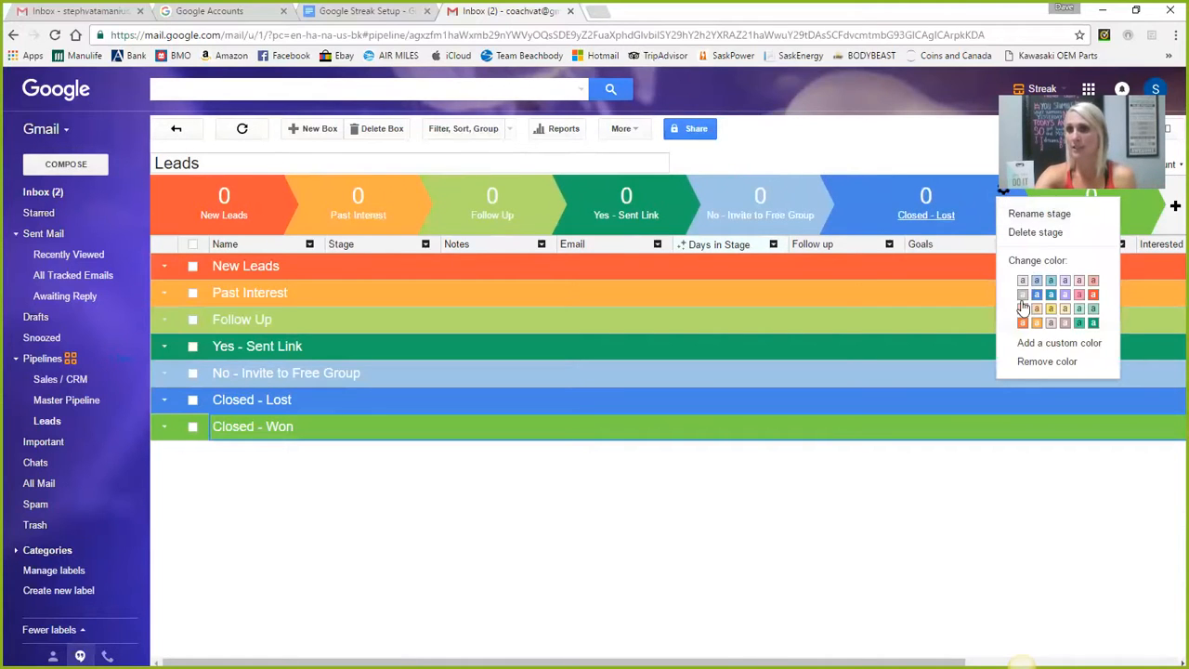
pyautogui.click(1038, 234)
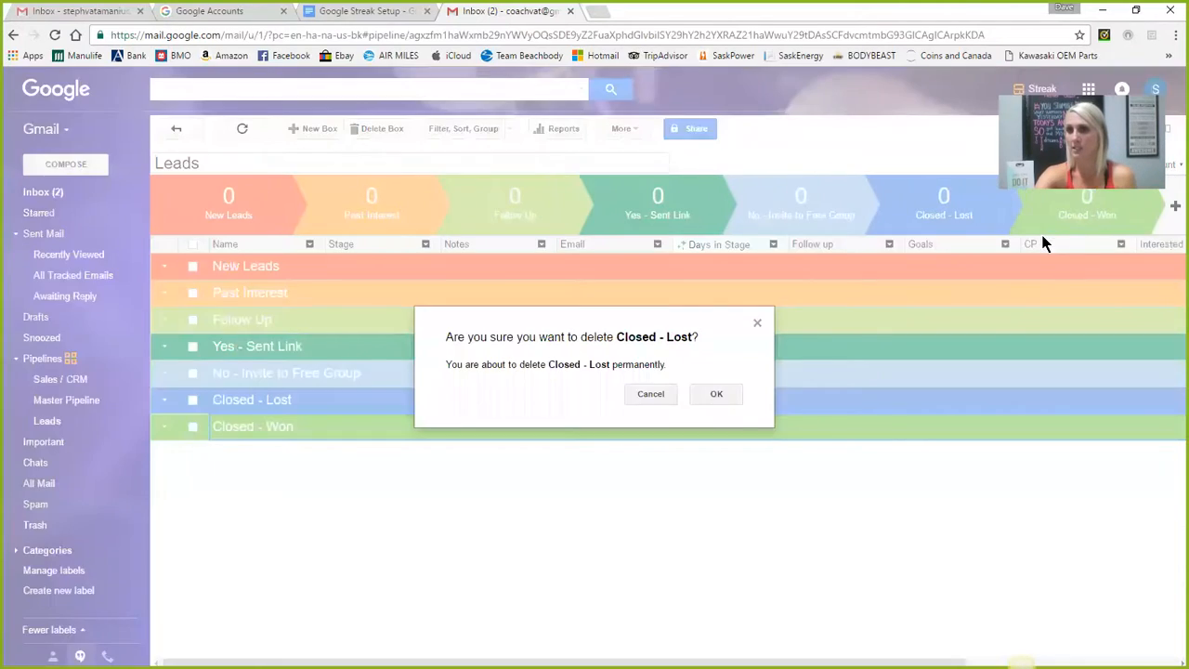
pyautogui.click(740, 384)
pyautogui.click(1137, 193)
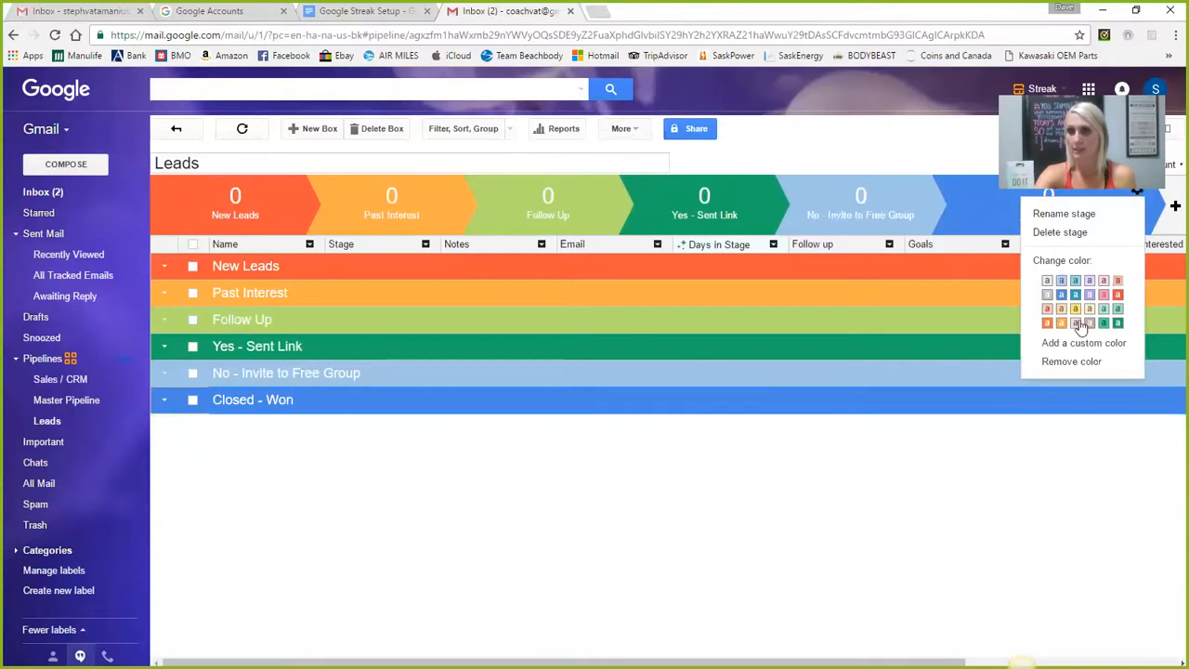
pyautogui.click(1060, 231)
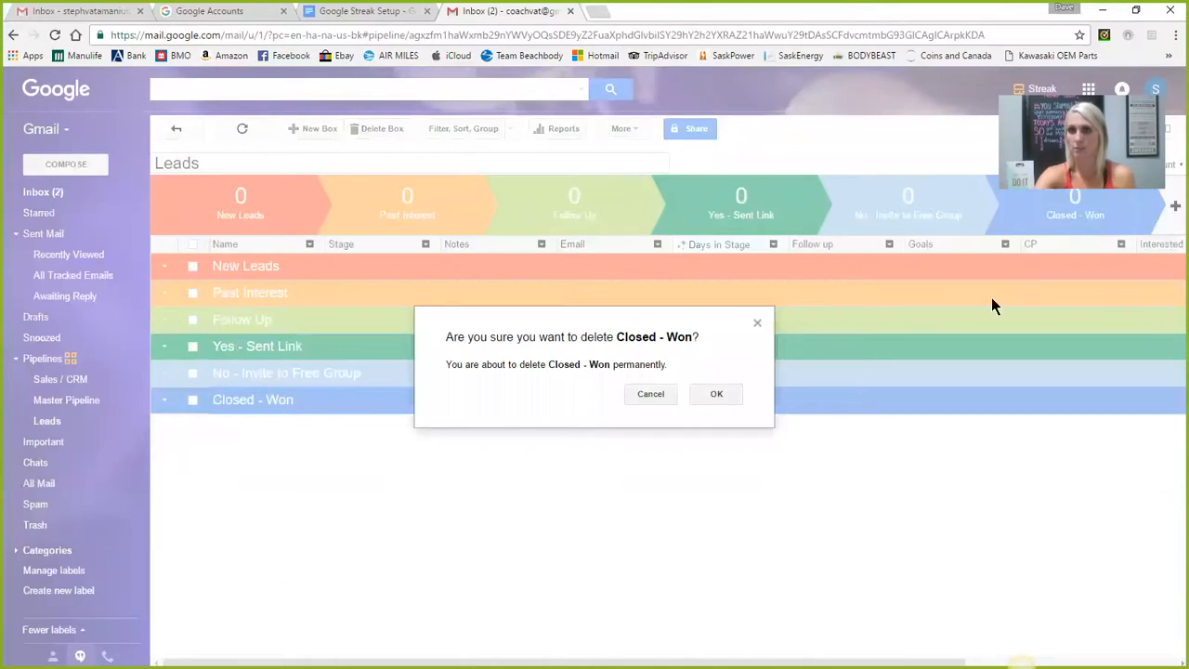
pyautogui.click(716, 394)
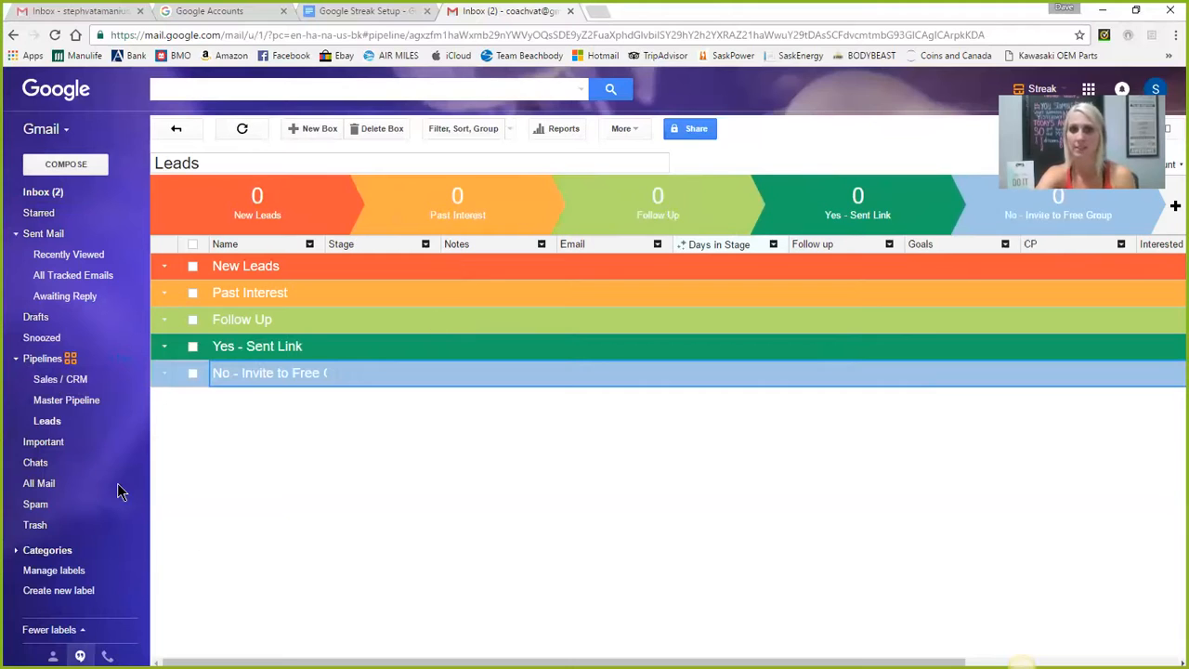
# Step: Create a similar pipeline from the Master Pipeline
pyautogui.click(61, 403)
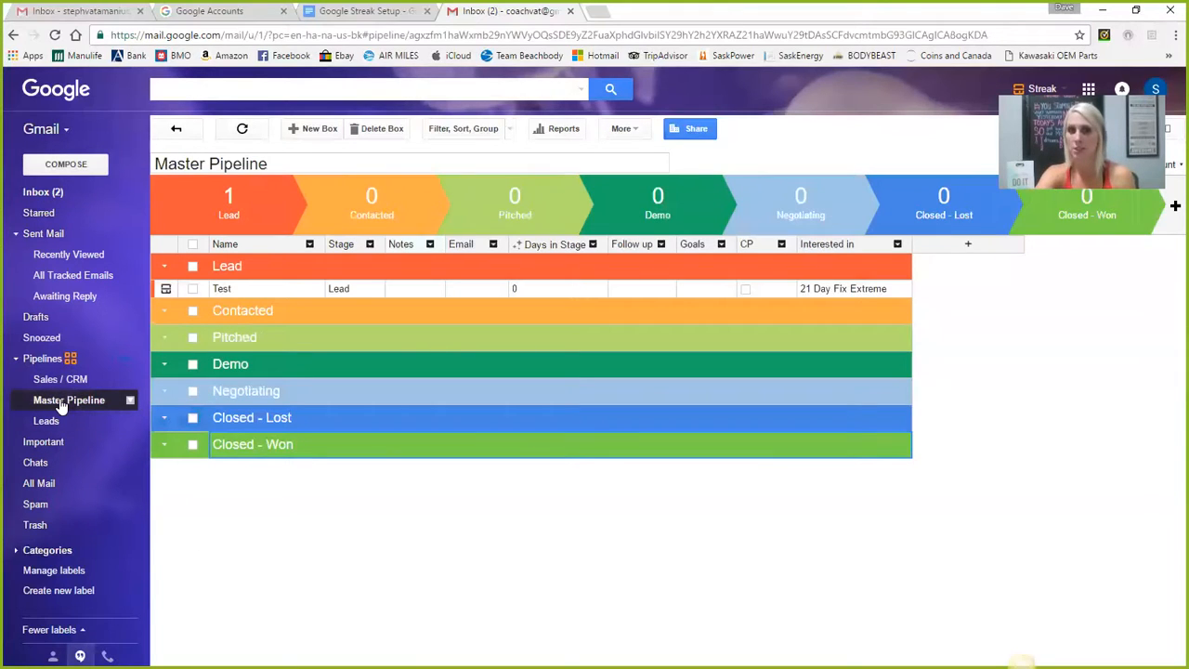
pyautogui.click(130, 400)
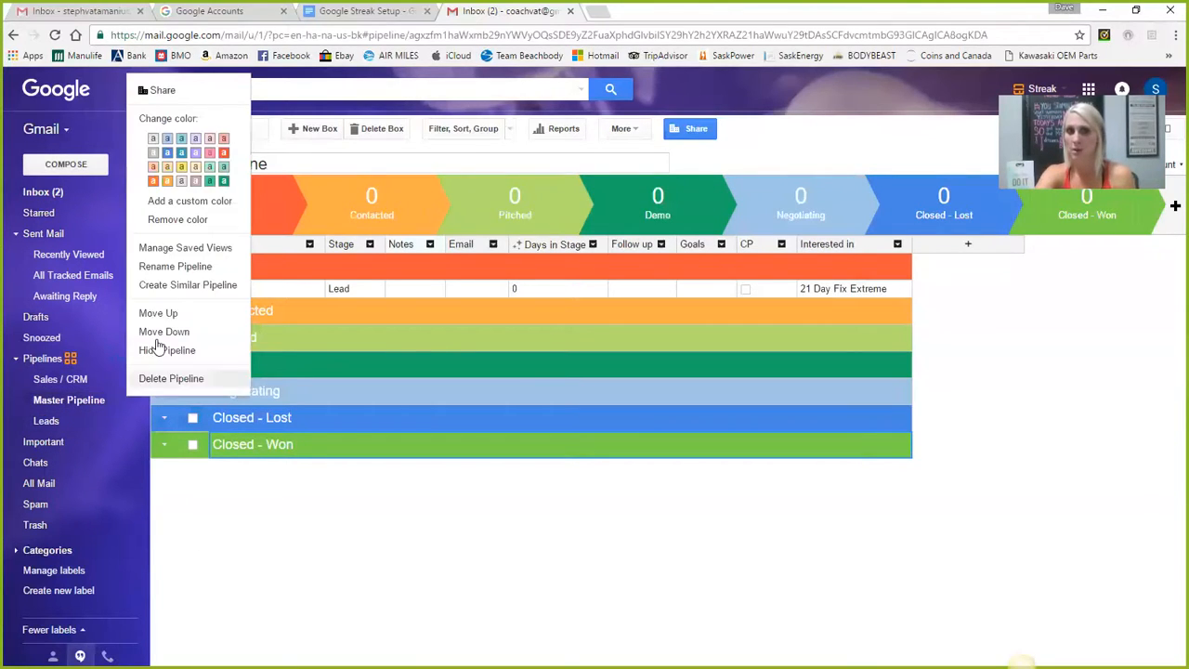
pyautogui.click(185, 286)
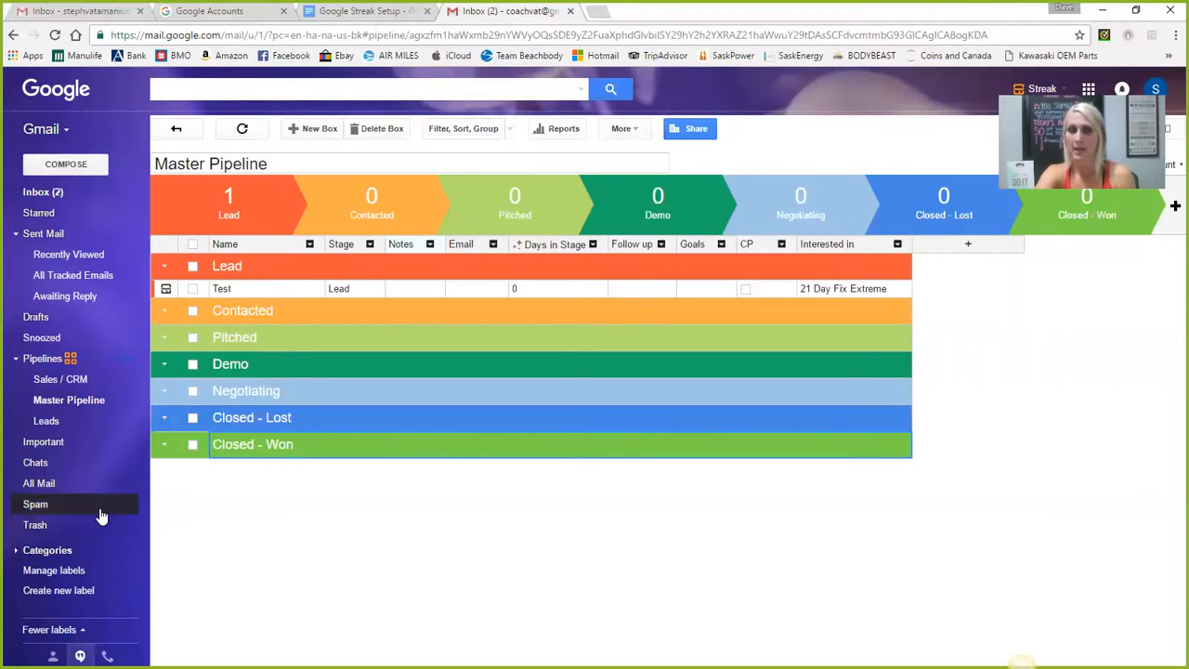
pyautogui.click(130, 400)
pyautogui.click(175, 285)
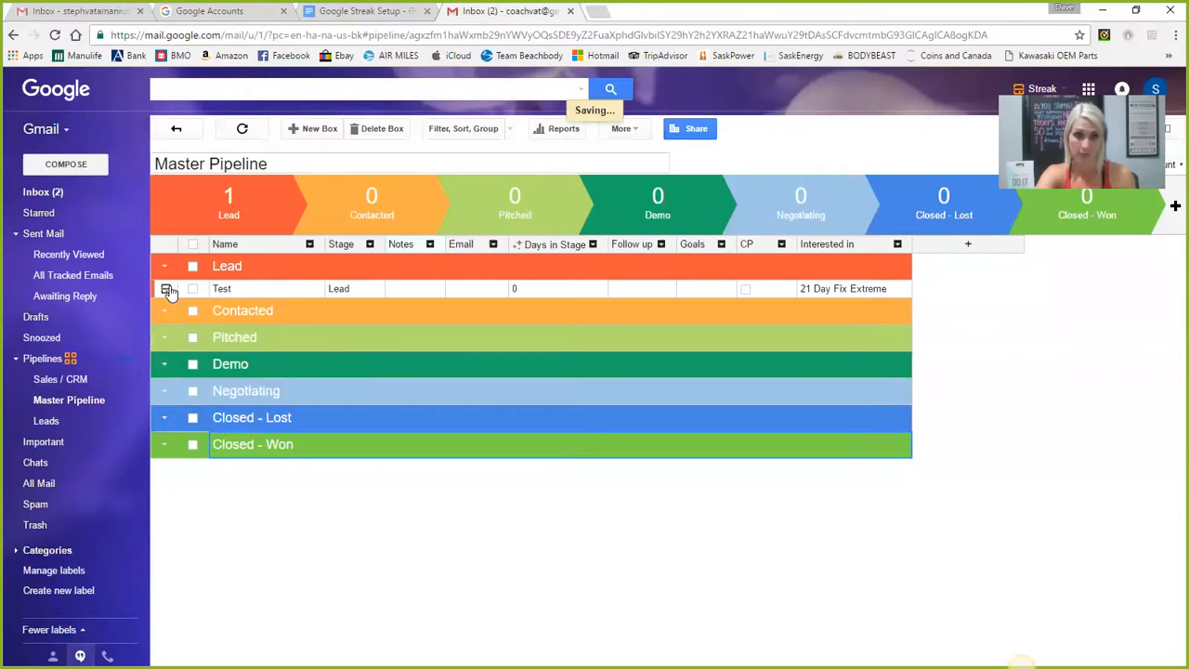
# Step: Open the copied Master Pipeline* and rename it as Customers
pyautogui.click(72, 442)
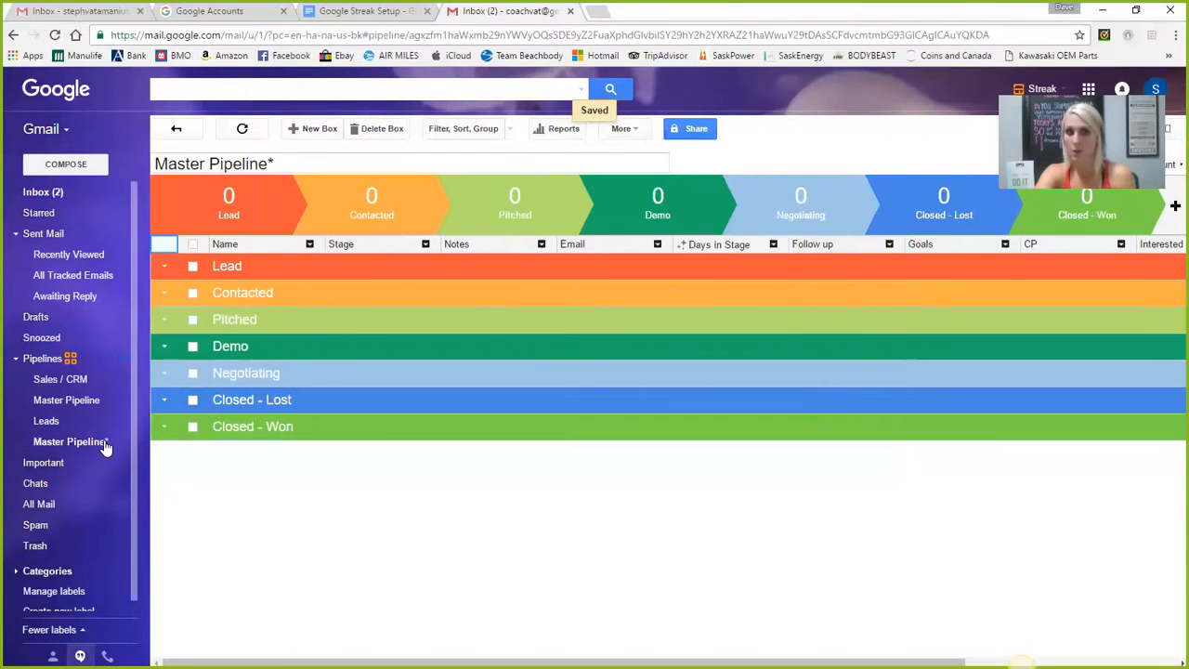
pyautogui.doubleClick(270, 164)
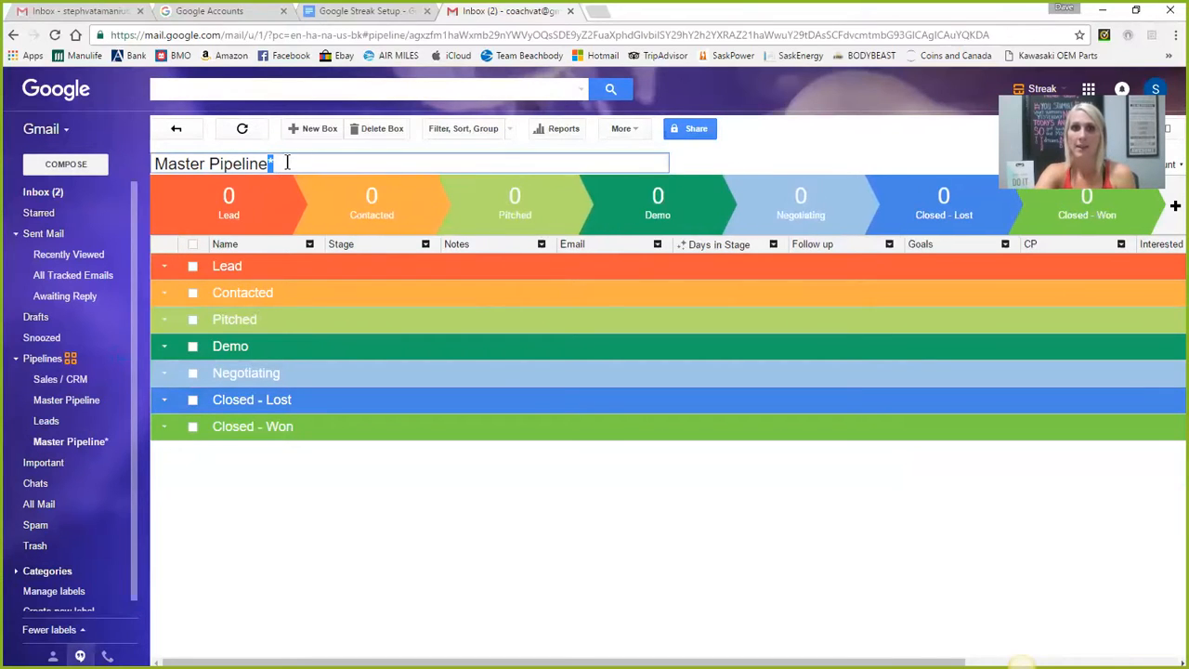
pyautogui.moveTo(280, 163); pyautogui.dragTo(146, 173)
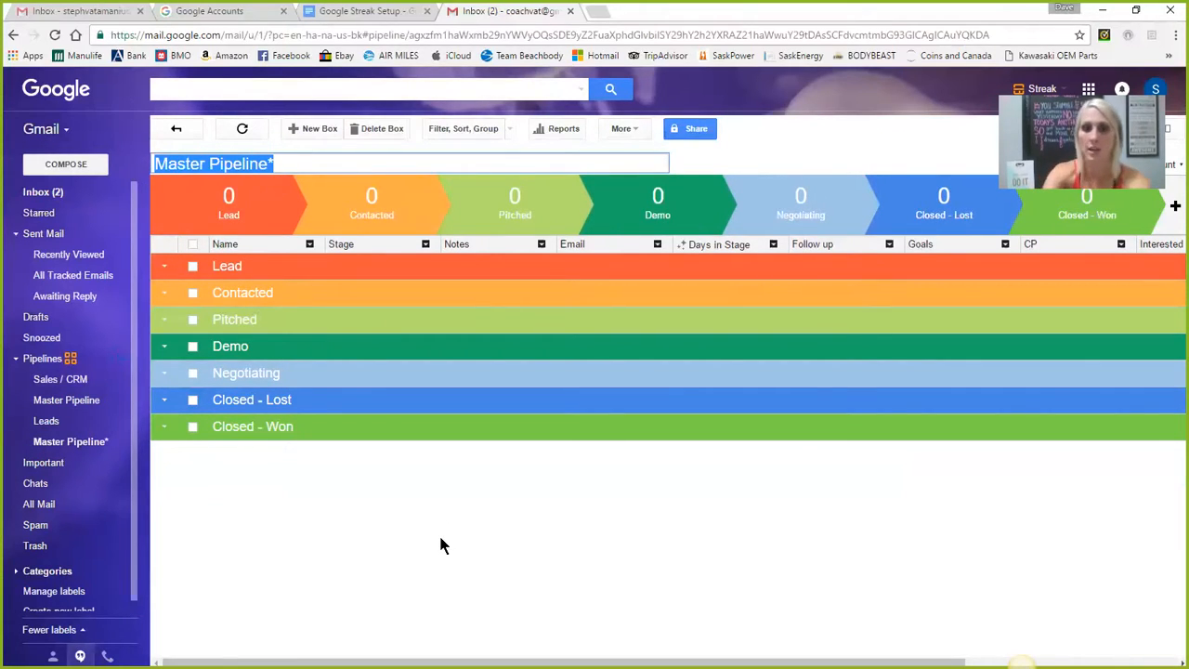
pyautogui.write('Customers')
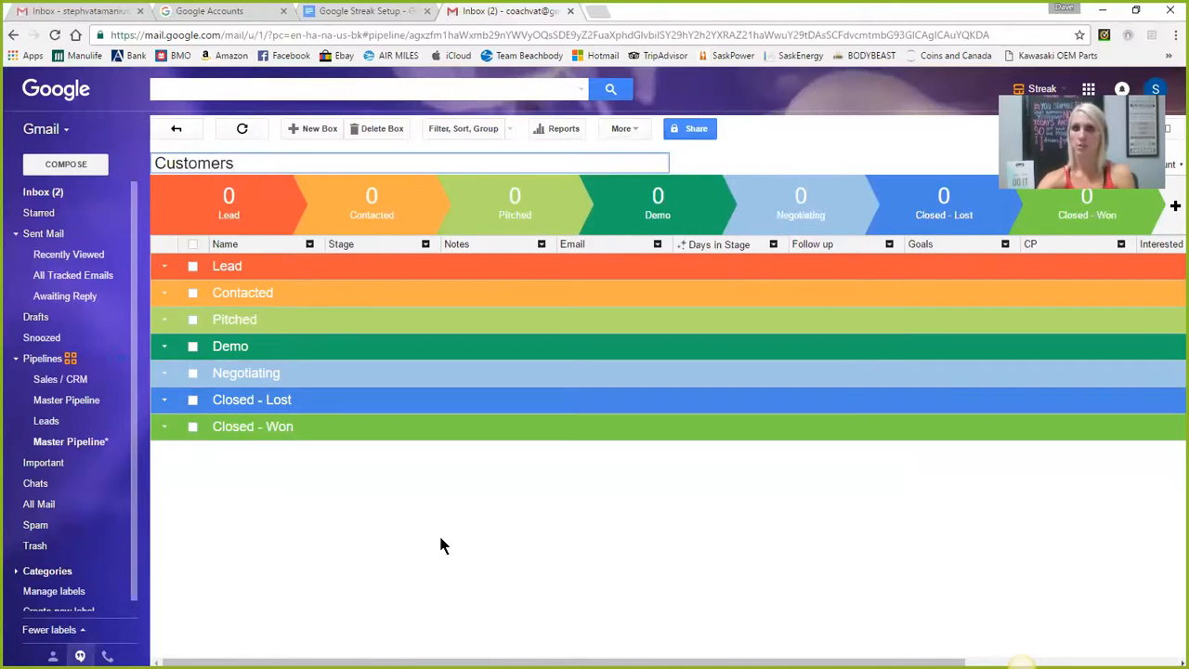
pyautogui.press('Return')
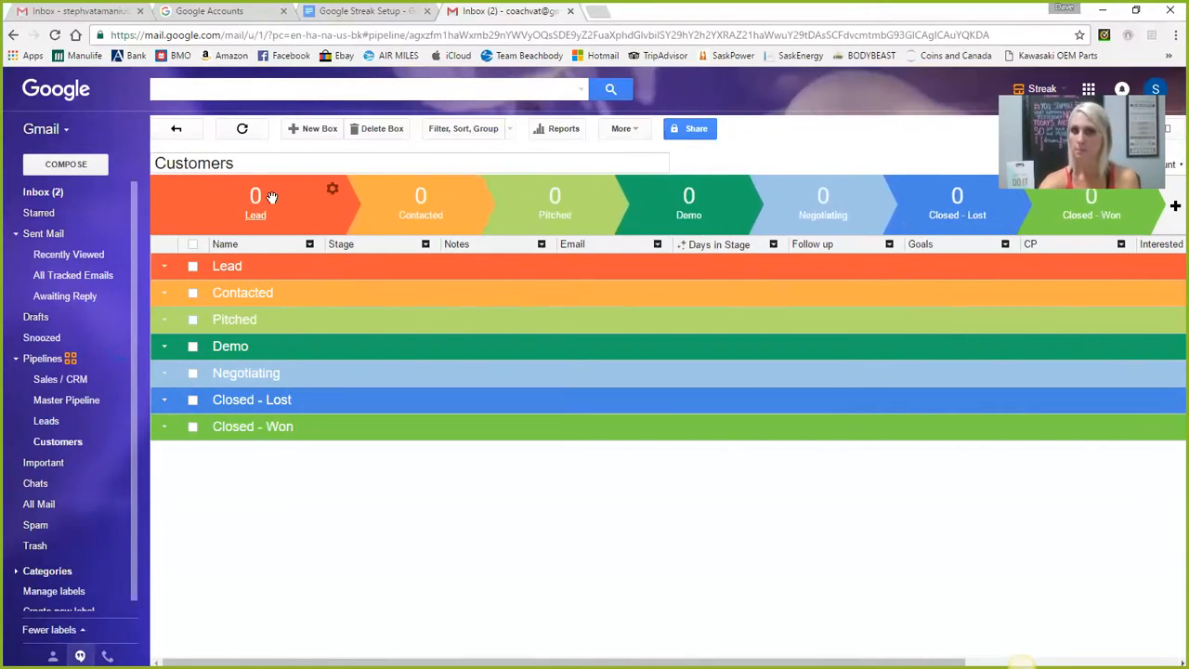
# Step: Rename the Lead stage of the Customers pipeline as New Customers
pyautogui.click(333, 191)
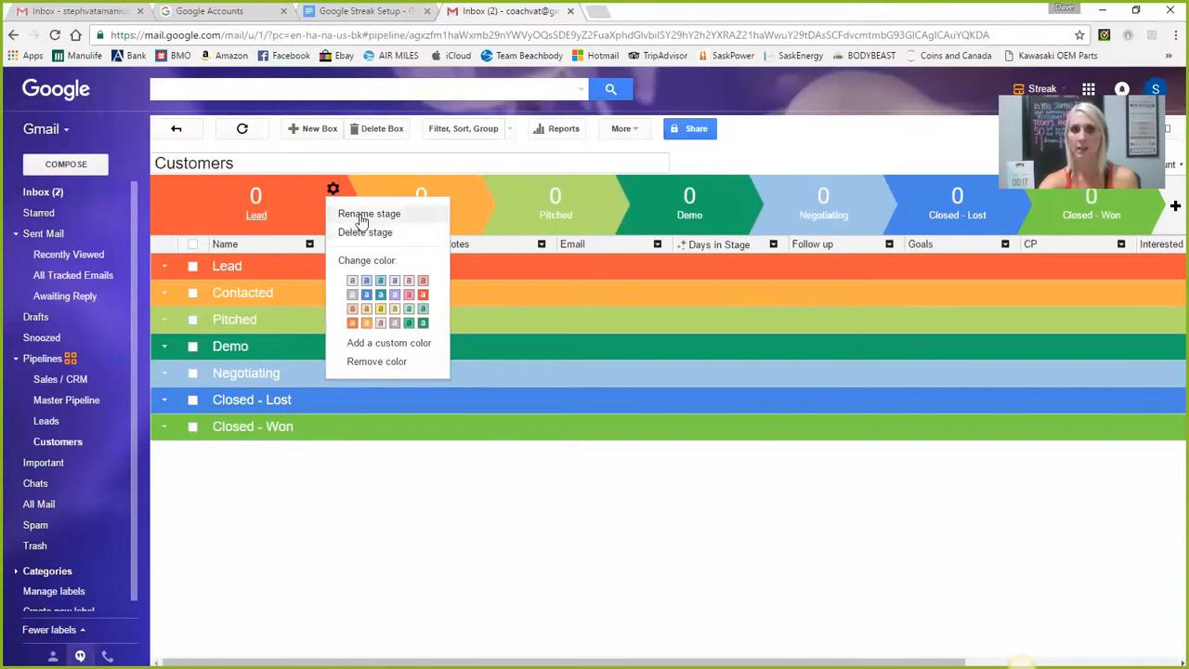
pyautogui.click(358, 214)
pyautogui.press('BackSpace')
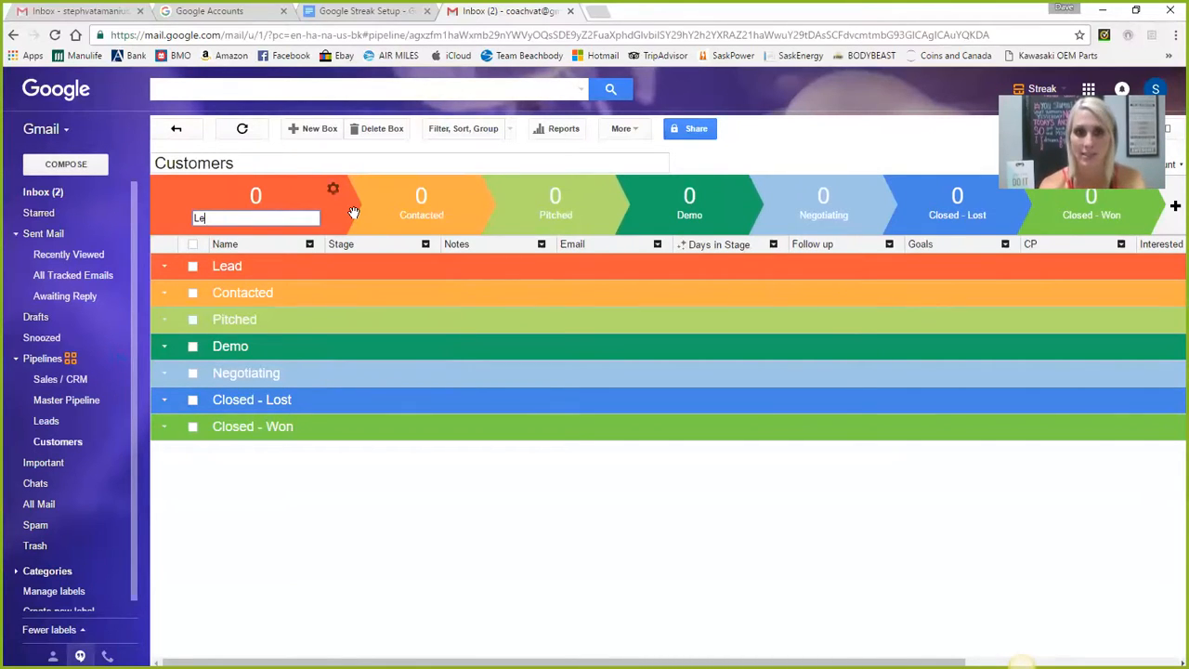
pyautogui.write('New Customers')
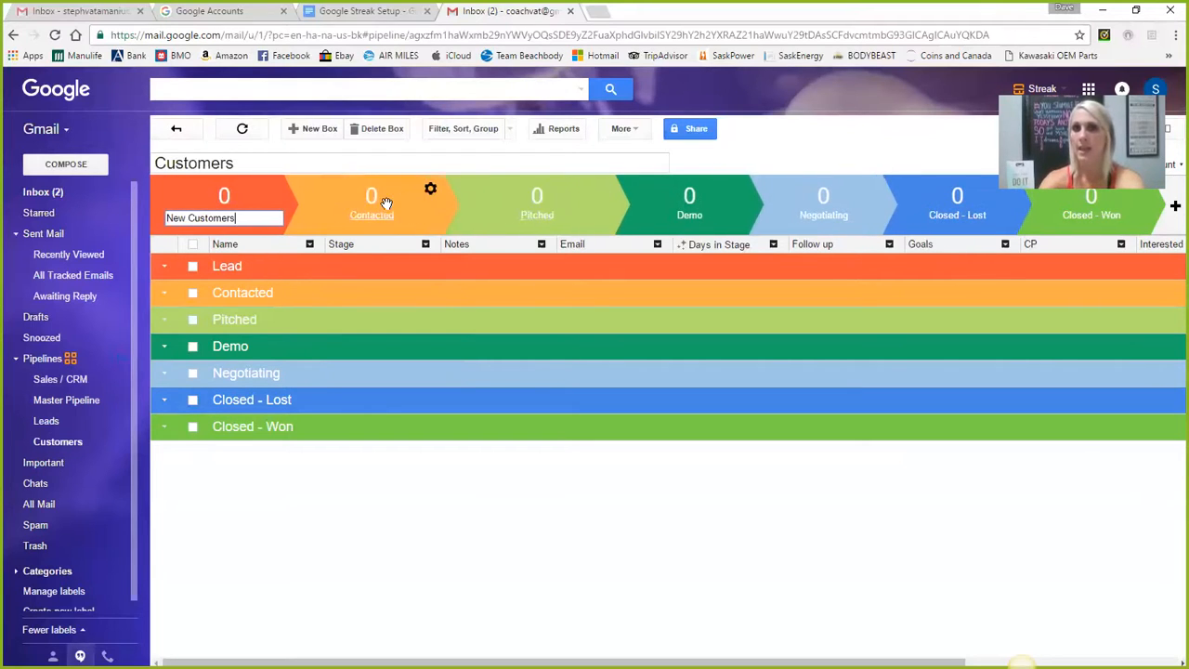
pyautogui.press('Return')
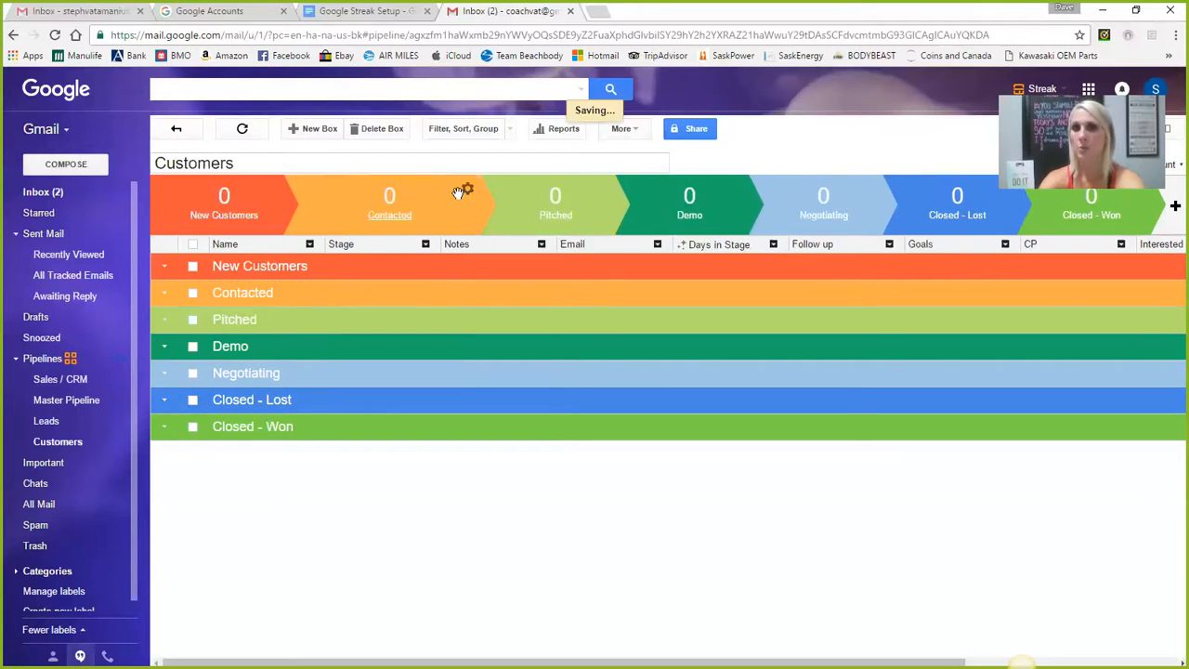
# Step: Rename the Contacted stage of the Customers pipeline as 1 week follow up
pyautogui.click(465, 191)
pyautogui.click(488, 214)
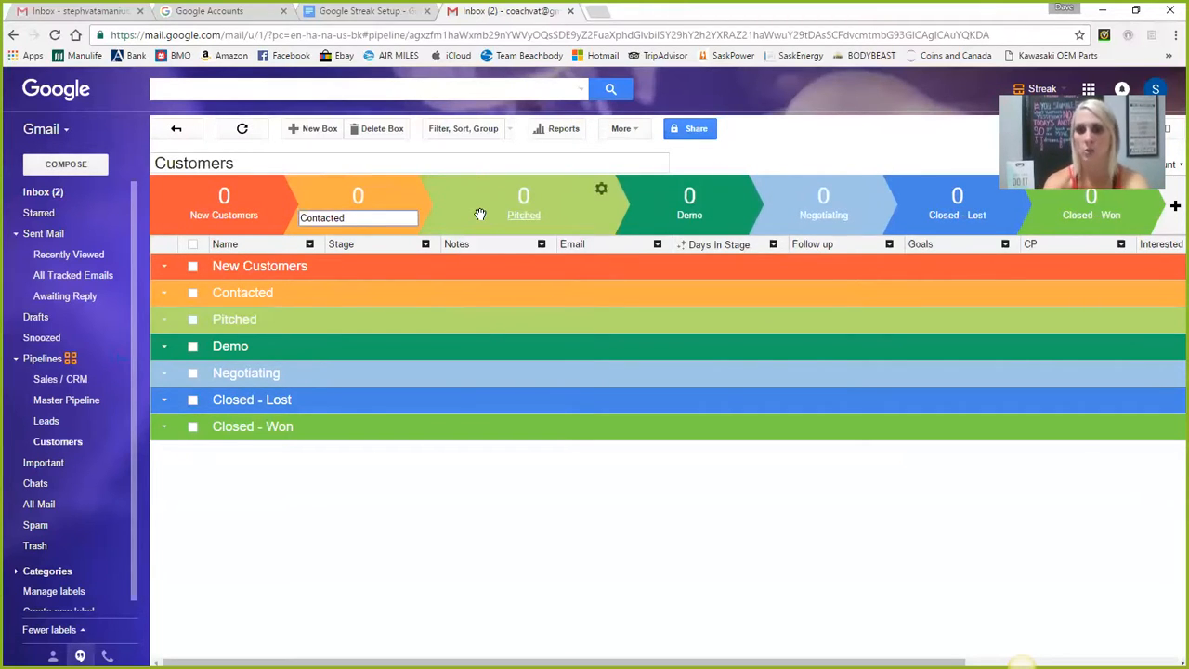
pyautogui.press('BackSpace')
pyautogui.press('BackSpace')
pyautogui.press('BackSpace')
pyautogui.press('BackSpace')
pyautogui.press('BackSpace')
pyautogui.press('BackSpace')
pyautogui.press('BackSpace')
pyautogui.press('BackSpace')
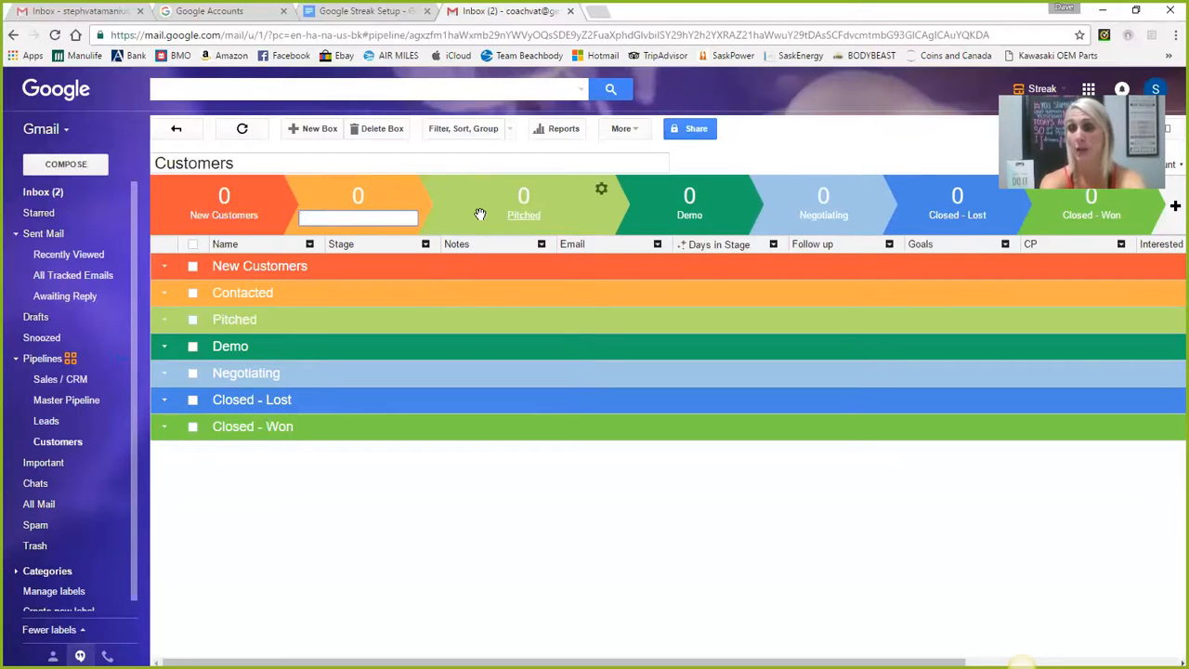
pyautogui.write('1 wweek follow up')
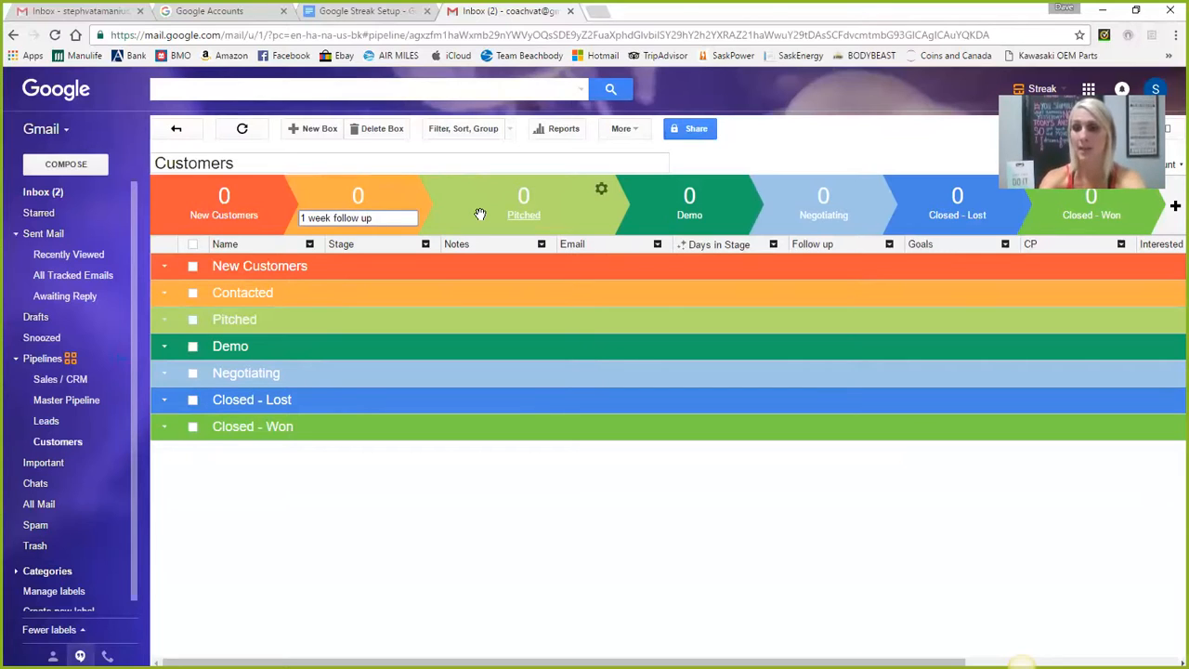
pyautogui.press('Return')
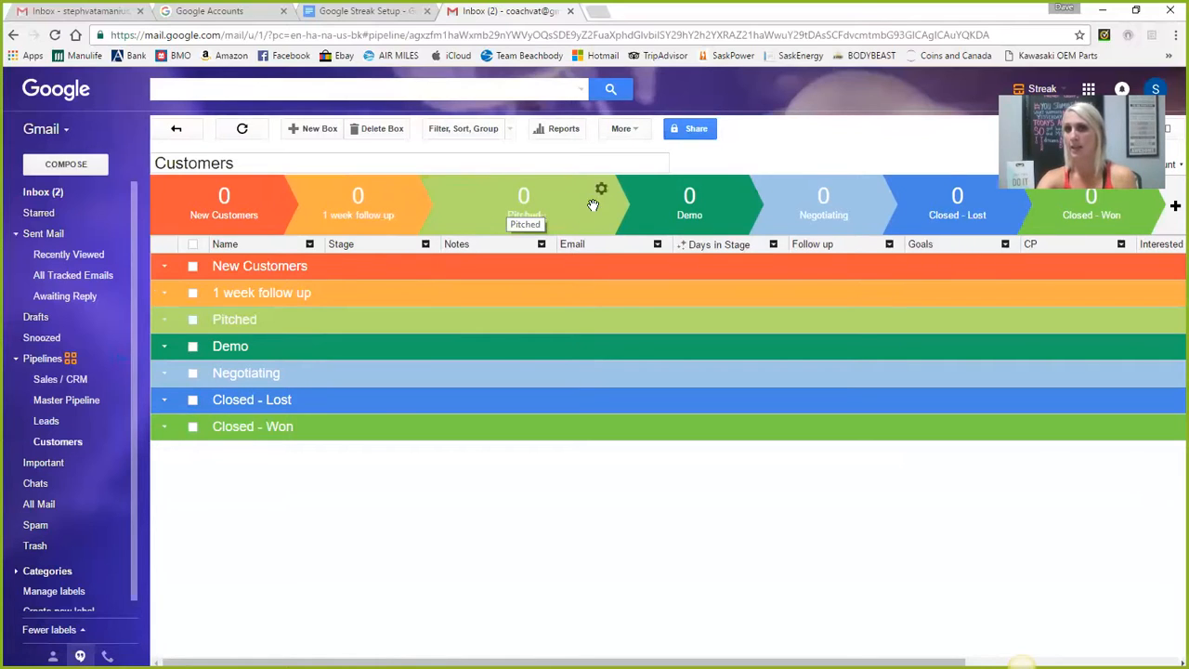
# Step: Rename the Pitched stage of the Customers pipeline as On Shakeology
pyautogui.click(601, 189)
pyautogui.click(618, 212)
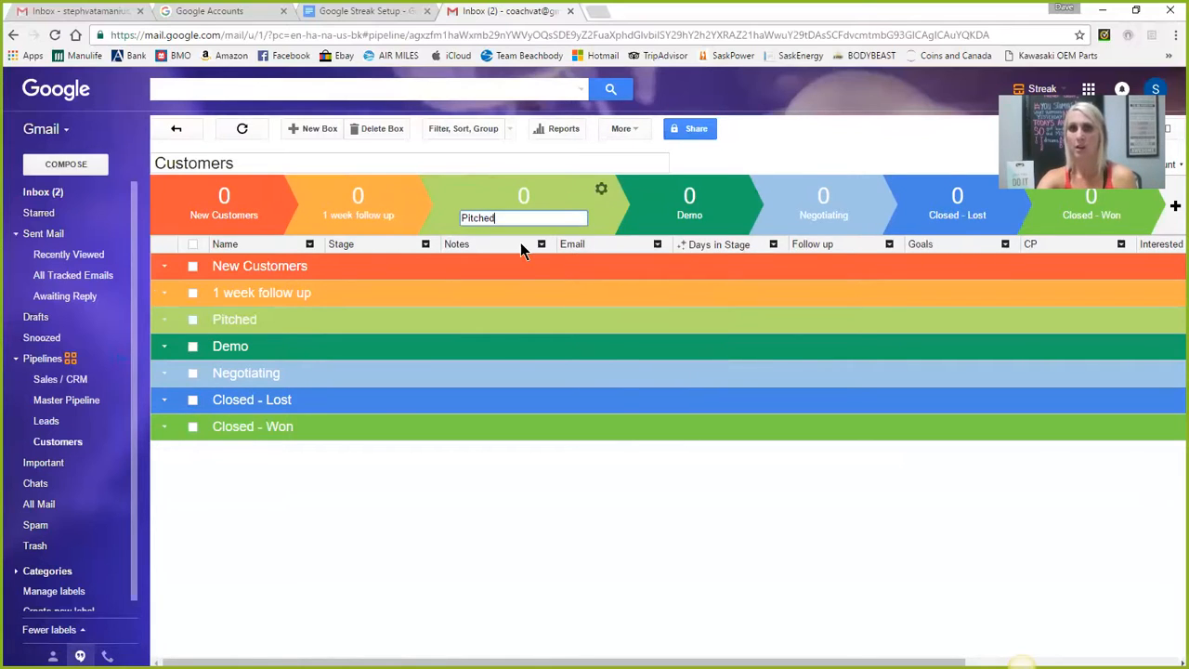
pyautogui.press('BackSpace')
pyautogui.press('BackSpace')
pyautogui.press('BackSpace')
pyautogui.press('BackSpace')
pyautogui.press('BackSpace')
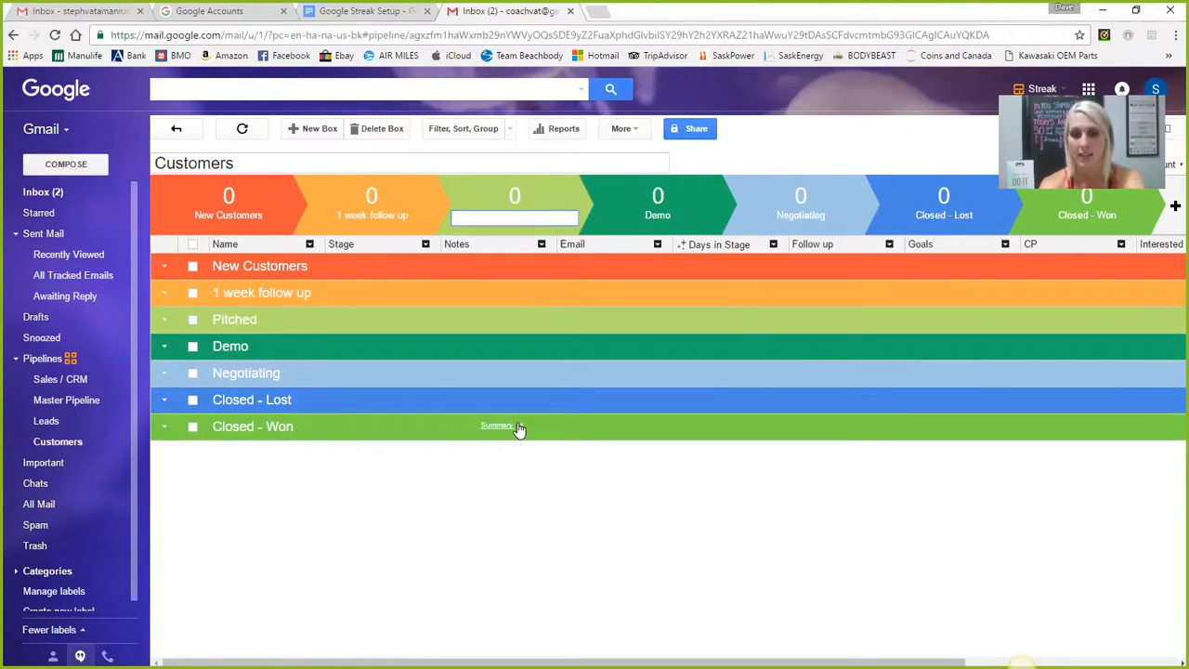
pyautogui.press('BackSpace')
pyautogui.press('BackSpace')
pyautogui.write('On Shakeology')
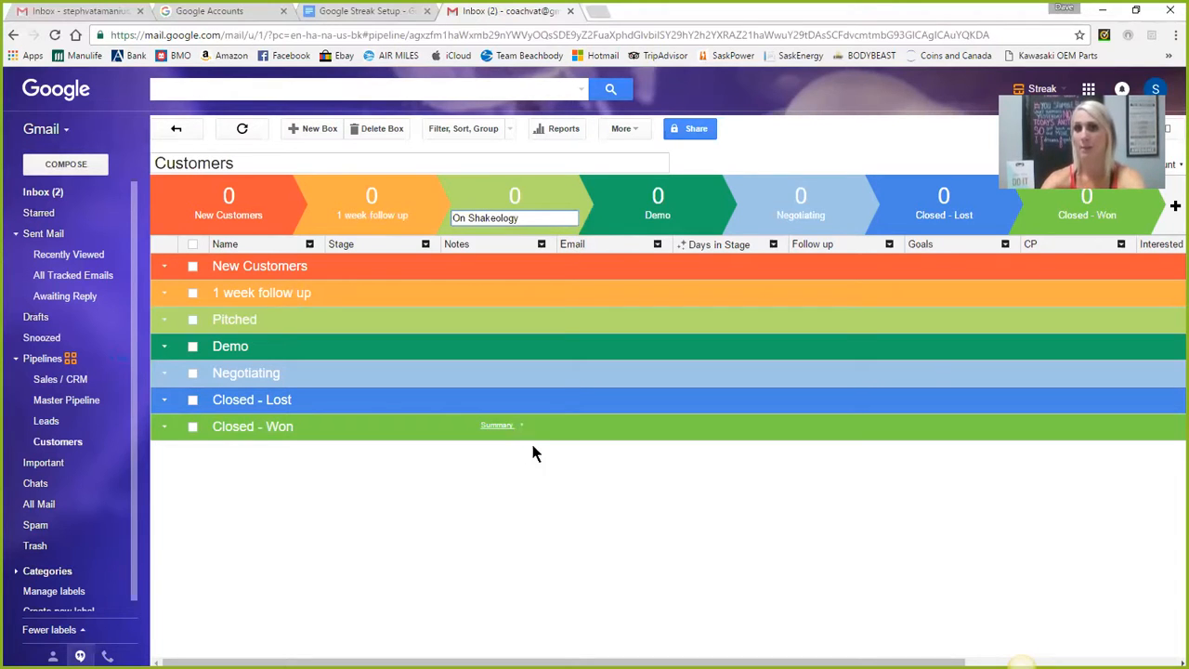
pyautogui.press('Return')
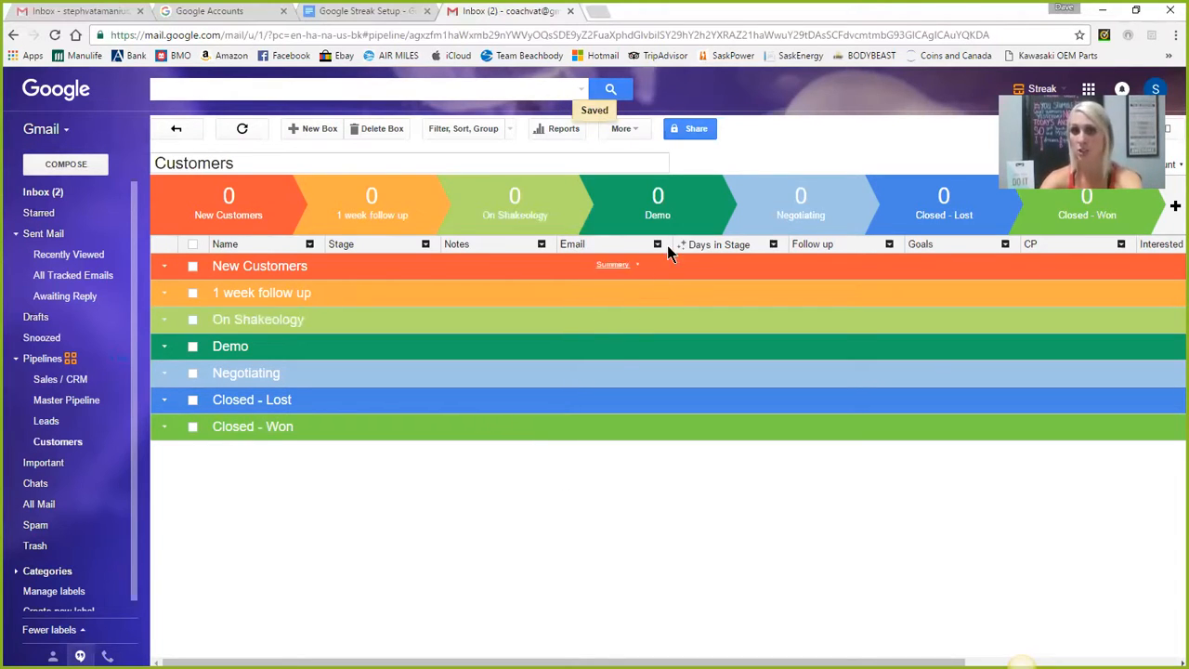
# Step: Check the My Customers example in the Google Streak Setup document and rename the Demo stage of the Customers pipeline as In Challenge Group
pyautogui.click(735, 190)
pyautogui.click(754, 215)
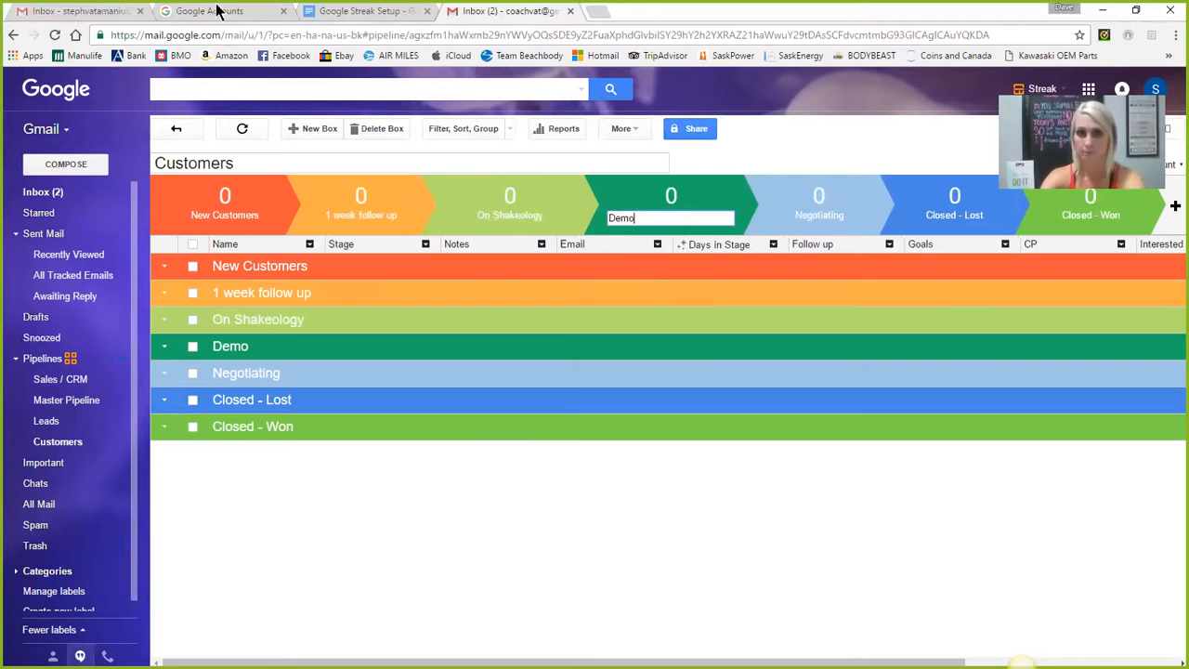
pyautogui.click(334, 11)
pyautogui.scroll(-10, 476, 409)
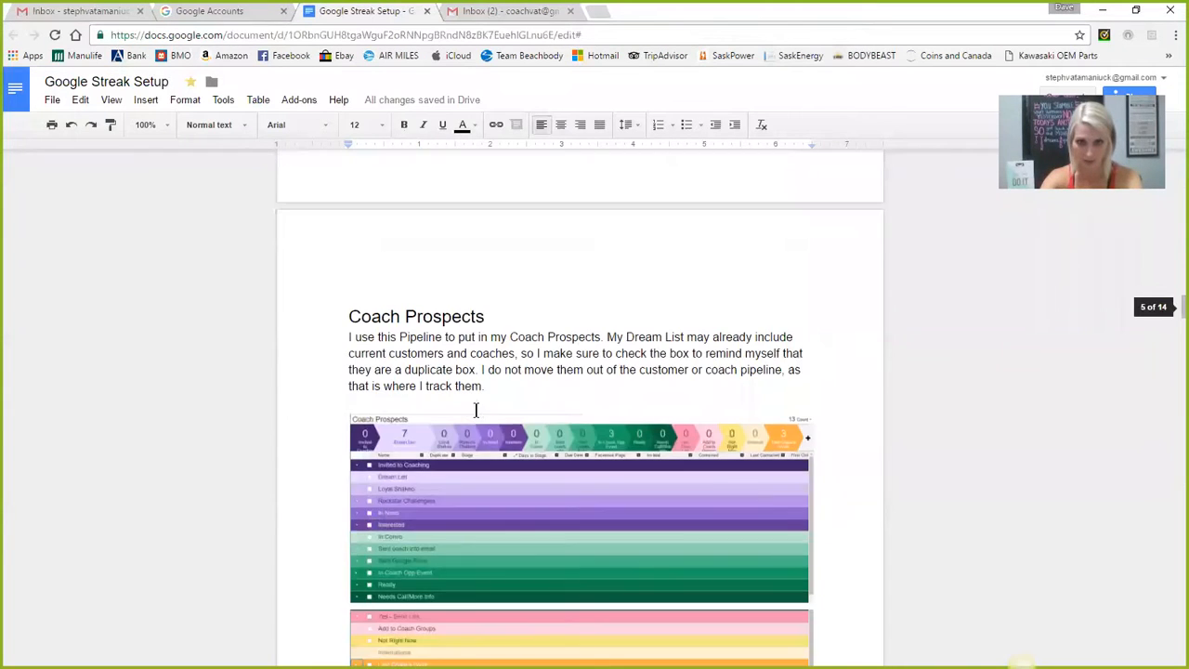
pyautogui.scroll(-15, 475, 409)
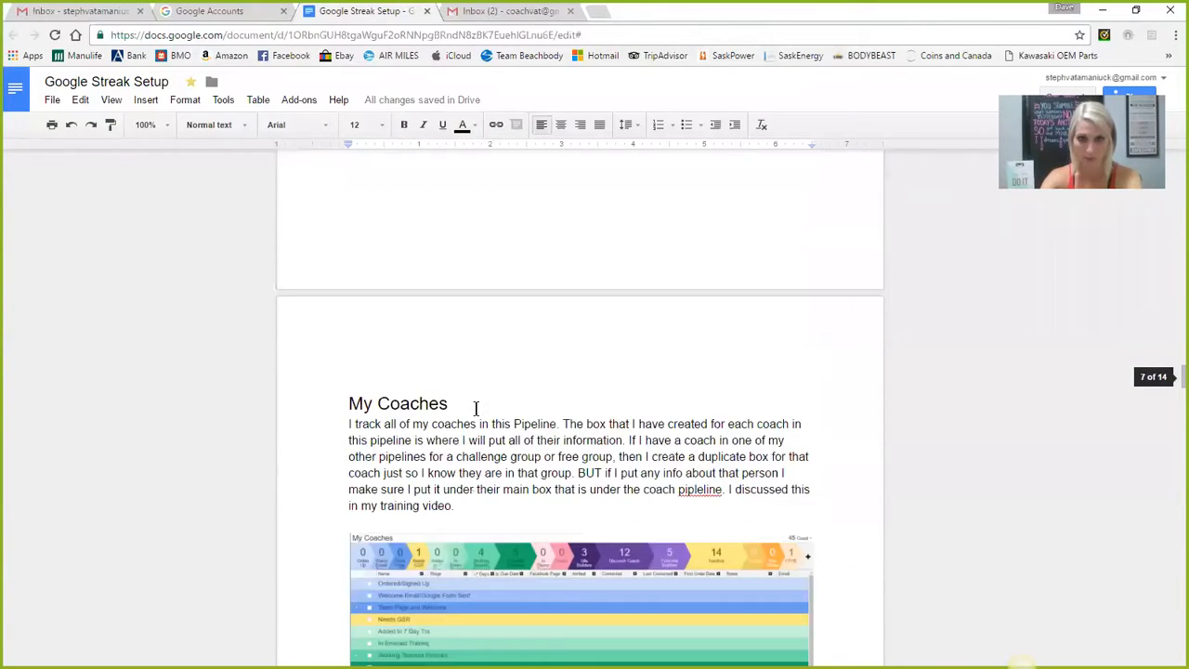
pyautogui.scroll(-4, 476, 409)
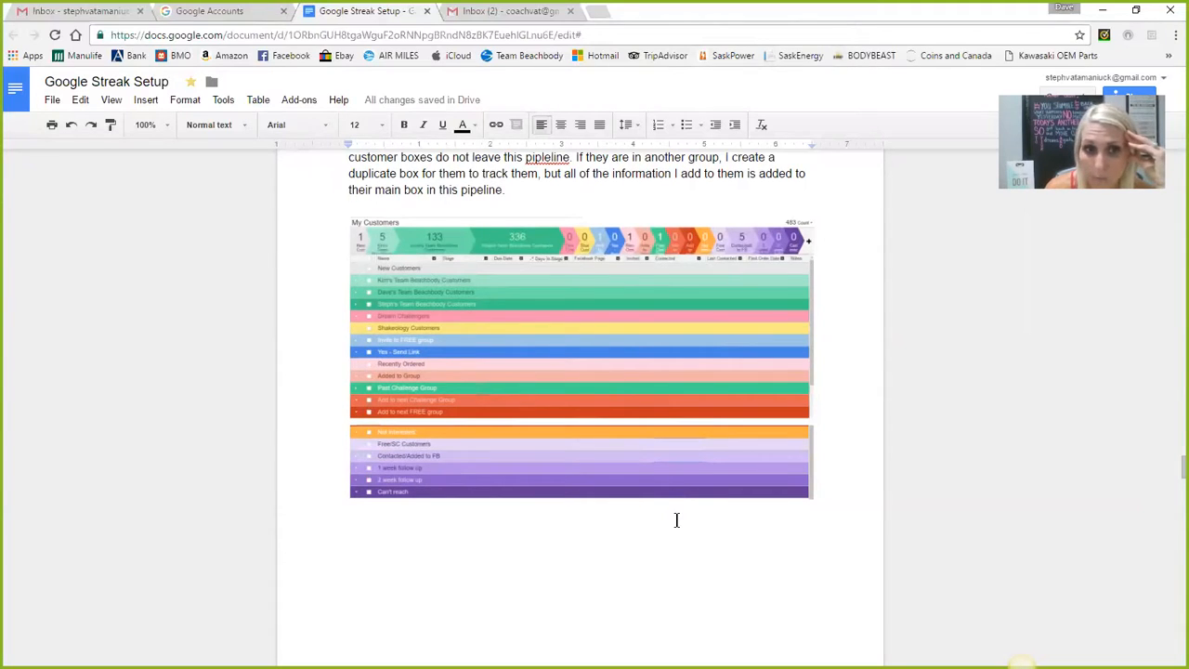
pyautogui.scroll(3, 676, 516)
pyautogui.click(501, 11)
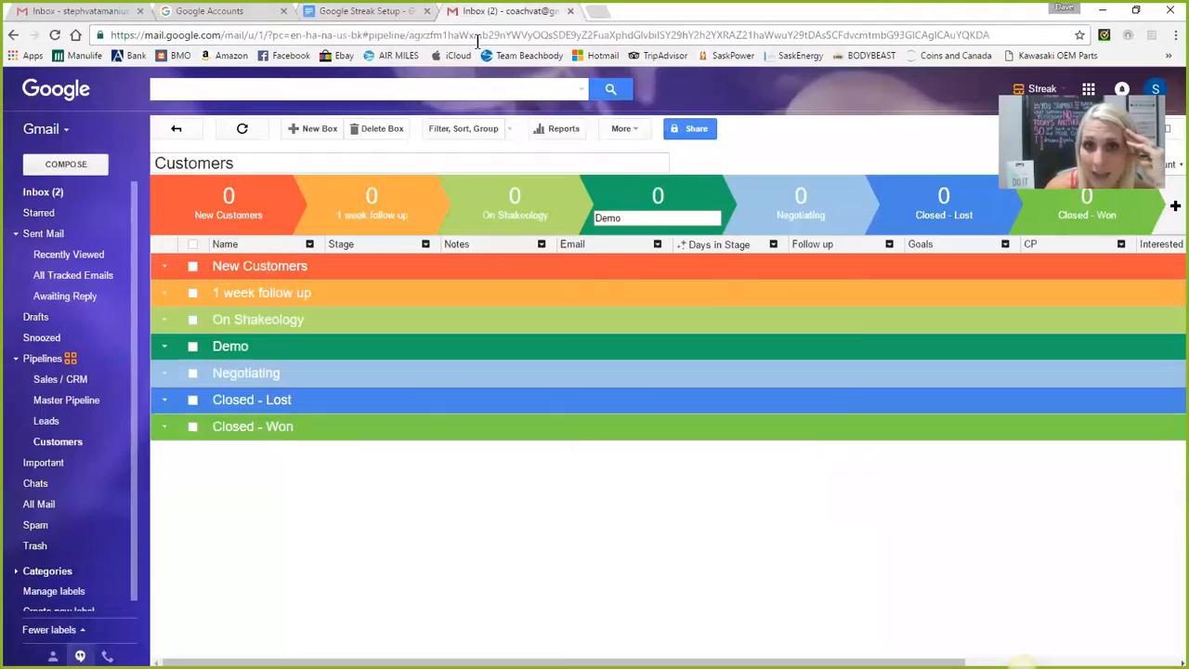
pyautogui.click(734, 189)
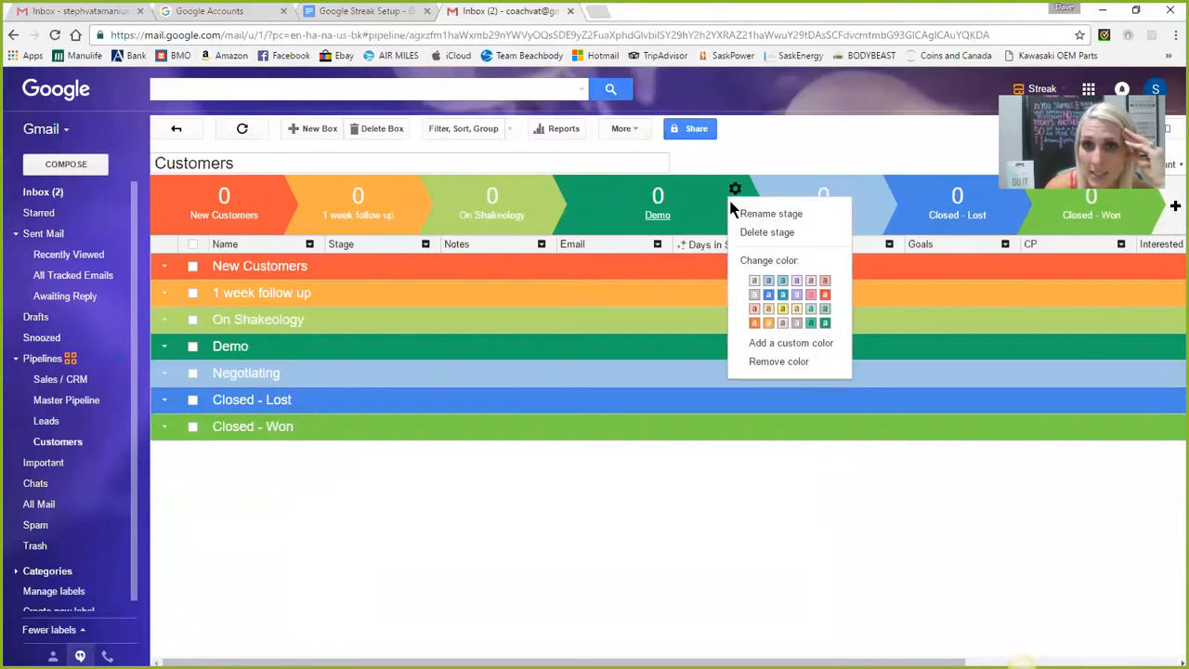
pyautogui.click(748, 214)
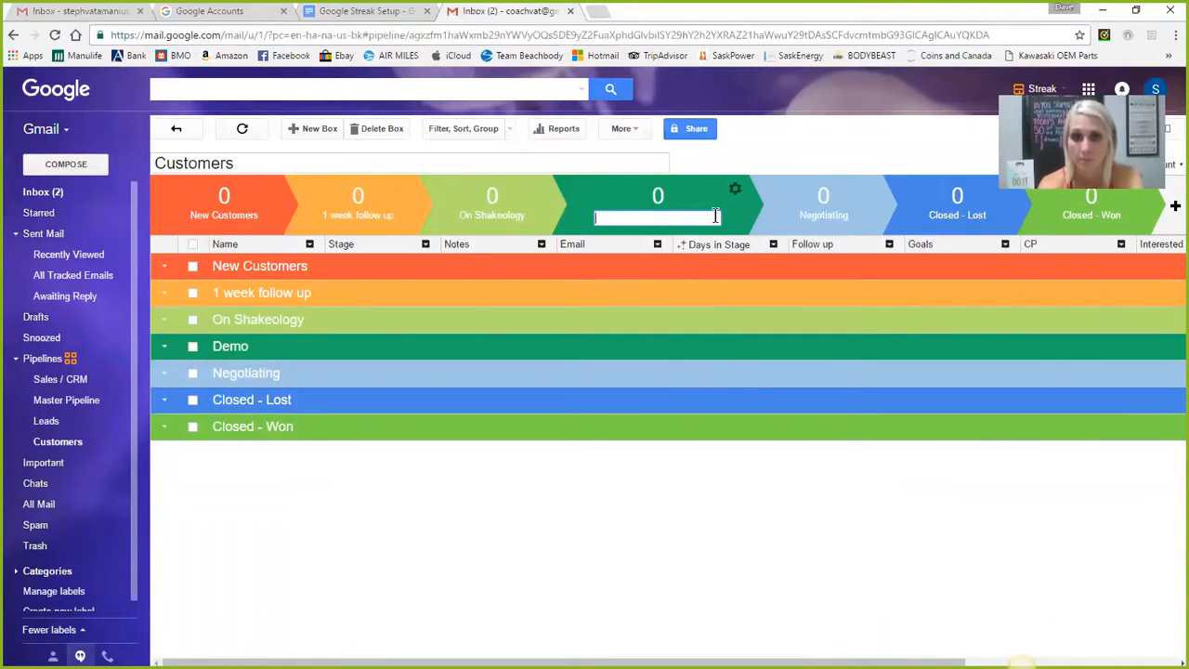
pyautogui.write('In Challenge Group')
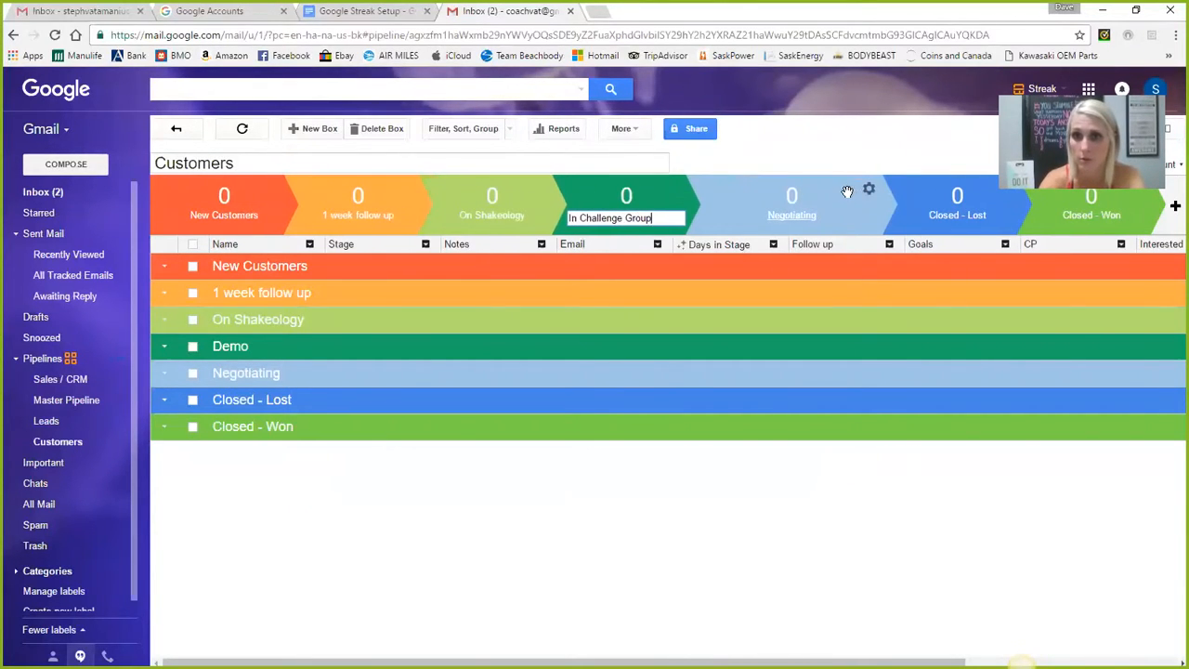
pyautogui.press('Return')
# Step: Rename the Negotiating stage as Invited to Challenge Group and move it ahead of the In Challenge Group stage
pyautogui.click(868, 189)
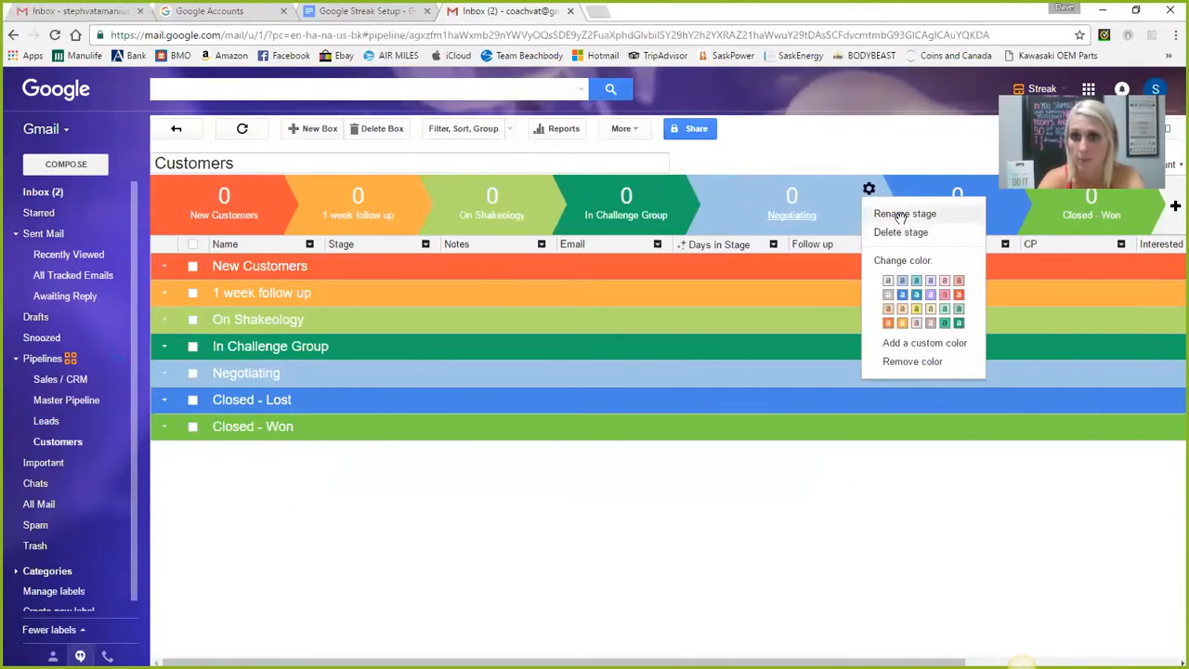
pyautogui.click(897, 214)
pyautogui.press('BackSpace')
pyautogui.press('BackSpace')
pyautogui.press('BackSpace')
pyautogui.press('BackSpace')
pyautogui.press('BackSpace')
pyautogui.press('BackSpace')
pyautogui.press('BackSpace')
pyautogui.press('BackSpace')
pyautogui.press('BackSpace')
pyautogui.press('BackSpace')
pyautogui.press('BackSpace')
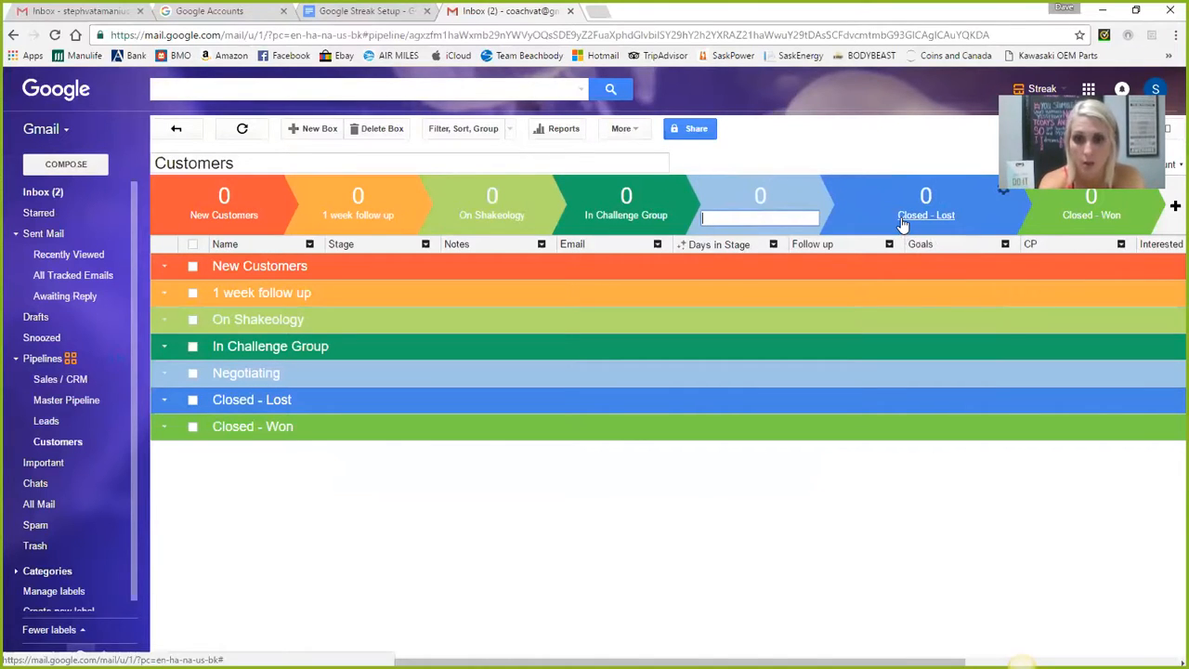
pyautogui.write('Invited to Challenge Group')
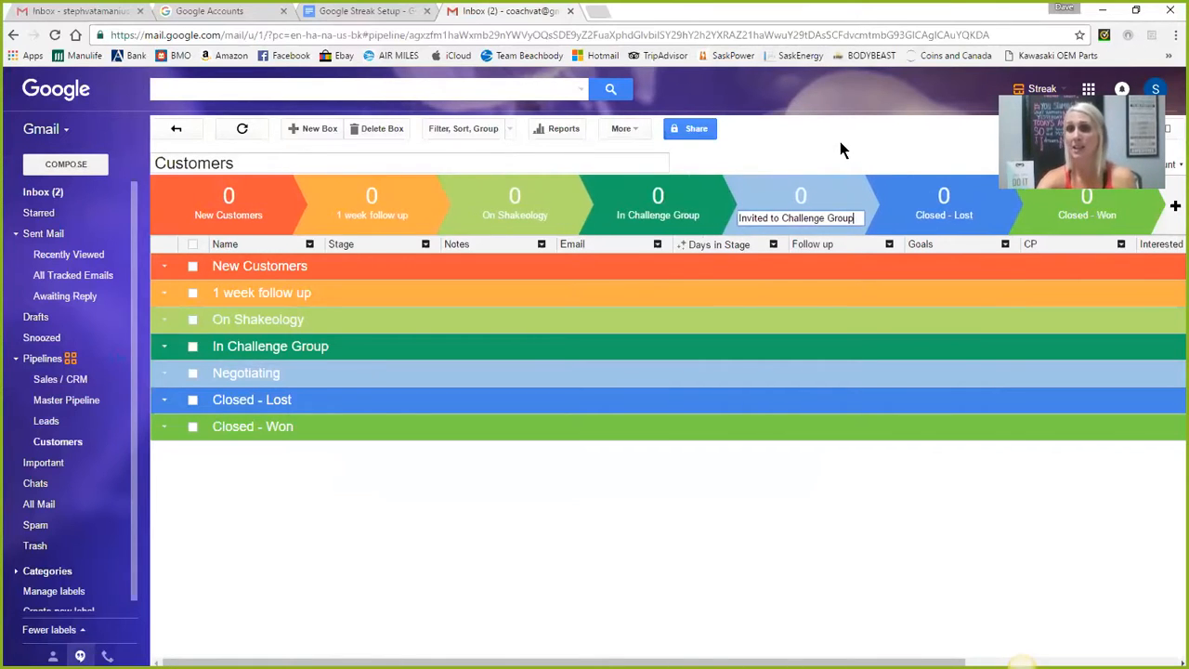
pyautogui.press('Return')
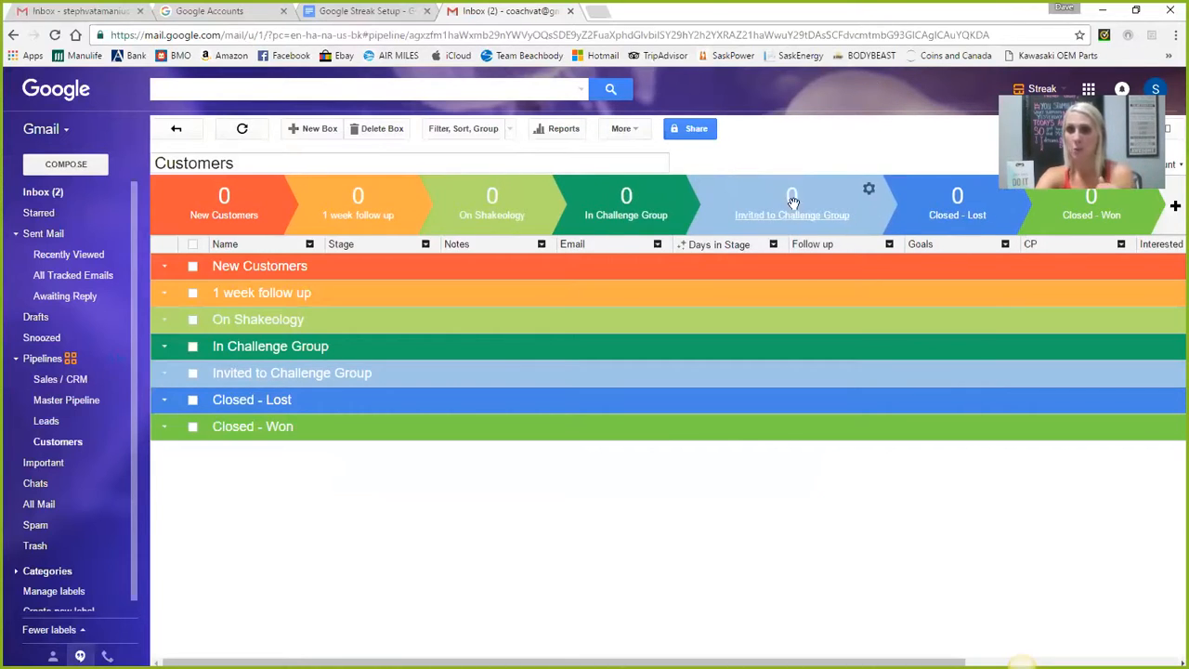
pyautogui.moveTo(791, 197); pyautogui.dragTo(659, 218)
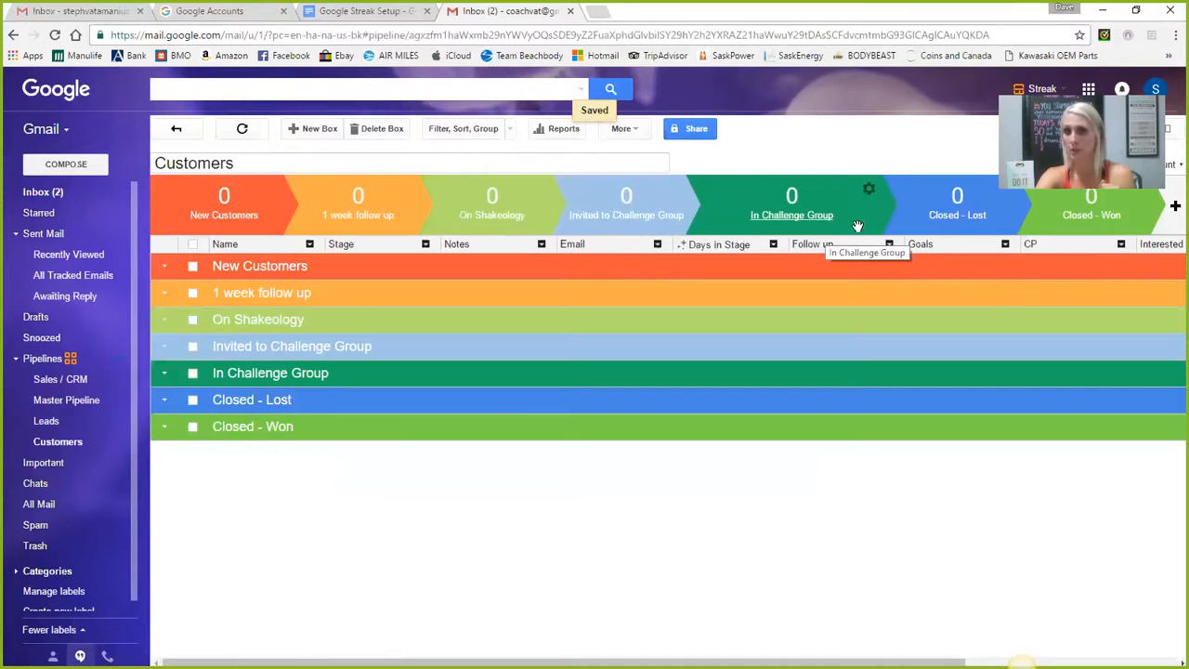
# Step: Rename the Closed - Lost stage of the Customers pipeline as Yes - Sent the link
pyautogui.click(1002, 195)
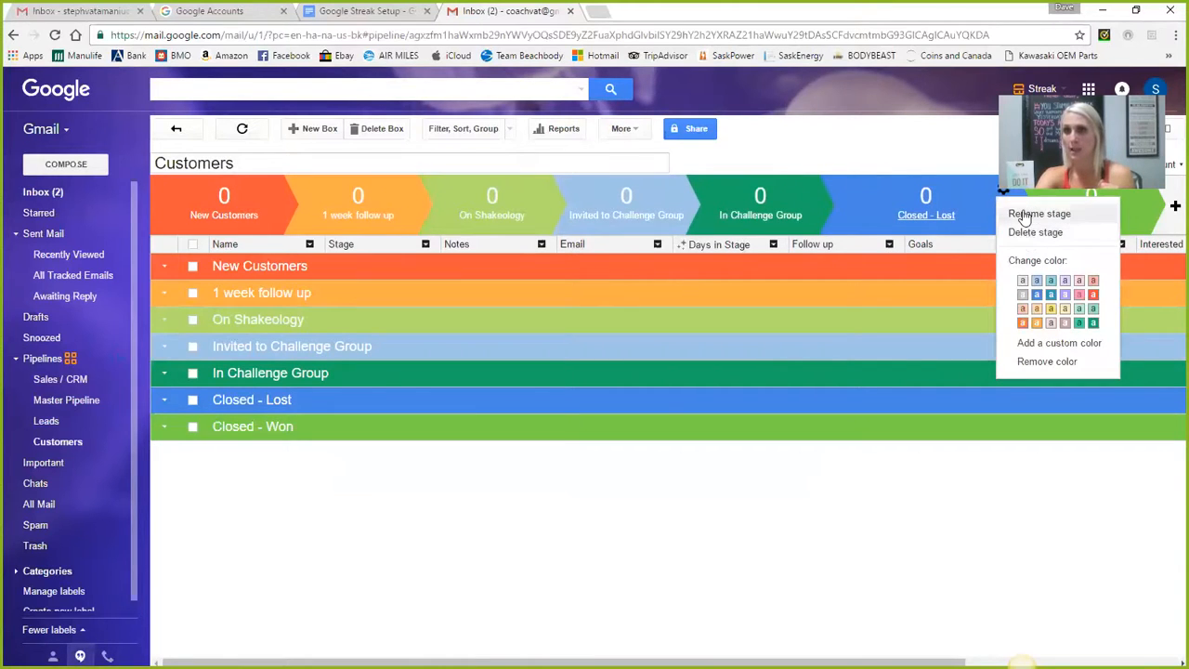
pyautogui.click(1031, 214)
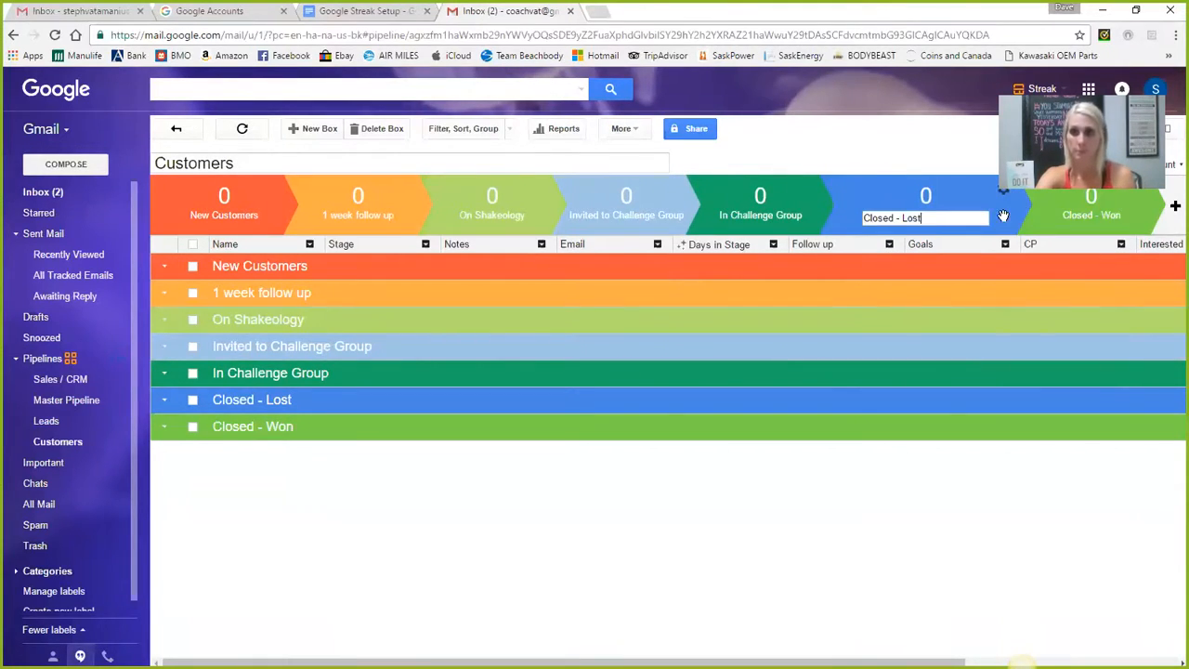
pyautogui.hotkey('ctrl', 'a')
pyautogui.write('Ye')
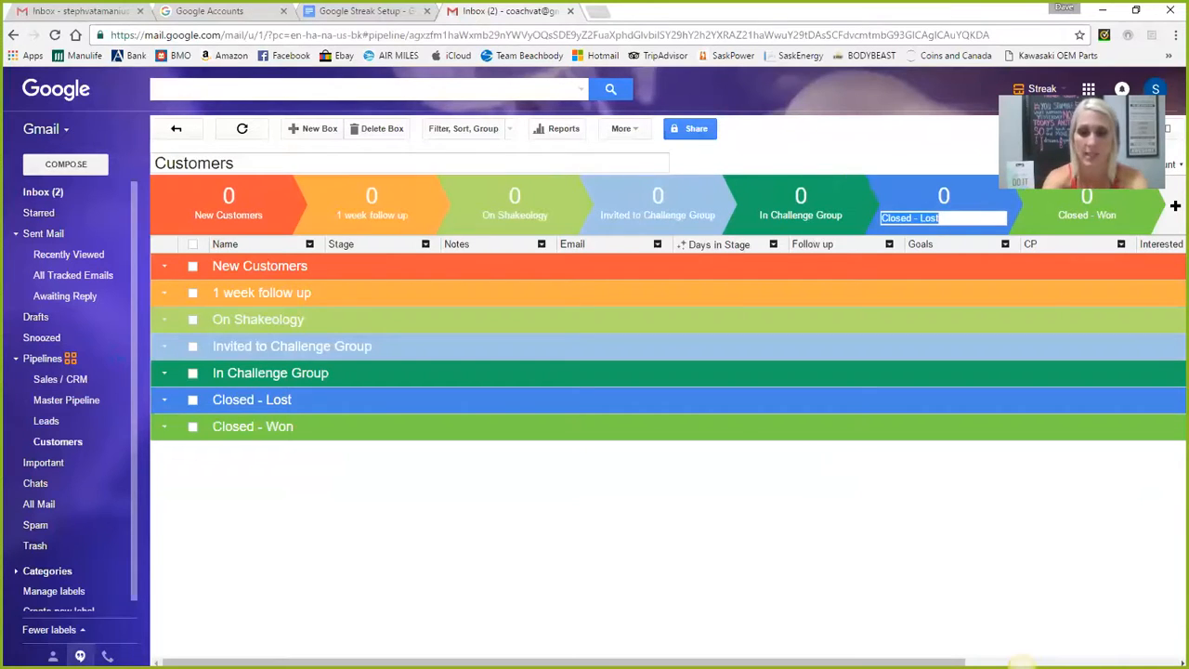
pyautogui.write('s - Sent th')
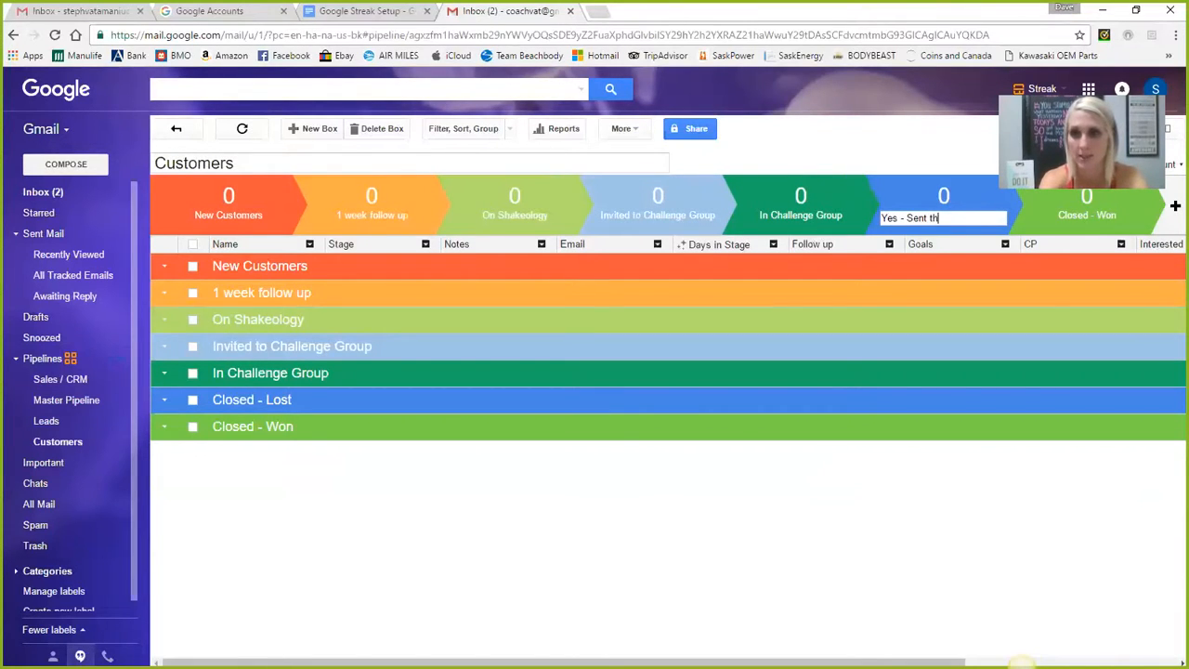
pyautogui.write('e link')
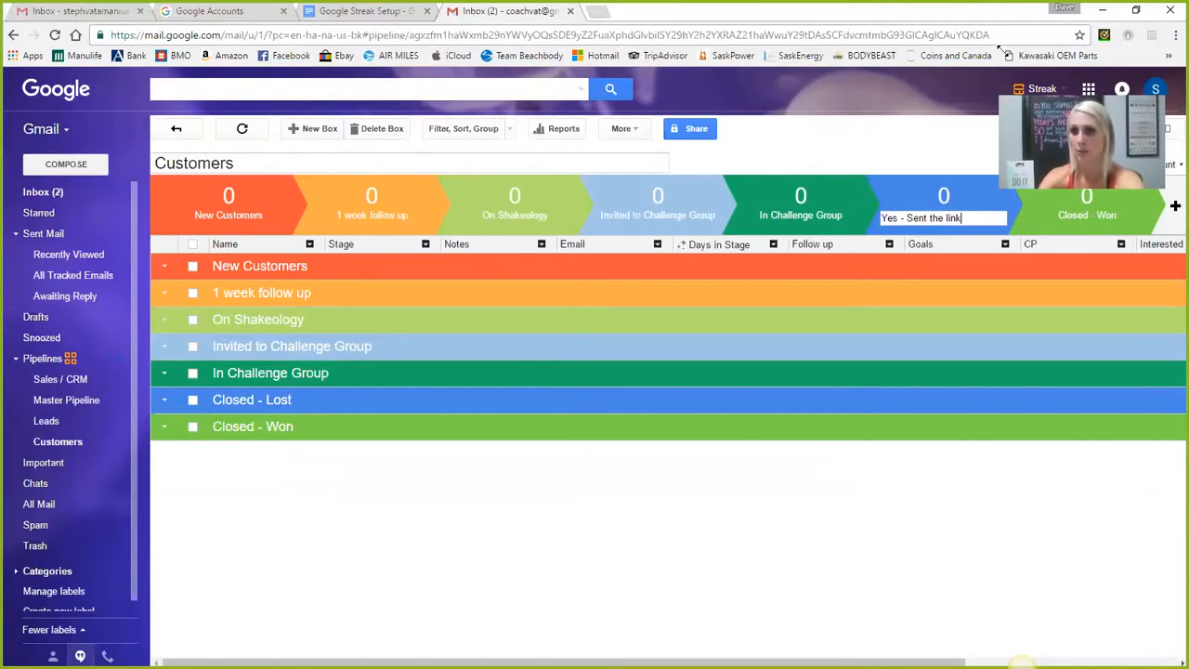
pyautogui.press('Return')
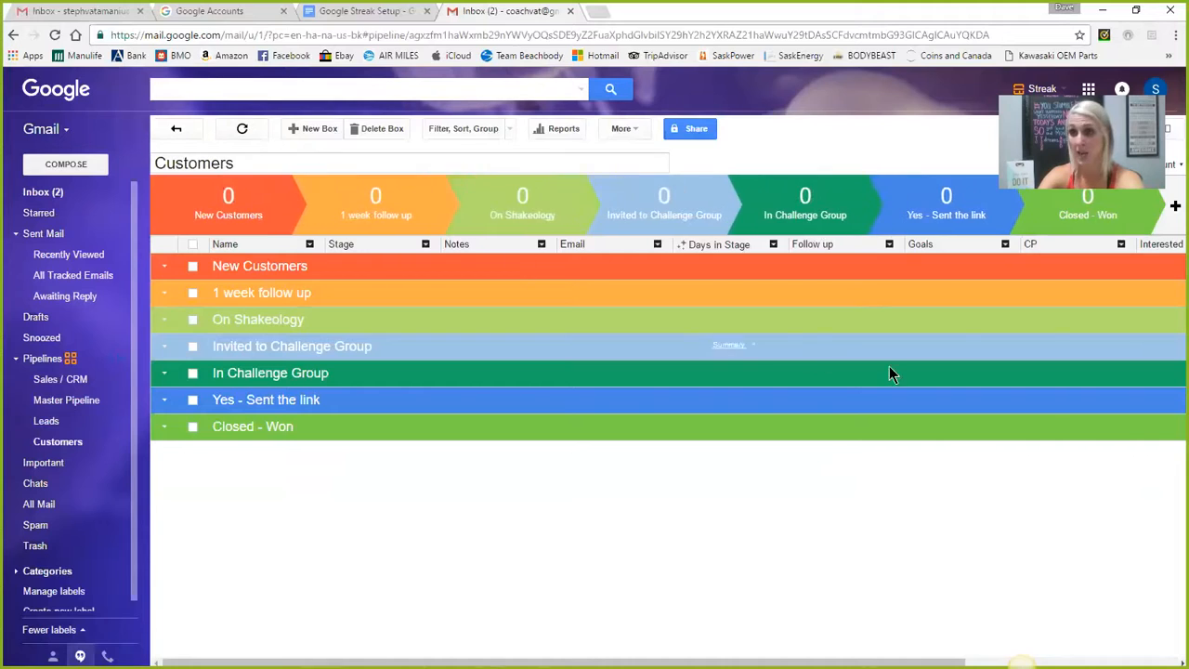
# Step: Rename the Closed - Won stage of the Customers pipeline as No - Add to Free Group
pyautogui.click(1137, 194)
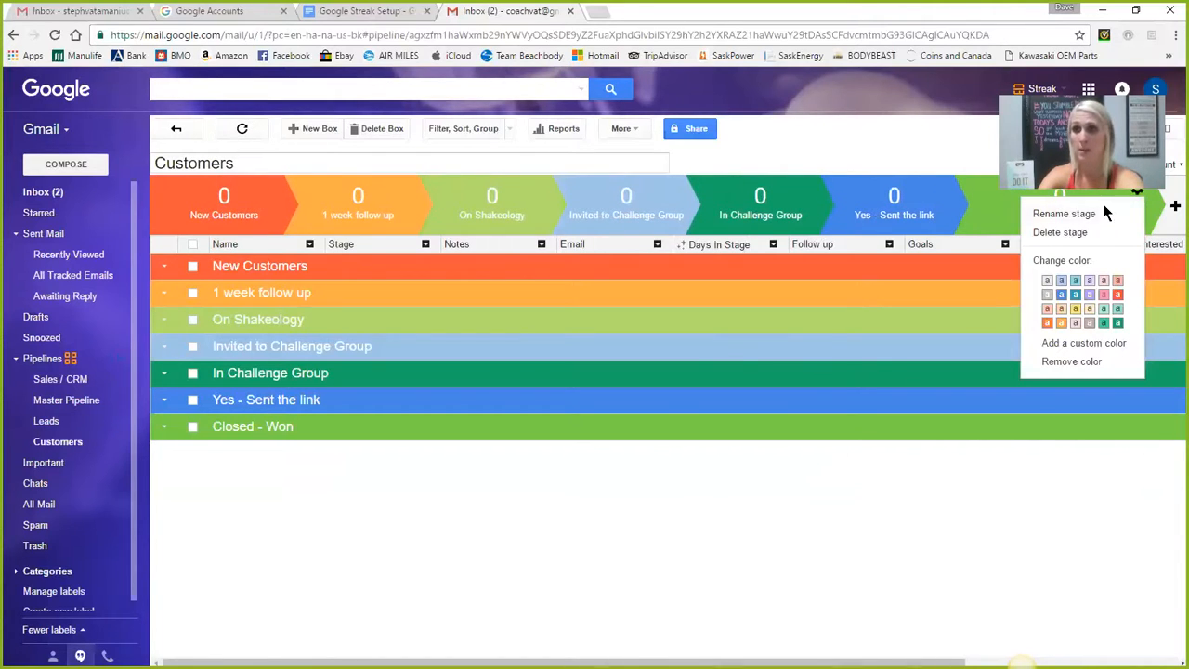
pyautogui.click(1052, 213)
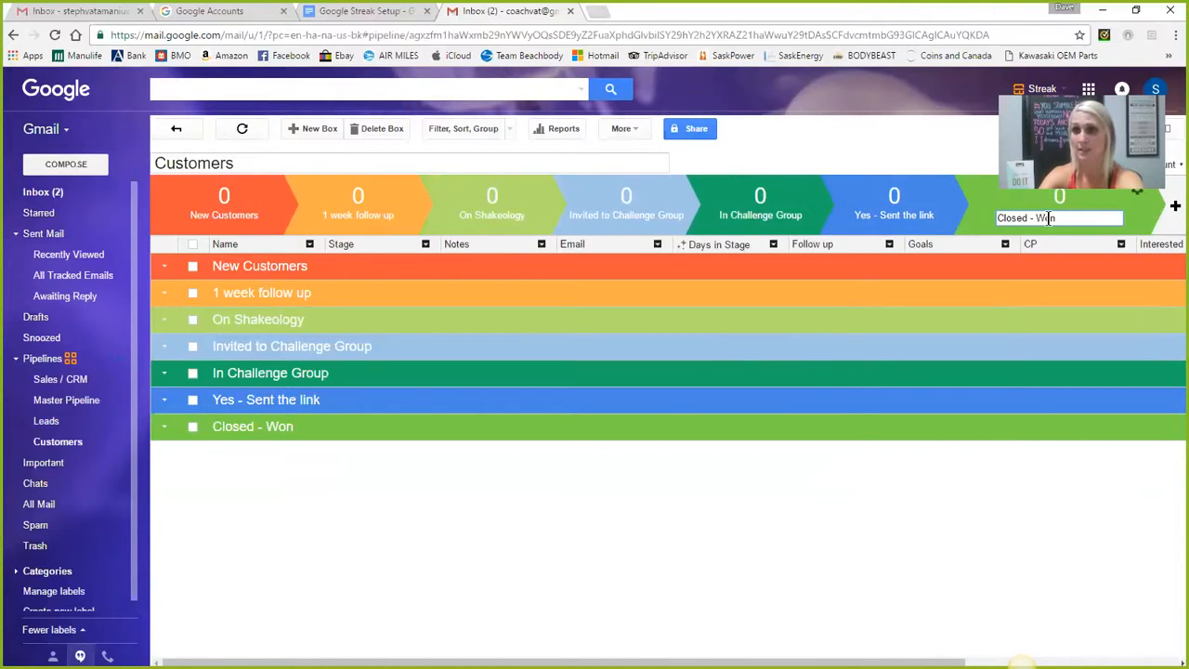
pyautogui.write('No - Add yet')
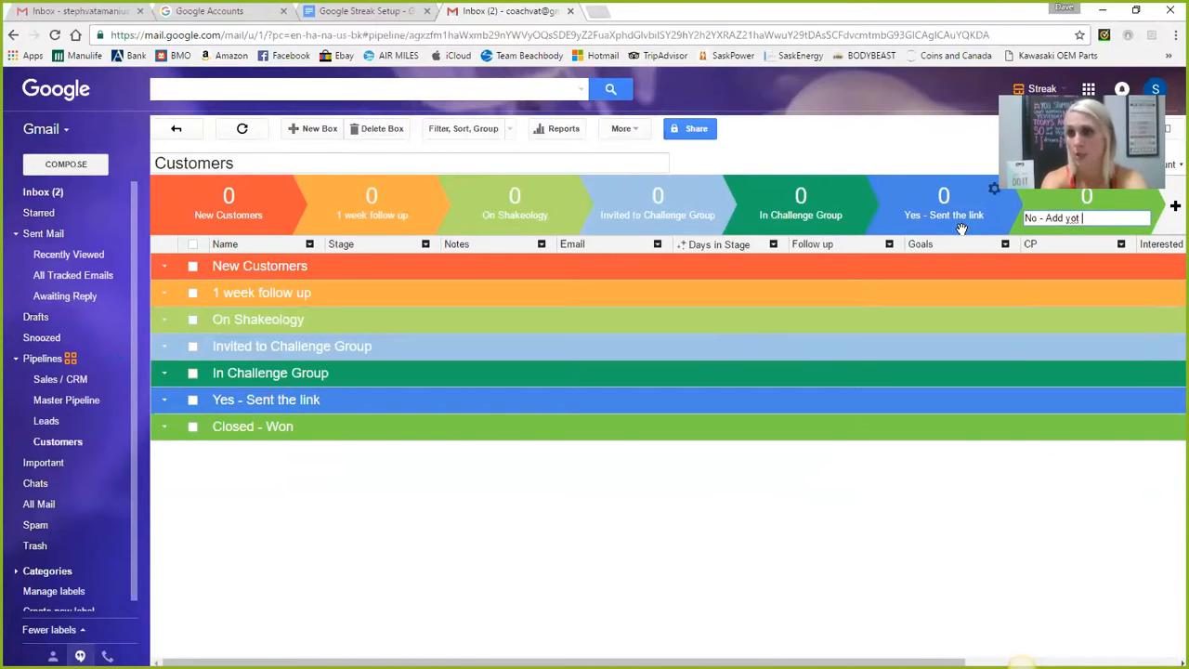
pyautogui.press('BackSpace')
pyautogui.write('to ')
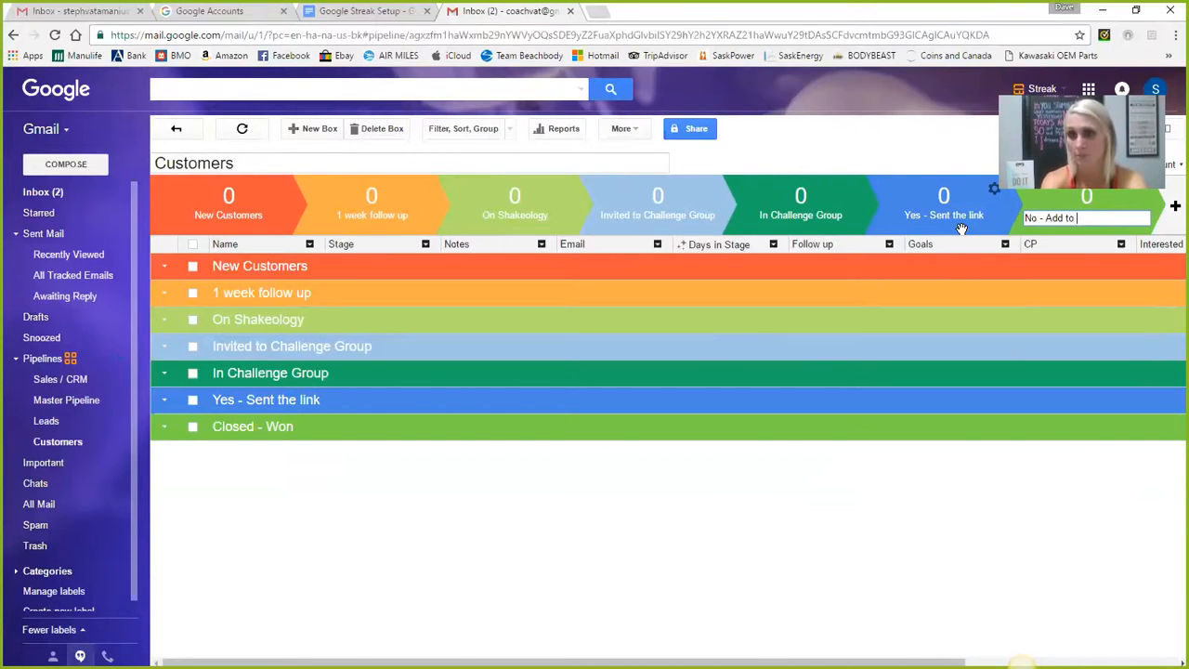
pyautogui.write('Free Group')
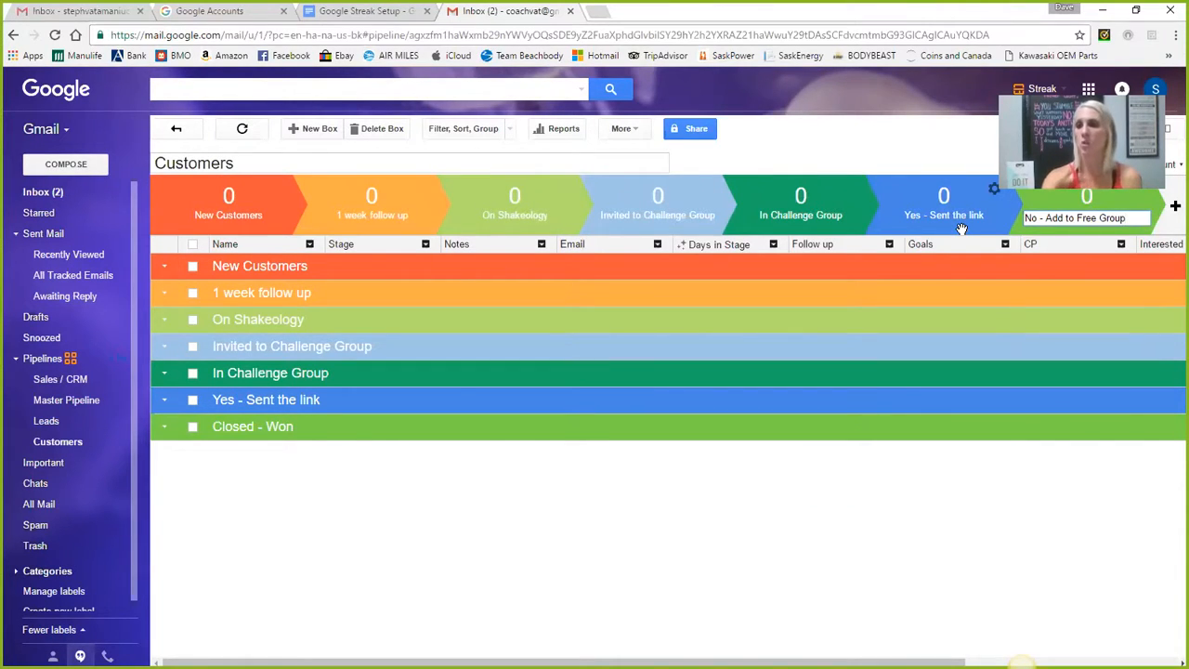
pyautogui.press('Return')
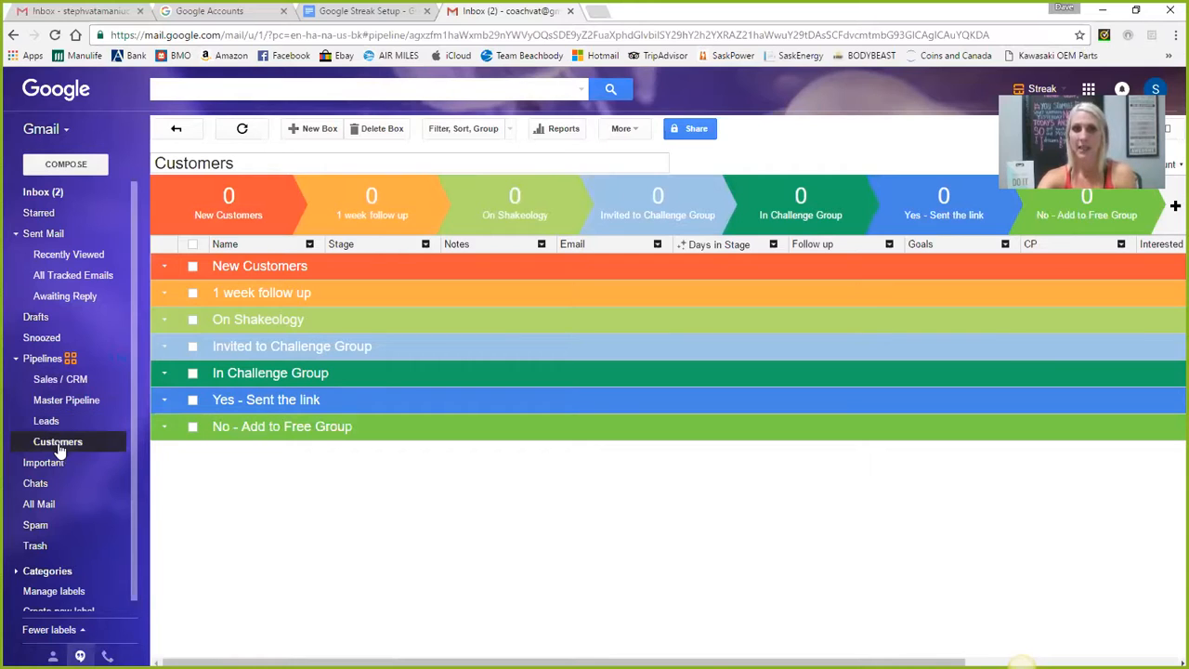
# Step: Return to the Master Pipeline and create another similar pipeline from it
pyautogui.click(78, 400)
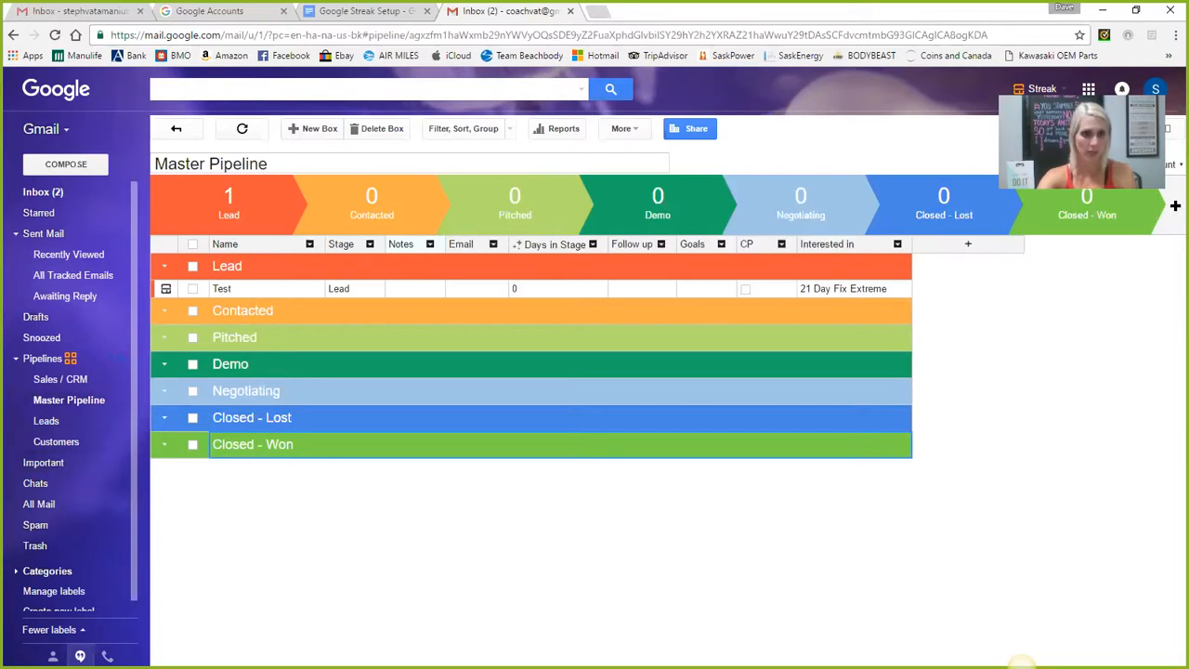
pyautogui.click(67, 443)
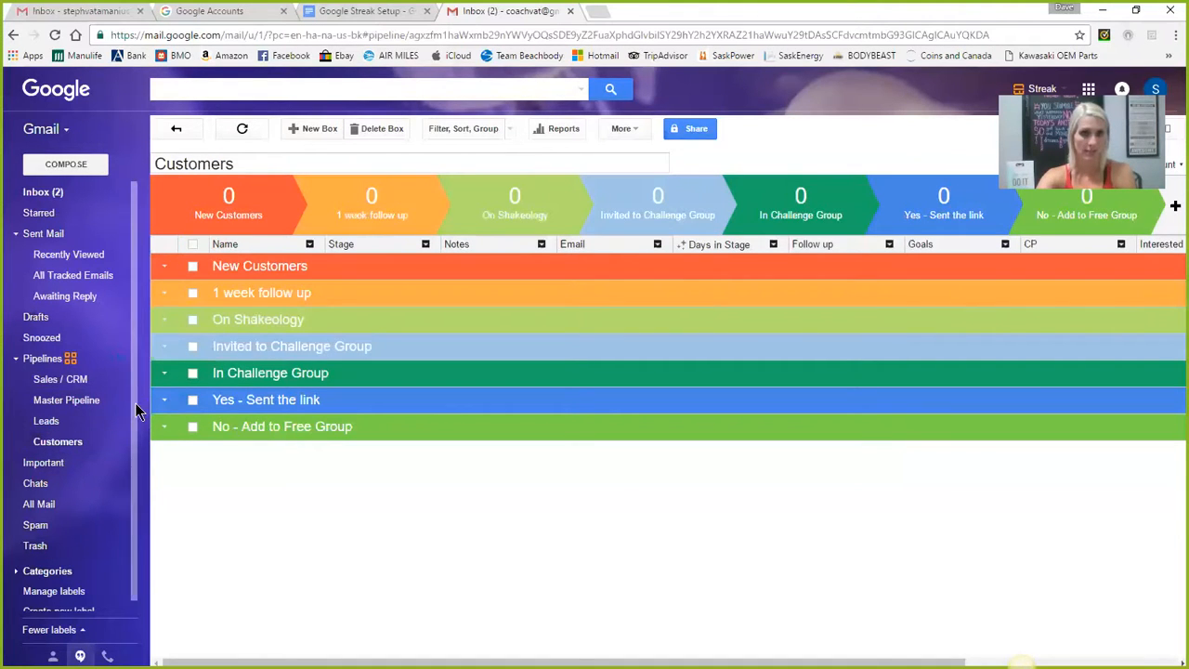
pyautogui.click(127, 401)
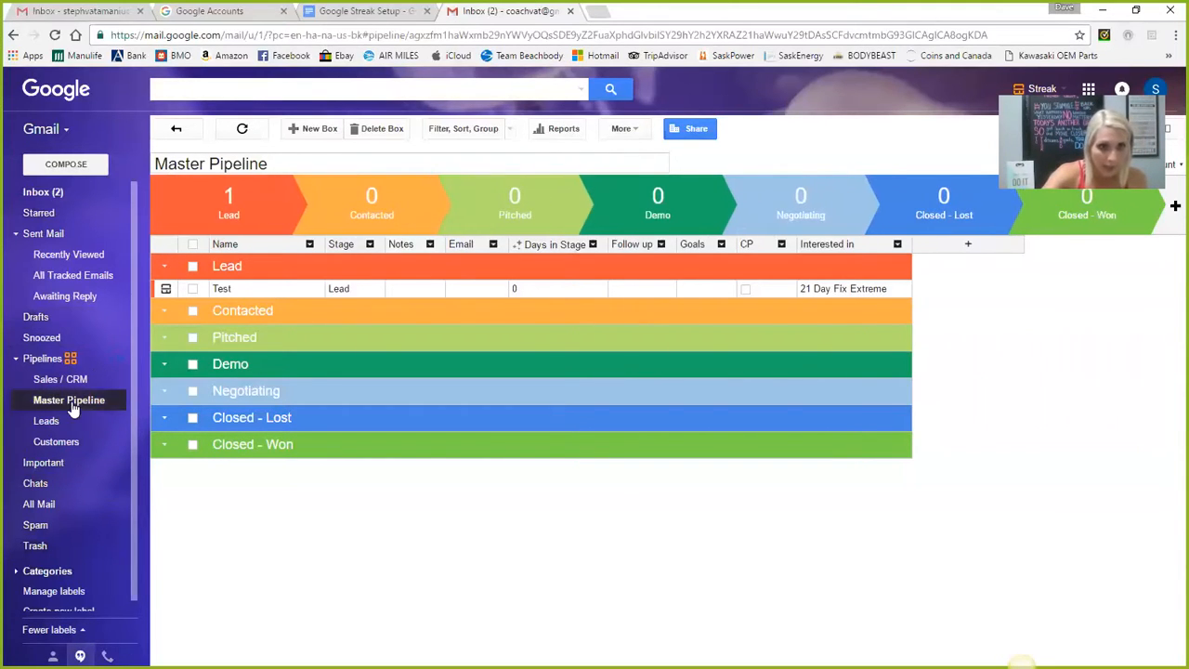
pyautogui.click(121, 401)
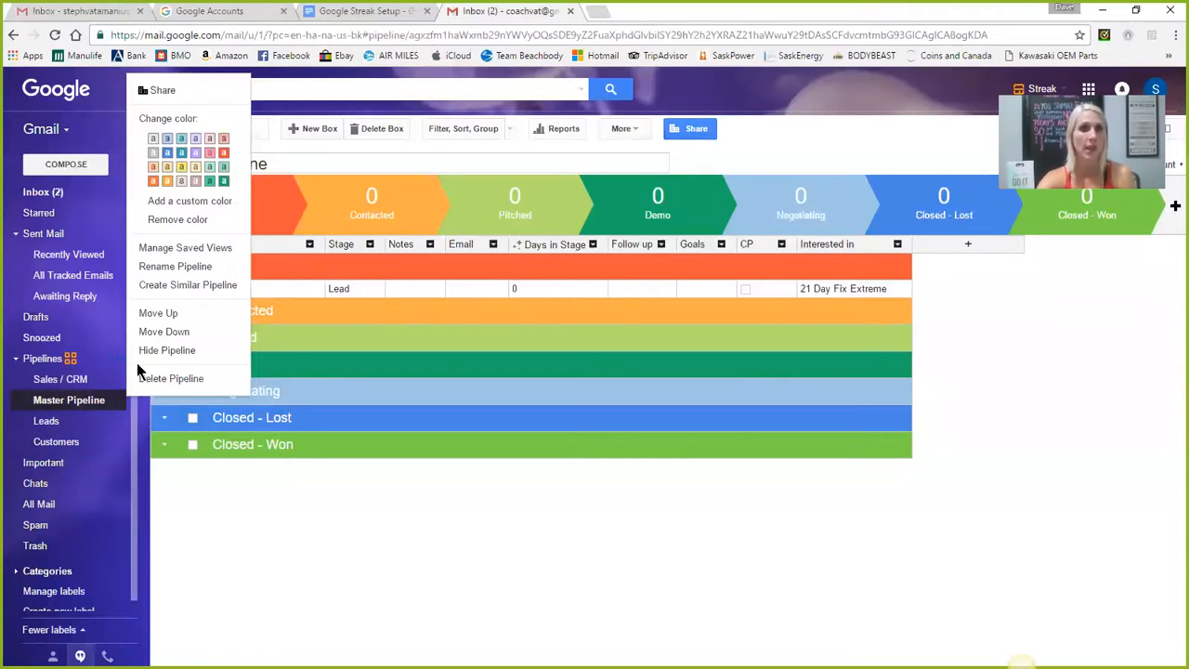
pyautogui.click(176, 285)
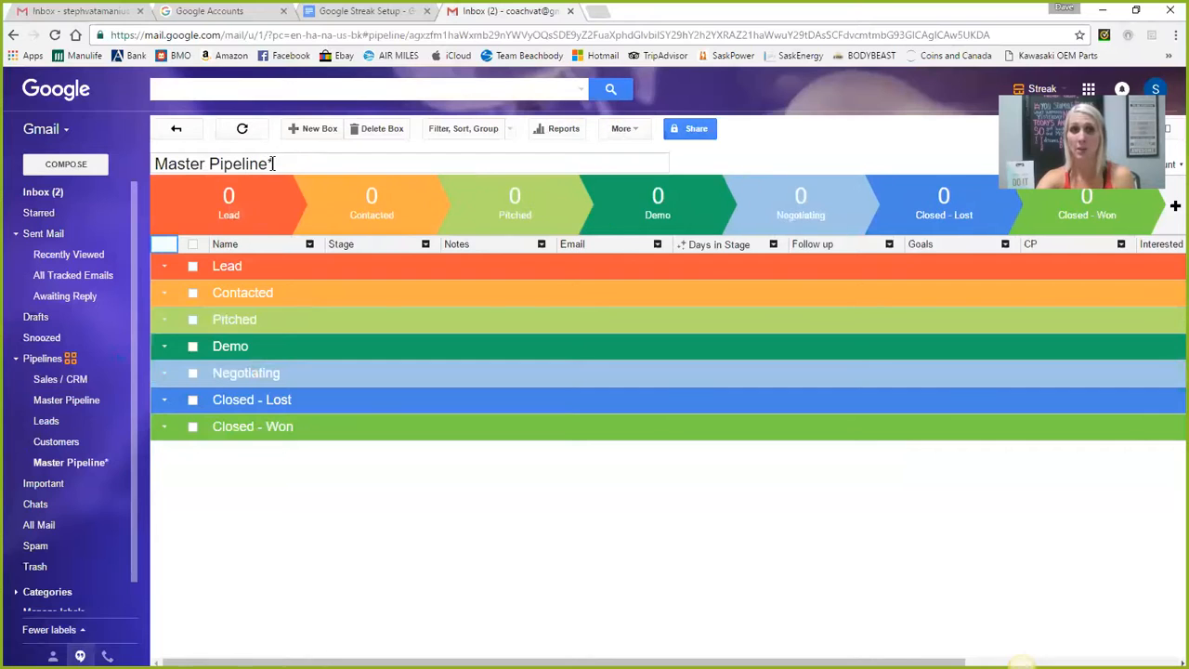
# Step: Rename the new copy of the Master Pipeline as Coaches
pyautogui.click(269, 163)
pyautogui.moveTo(275, 163); pyautogui.dragTo(142, 161)
pyautogui.write('Coaches')
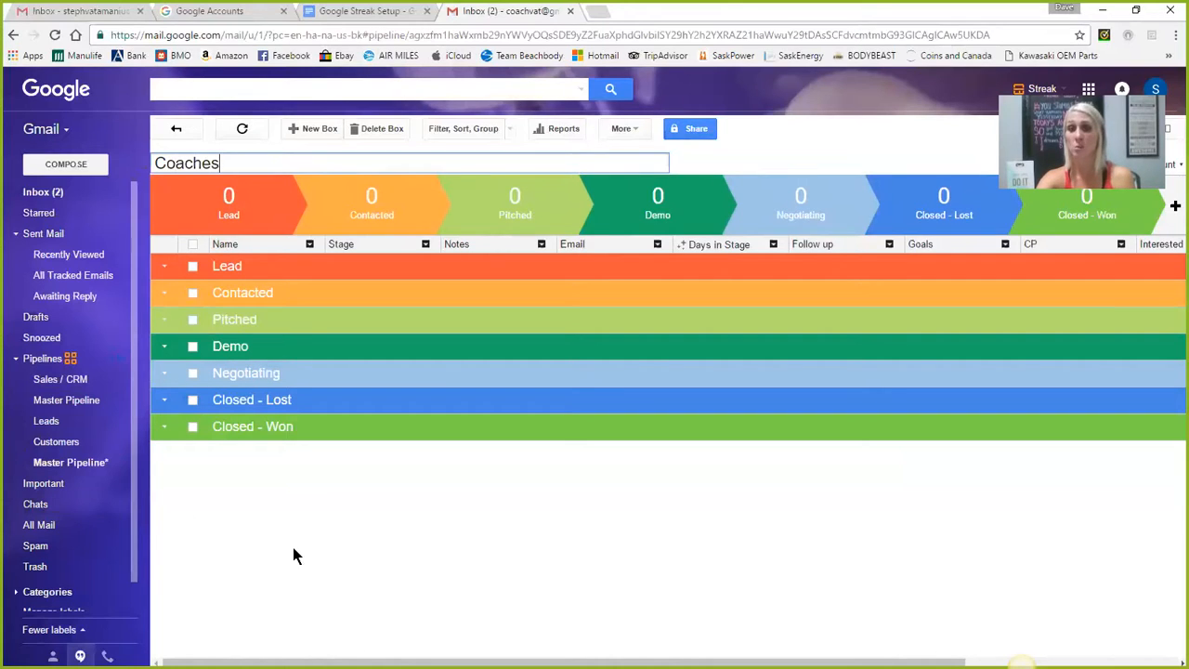
pyautogui.click(341, 575)
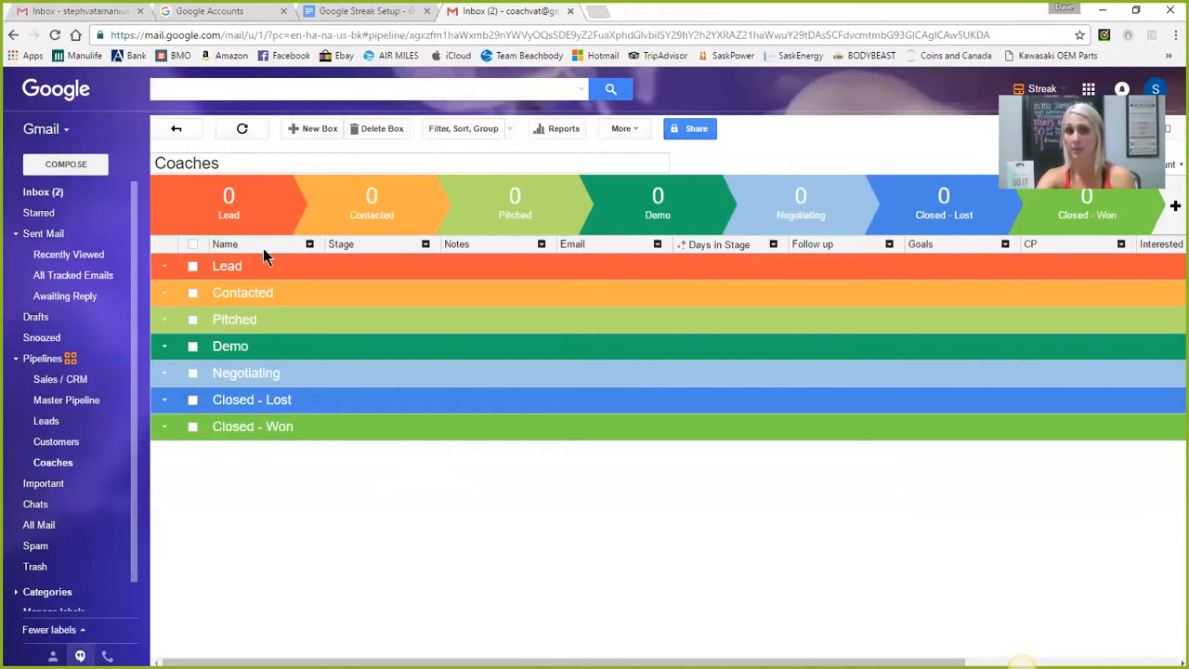
# Step: Delete the Closed - Won stage from the Coaches pipeline
pyautogui.click(1136, 191)
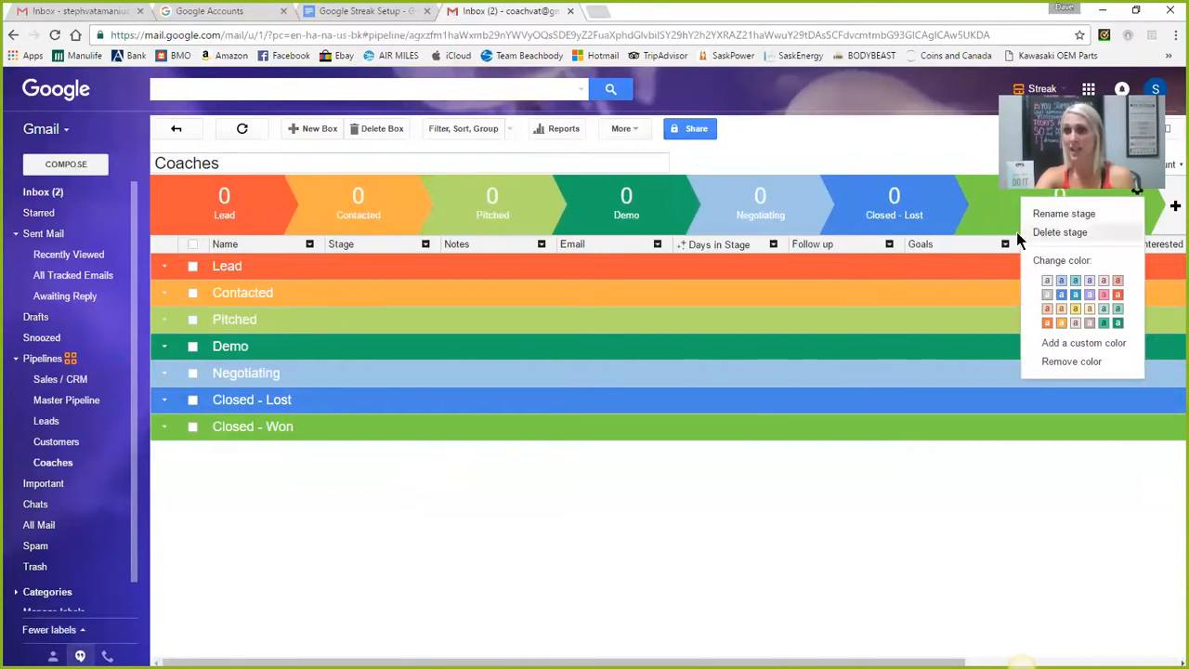
pyautogui.click(1050, 234)
pyautogui.click(716, 394)
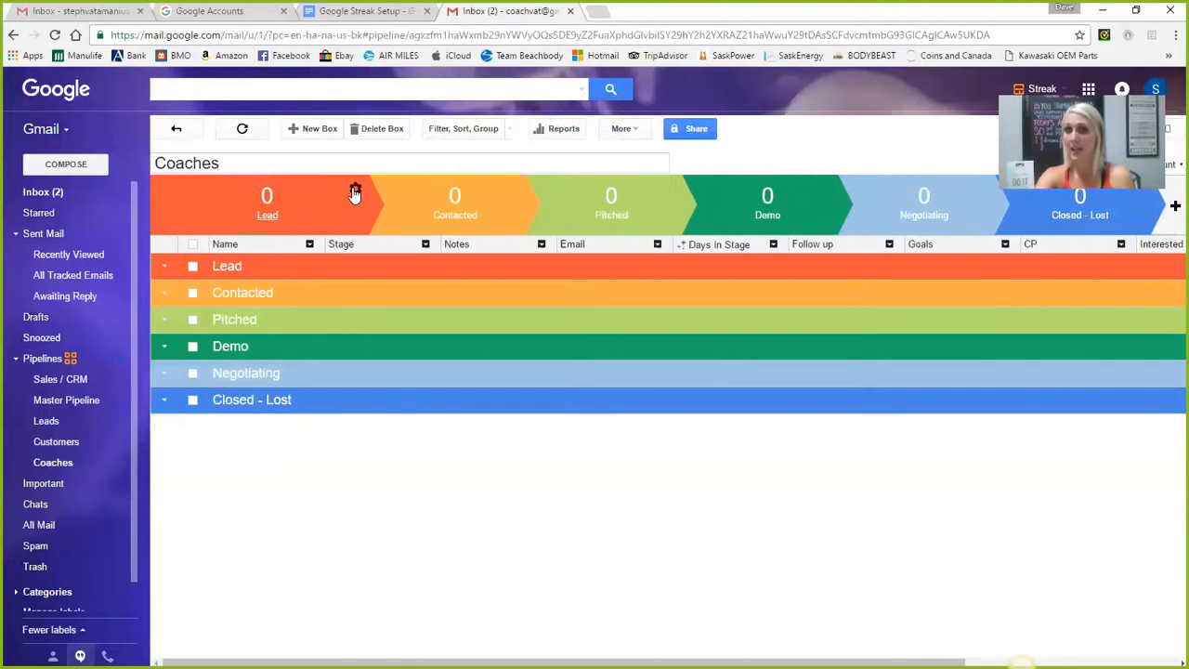
# Step: Rename the Lead stage of the Coaches pipeline as New Coaches
pyautogui.click(355, 188)
pyautogui.click(380, 213)
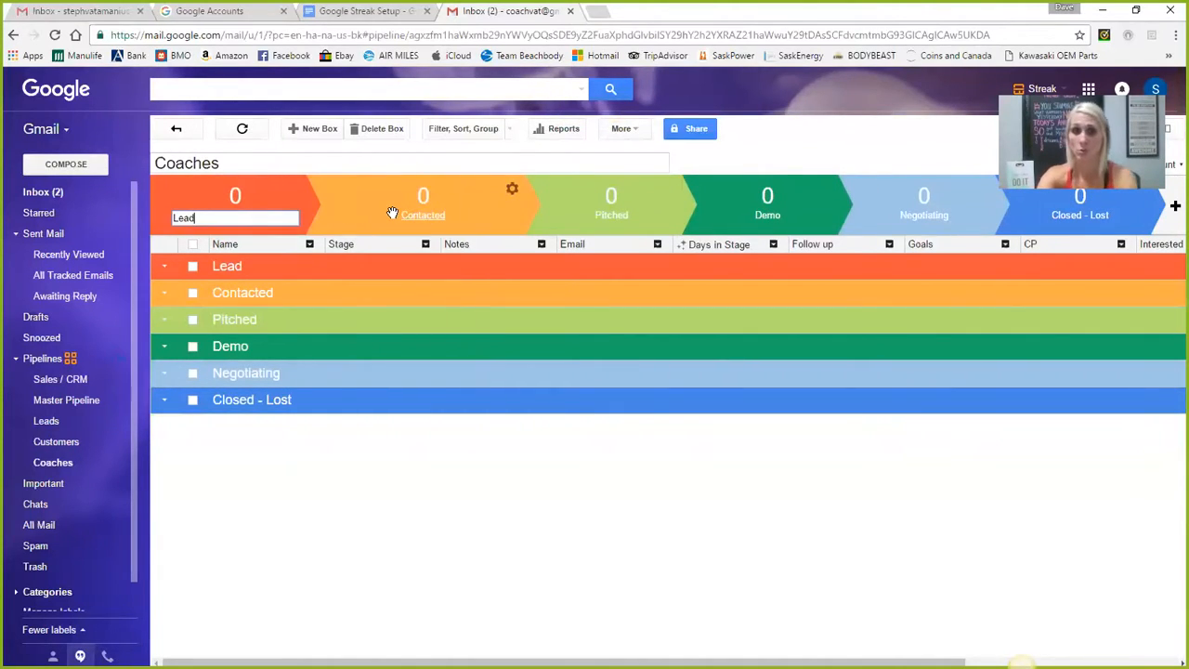
pyautogui.press('BackSpace')
pyautogui.press('BackSpace')
pyautogui.write('===')
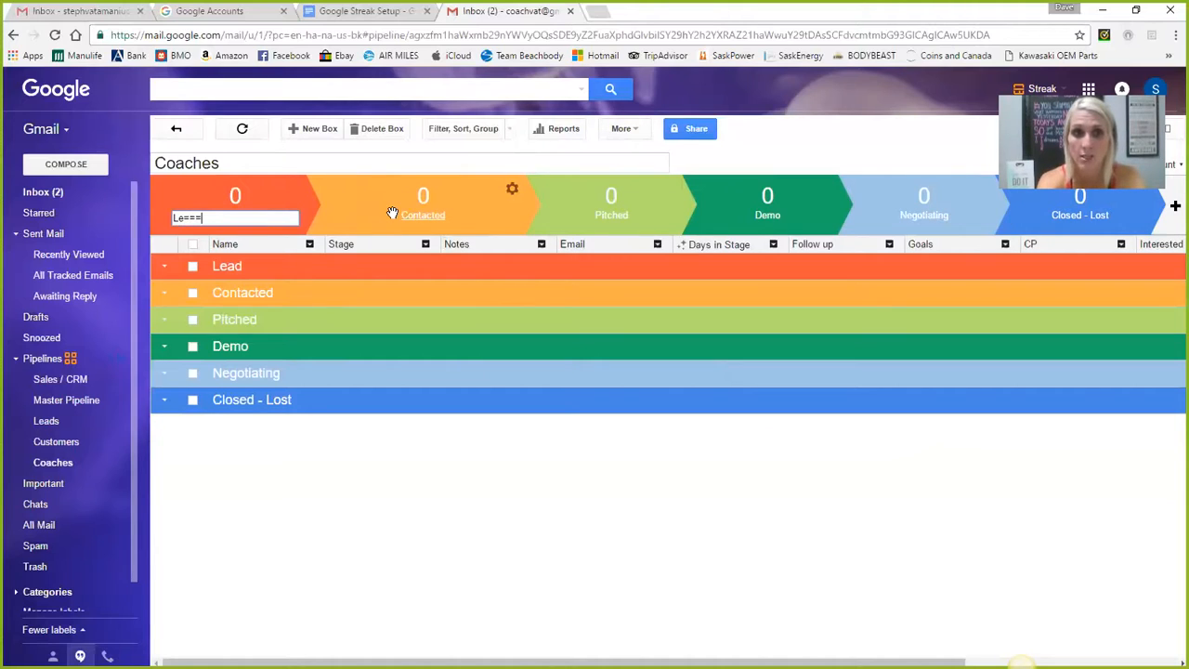
pyautogui.press('BackSpace')
pyautogui.press('BackSpace')
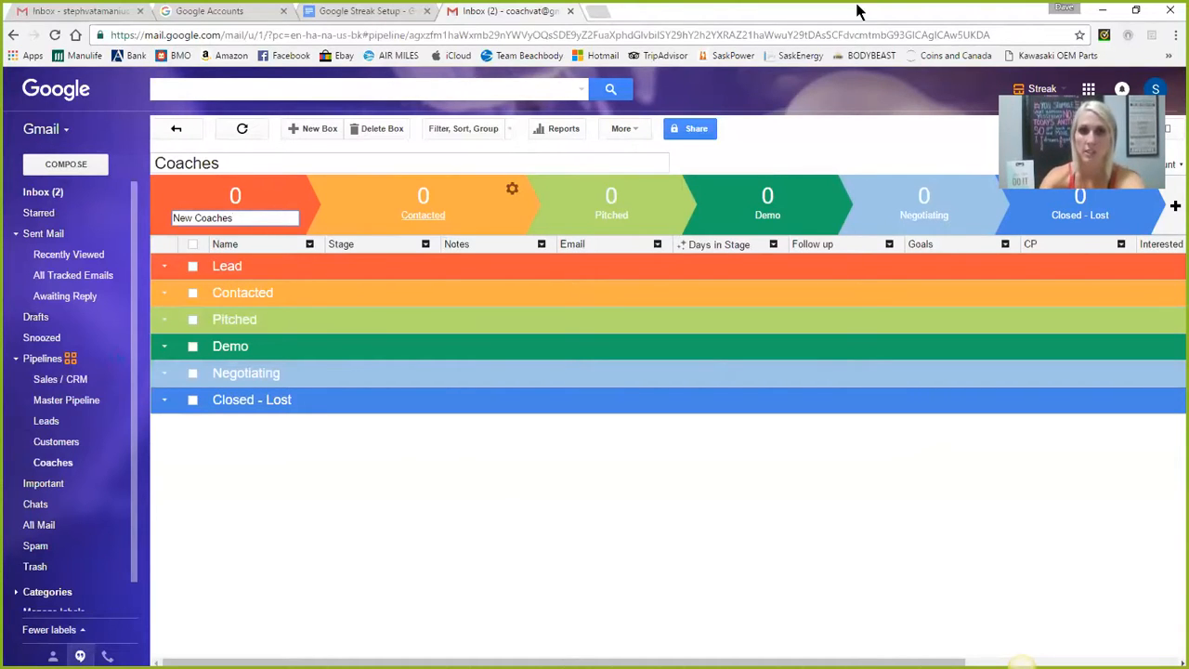
# Step: Rename the Contacted stage of the Coaches pipeline as Introduce them in Team Page
pyautogui.click(511, 193)
pyautogui.click(541, 213)
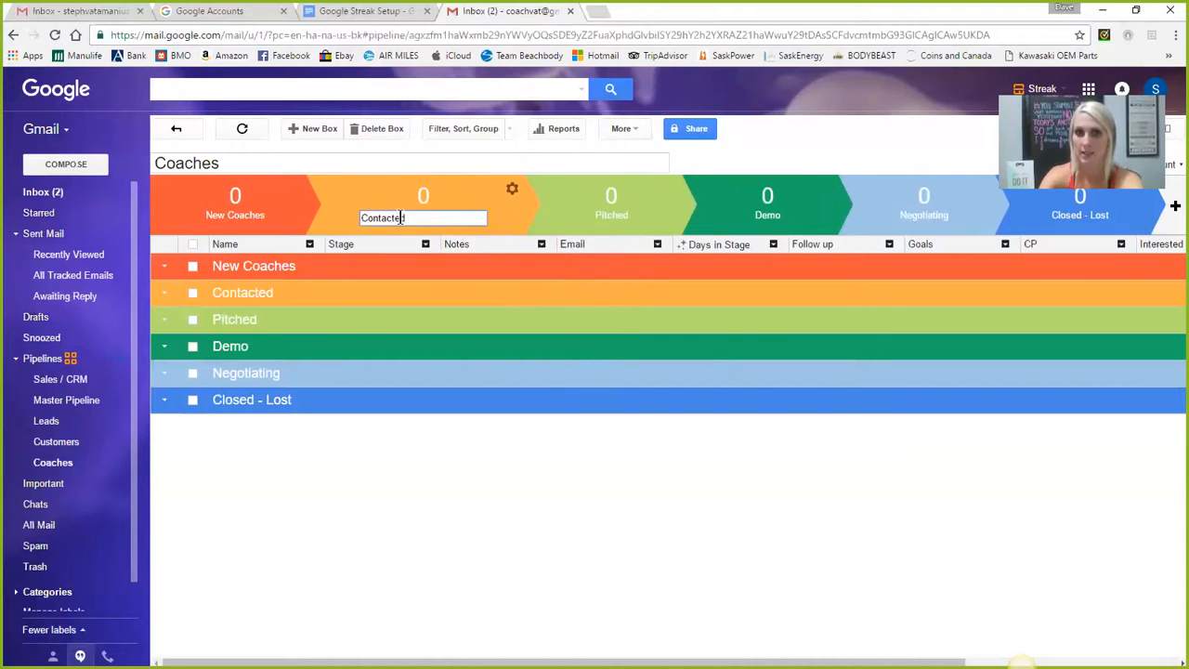
pyautogui.moveTo(412, 215); pyautogui.dragTo(360, 280)
pyautogui.press('BackSpace')
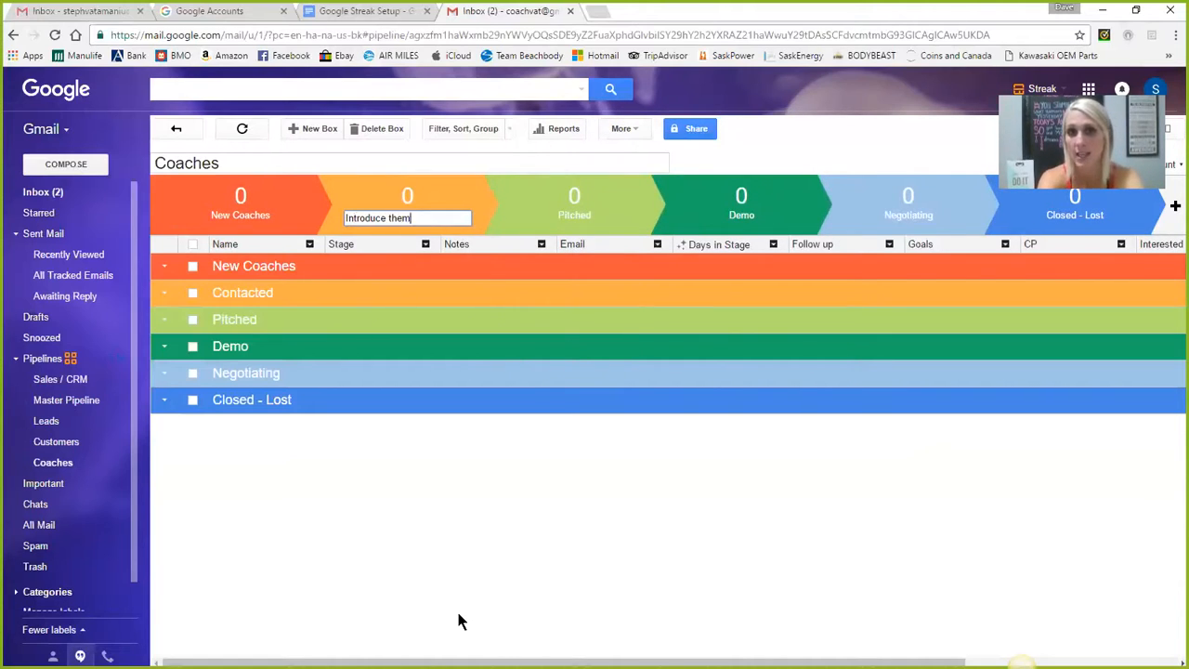
pyautogui.write('Introduce them in Team Page')
pyautogui.press('Return')
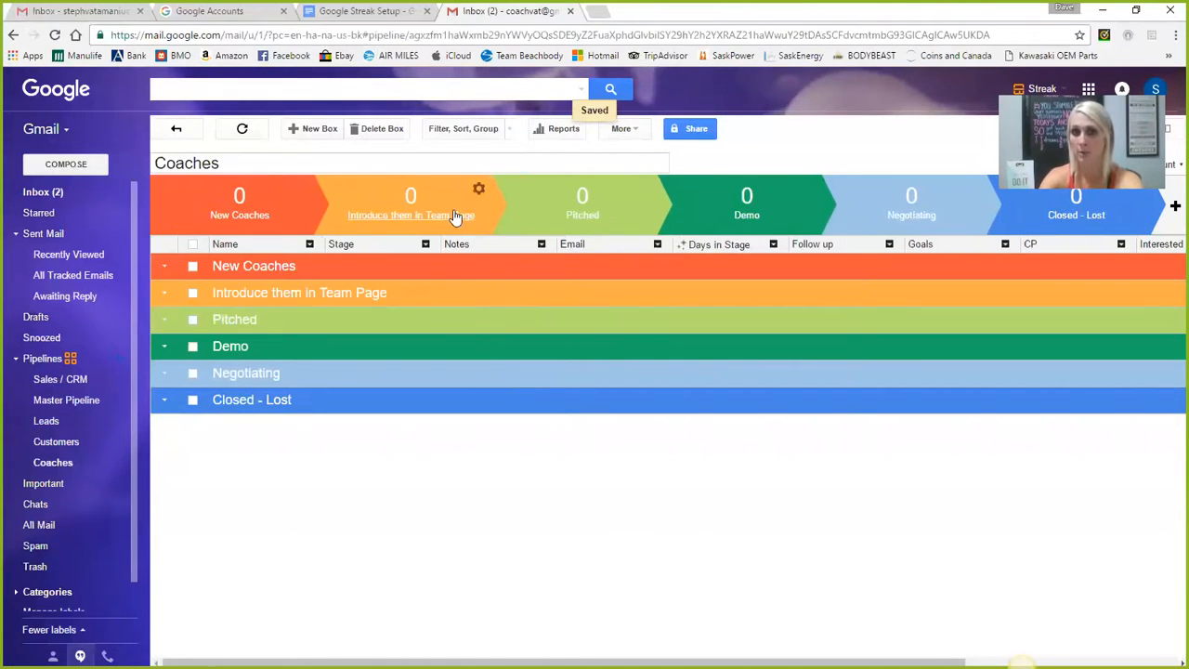
# Step: Rename the Pitched stage of the Coaches pipeline as GSR
pyautogui.click(668, 190)
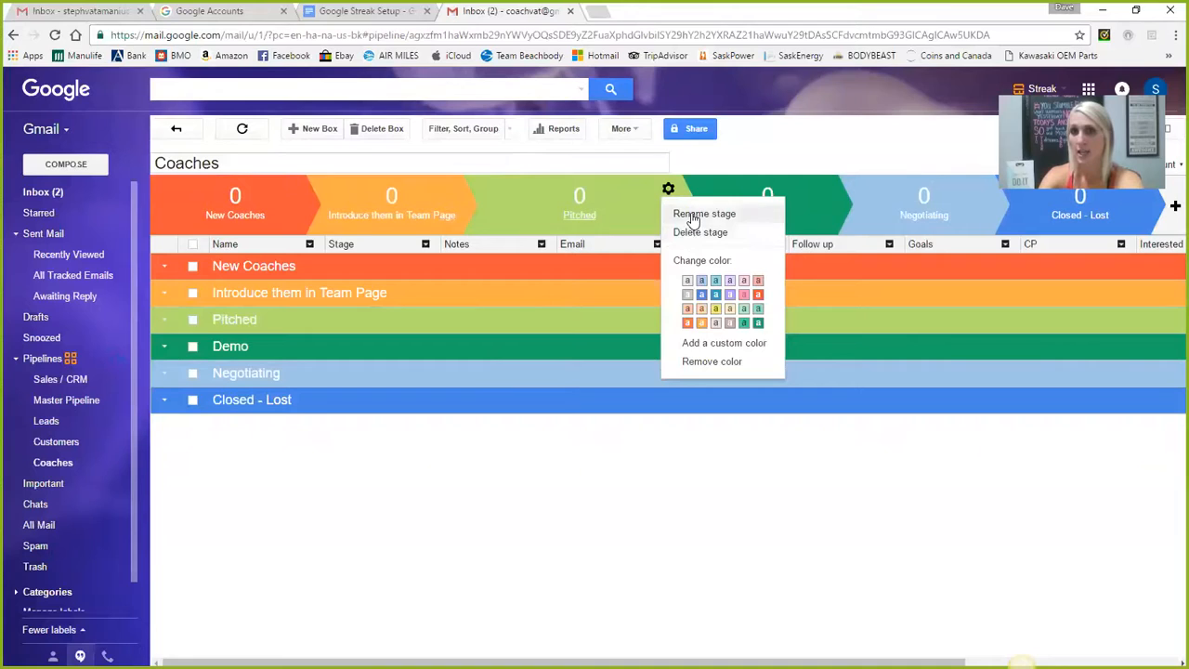
pyautogui.click(695, 213)
pyautogui.doubleClick(538, 219)
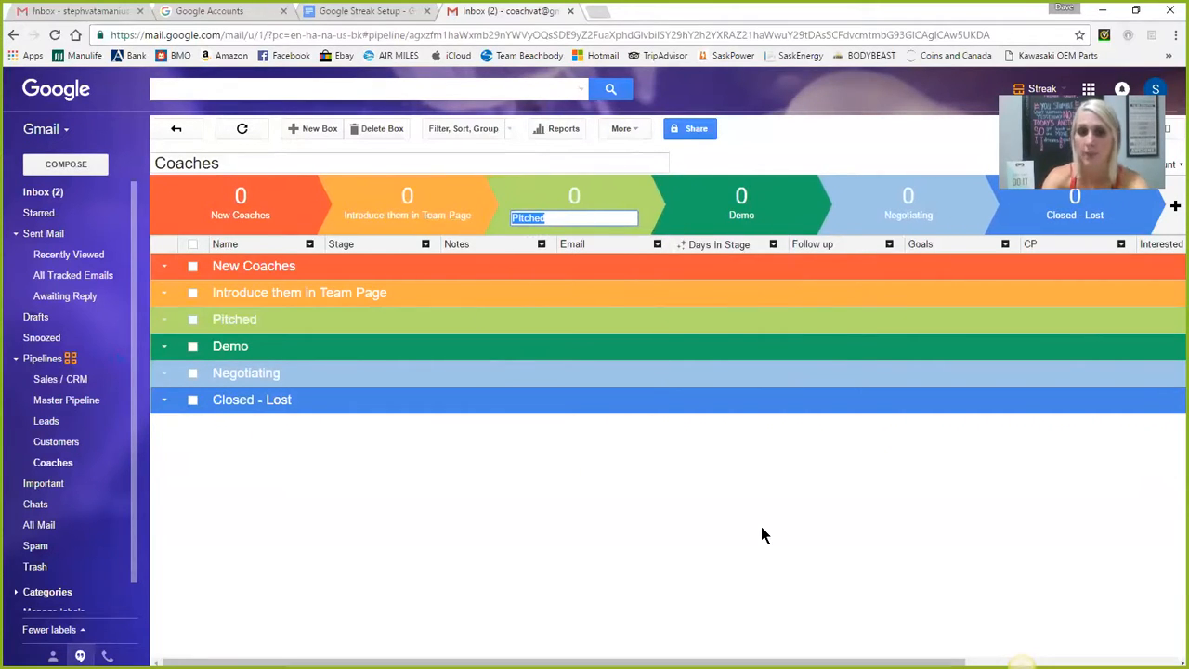
pyautogui.write('GSR')
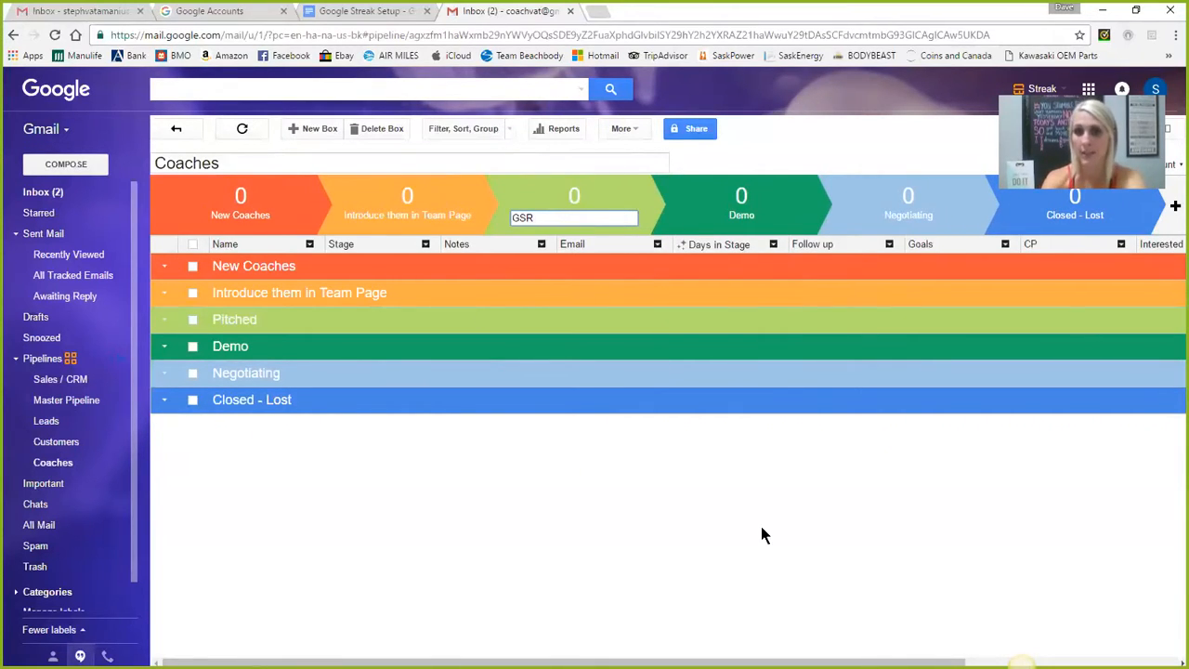
pyautogui.press('Return')
# Step: Rename the Demo stage of the Coaches pipeline as In Emerald Training
pyautogui.moveTo(572, 201)
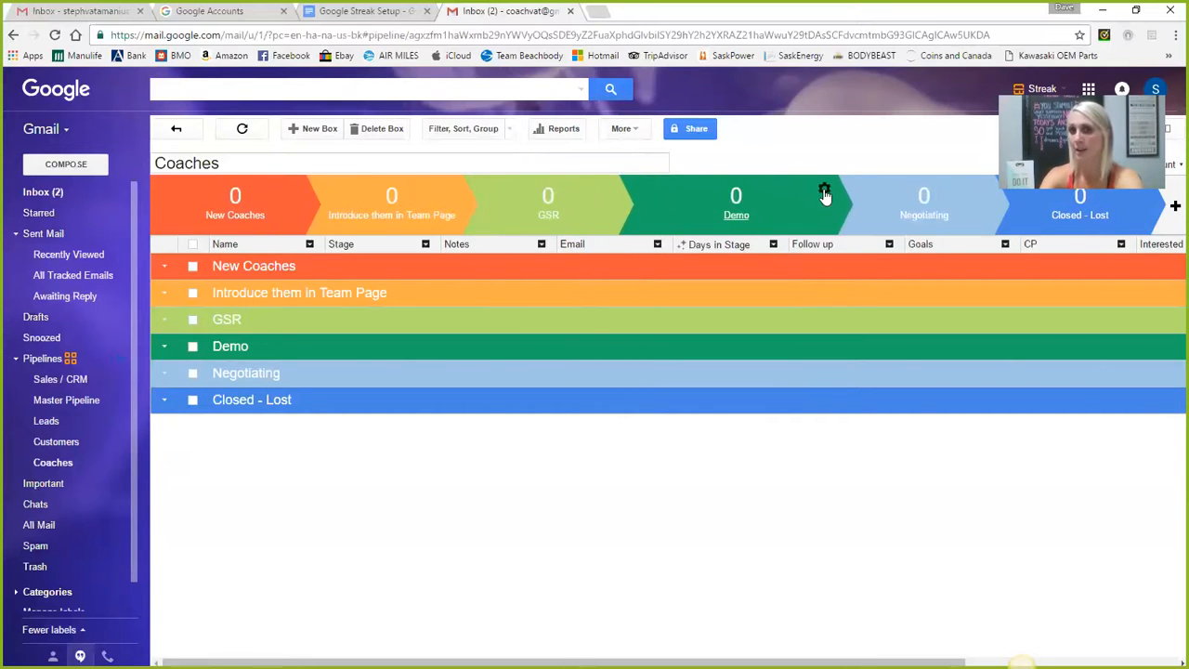
pyautogui.click(822, 189)
pyautogui.click(843, 216)
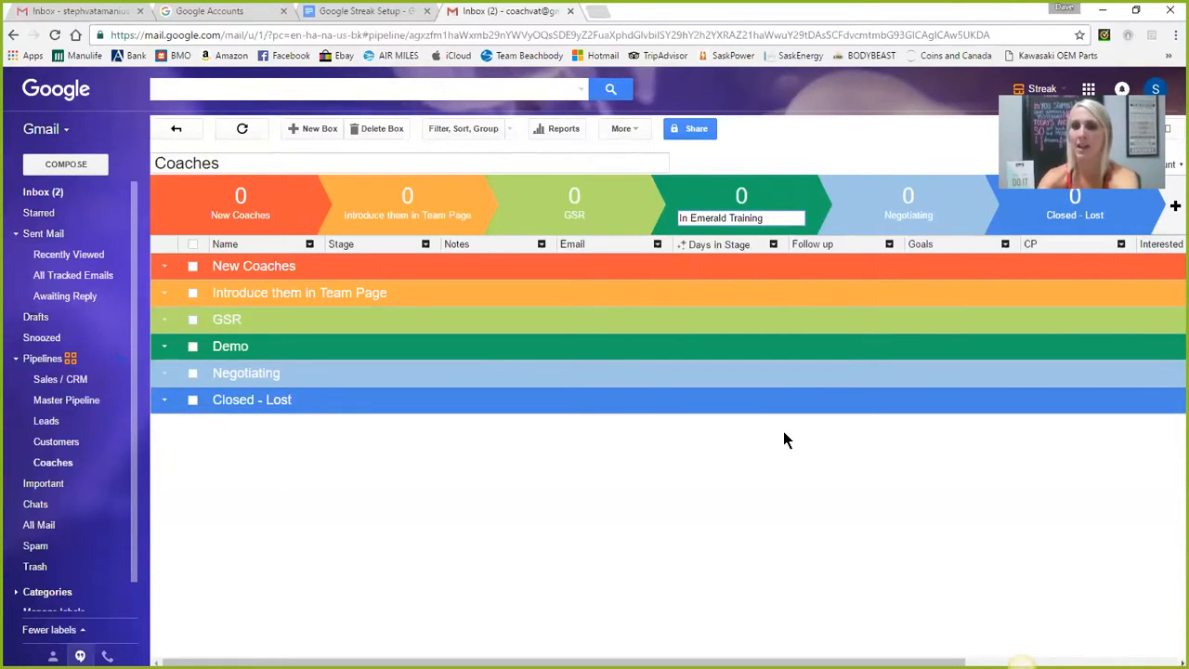
pyautogui.press('Return')
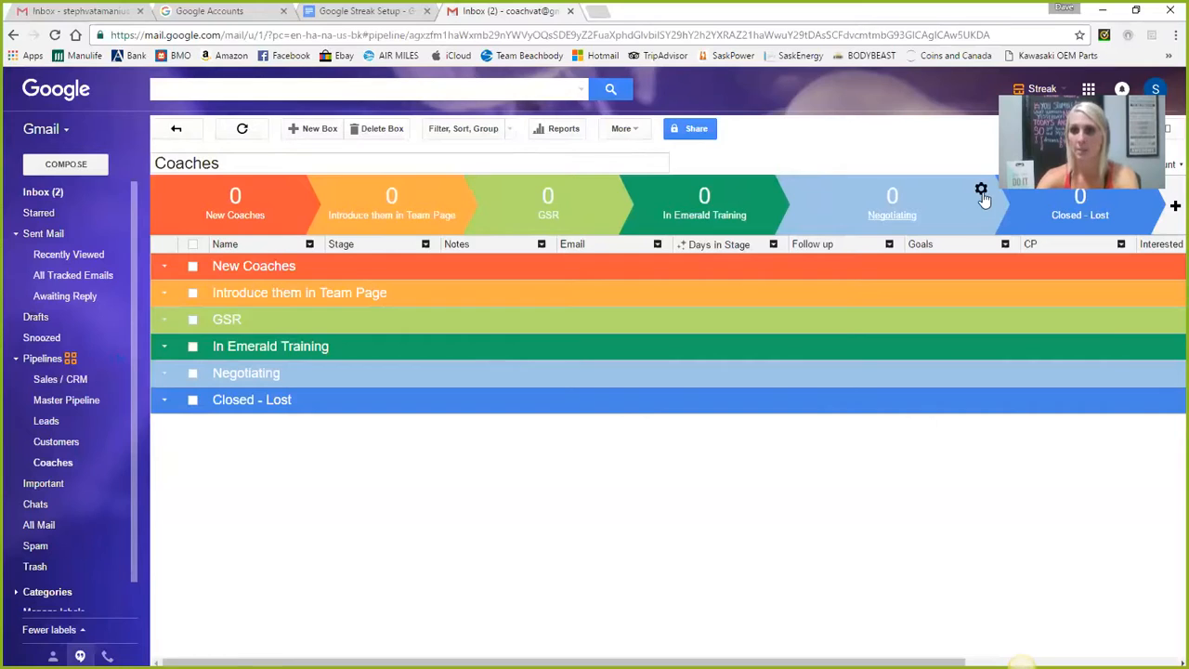
# Step: Rename the Negotiating stage of the Coaches pipeline as Emerald Coaches
pyautogui.click(980, 190)
pyautogui.click(998, 233)
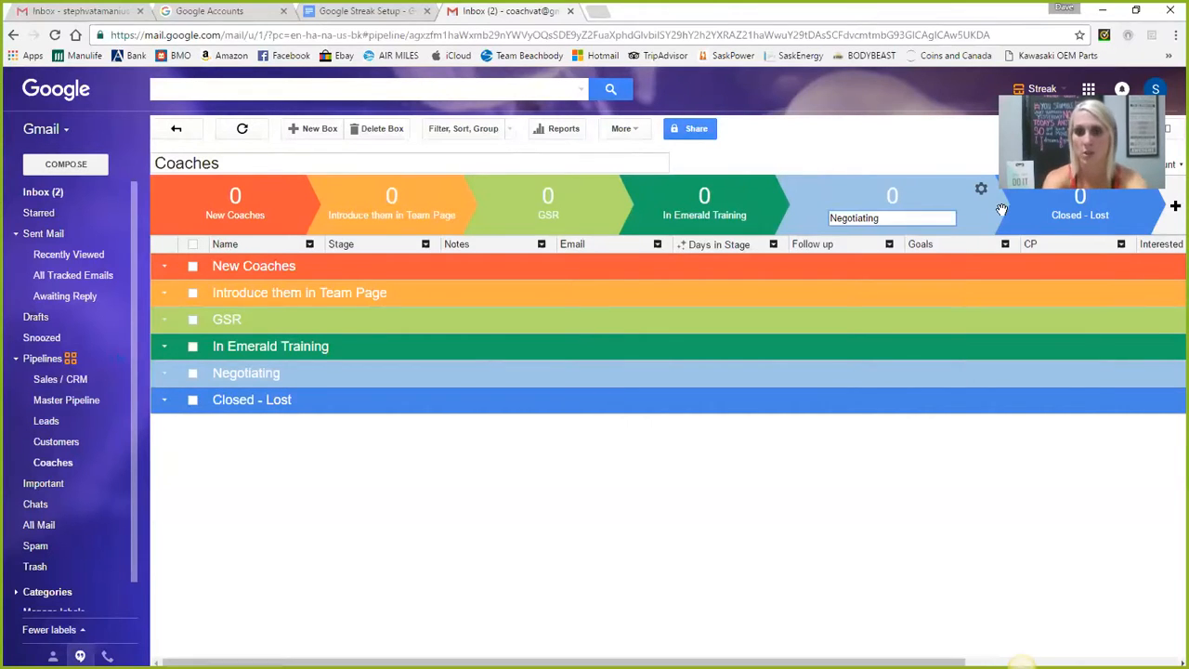
pyautogui.press('BackSpace')
pyautogui.press('BackSpace')
pyautogui.press('BackSpace')
pyautogui.press('BackSpace')
pyautogui.press('BackSpace')
pyautogui.press('BackSpace')
pyautogui.press('BackSpace')
pyautogui.press('BackSpace')
pyautogui.press('BackSpace')
pyautogui.press('BackSpace')
pyautogui.write('Eme')
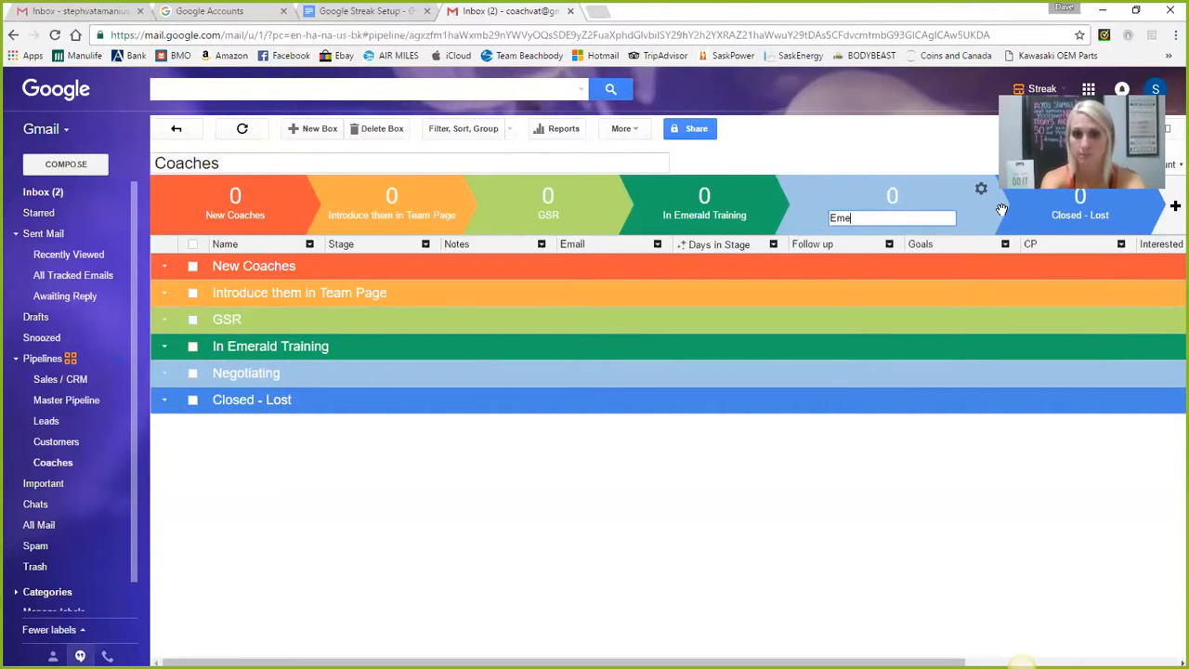
pyautogui.write('rald Coaches')
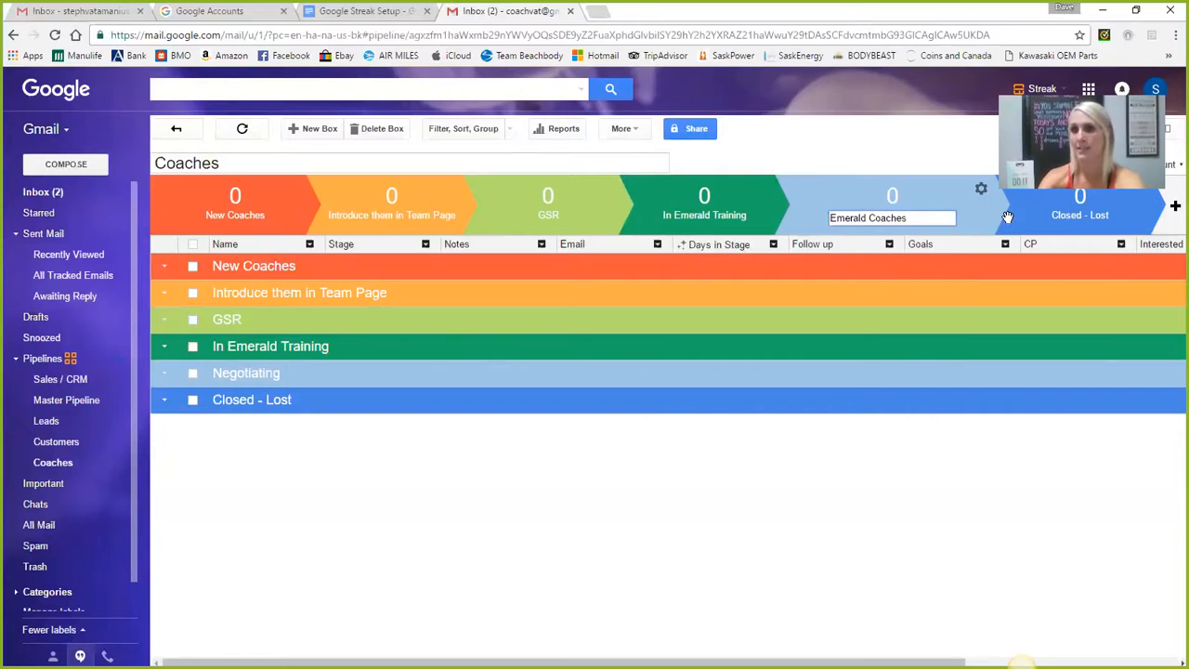
pyautogui.click(909, 481)
# Step: Rename the Closed - Lost stage of the Coaches pipeline as Inactive Coaches
pyautogui.click(1138, 192)
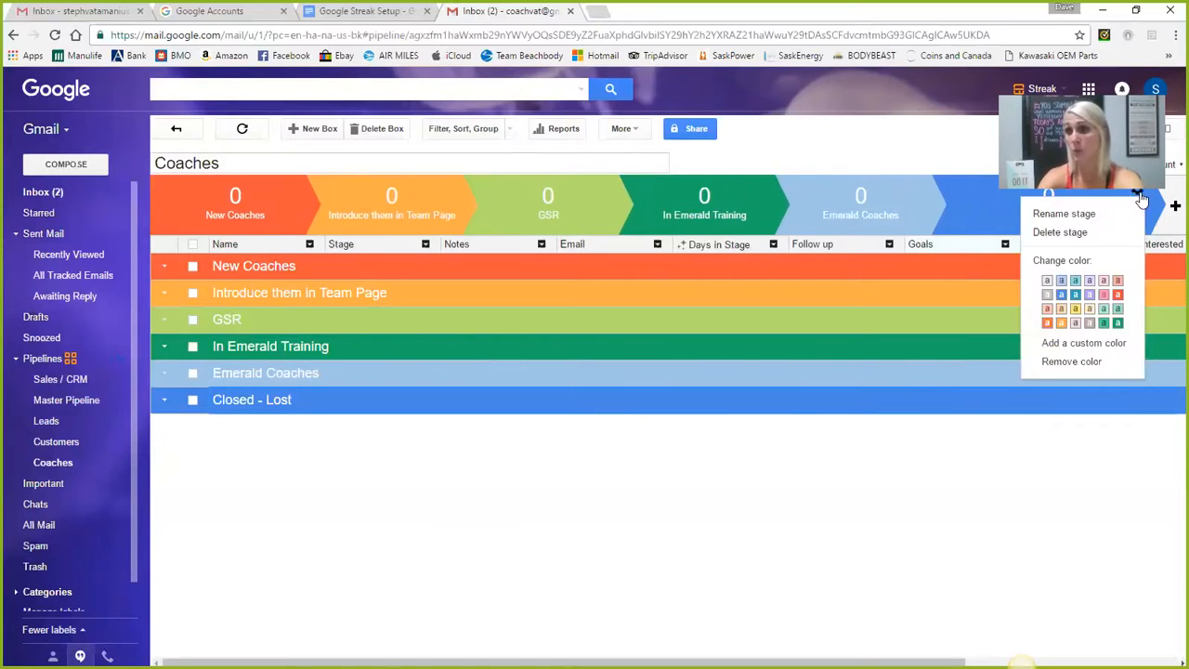
pyautogui.click(1058, 213)
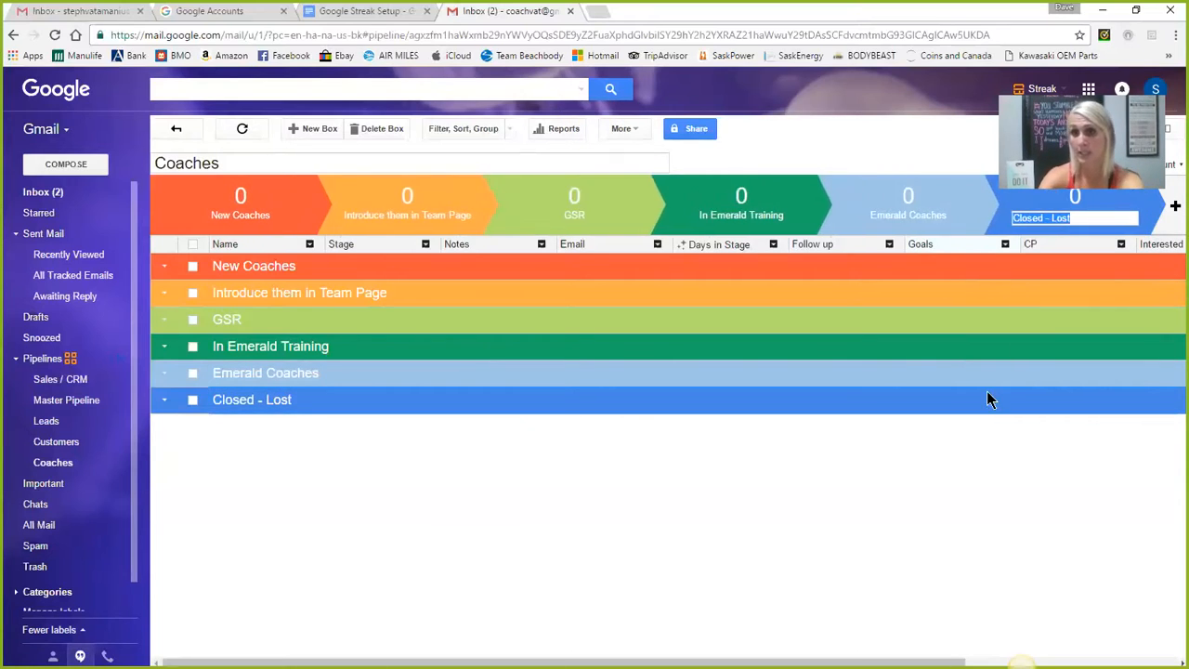
pyautogui.write('Inactive C')
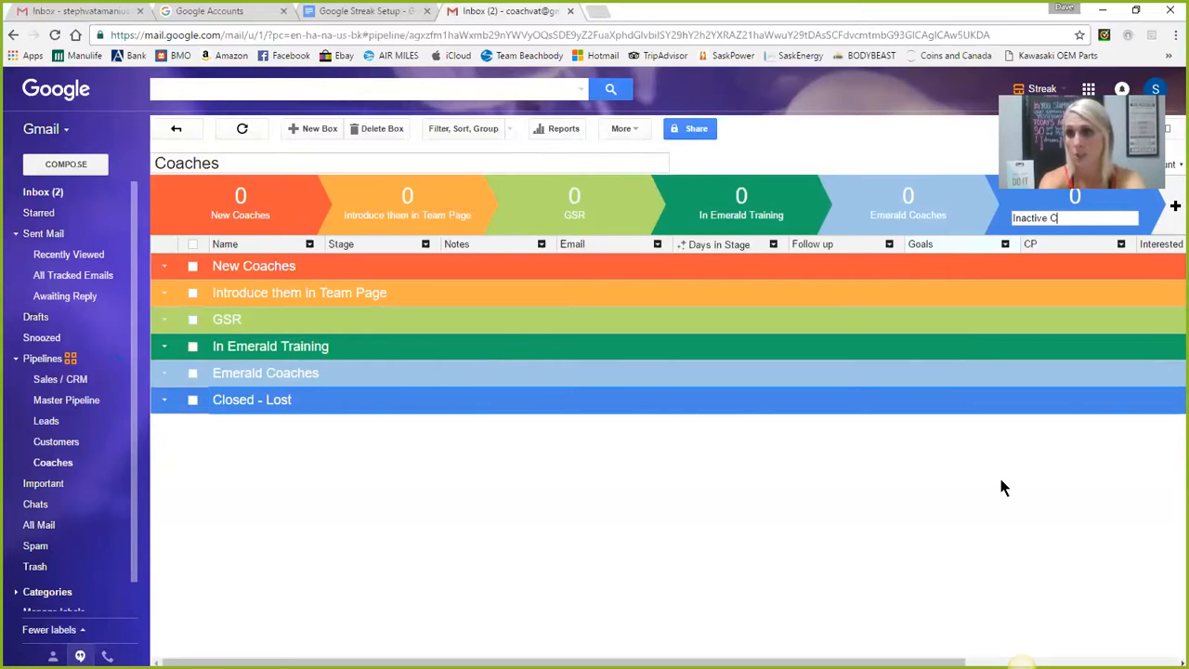
pyautogui.write('oaches')
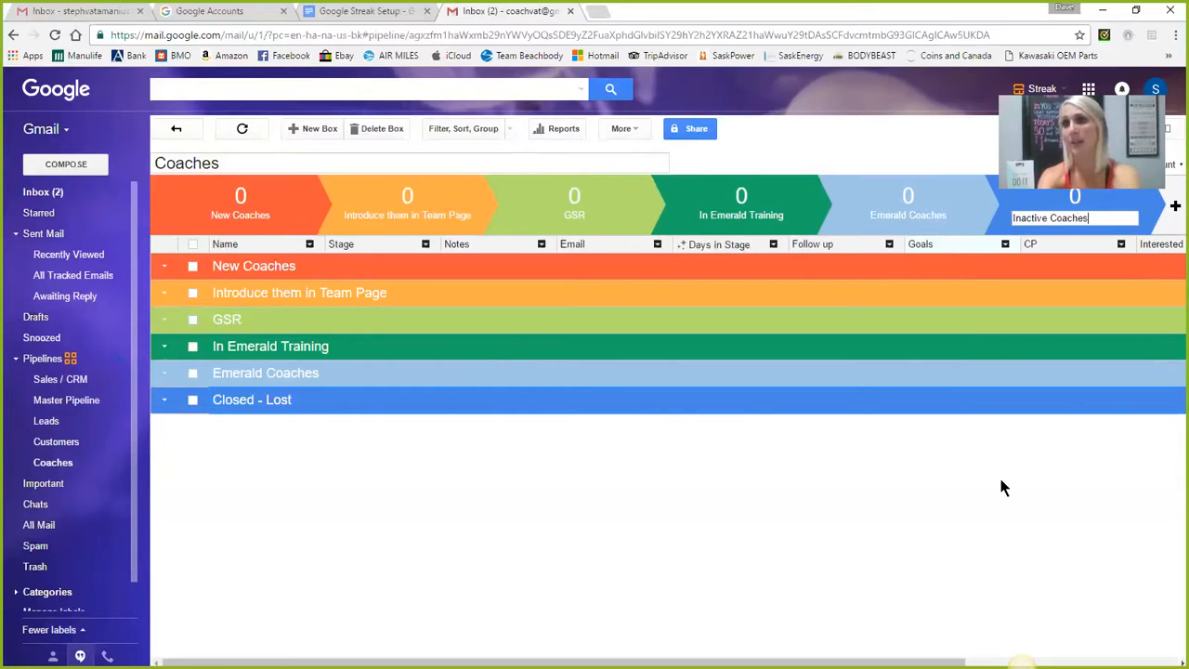
pyautogui.click(947, 522)
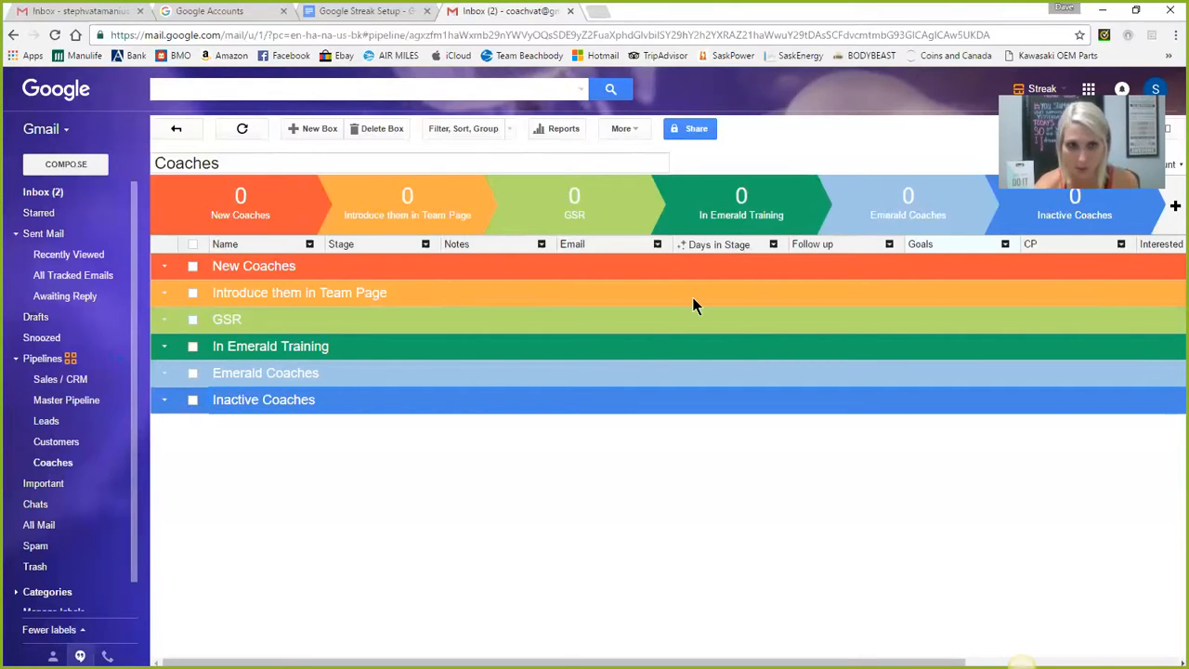
pyautogui.moveTo(594, 663); pyautogui.dragTo(361, 530)
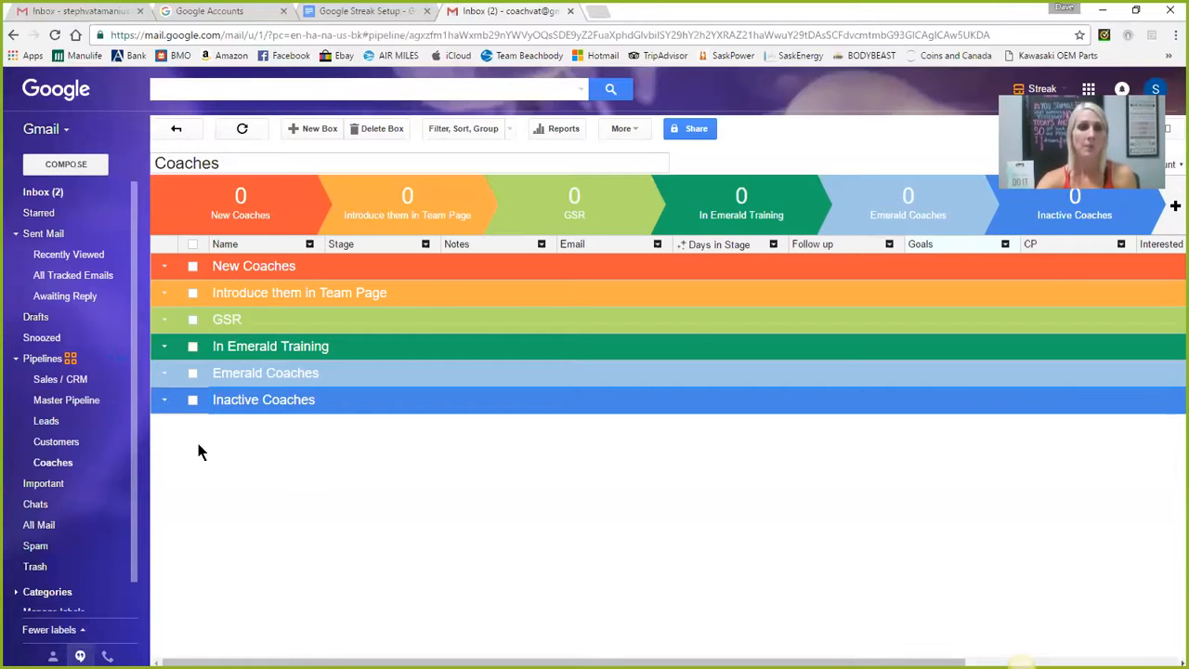
# Step: Hide the Master Pipeline and check that it is listed among the hidden pipelines
pyautogui.click(70, 408)
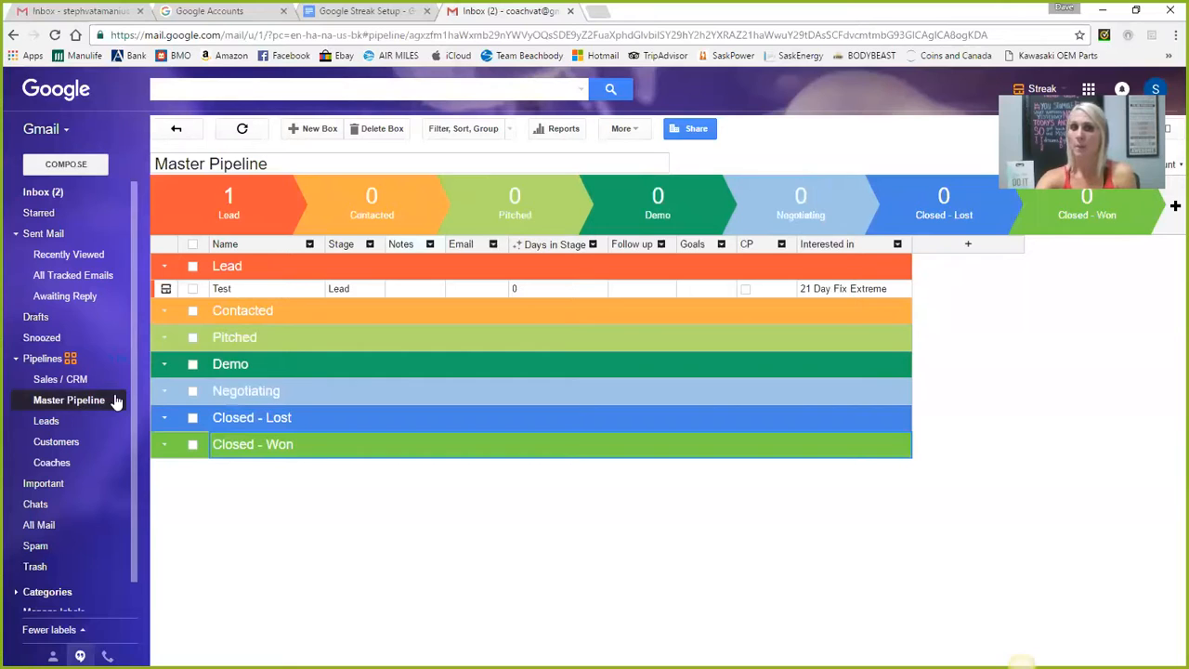
pyautogui.click(116, 402)
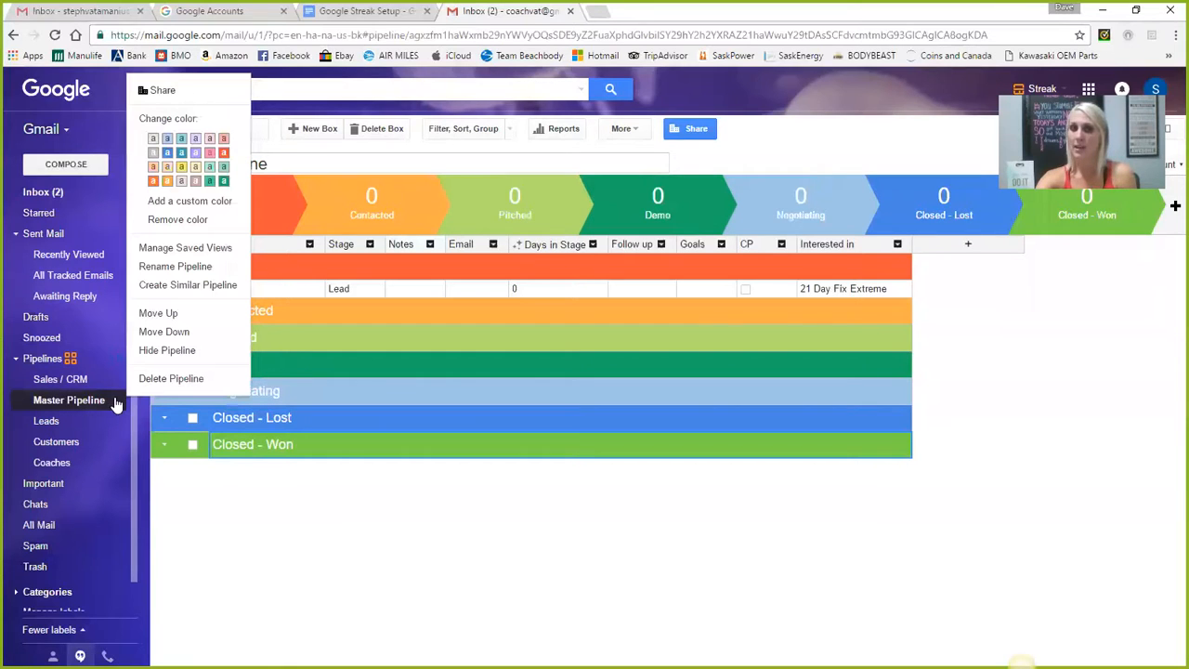
pyautogui.click(153, 350)
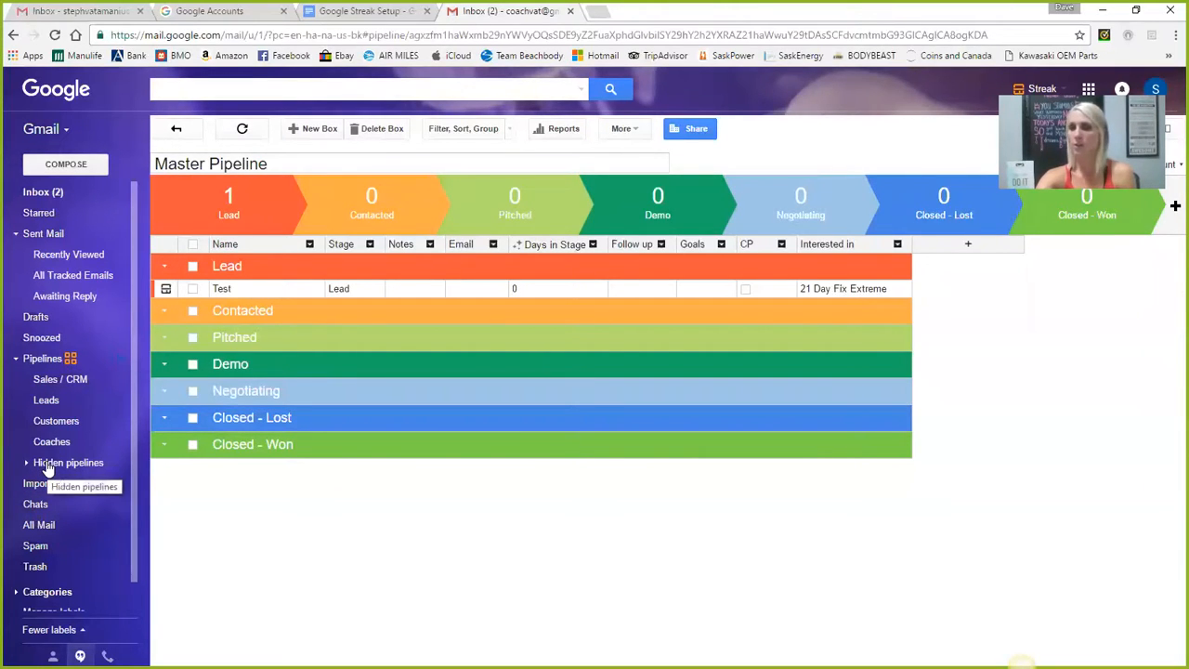
pyautogui.click(49, 464)
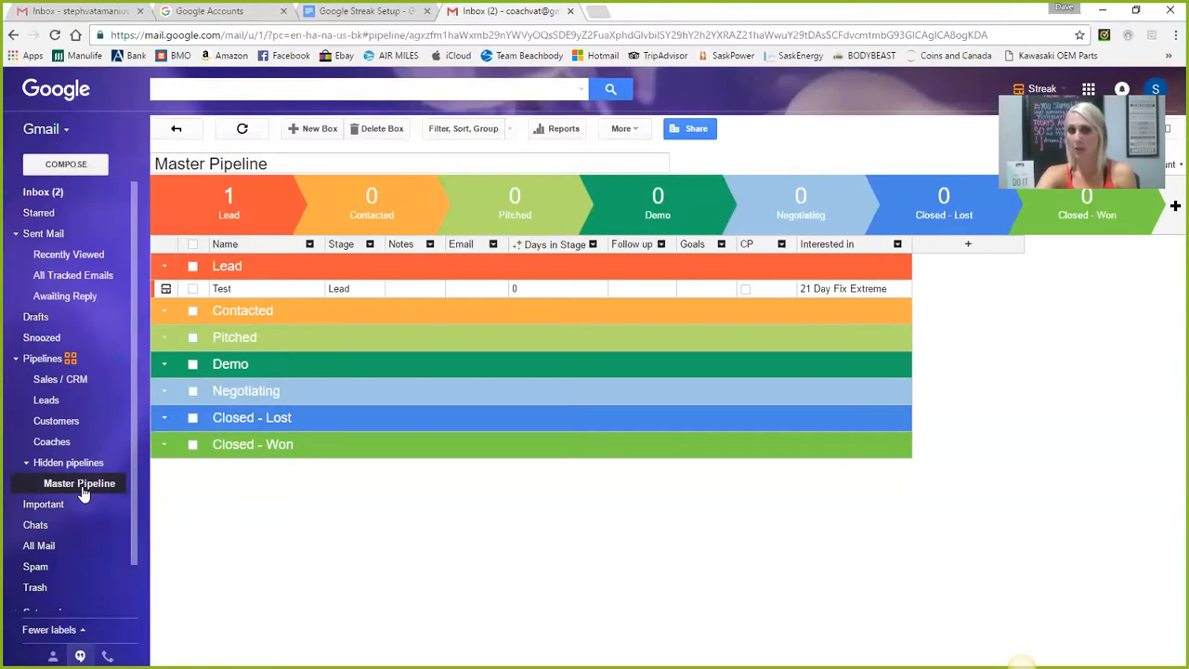
pyautogui.click(26, 464)
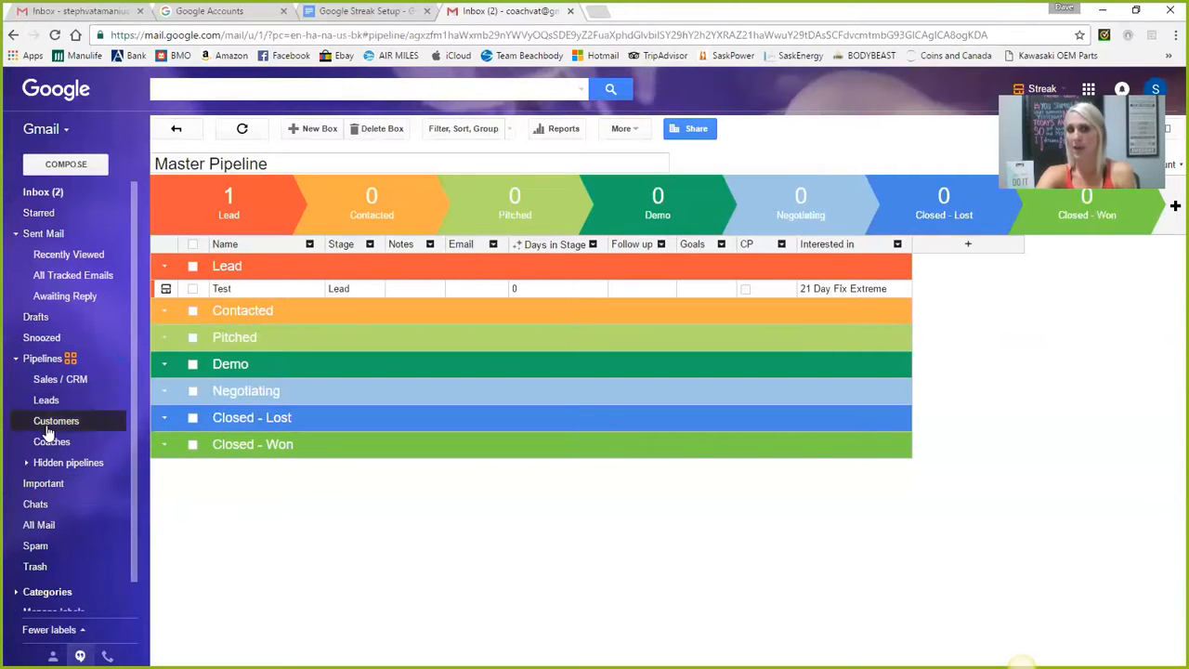
# Step: Delete the Sales / CRM pipeline
pyautogui.rightClick(96, 386)
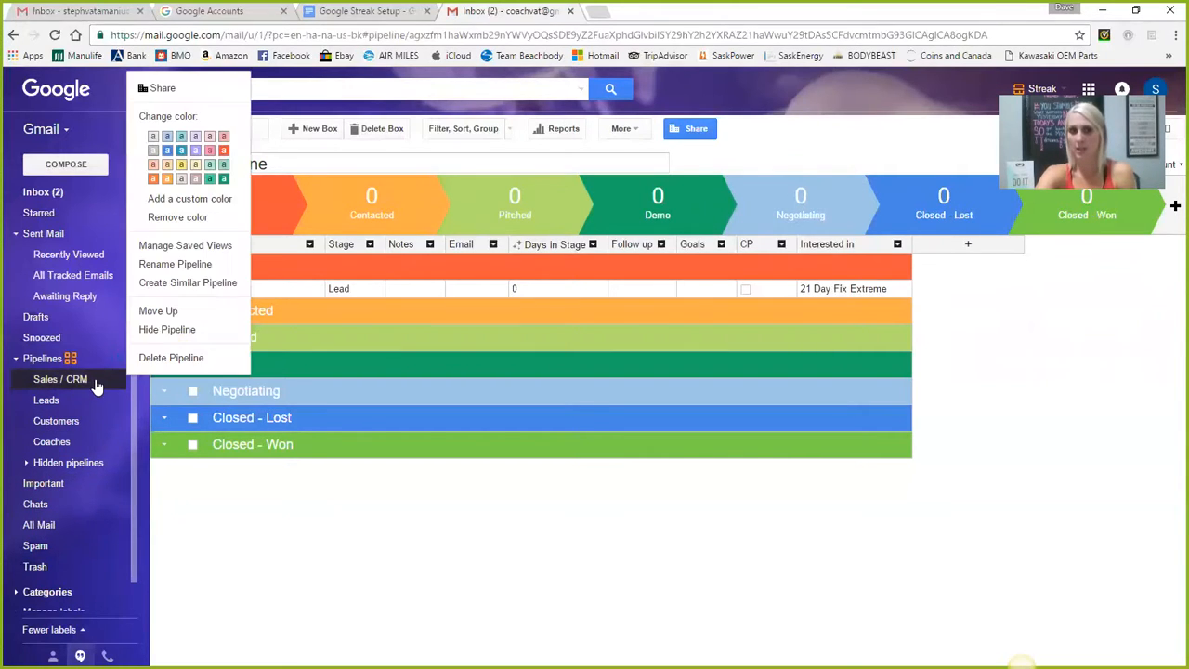
pyautogui.click(160, 358)
pyautogui.click(715, 394)
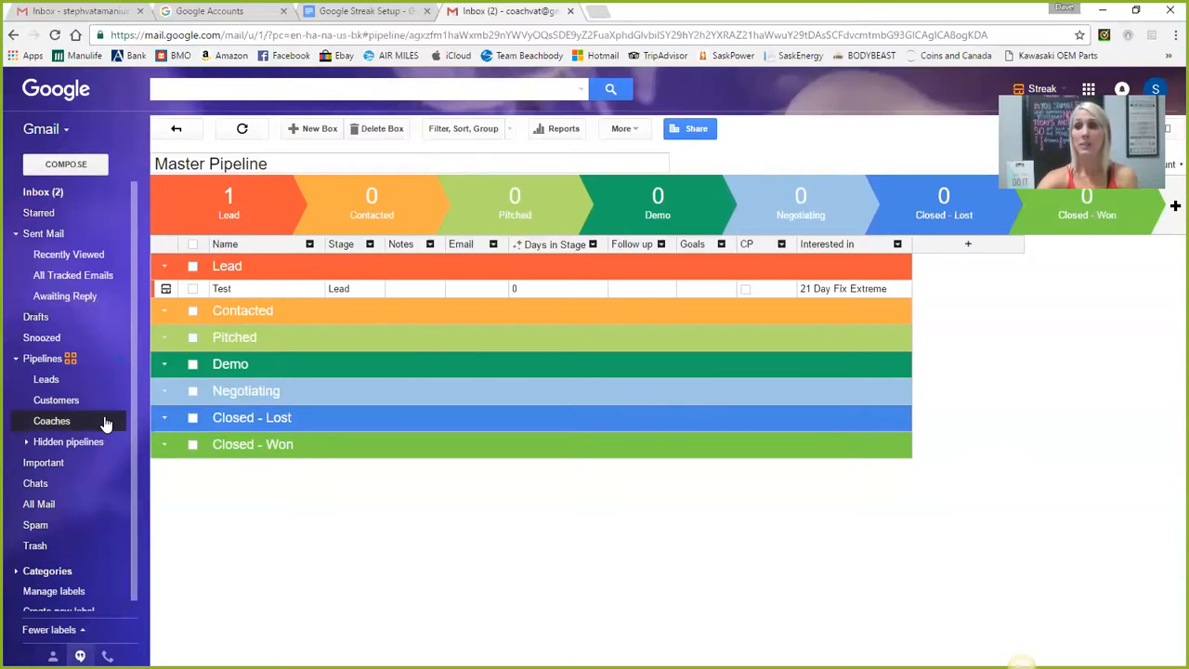
# Step: Add a box with the contact's first name to the New Leads stage of the Leads pipeline and open its details
pyautogui.click(30, 386)
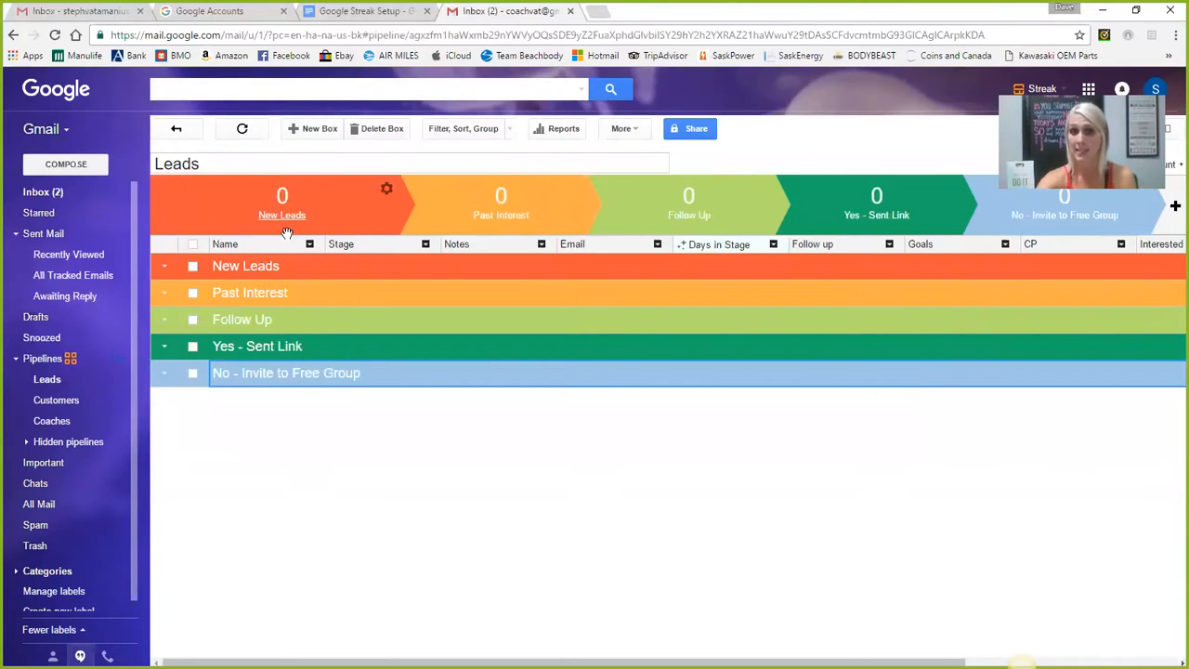
pyautogui.click(309, 133)
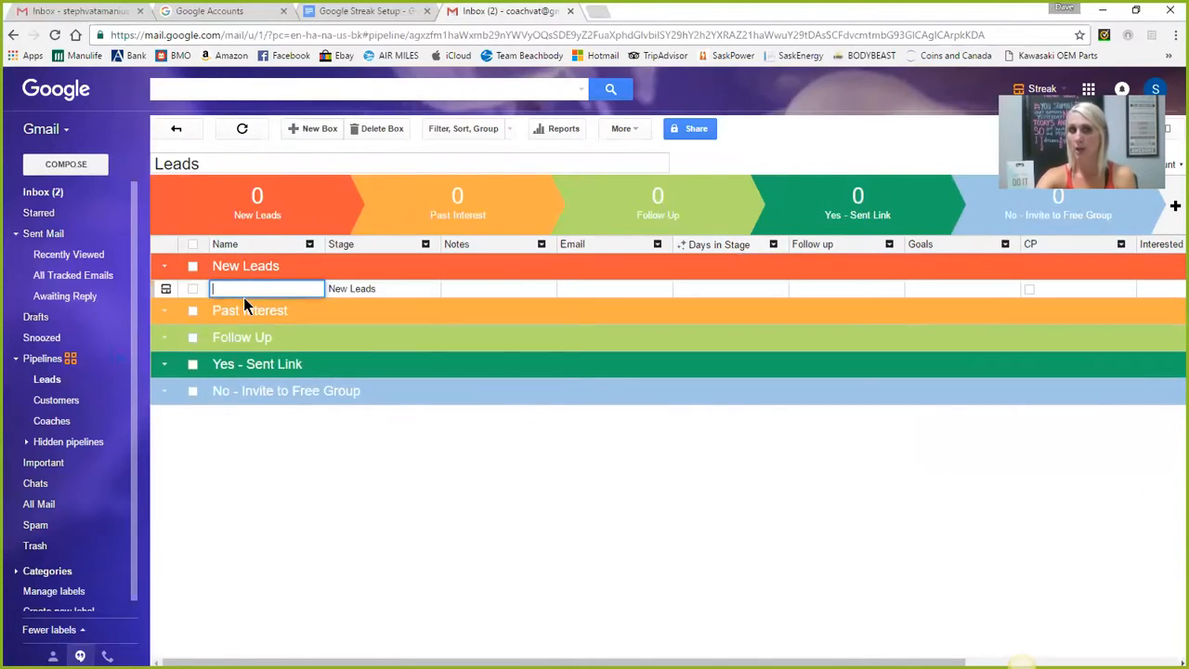
pyautogui.write('Jane')
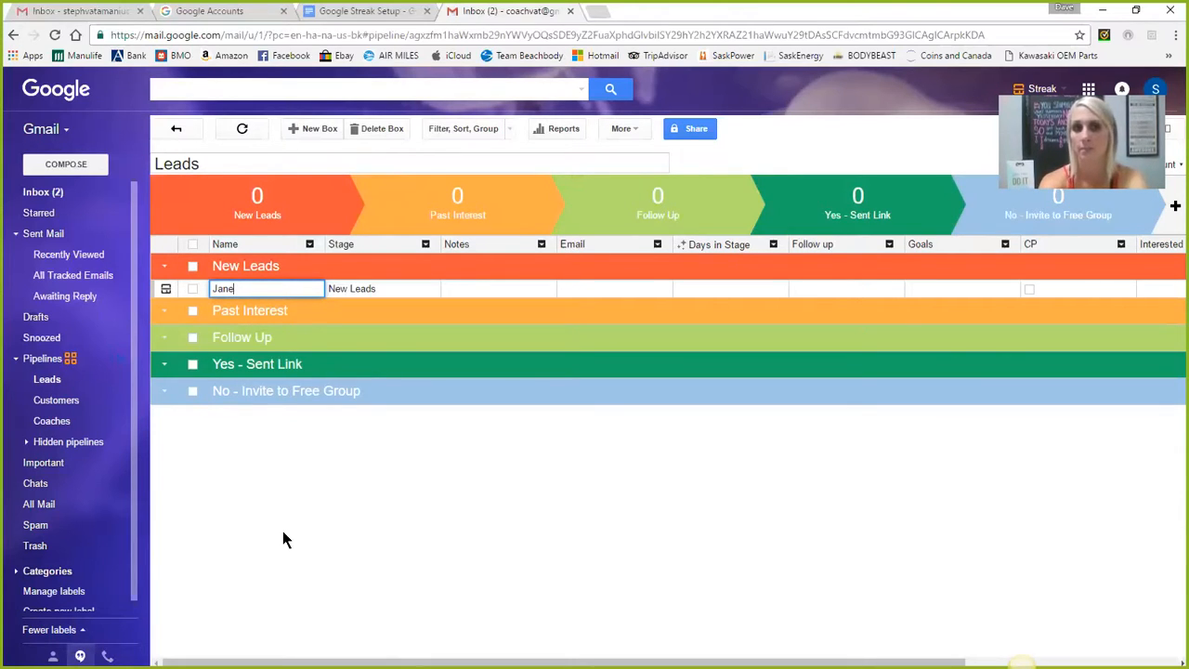
pyautogui.press('Return')
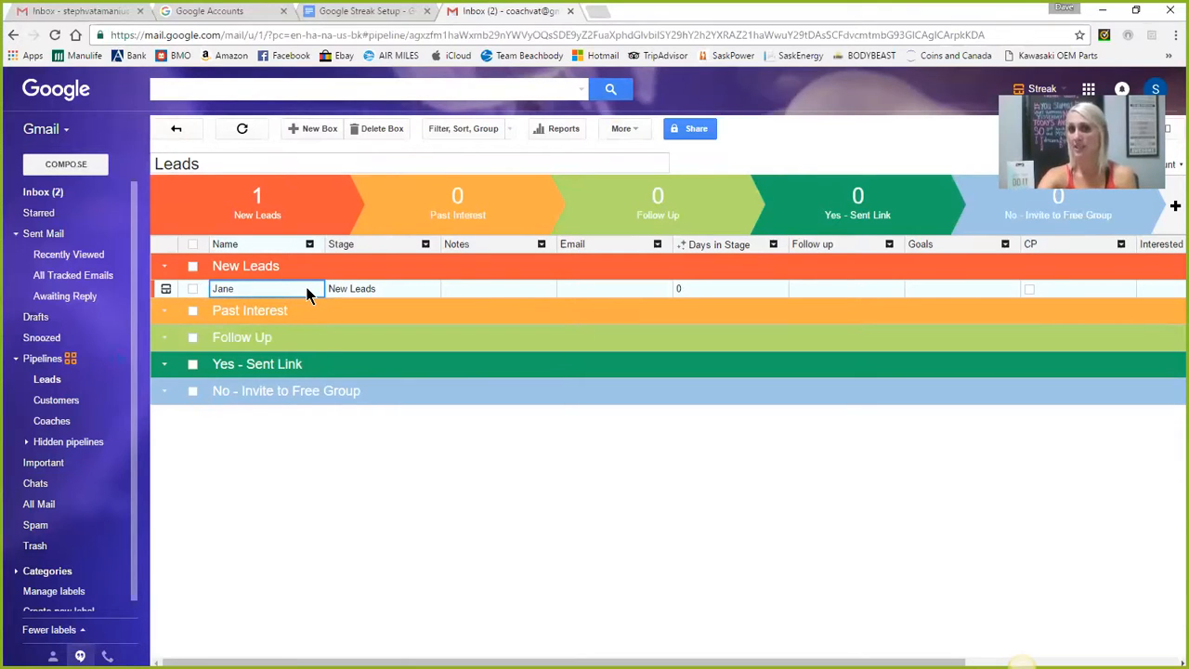
pyautogui.click(165, 290)
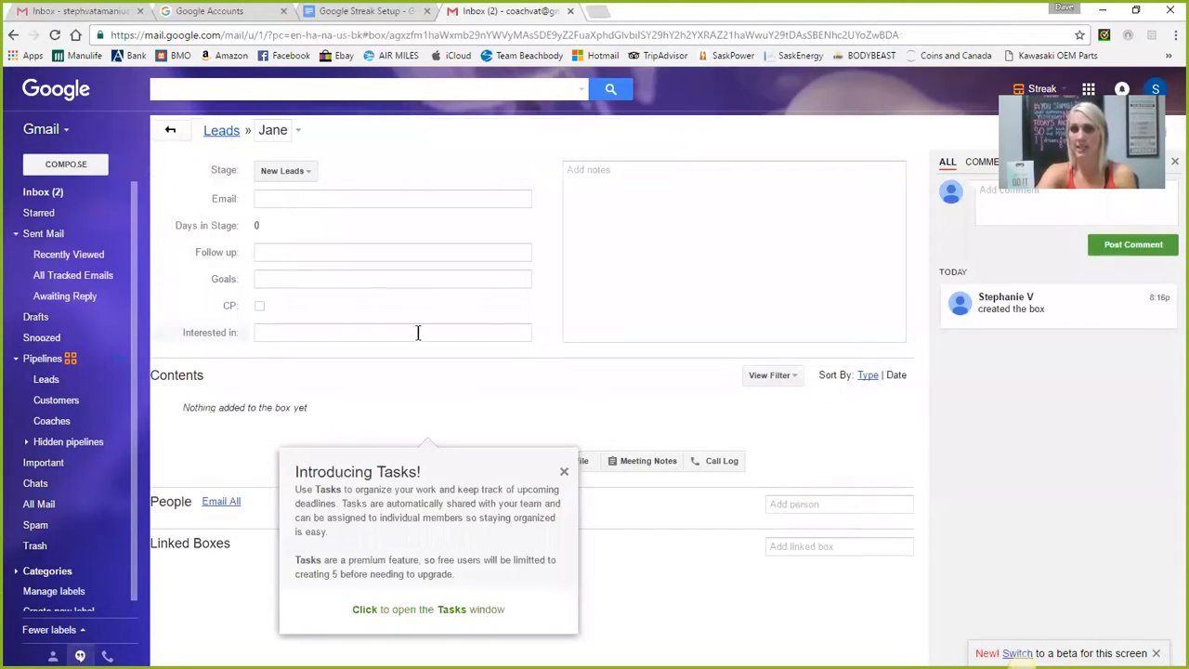
pyautogui.click(564, 472)
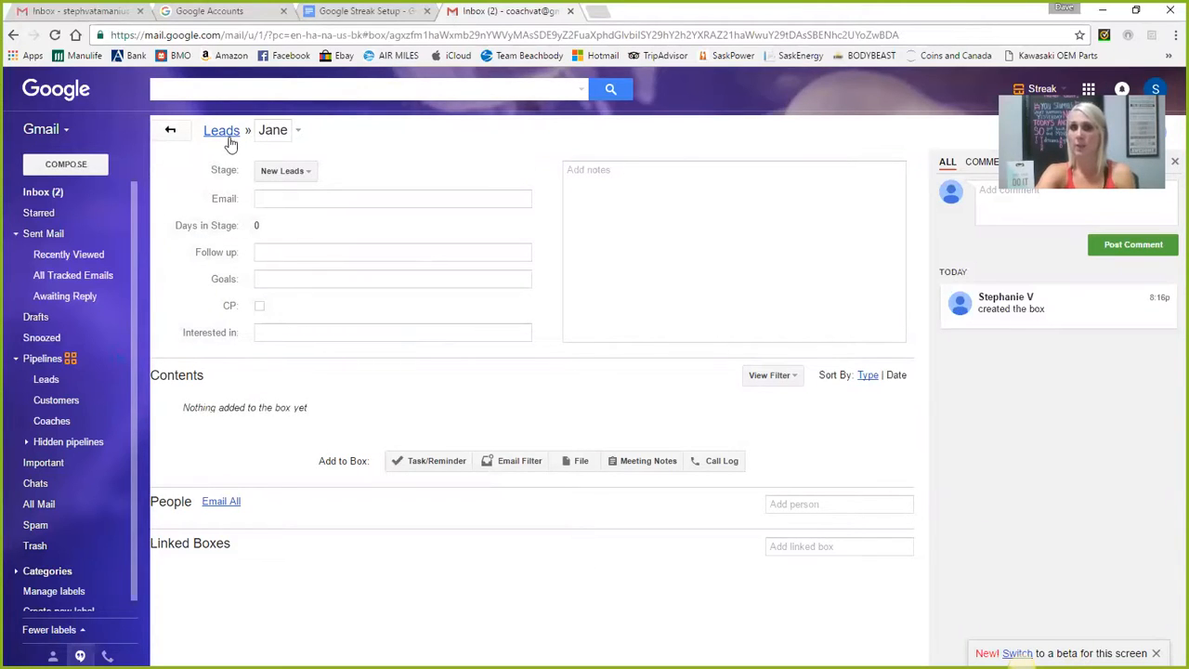
# Step: Examine the fields and notes of the first New Customers box in the other account's My Customers pipeline, and return to the new lead's box
pyautogui.click(53, 11)
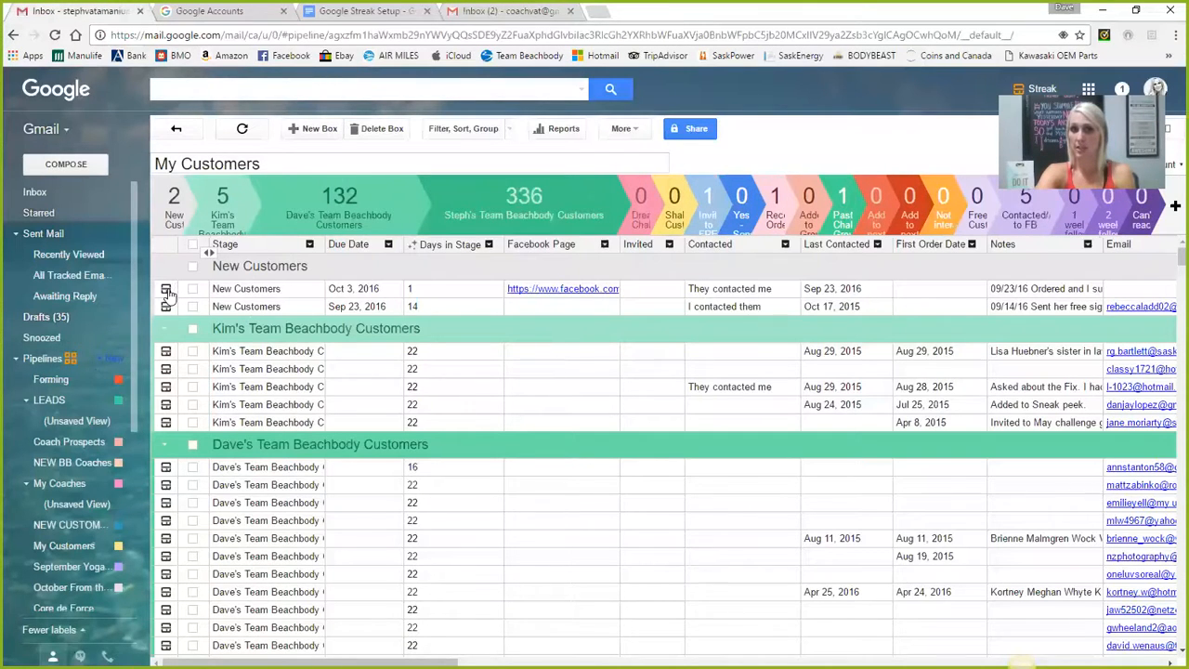
pyautogui.click(165, 290)
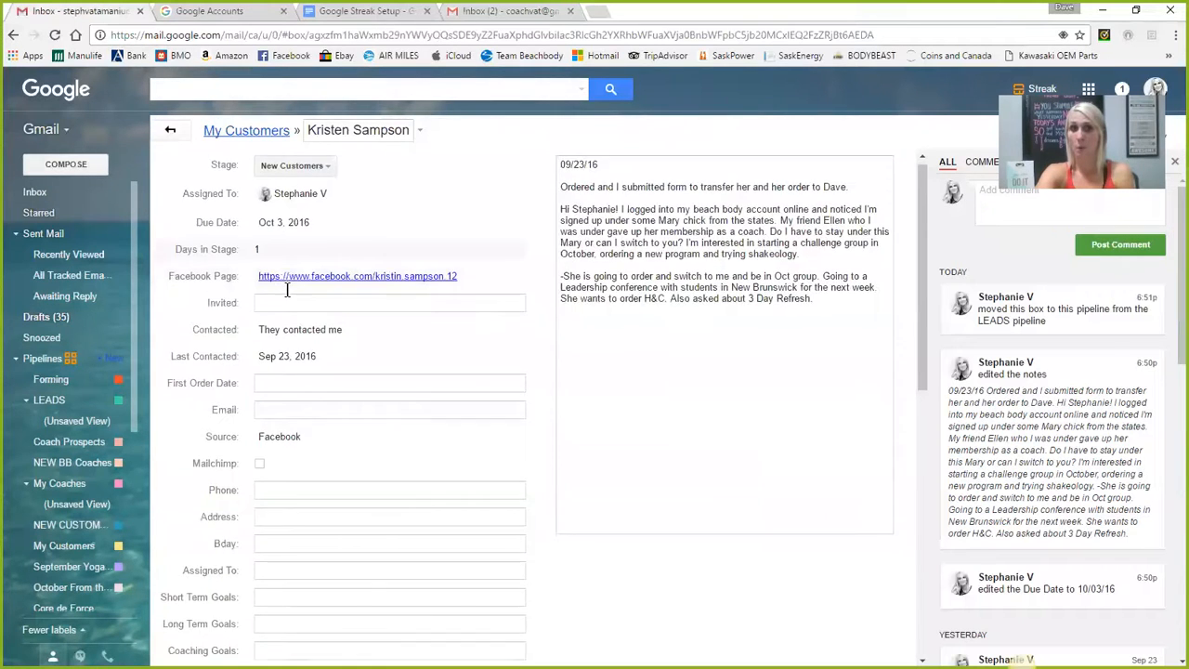
pyautogui.scroll(-4, 284, 320)
pyautogui.scroll(-3, 283, 324)
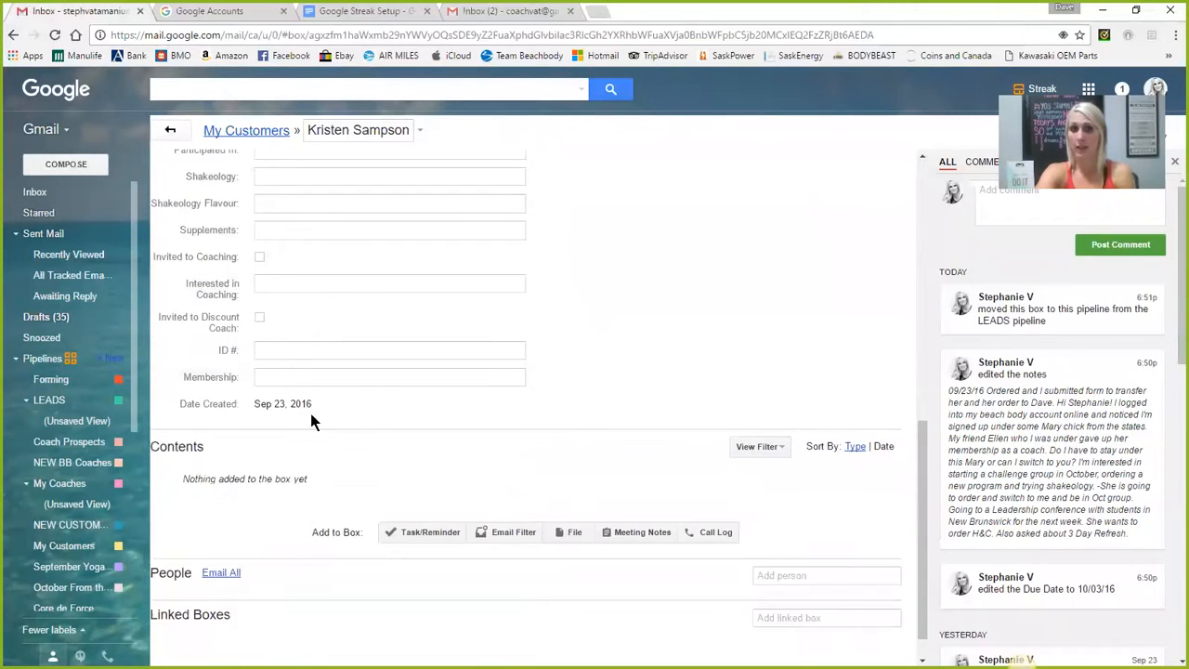
pyautogui.scroll(7, 217, 261)
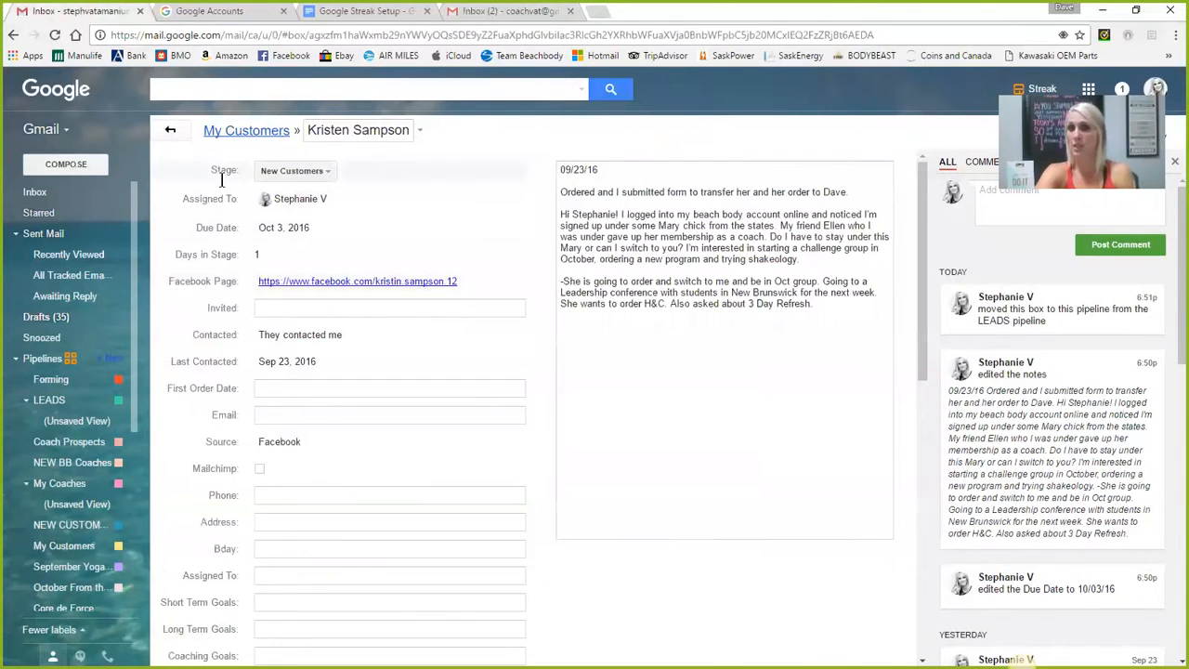
pyautogui.scroll(-3, 237, 396)
pyautogui.scroll(-4, 278, 483)
pyautogui.scroll(7, 302, 530)
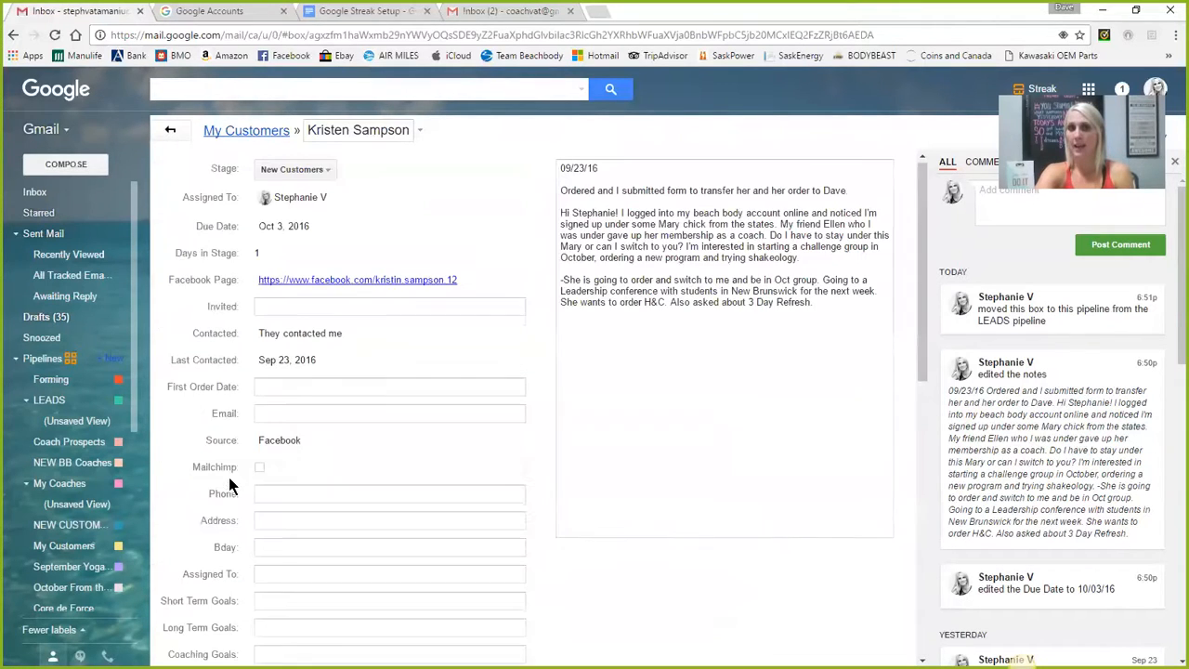
pyautogui.click(408, 12)
pyautogui.click(461, 17)
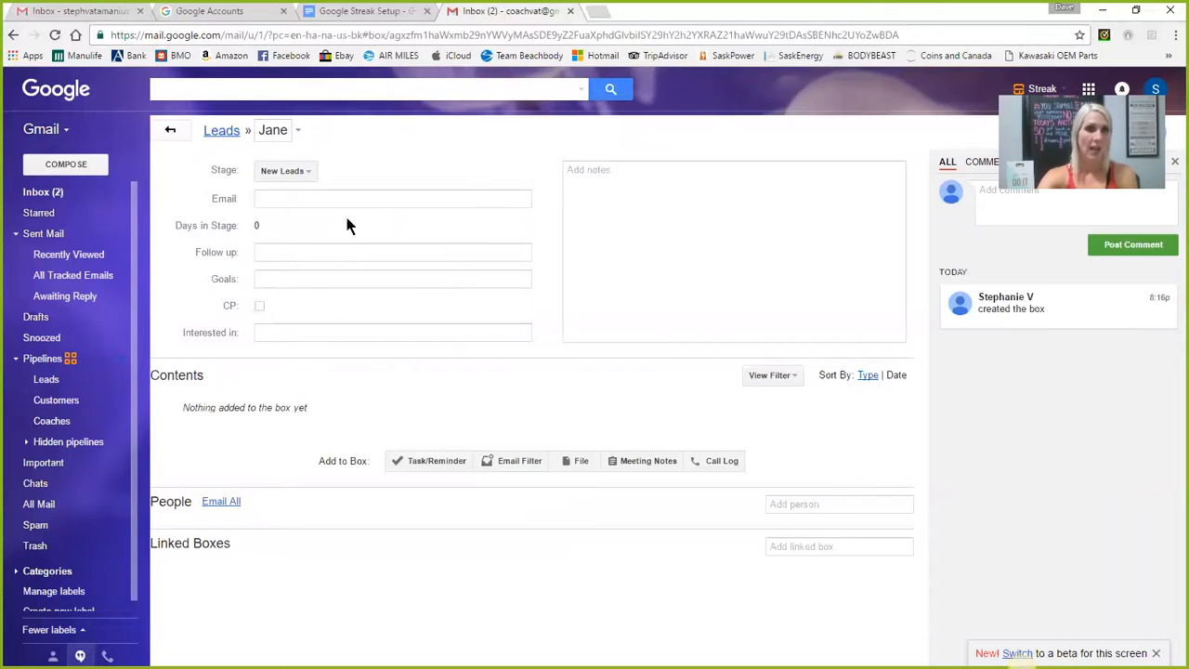
# Step: Enter the note "09/24/16 She sent me a message asking about the 21 Day Fix." in the new lead's box
pyautogui.click(284, 195)
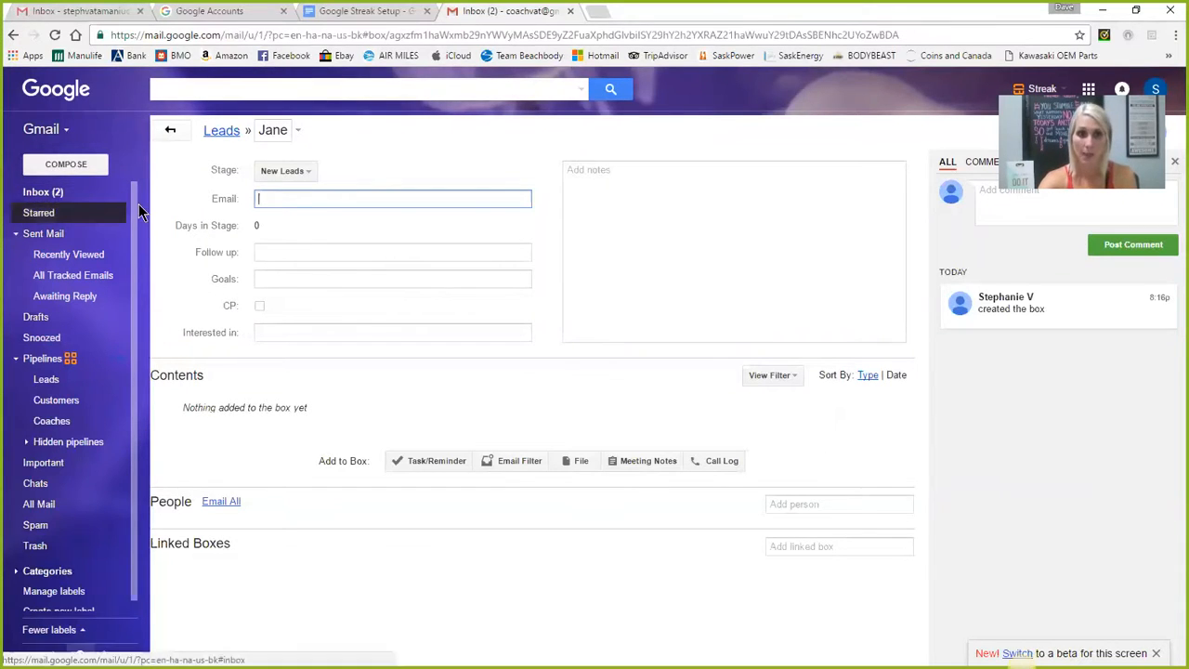
pyautogui.click(278, 252)
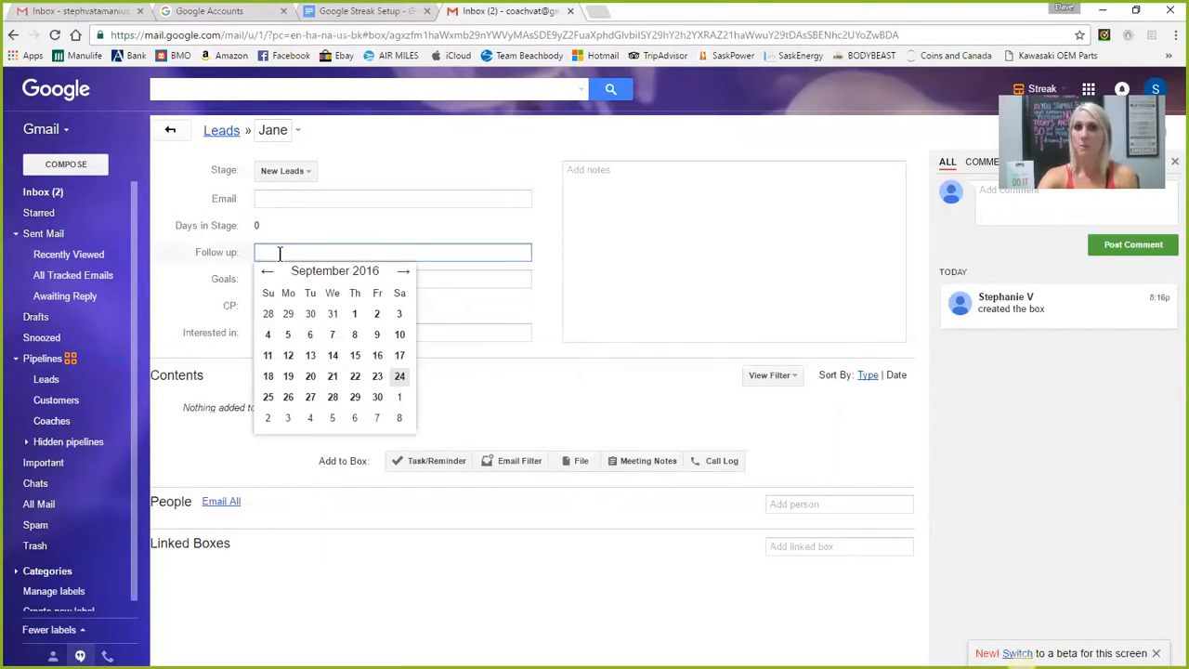
pyautogui.click(580, 259)
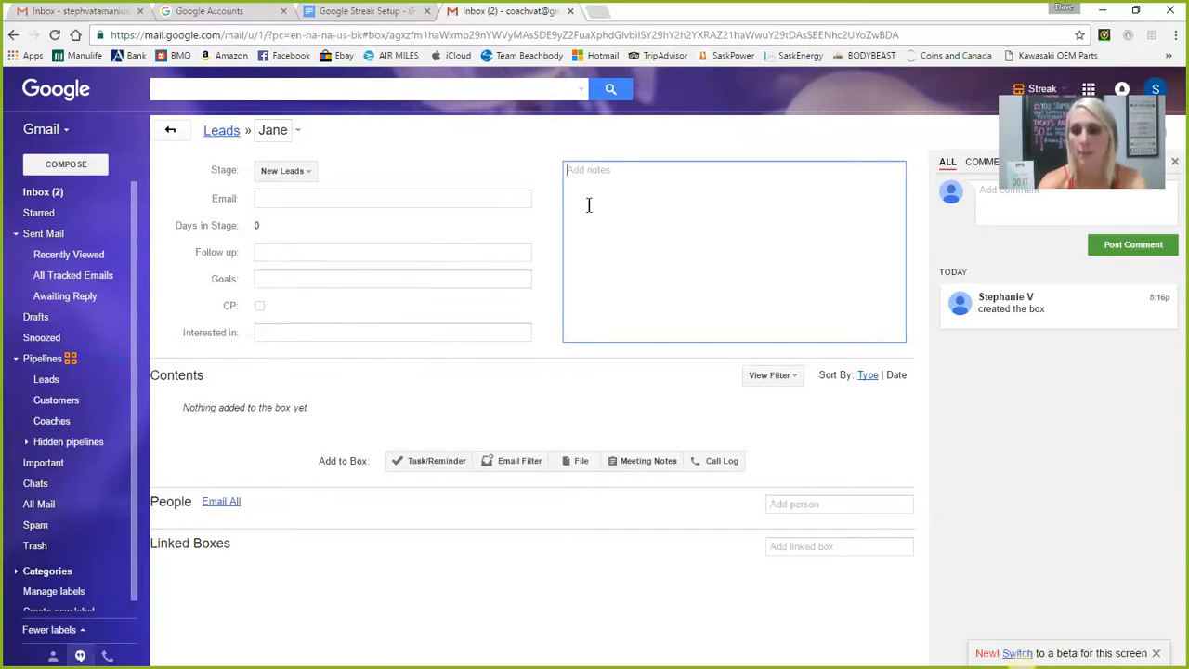
pyautogui.write('09/24/16')
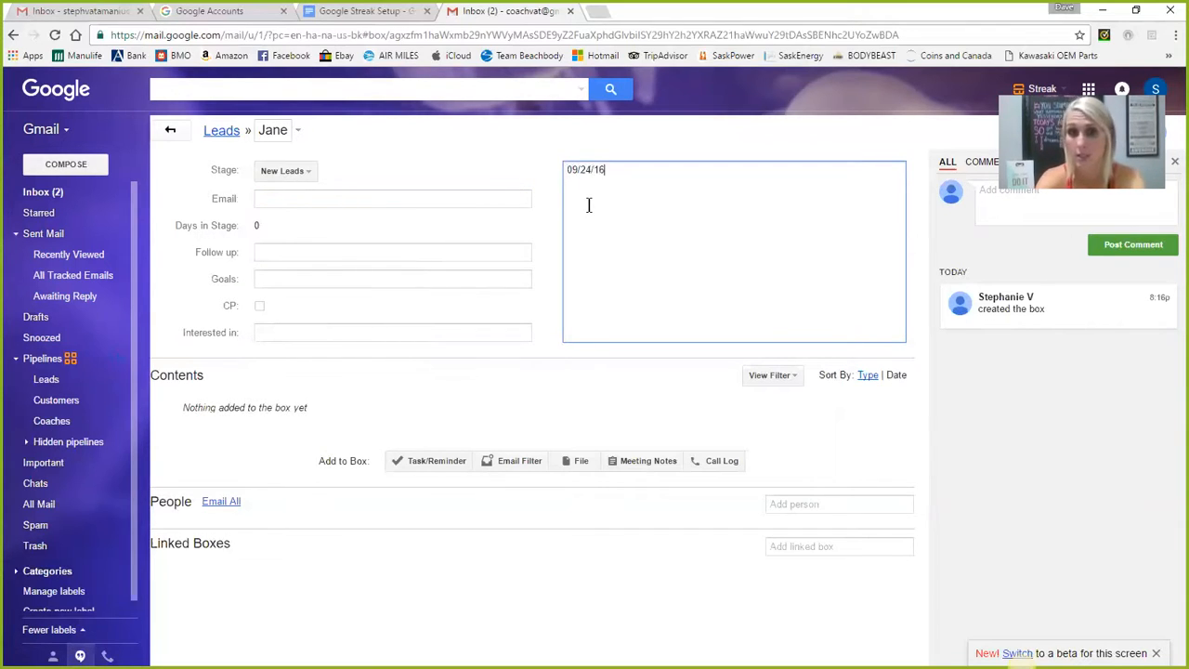
pyautogui.write(' She sent me a message asking about th')
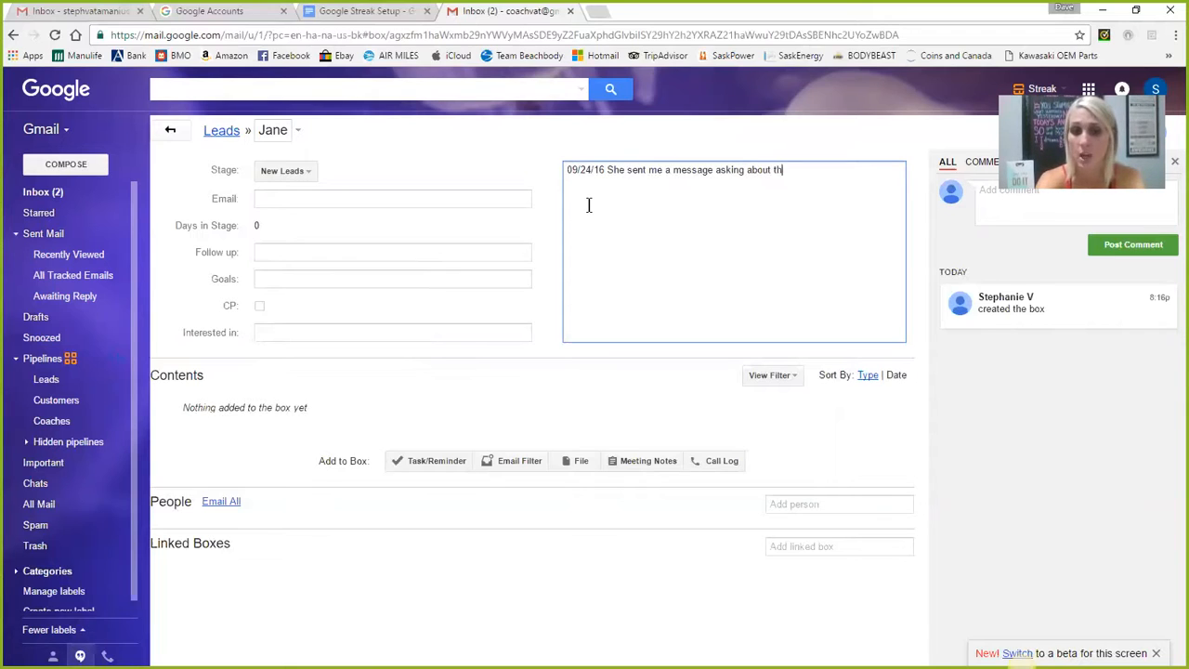
pyautogui.write('e 21 Day Fix')
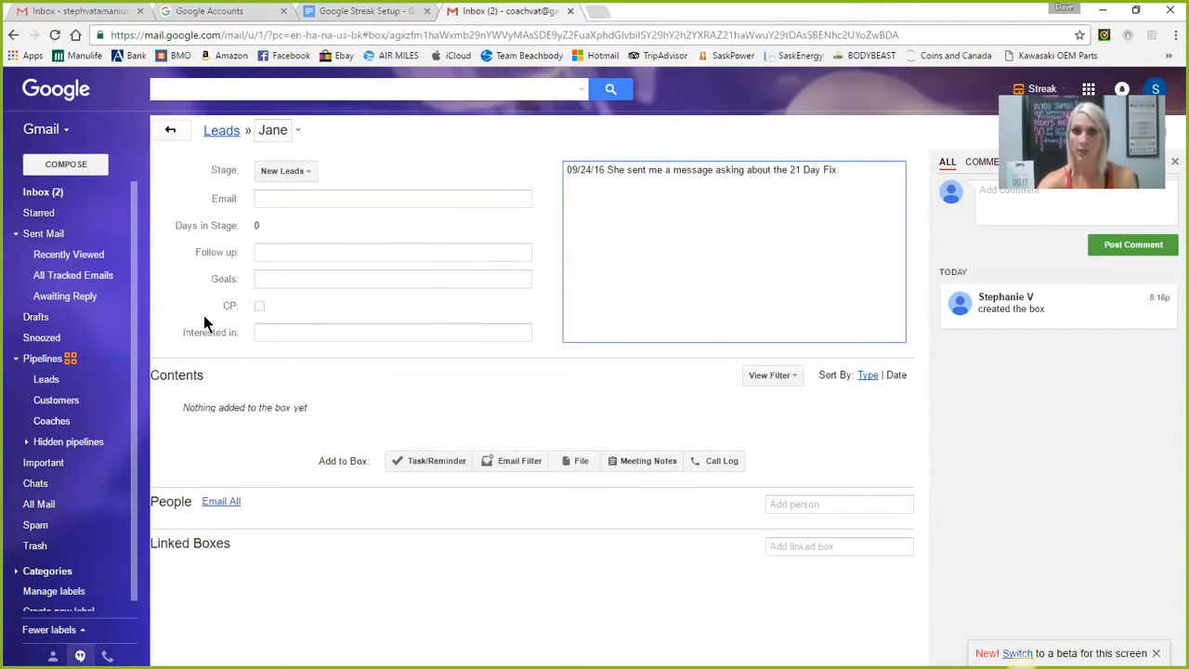
# Step: Set the lead's Interested in field to 21 Day Fix
pyautogui.click(268, 341)
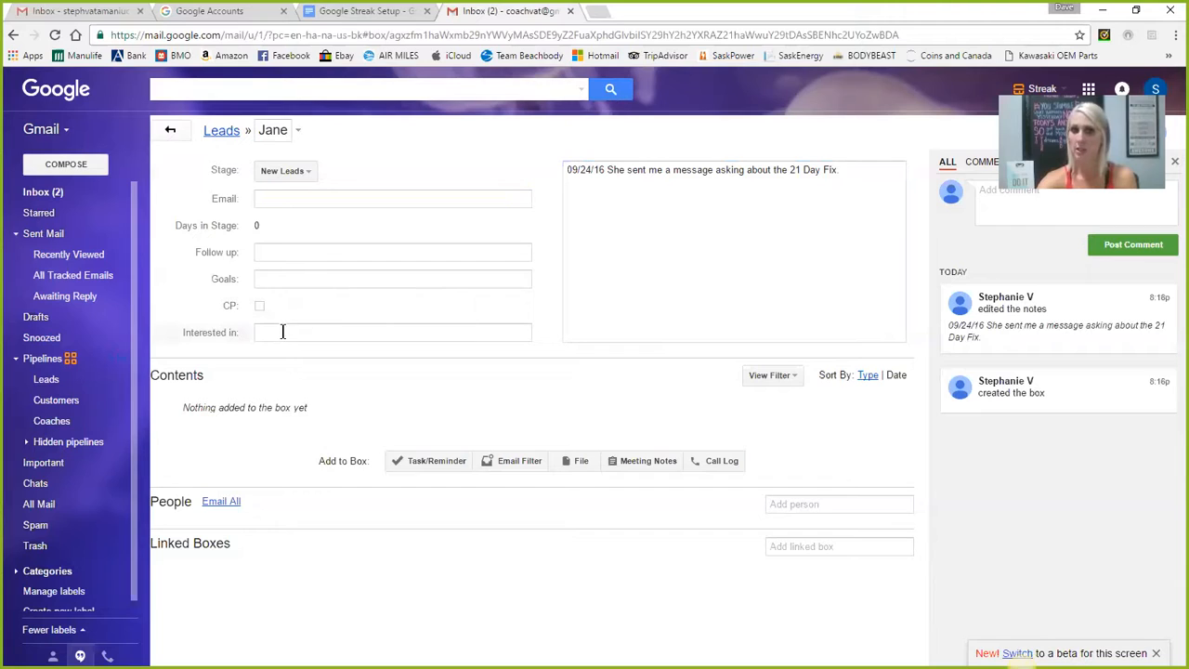
pyautogui.click(279, 332)
pyautogui.click(295, 361)
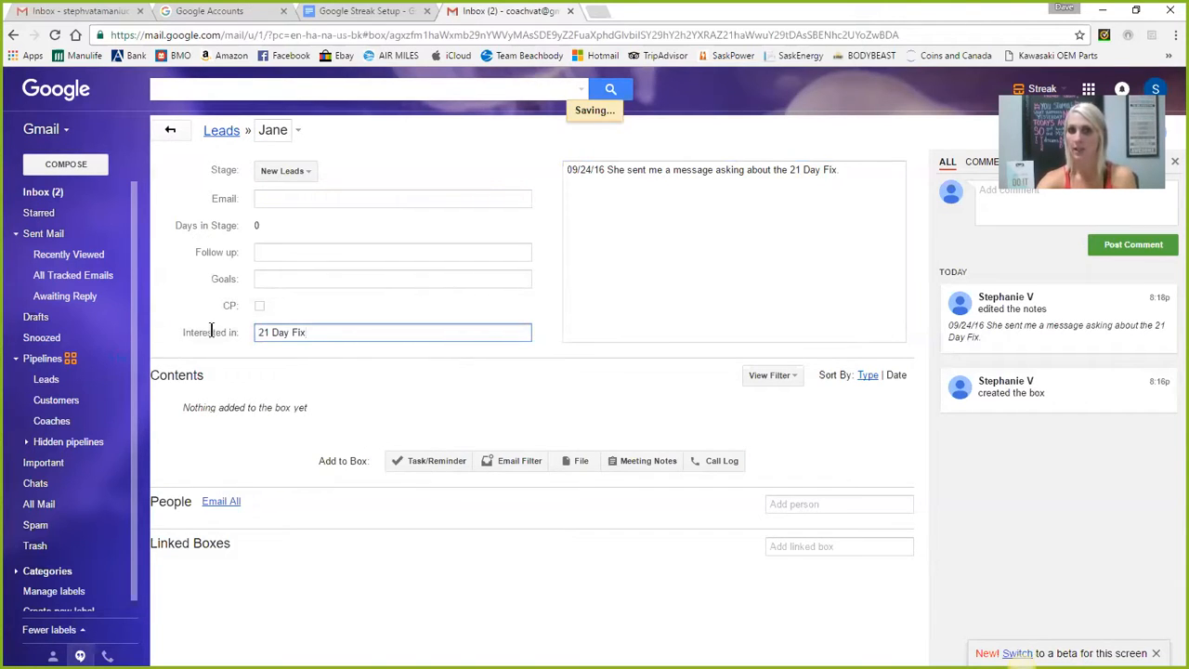
pyautogui.click(587, 333)
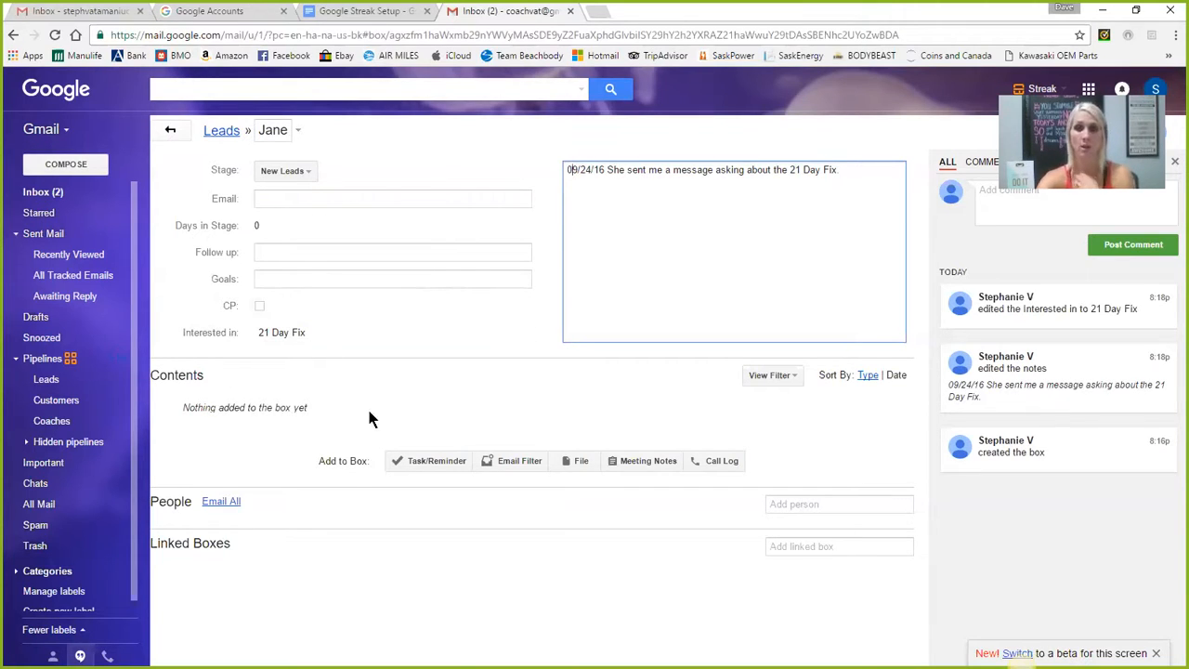
# Step: Enter "to lose 10 pounds by Christmas." as the lead's goals
pyautogui.click(275, 278)
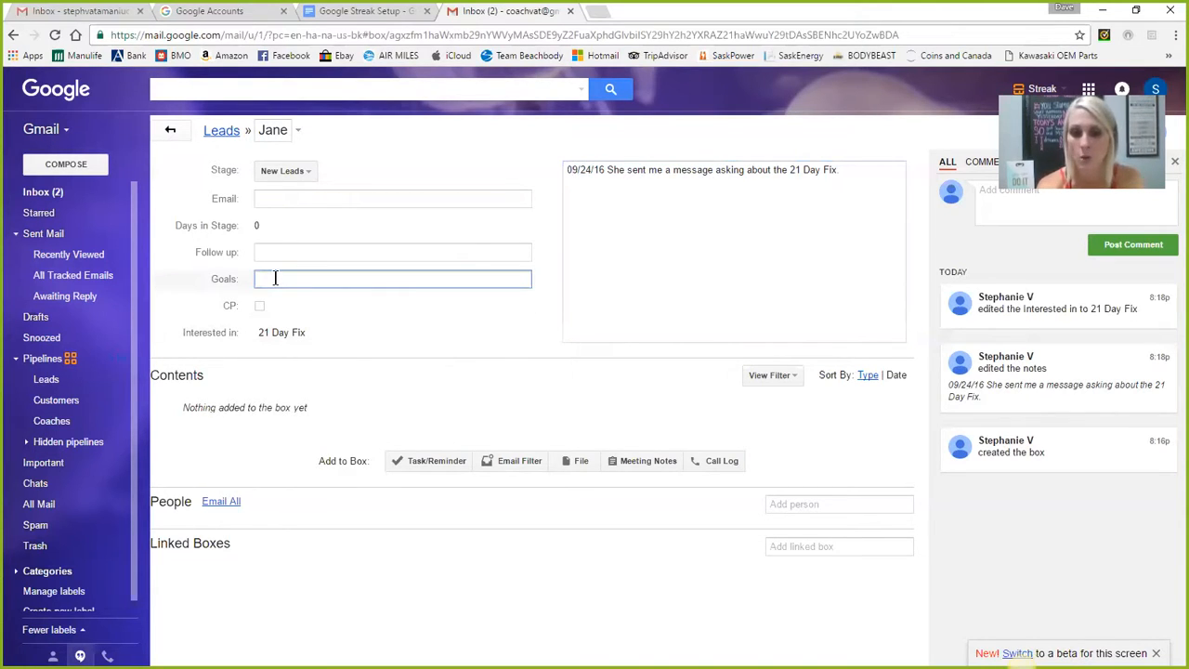
pyautogui.write('to lose ')
pyautogui.write('30 pounds')
pyautogui.press('BackSpace')
pyautogui.press('BackSpace')
pyautogui.press('BackSpace')
pyautogui.press('BackSpace')
pyautogui.press('BackSpace')
pyautogui.press('BackSpace')
pyautogui.press('BackSpace')
pyautogui.press('BackSpace')
pyautogui.press('BackSpace')
pyautogui.press('BackSpace')
pyautogui.write('10 o')
pyautogui.press('BackSpace')
pyautogui.write('pounds bt')
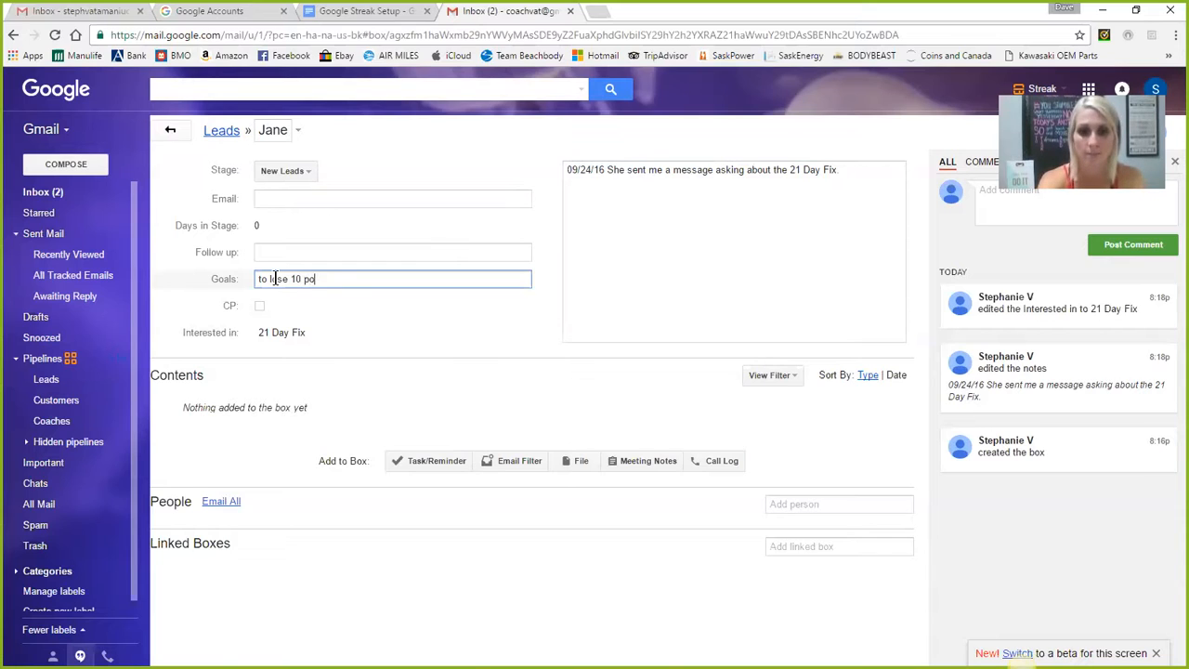
pyautogui.press('BackSpace')
pyautogui.press('BackSpace')
pyautogui.write('y ')
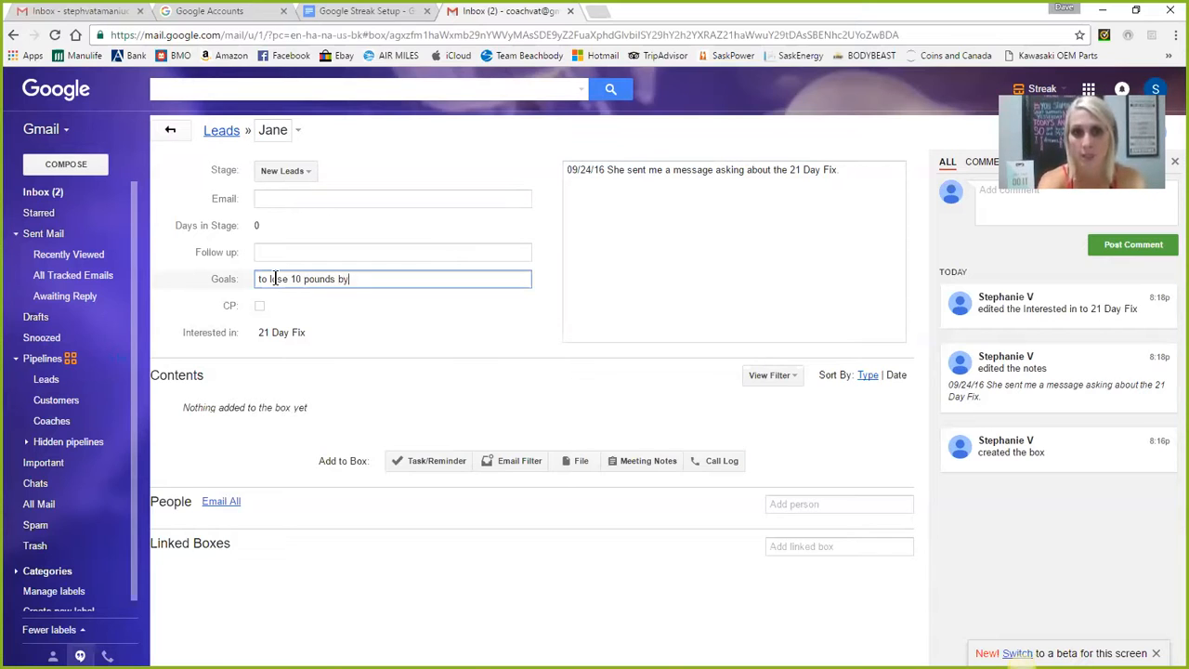
pyautogui.write('Christmas.')
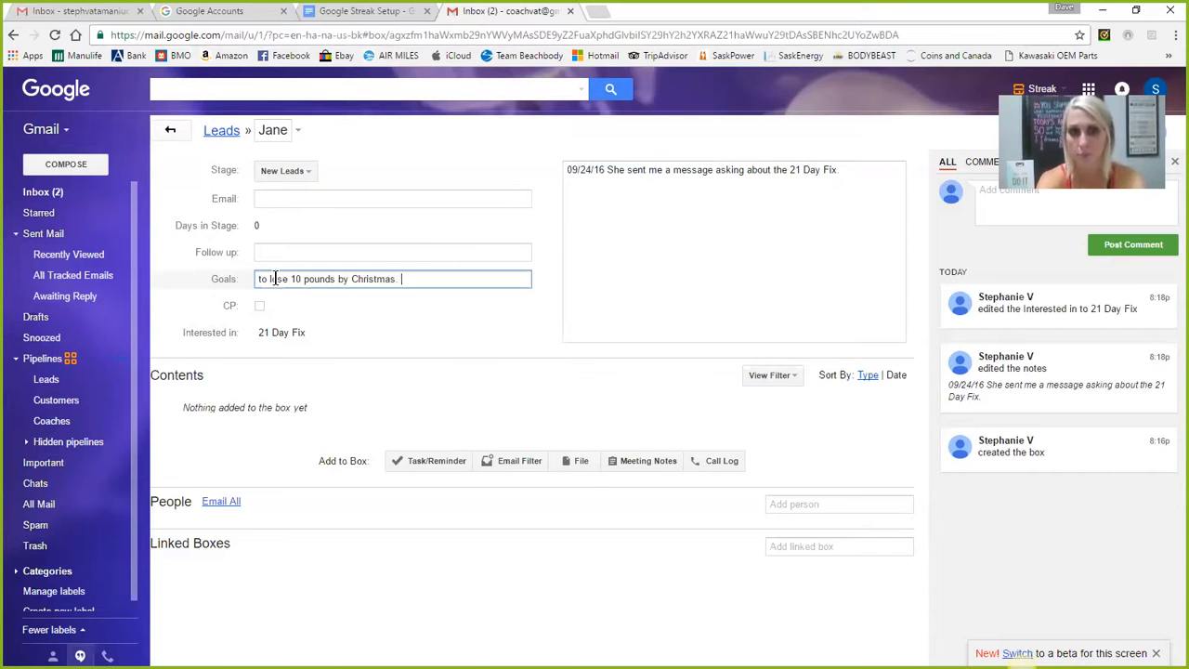
pyautogui.click(400, 319)
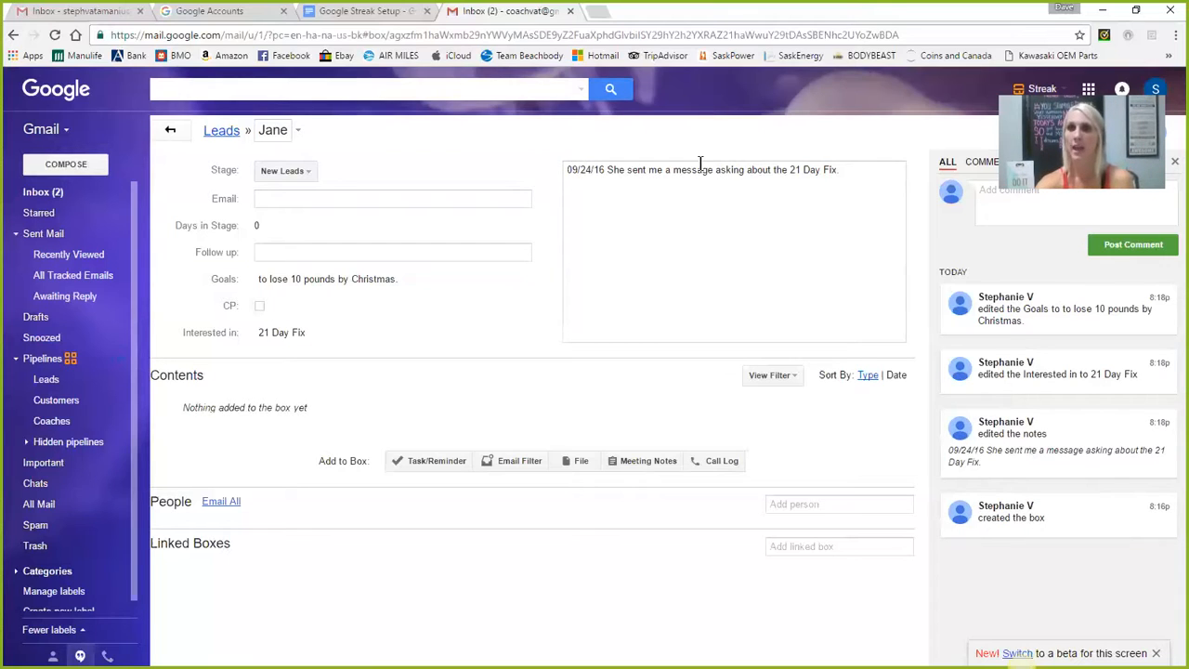
# Step: Set the lead's follow-up date to September 26, 2016, and return to the Leads pipeline
pyautogui.click(884, 171)
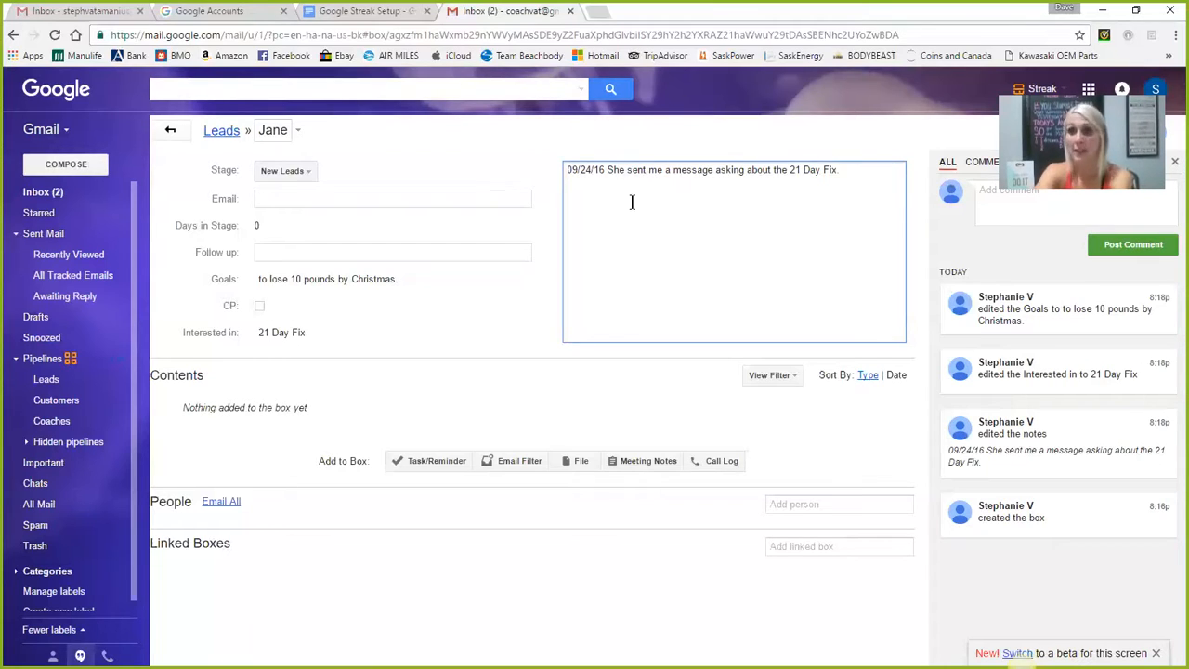
pyautogui.click(300, 252)
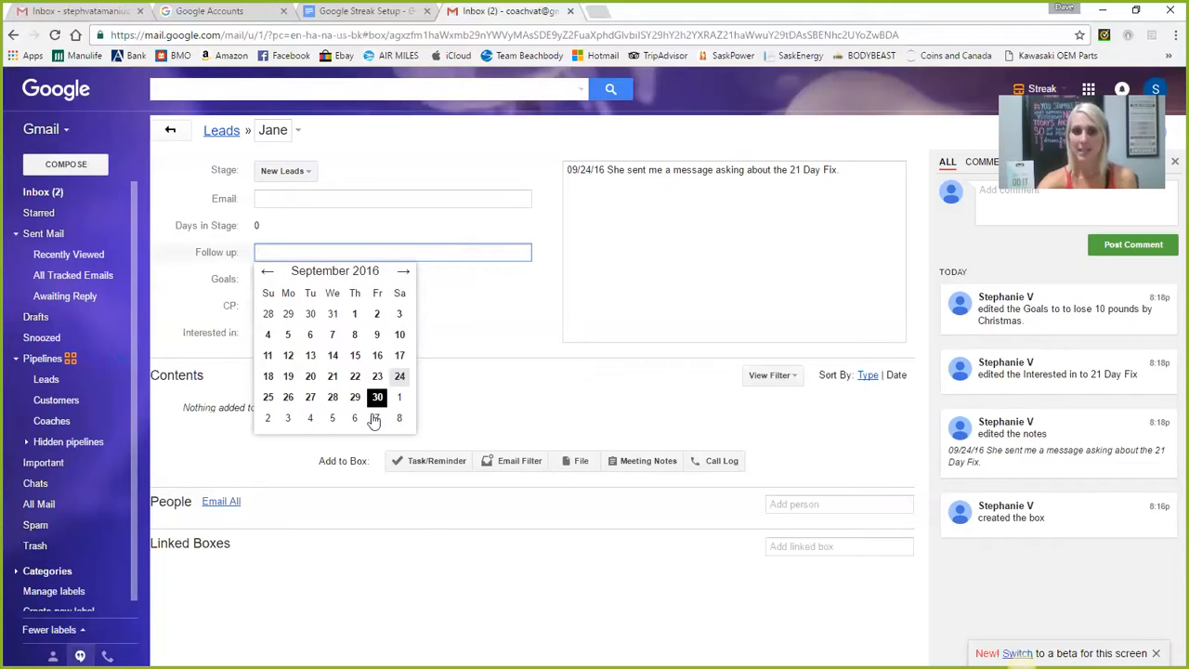
pyautogui.click(288, 398)
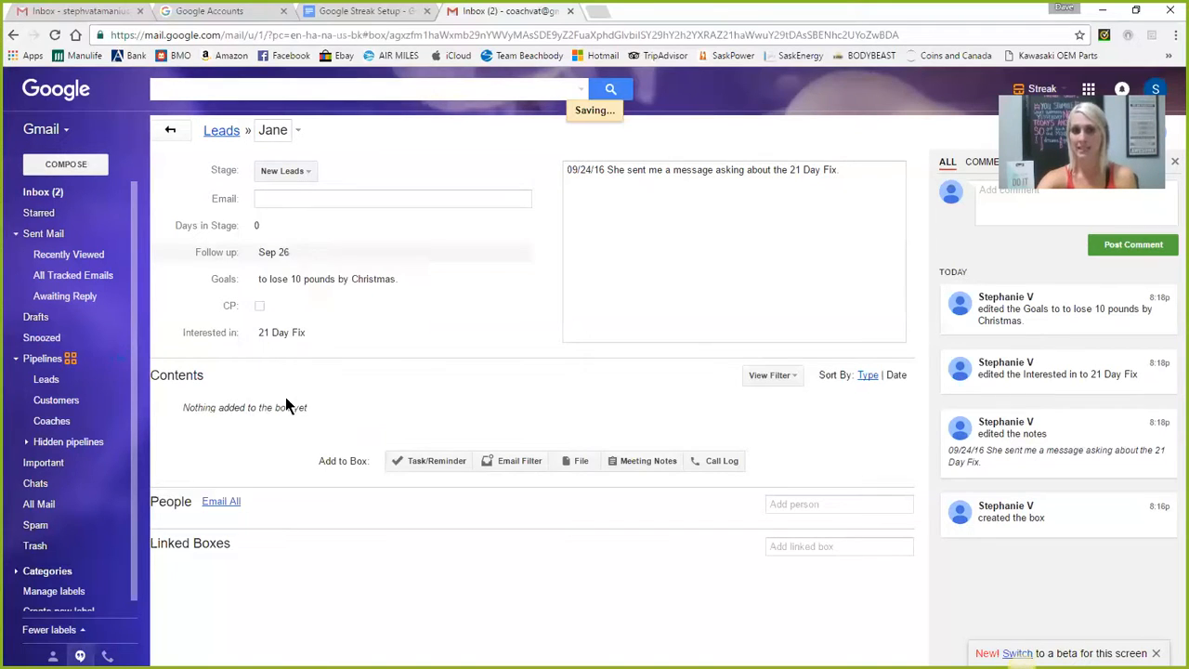
pyautogui.click(432, 331)
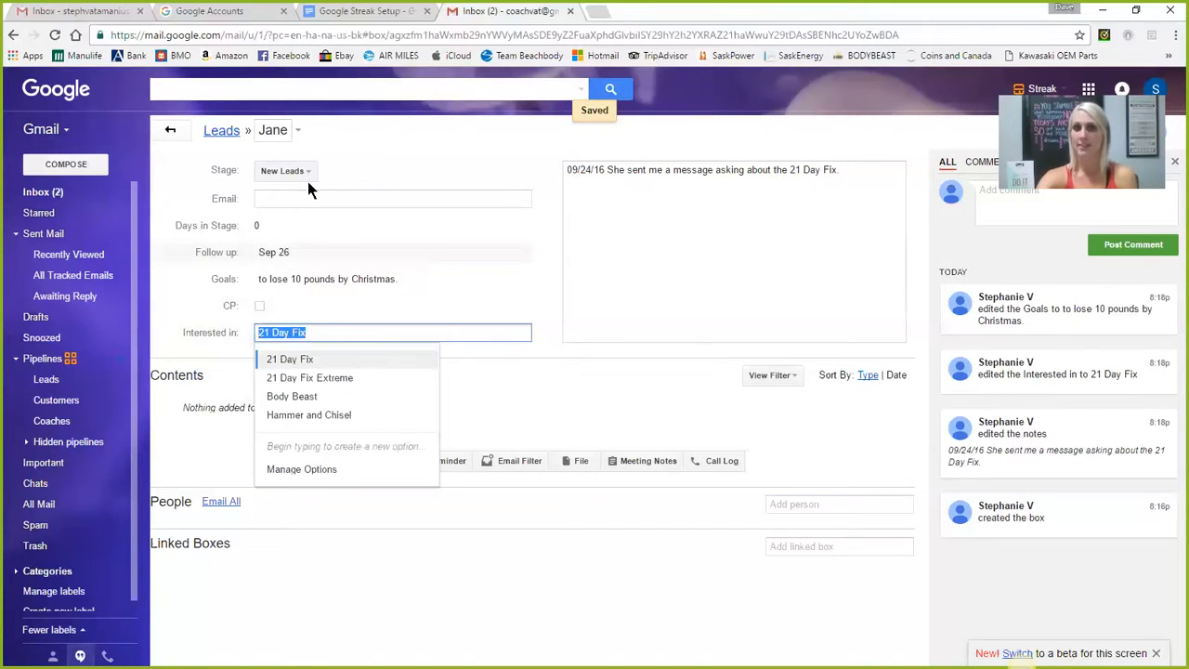
pyautogui.click(452, 305)
pyautogui.click(220, 135)
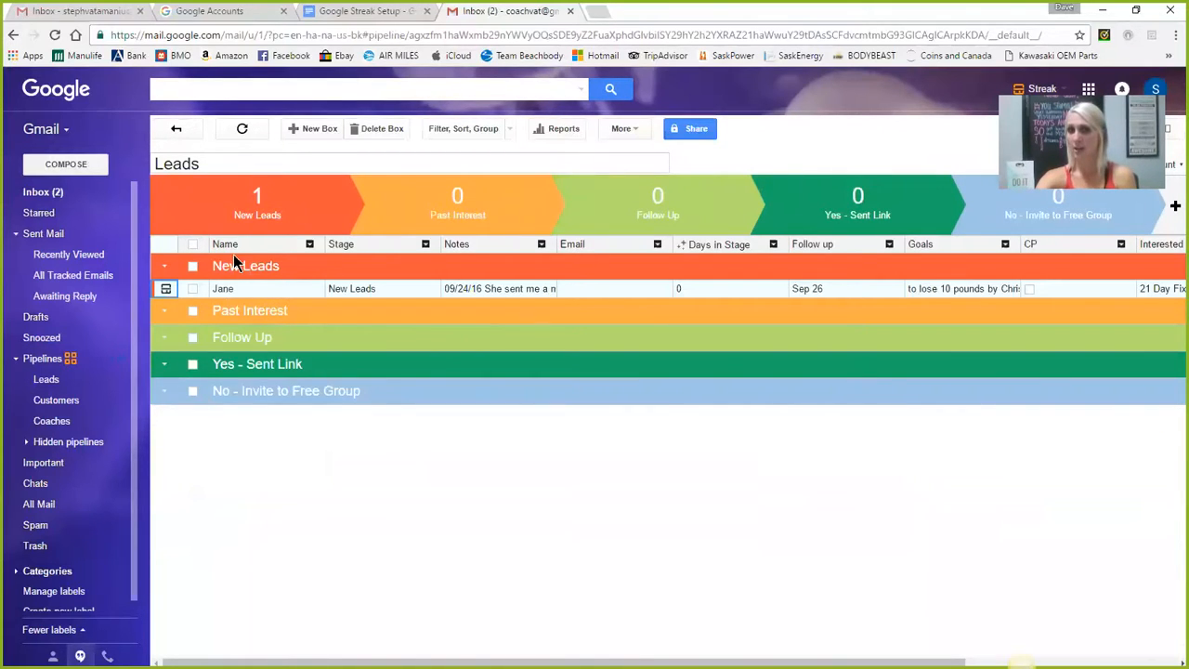
# Step: Add a second box with another contact's first name to the New Leads stage and open its details
pyautogui.click(317, 135)
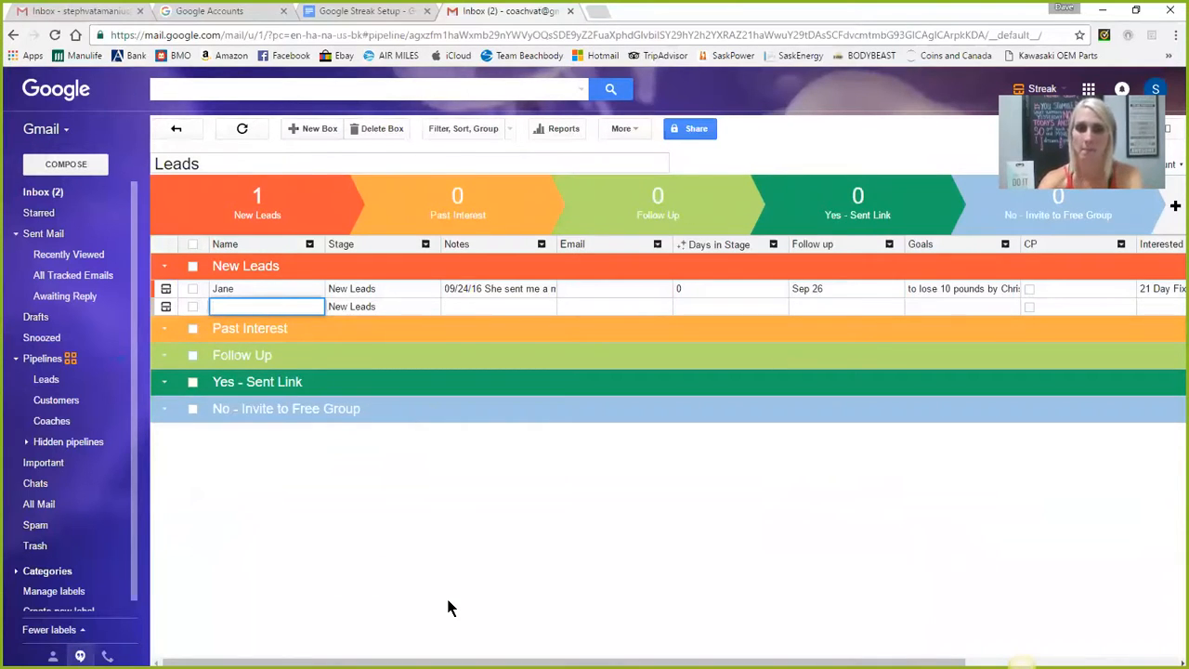
pyautogui.write('Bob')
pyautogui.press('BackSpace')
pyautogui.press('BackSpace')
pyautogui.press('BackSpace')
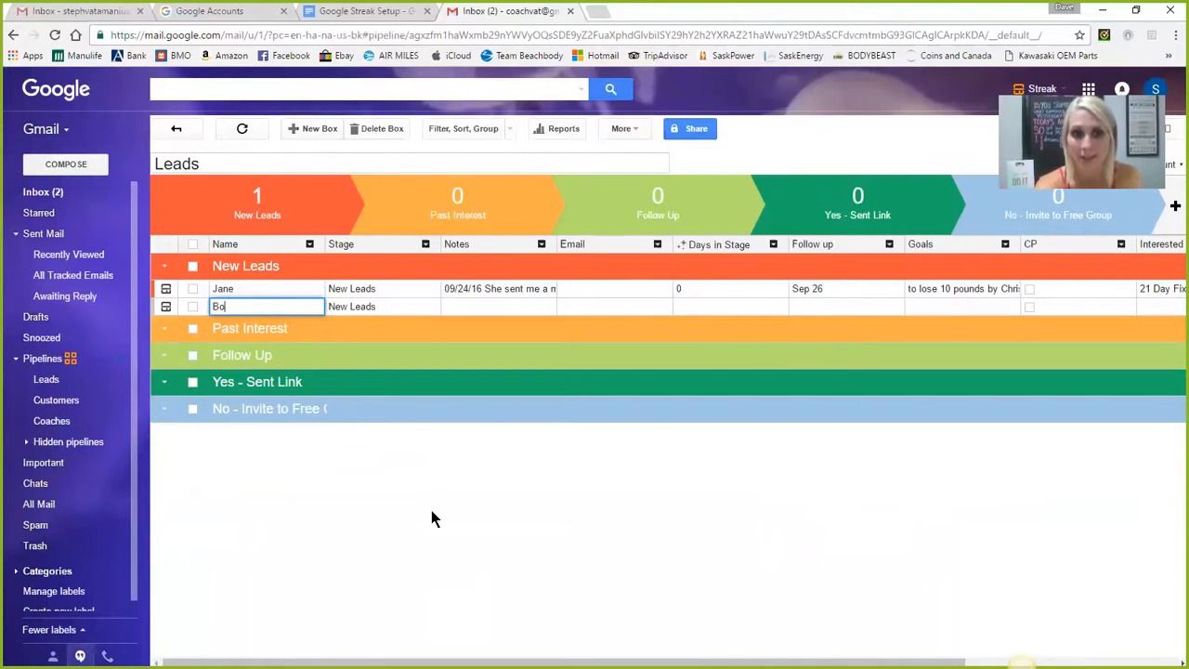
pyautogui.write('Ashley')
pyautogui.click(427, 514)
pyautogui.click(163, 306)
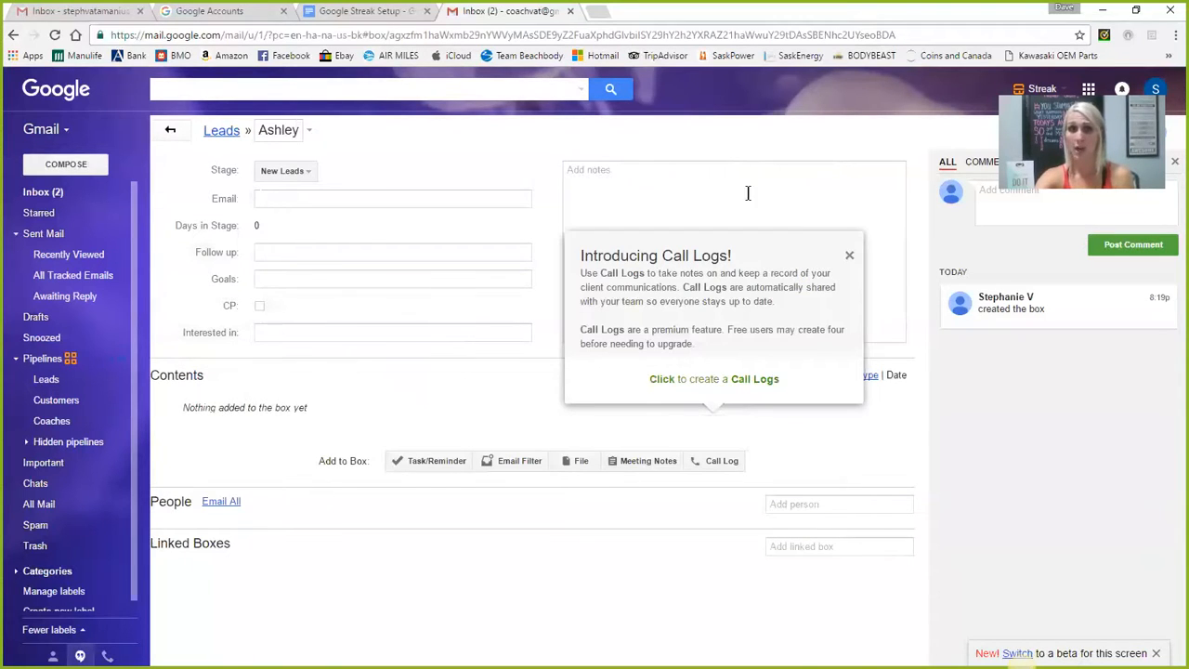
# Step: Add the note "09/25/16 Interested in the Fix Extreme" to the new lead's box
pyautogui.click(849, 255)
pyautogui.click(734, 187)
pyautogui.write('09/')
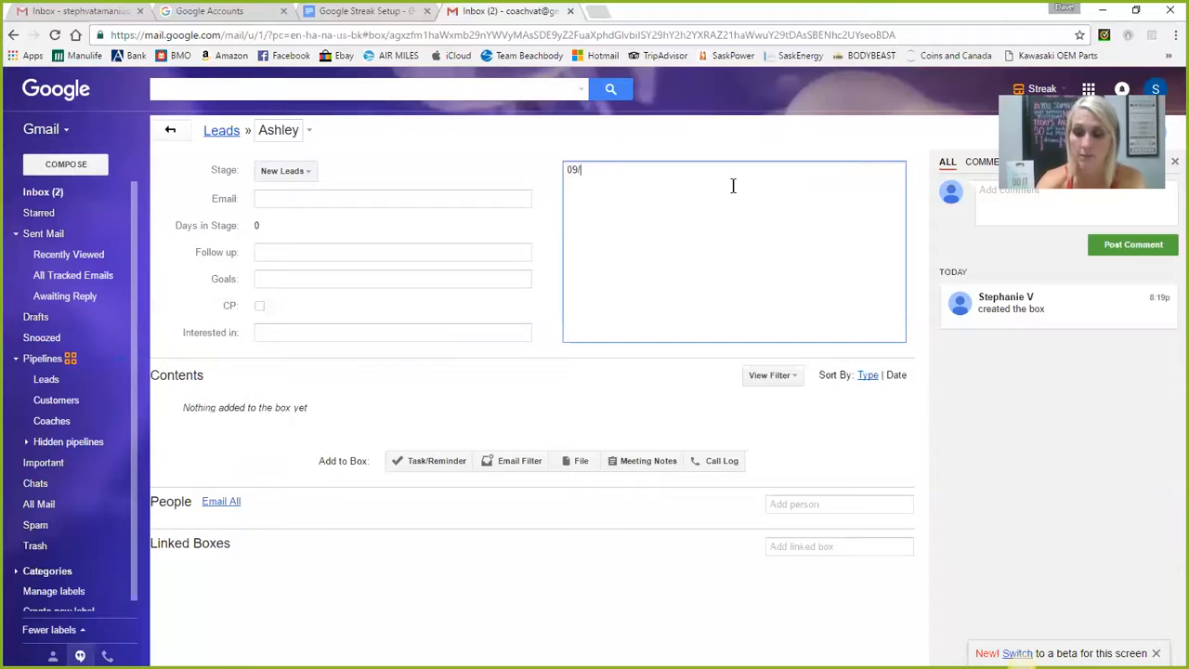
pyautogui.write('25/16 ')
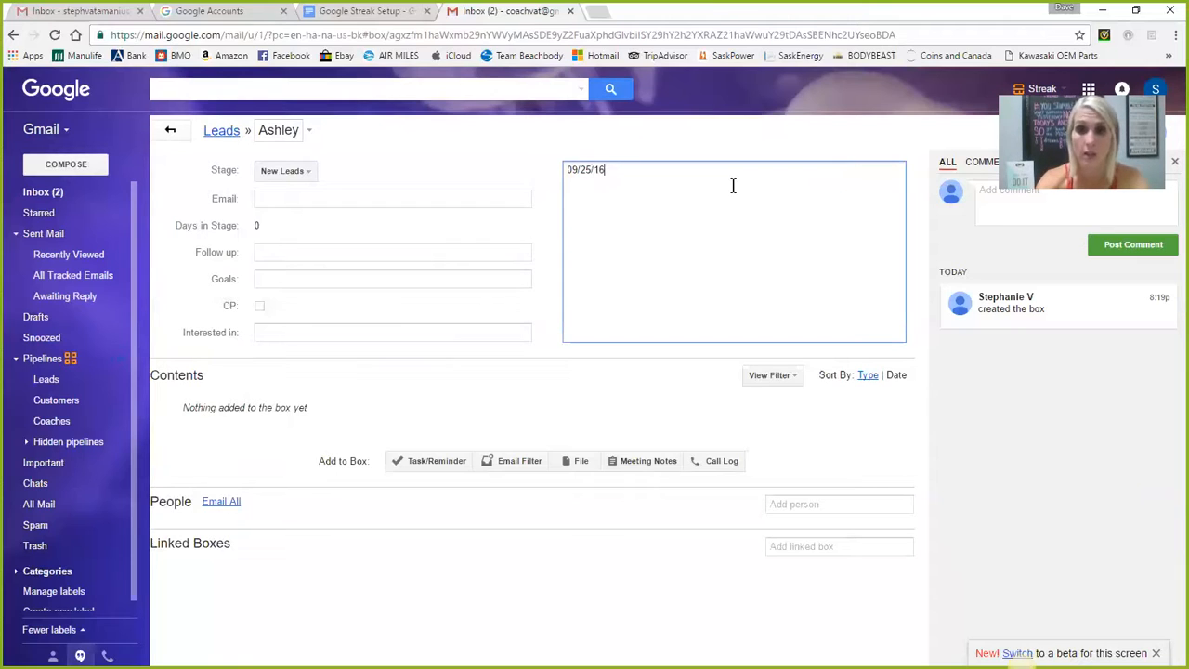
pyautogui.write('Interested in t')
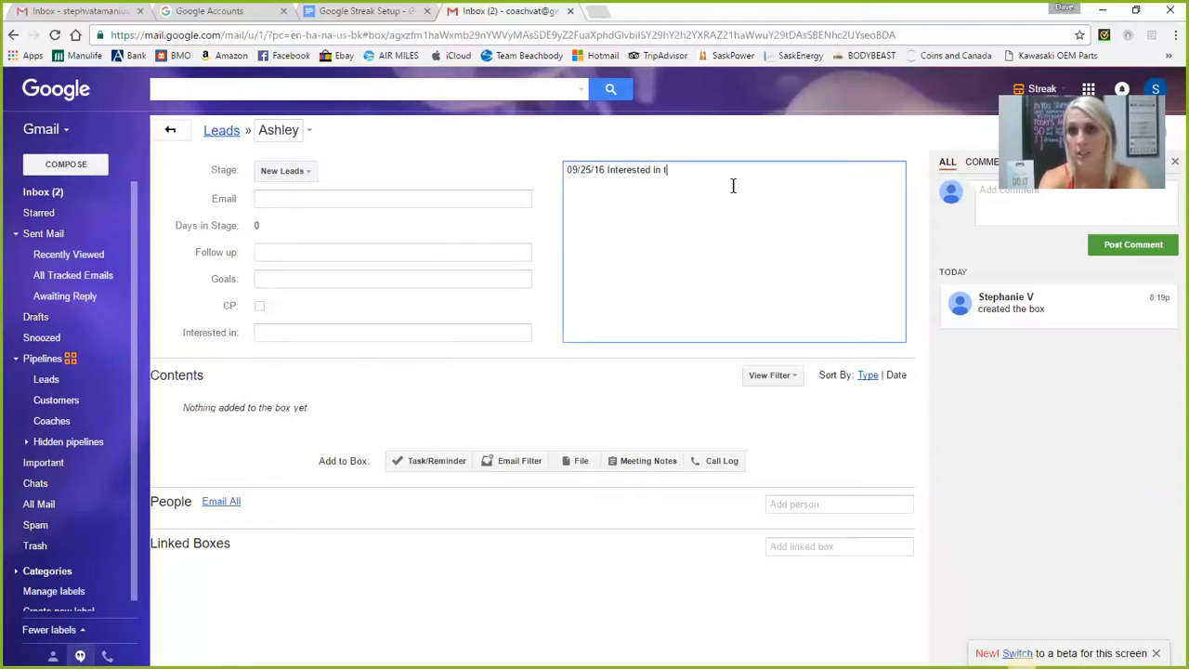
pyautogui.write('he Fix Ex')
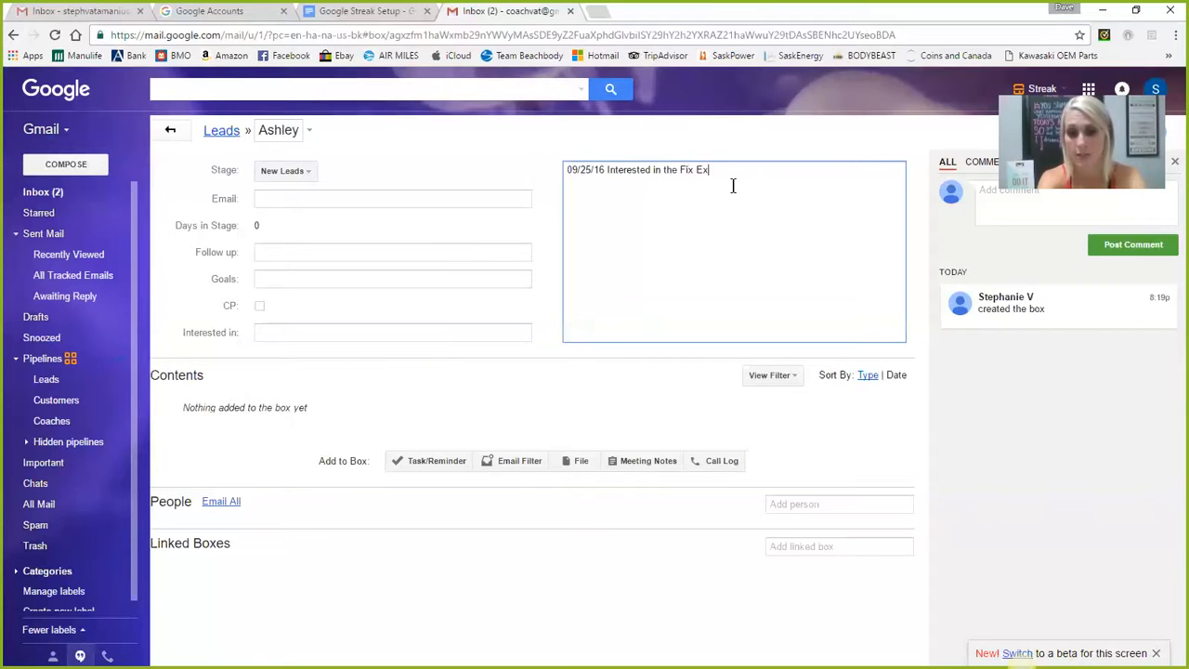
pyautogui.write('treme')
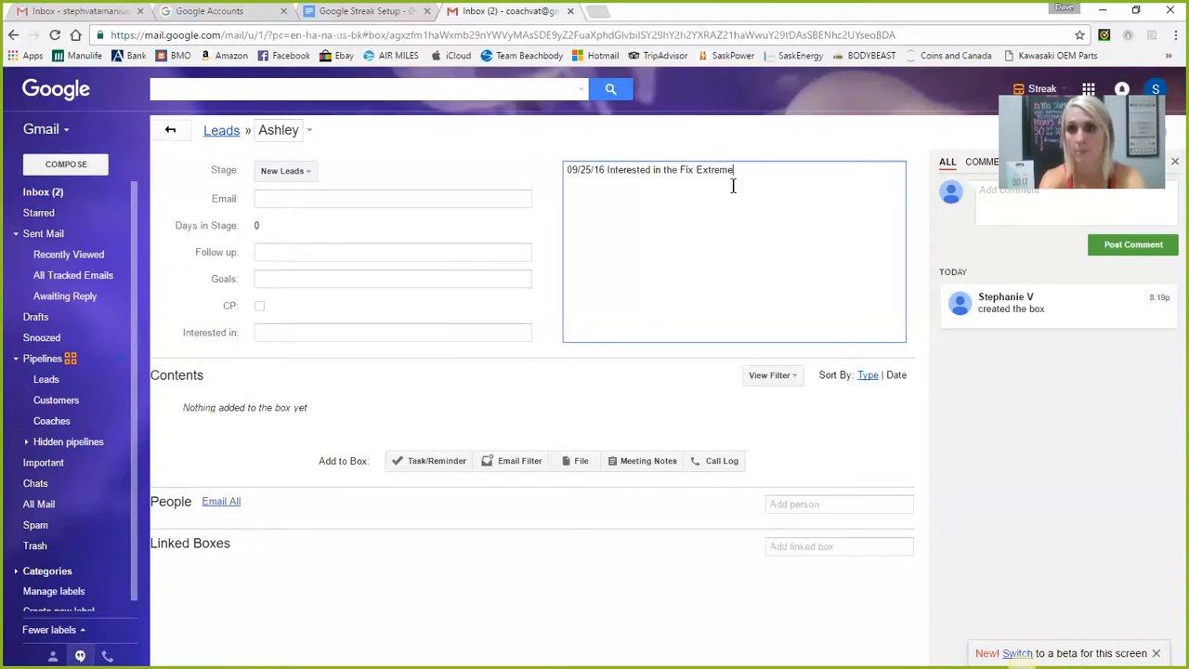
# Step: Set the new lead's Interested in field to 21 Day Fix Extreme
pyautogui.click(265, 334)
pyautogui.write('21')
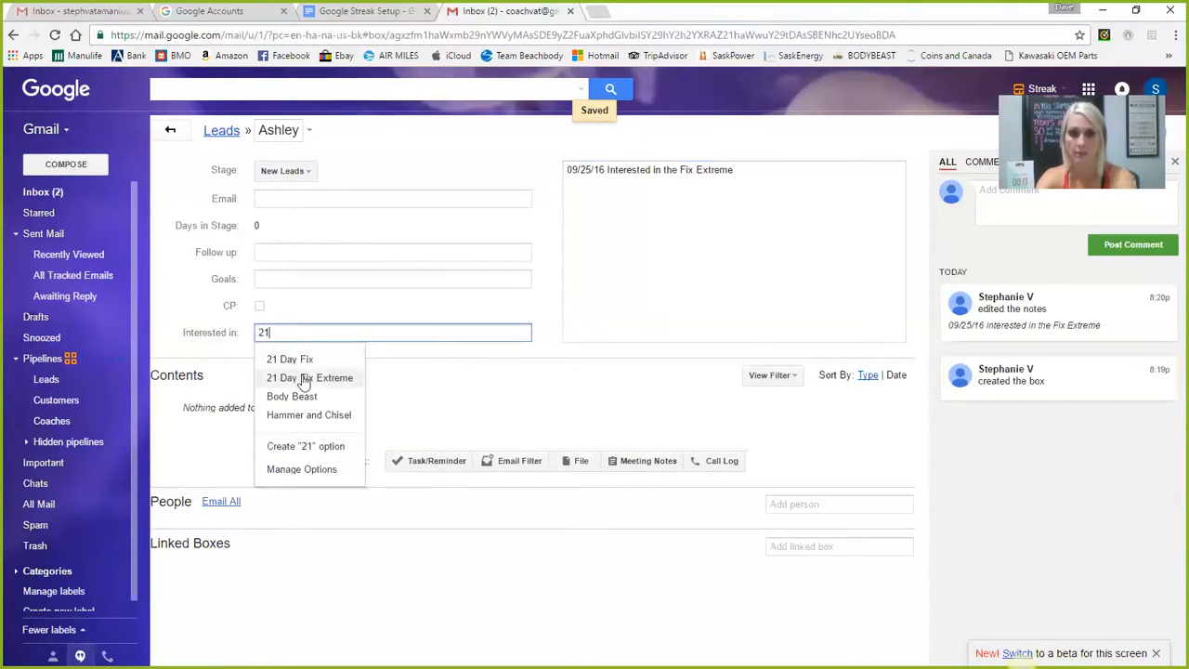
pyautogui.click(307, 380)
# Step: Set the new lead's follow-up date to October 5, 2016, and return to the Leads pipeline
pyautogui.click(267, 280)
pyautogui.click(264, 252)
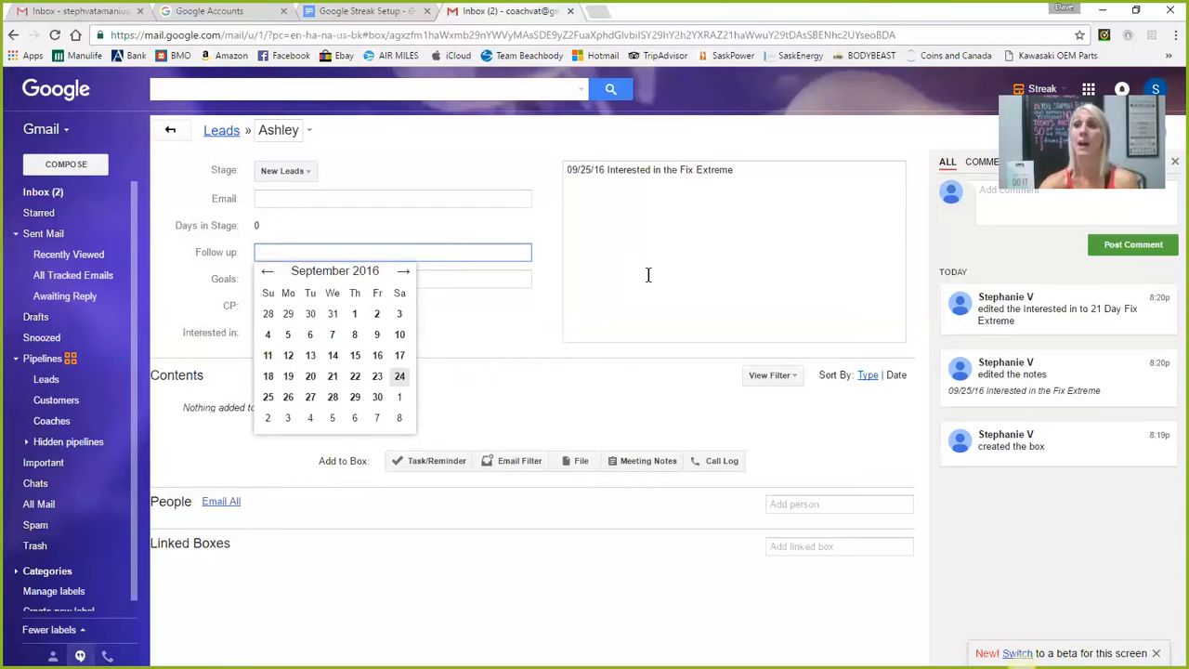
pyautogui.click(403, 273)
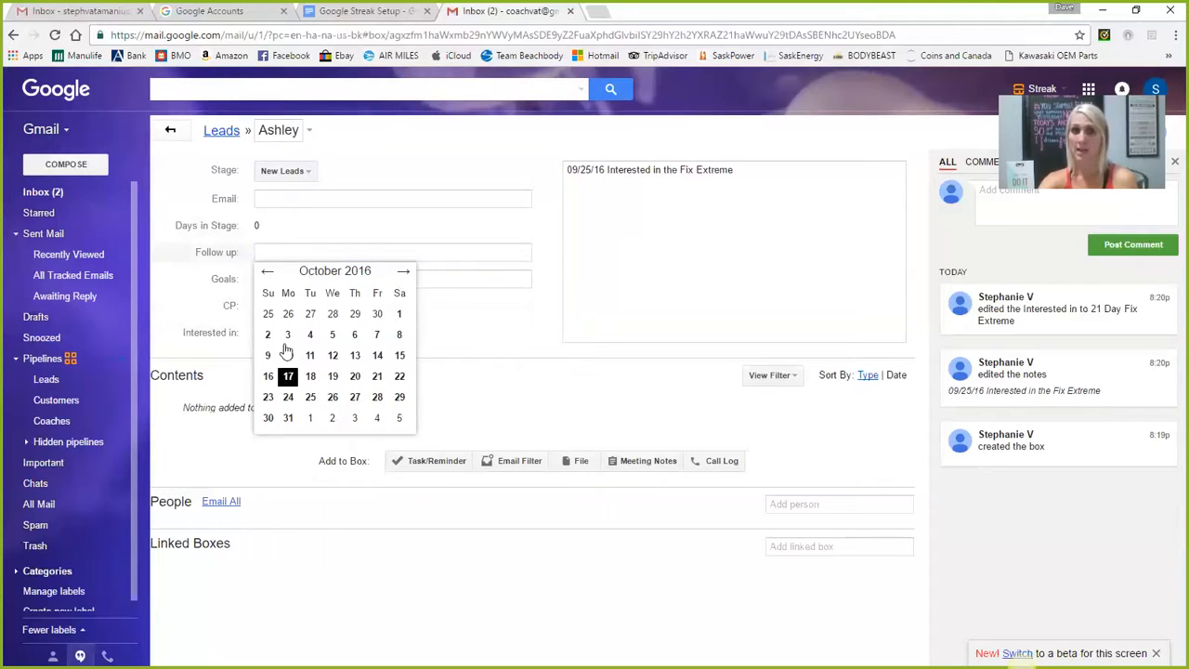
pyautogui.click(333, 334)
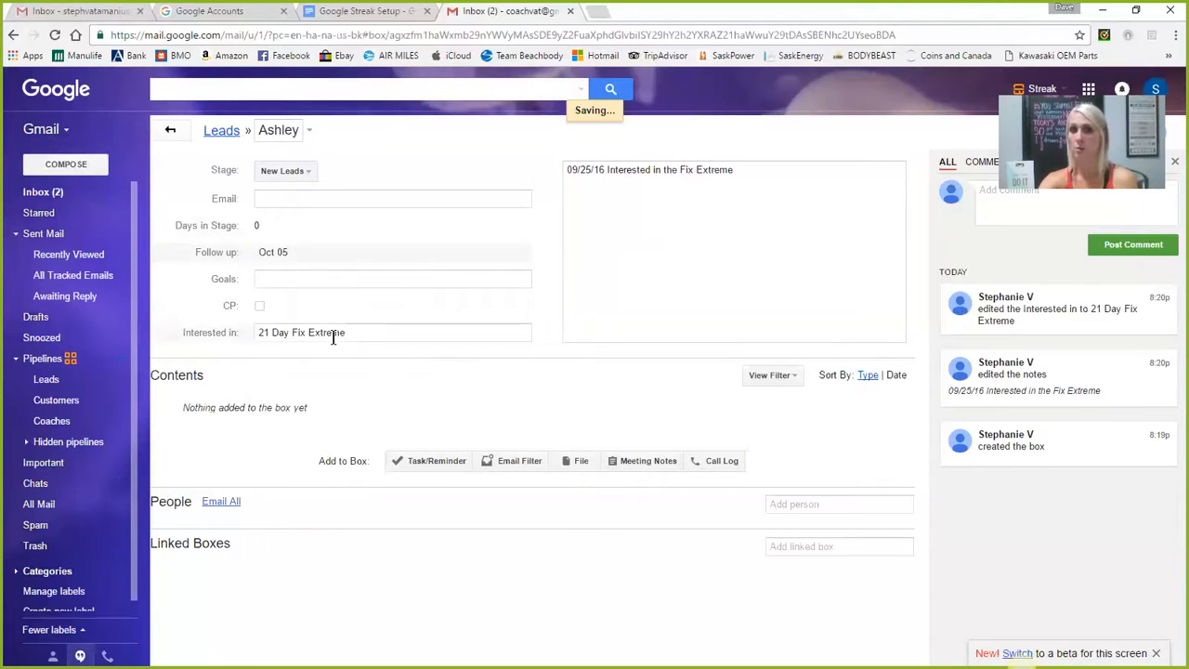
pyautogui.click(170, 132)
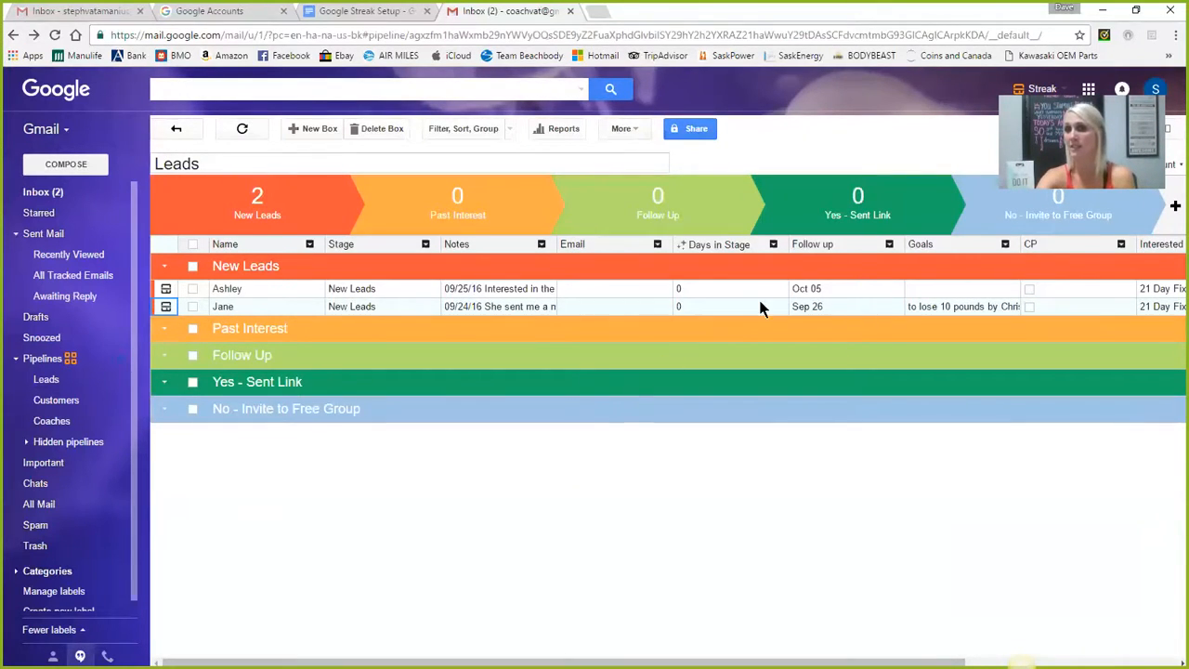
# Step: Move the Follow up column of the Leads pipeline to between Stage and Notes
pyautogui.click(816, 243)
pyautogui.moveTo(817, 243); pyautogui.dragTo(555, 275)
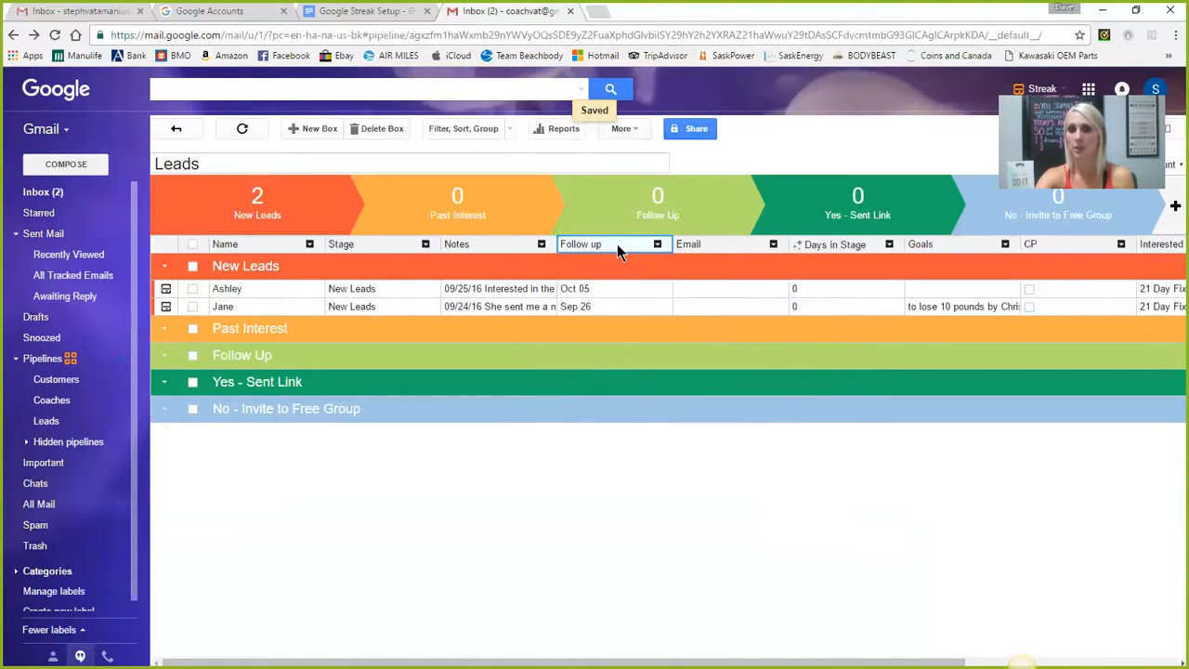
pyautogui.moveTo(613, 244); pyautogui.dragTo(480, 246)
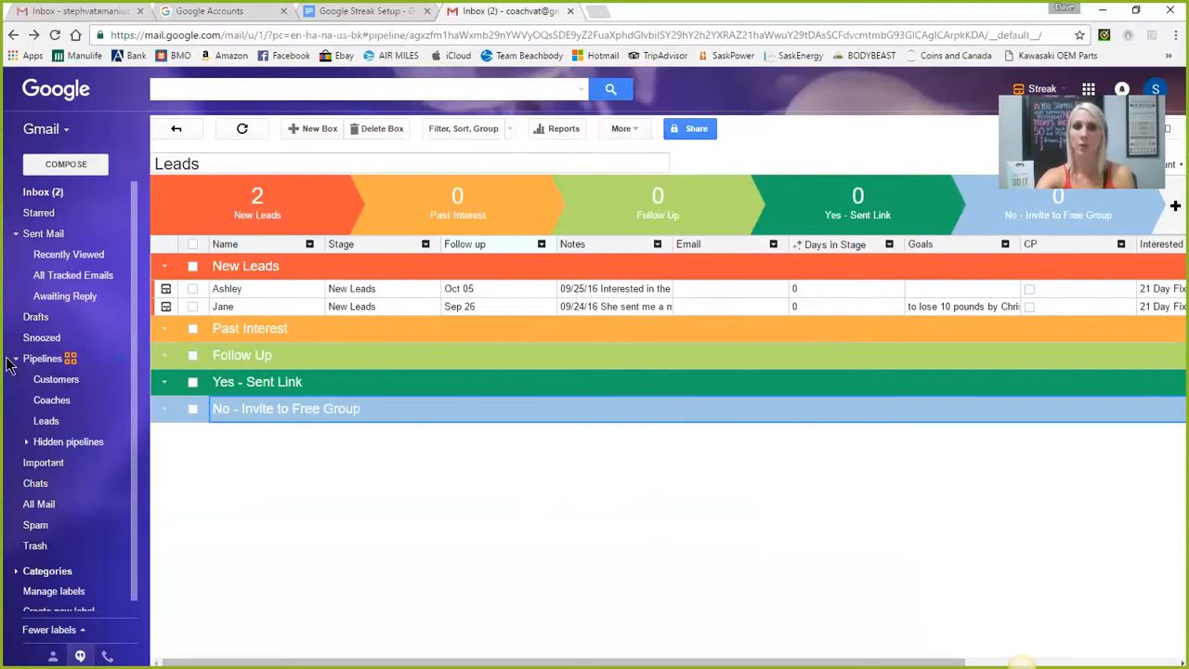
# Step: Group the Leads pipeline's boxes by follow-up day
pyautogui.click(48, 423)
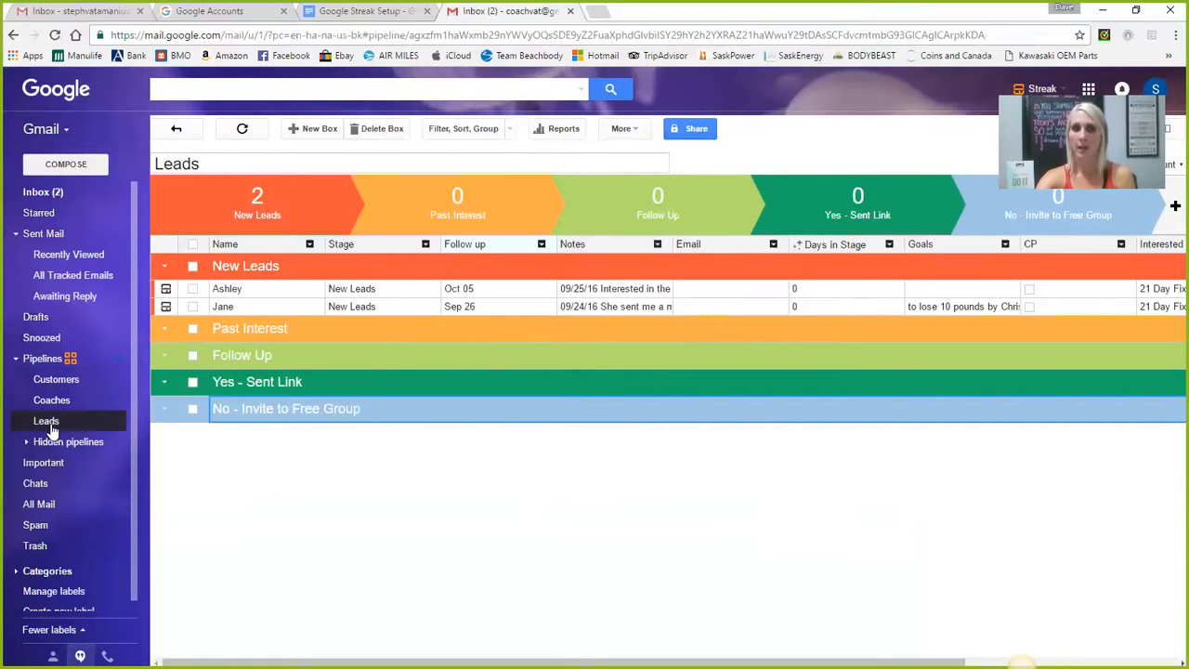
pyautogui.click(541, 244)
pyautogui.moveTo(481, 351)
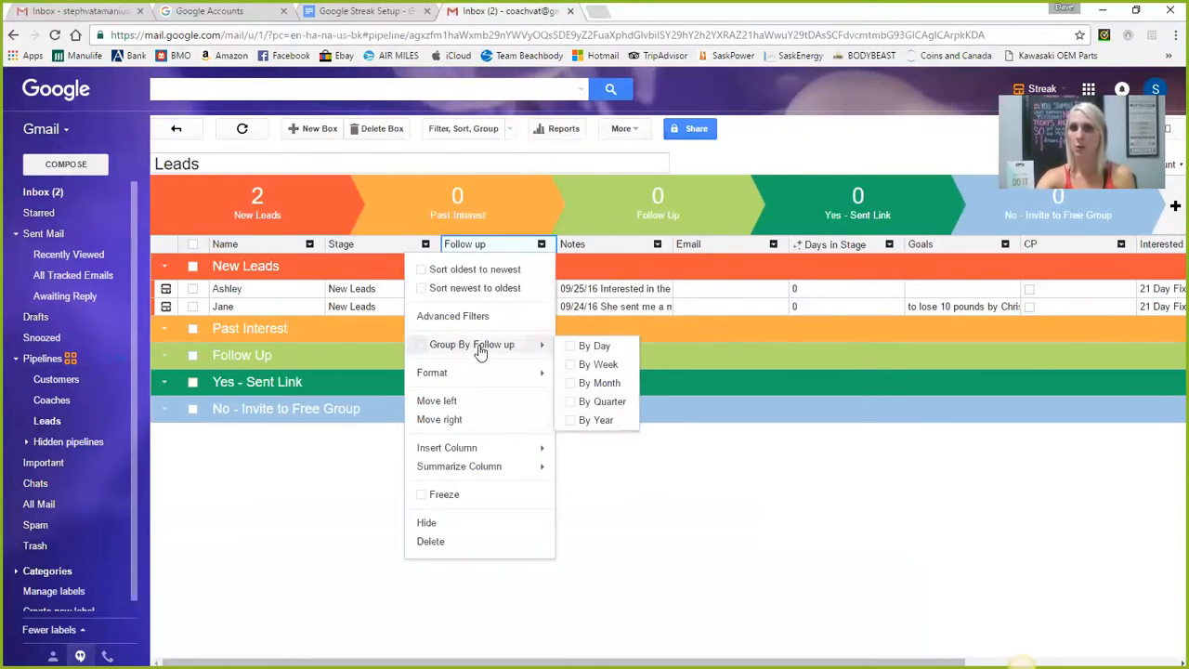
pyautogui.click(595, 347)
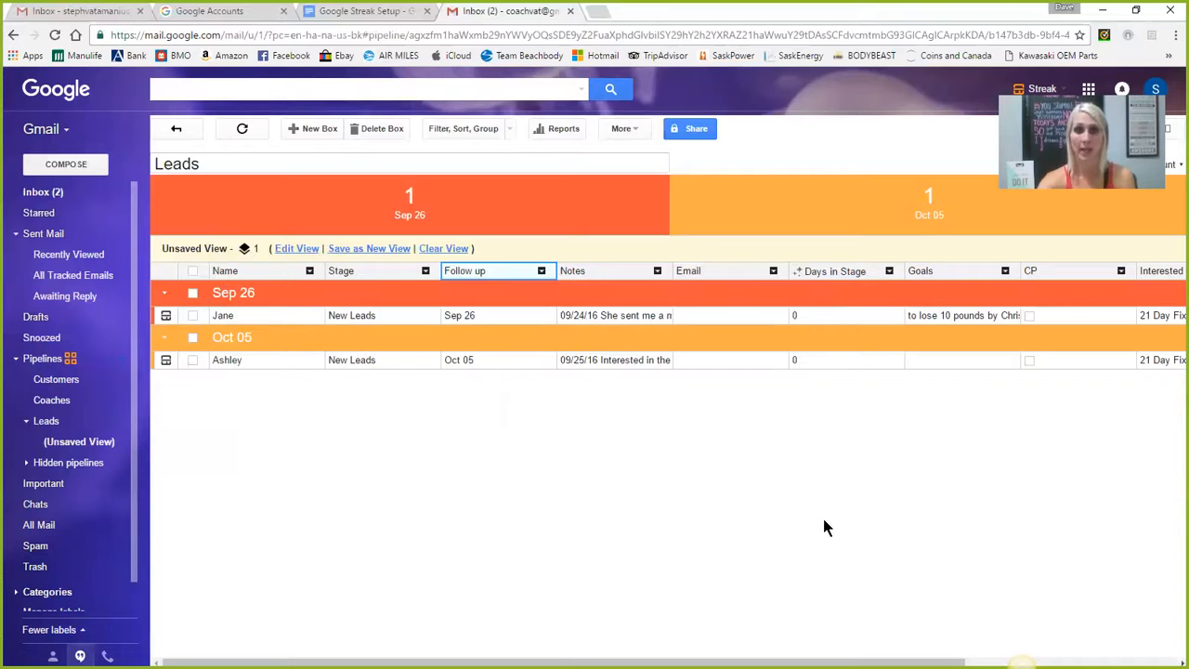
# Step: Switch to the other Gmail account, open its My Customers pipeline and group the boxes by due date per day
pyautogui.click(79, 12)
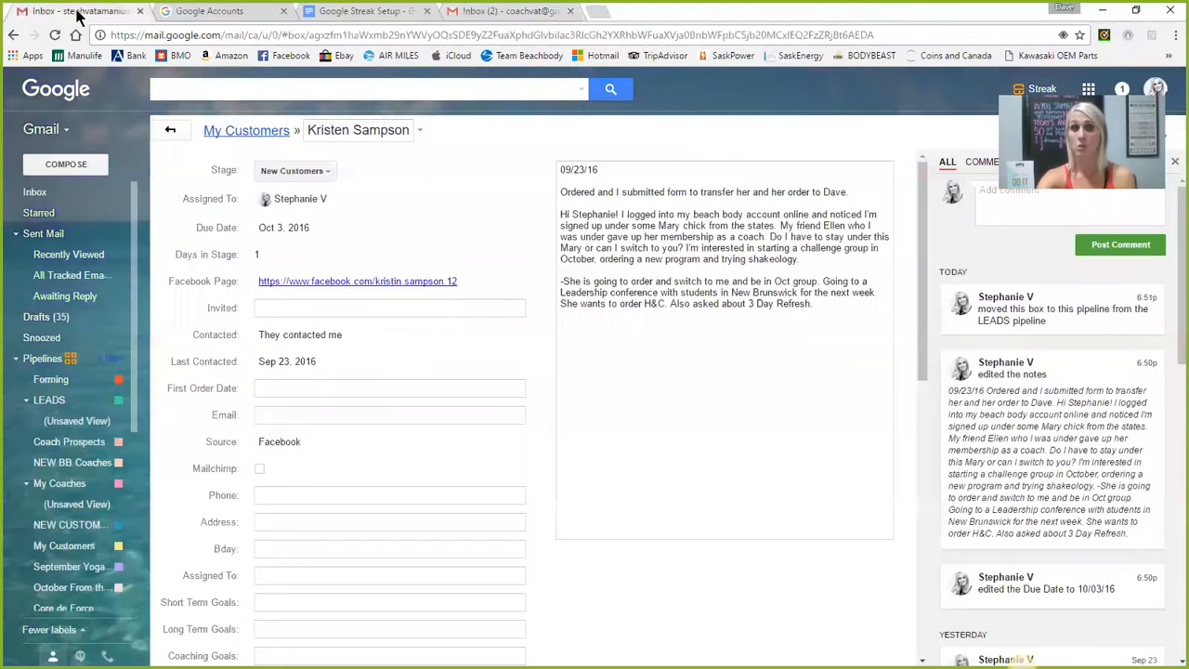
pyautogui.click(228, 131)
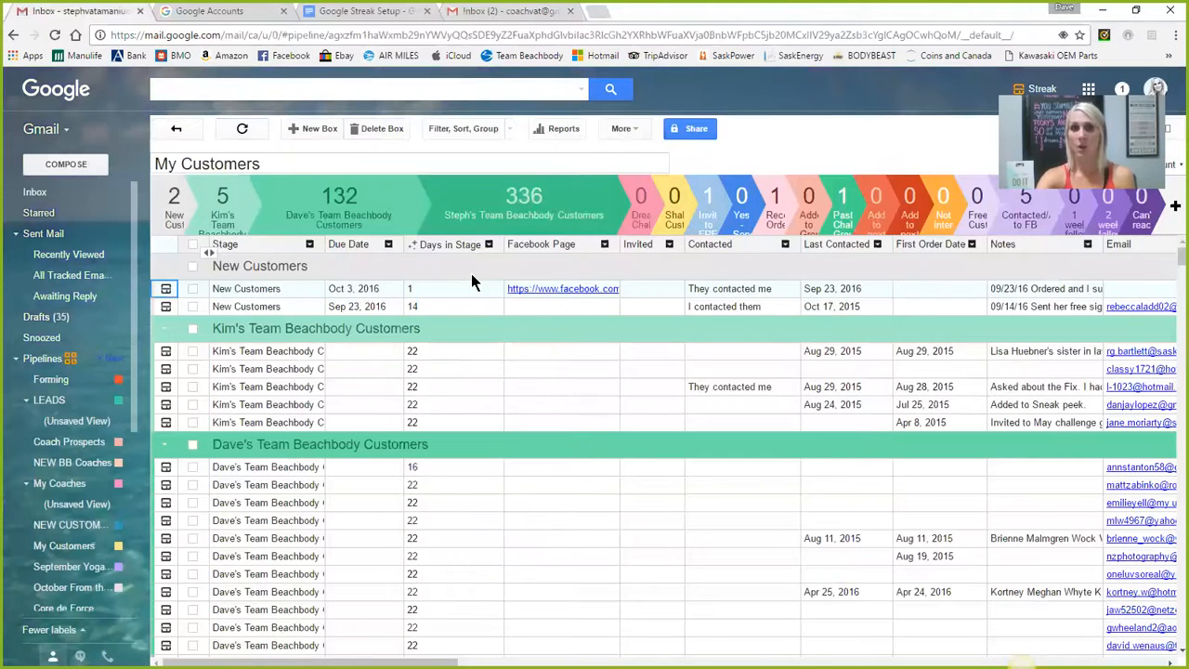
pyautogui.click(388, 244)
pyautogui.moveTo(334, 351)
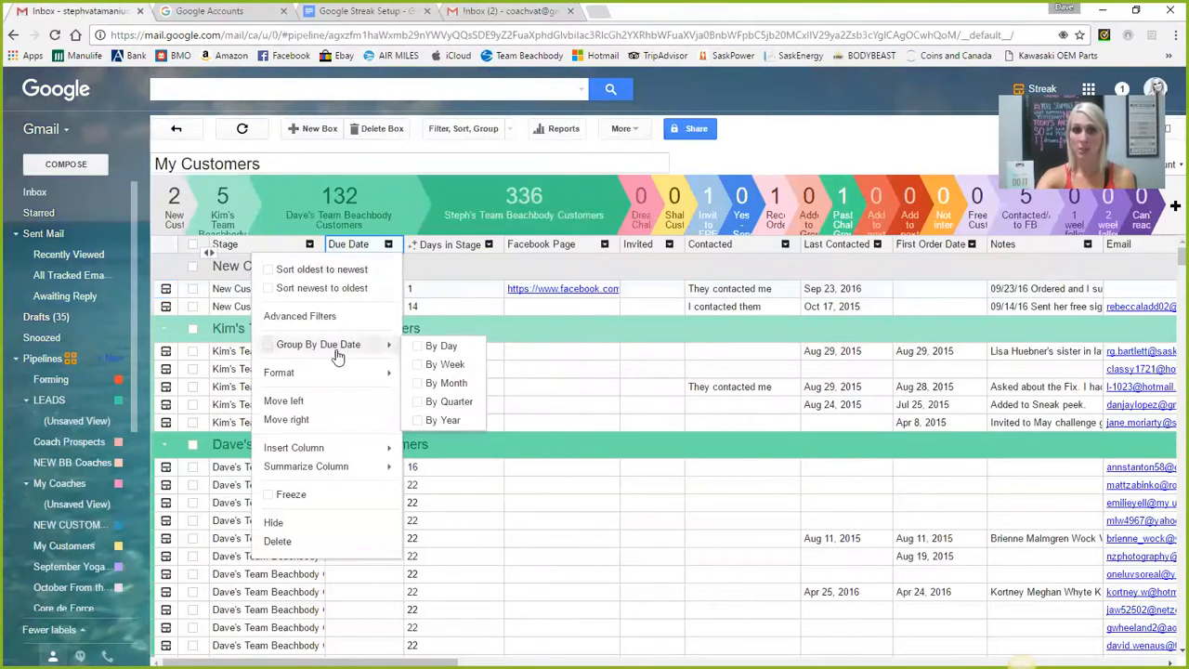
pyautogui.click(442, 347)
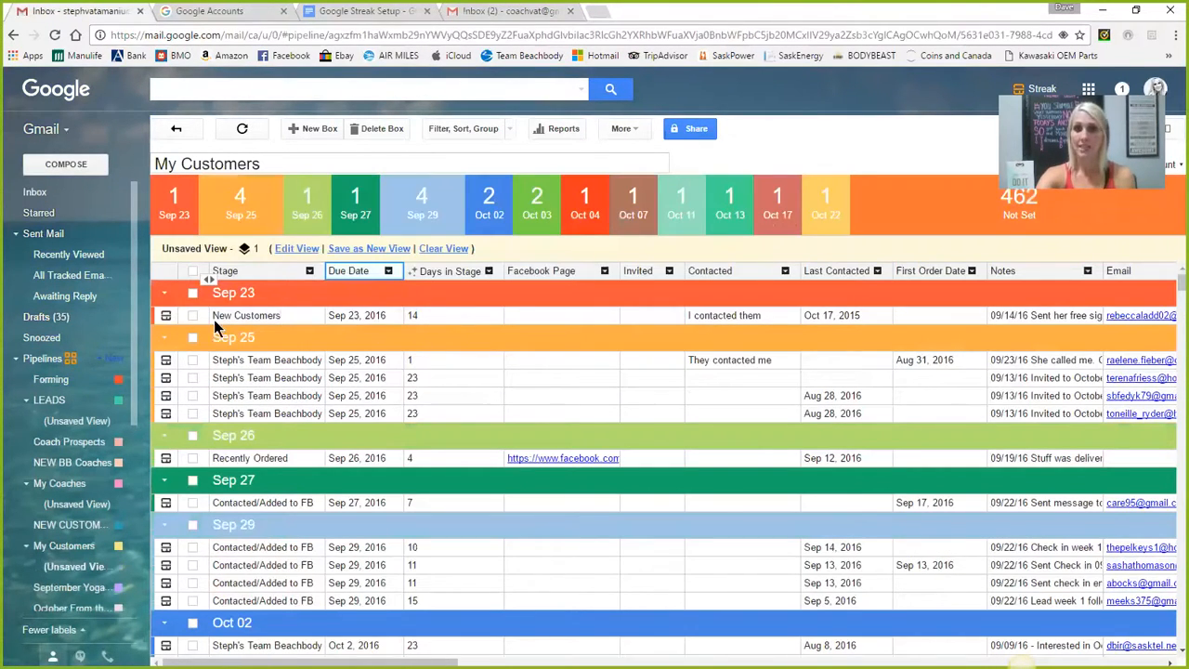
# Step: Look through the customers grouped by due date, and return to the account with the new Leads pipeline
pyautogui.scroll(-3, 270, 418)
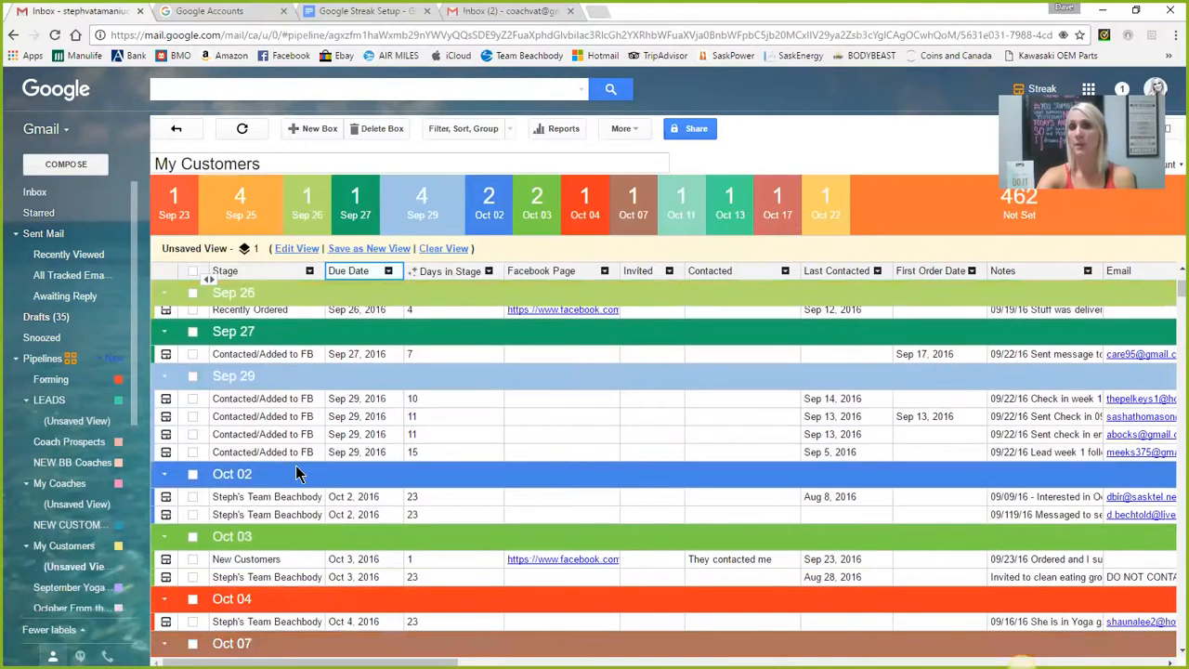
pyautogui.scroll(1, 302, 488)
pyautogui.scroll(1, 297, 474)
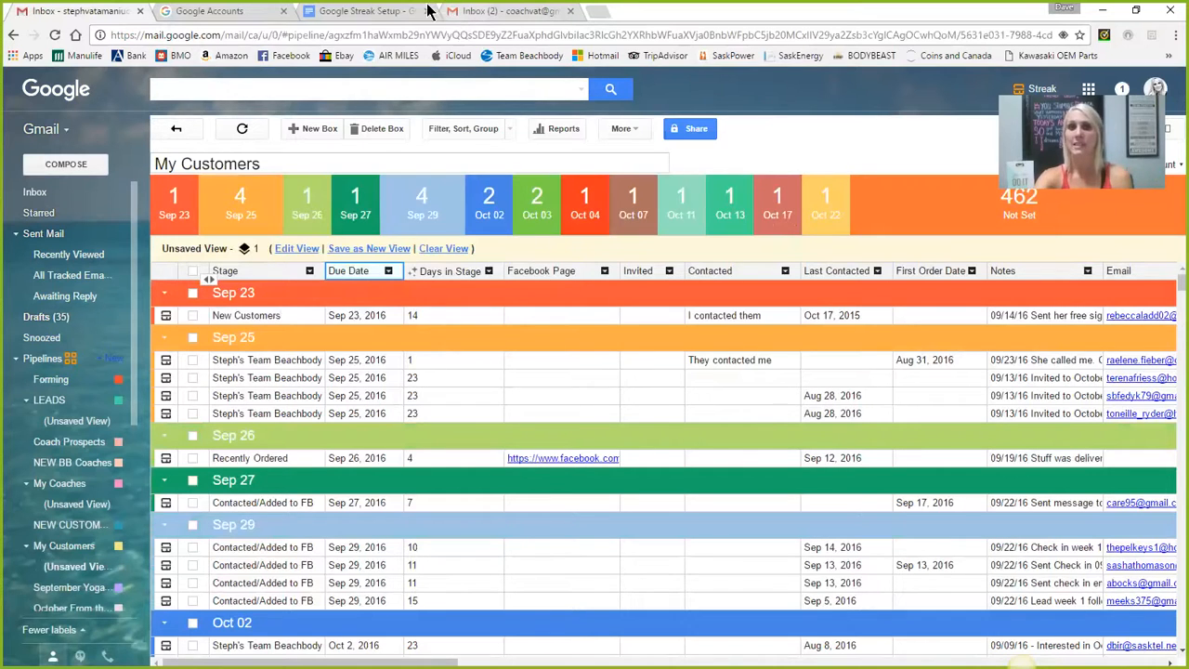
pyautogui.click(362, 13)
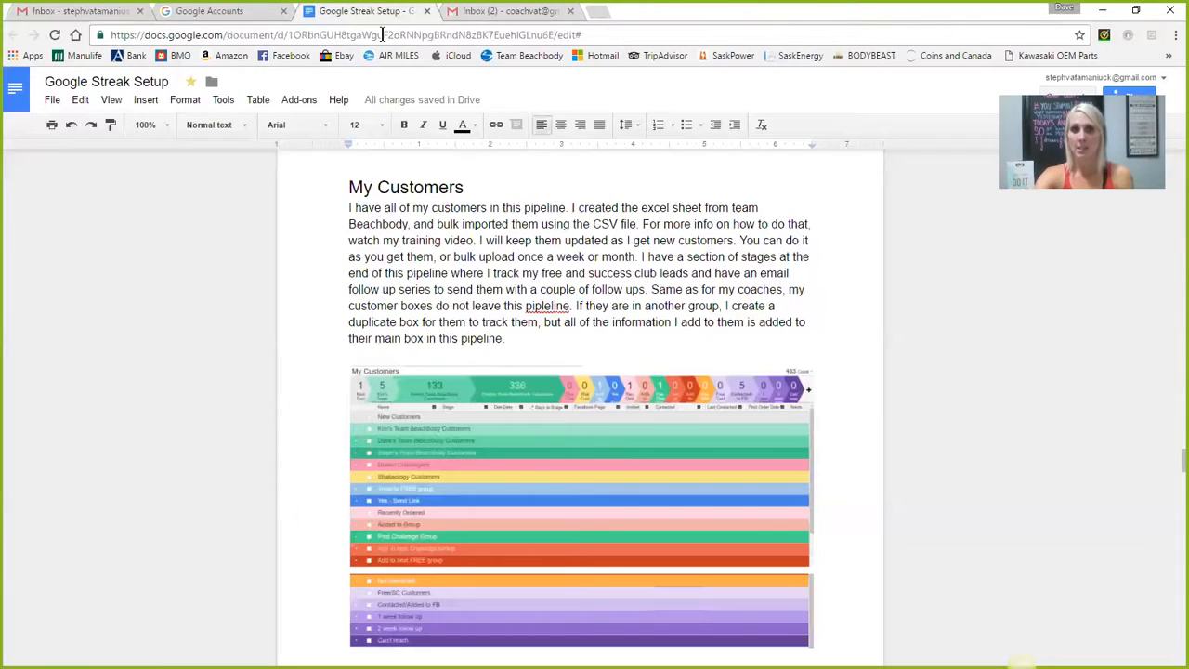
pyautogui.click(464, 13)
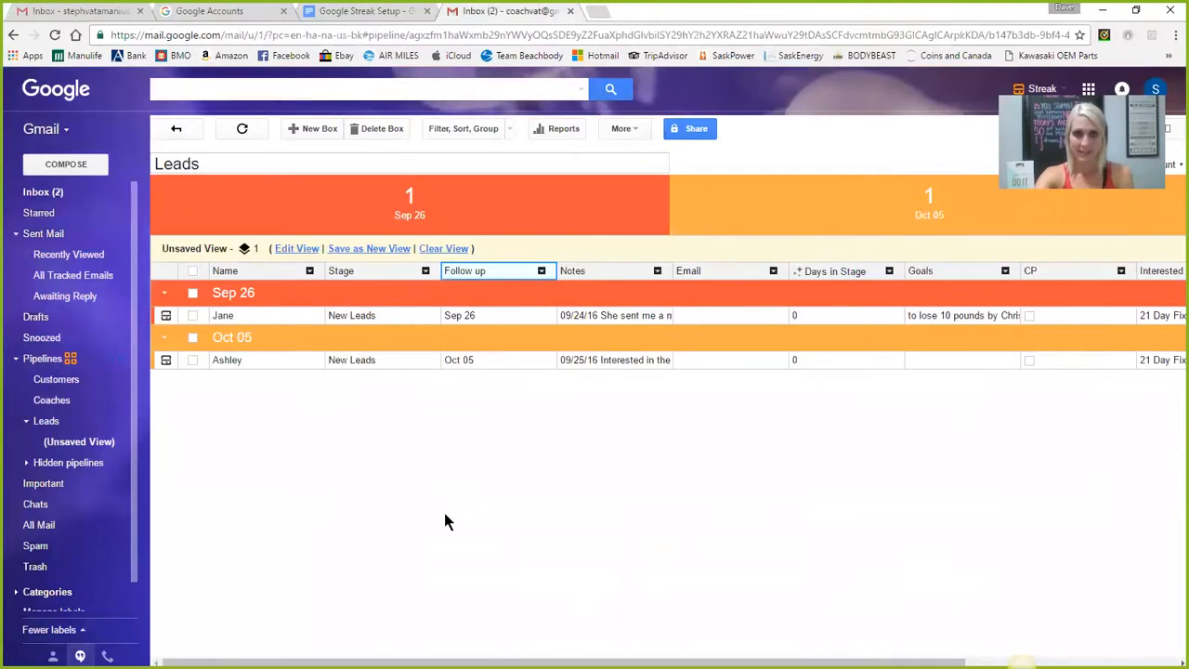
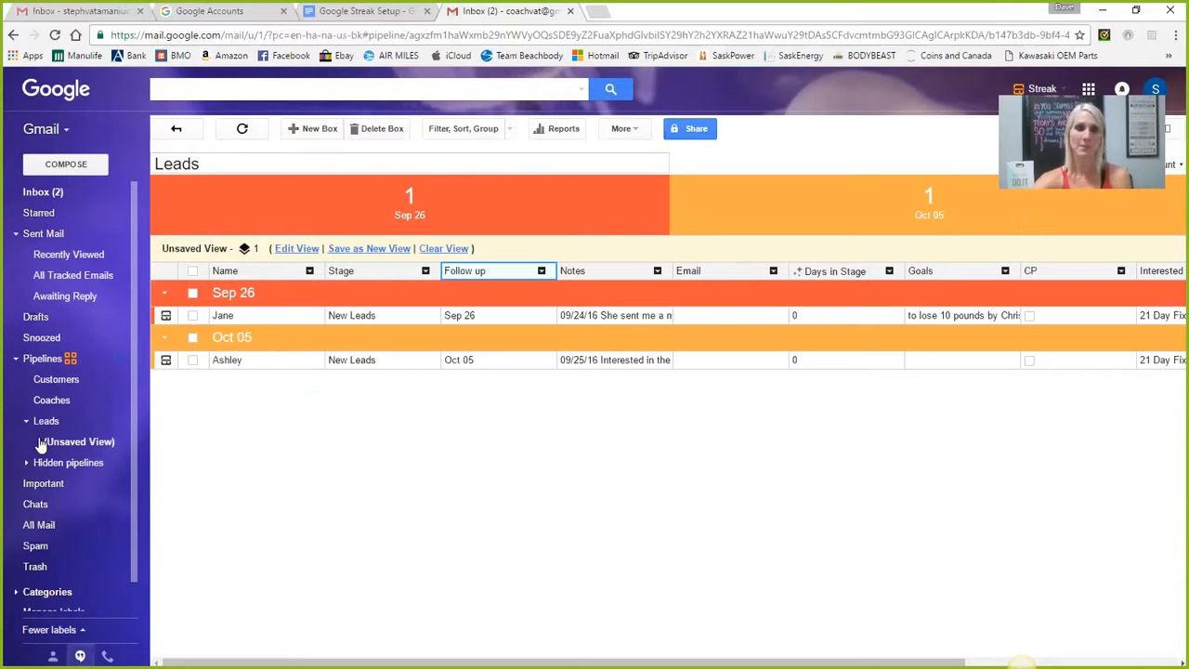
# Step: Open the box of the New Leads contact whose follow-up date is September 26
pyautogui.click(57, 388)
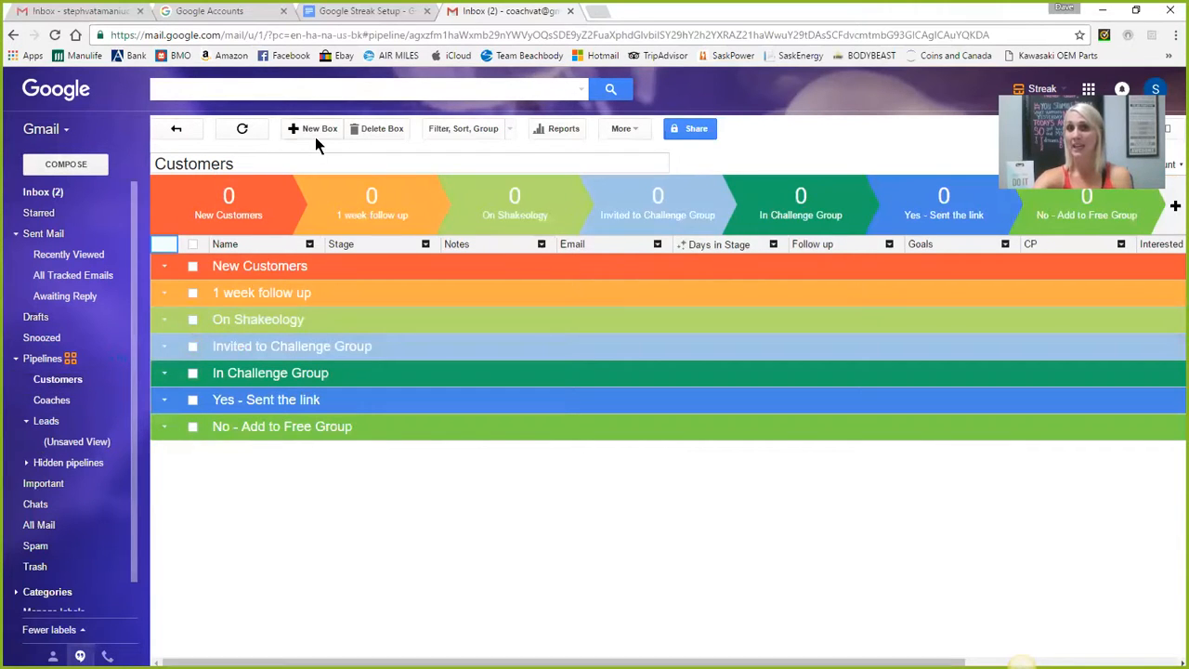
pyautogui.click(44, 421)
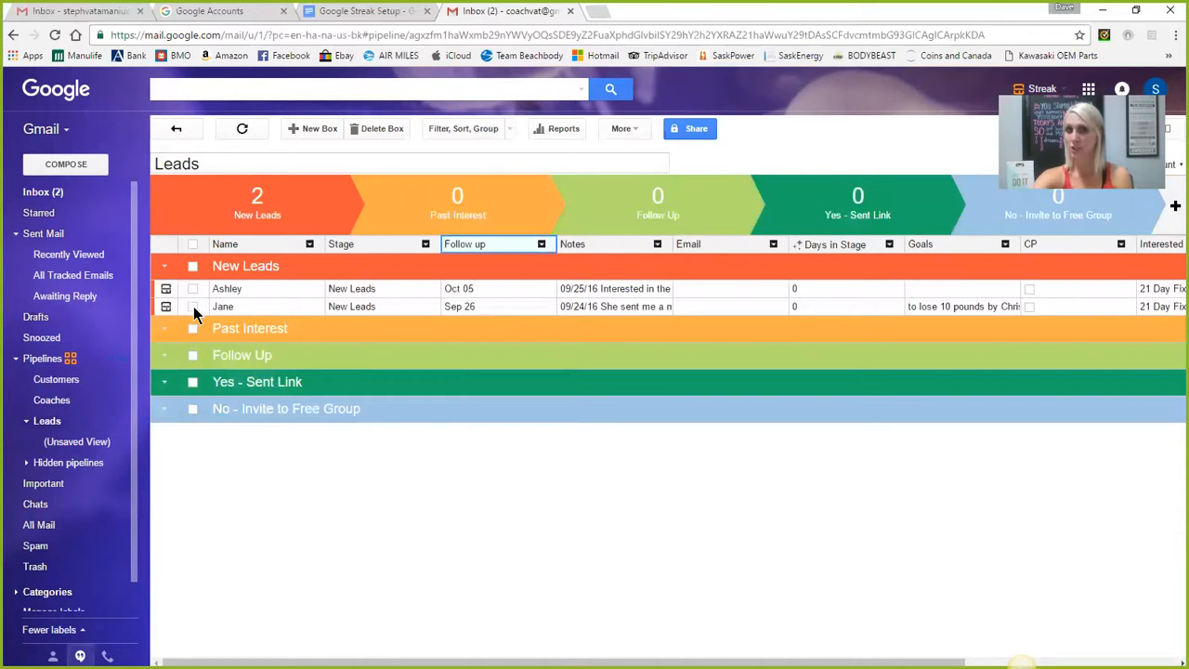
pyautogui.click(165, 308)
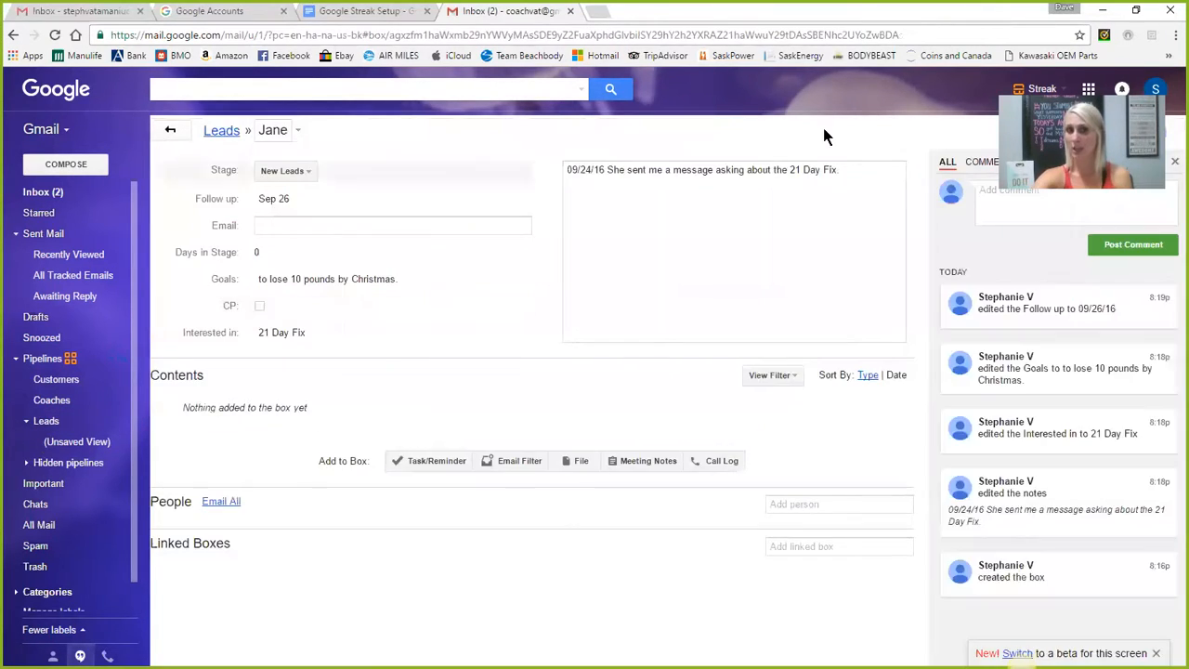
# Step: Add the note "09/25/16 Wants in October Challenge purchased the fix CP" above the lead's existing note, and check the CP field
pyautogui.click(769, 212)
pyautogui.press('Return')
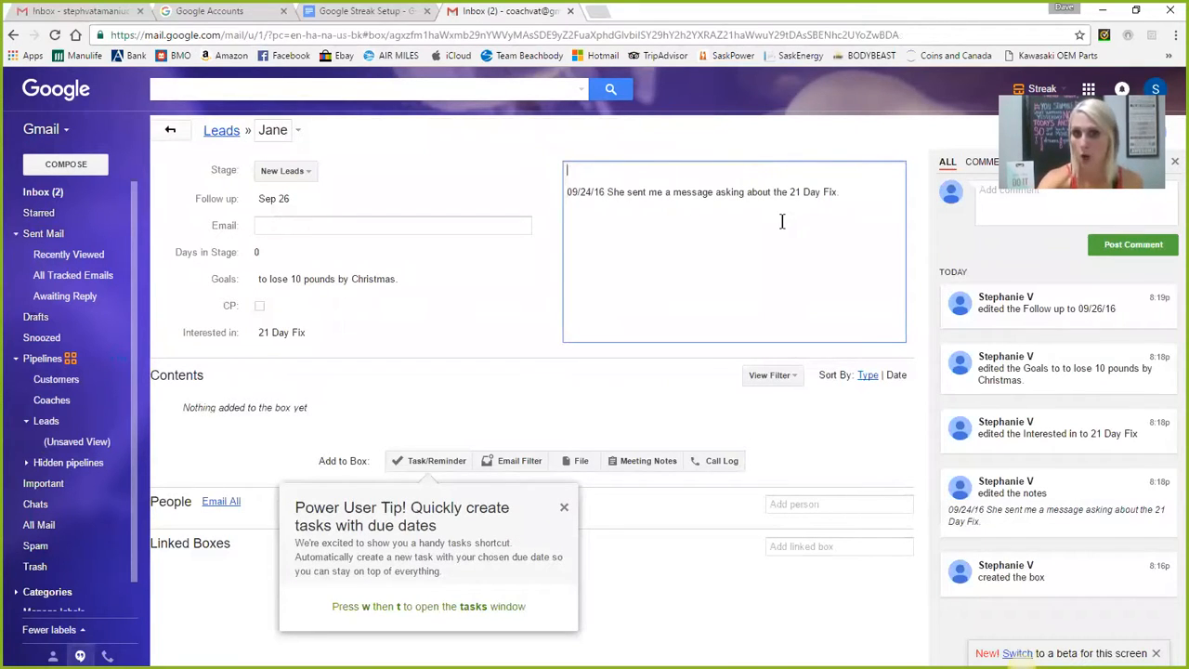
pyautogui.write('09/25')
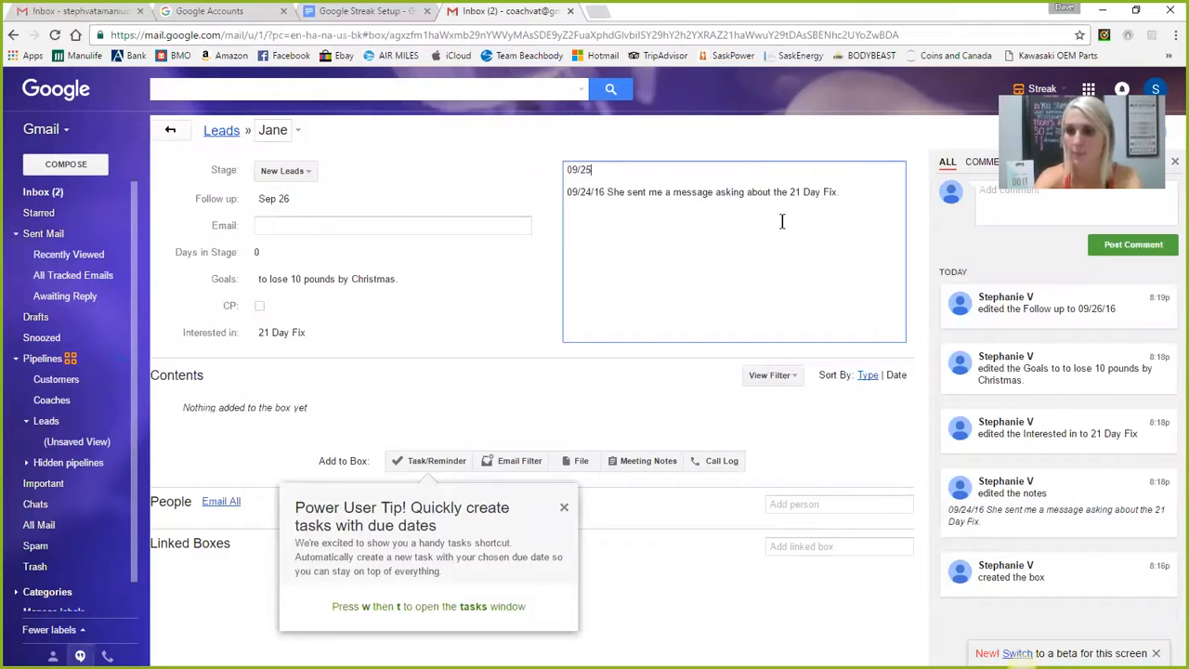
pyautogui.write('/16')
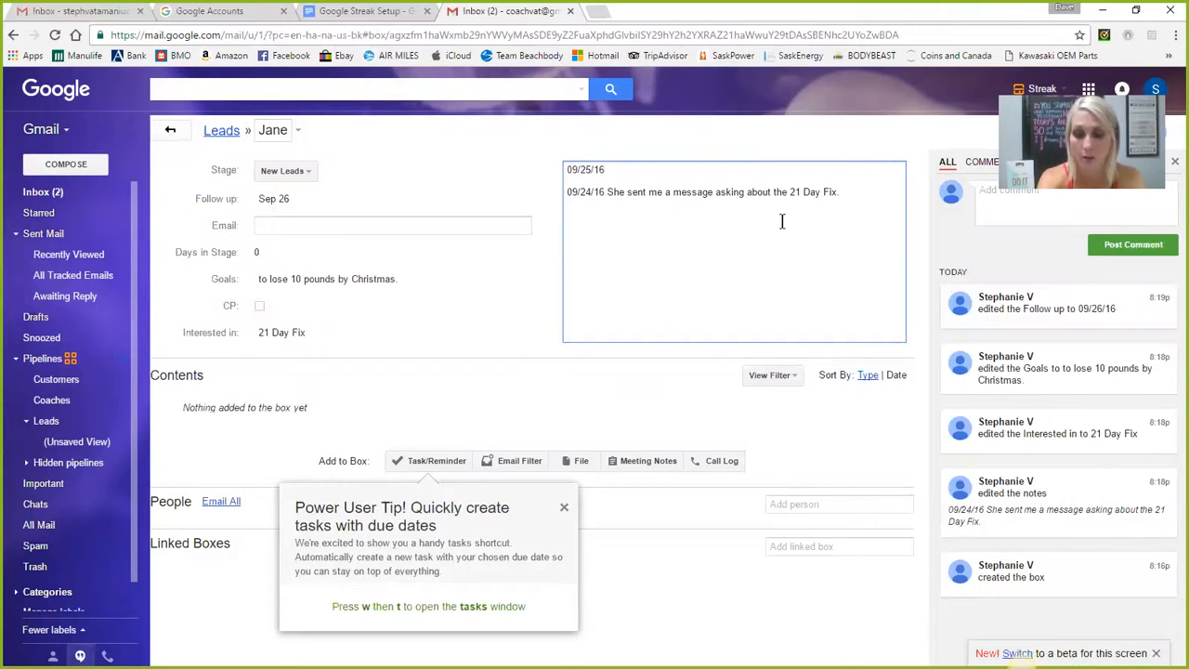
pyautogui.write(' W')
pyautogui.press('BackSpace')
pyautogui.write('Wants in')
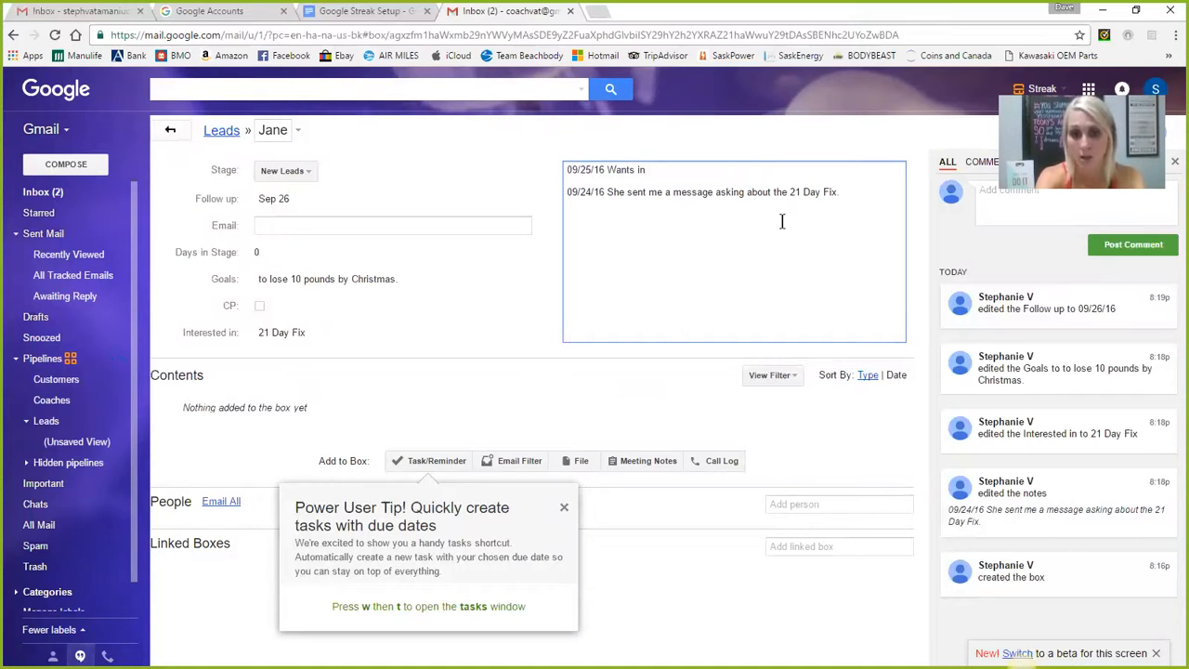
pyautogui.write(' October Challeng')
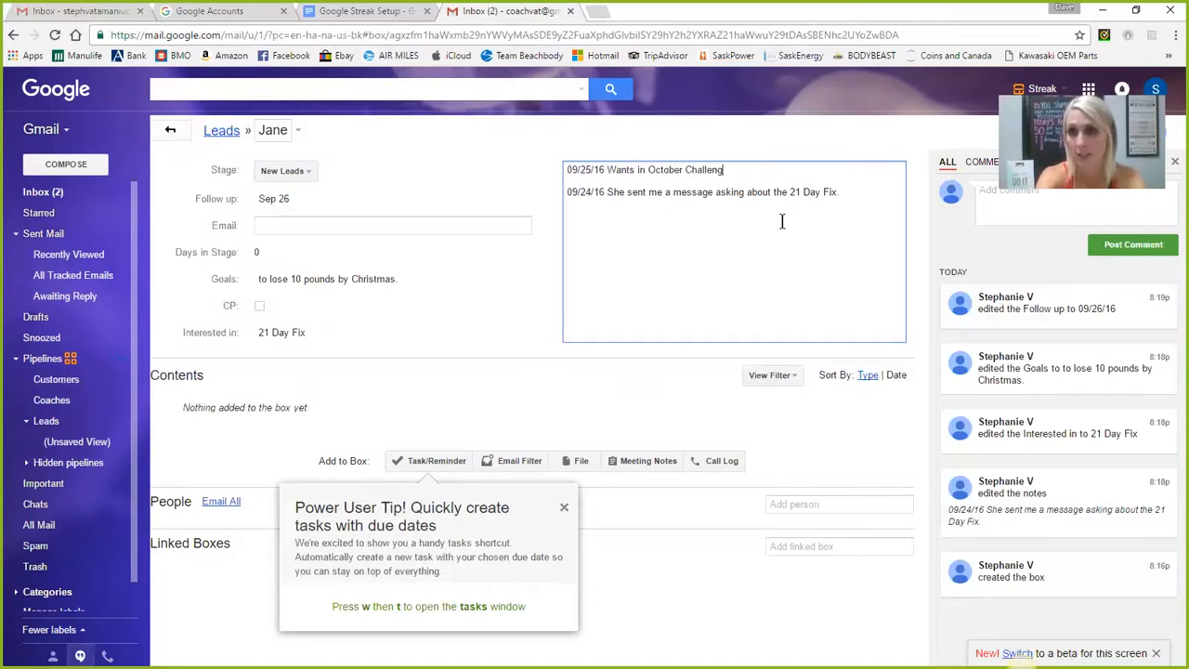
pyautogui.write('e purcha')
pyautogui.press('BackSpace')
pyautogui.write('c')
pyautogui.press('BackSpace')
pyautogui.press('BackSpace')
pyautogui.write('h')
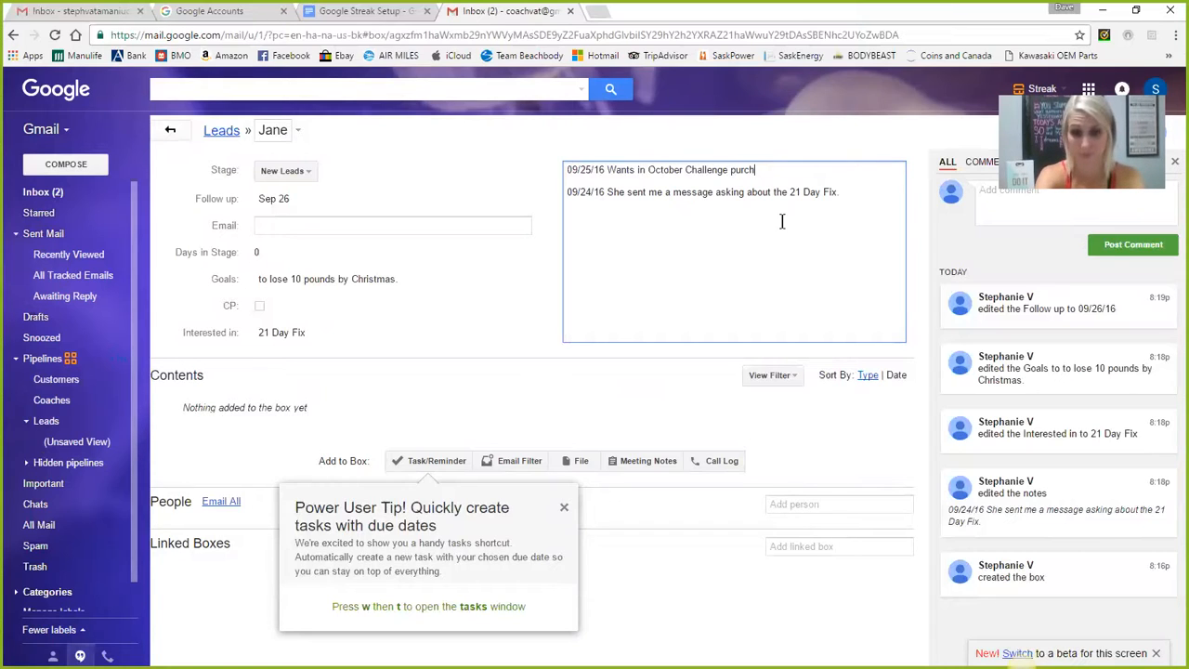
pyautogui.write('ased the fix CP')
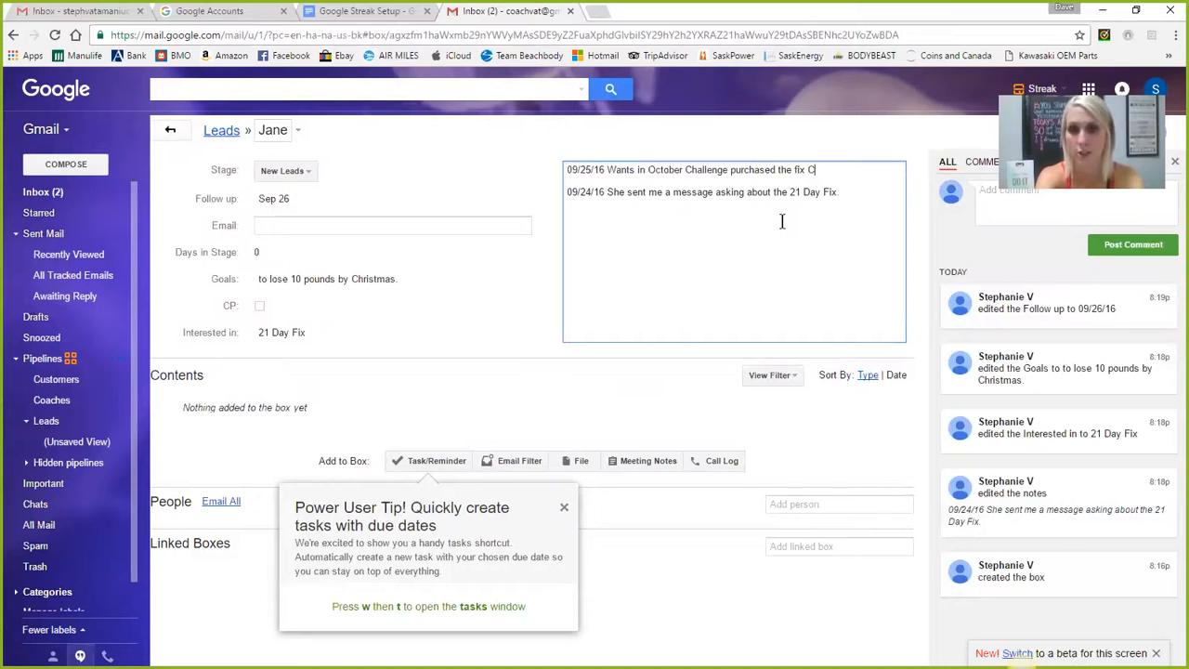
pyautogui.click(259, 308)
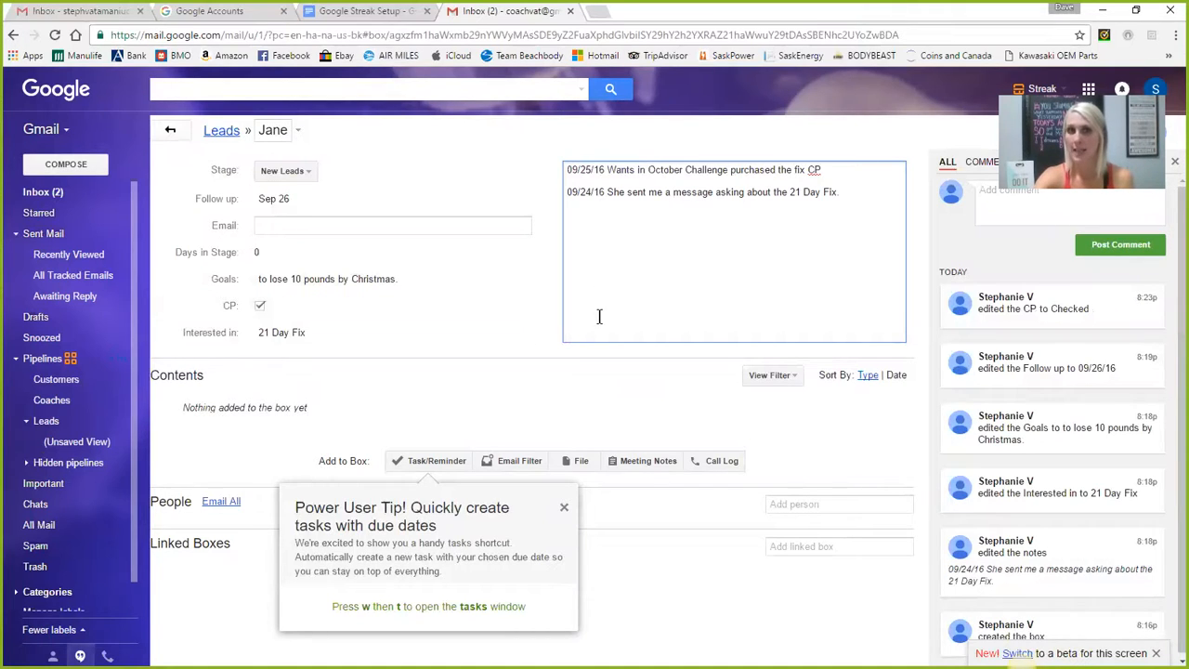
# Step: Dismiss the task shortcut tip and move the open lead's box from the Leads pipeline to the Customers pipeline
pyautogui.click(563, 509)
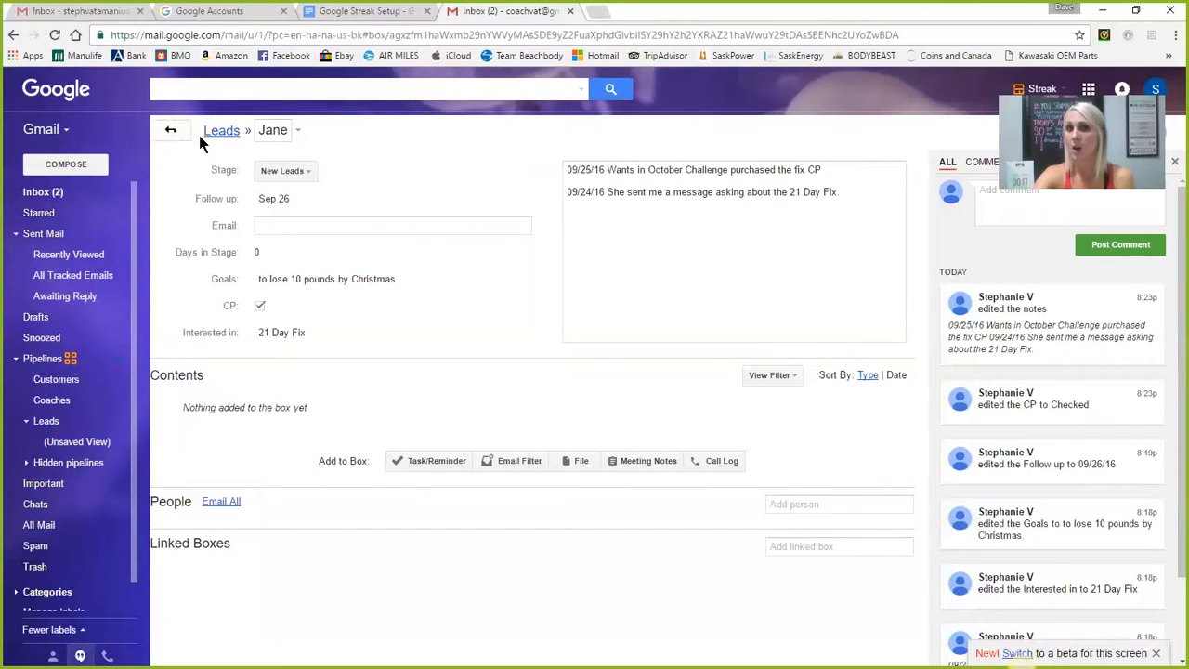
pyautogui.click(298, 133)
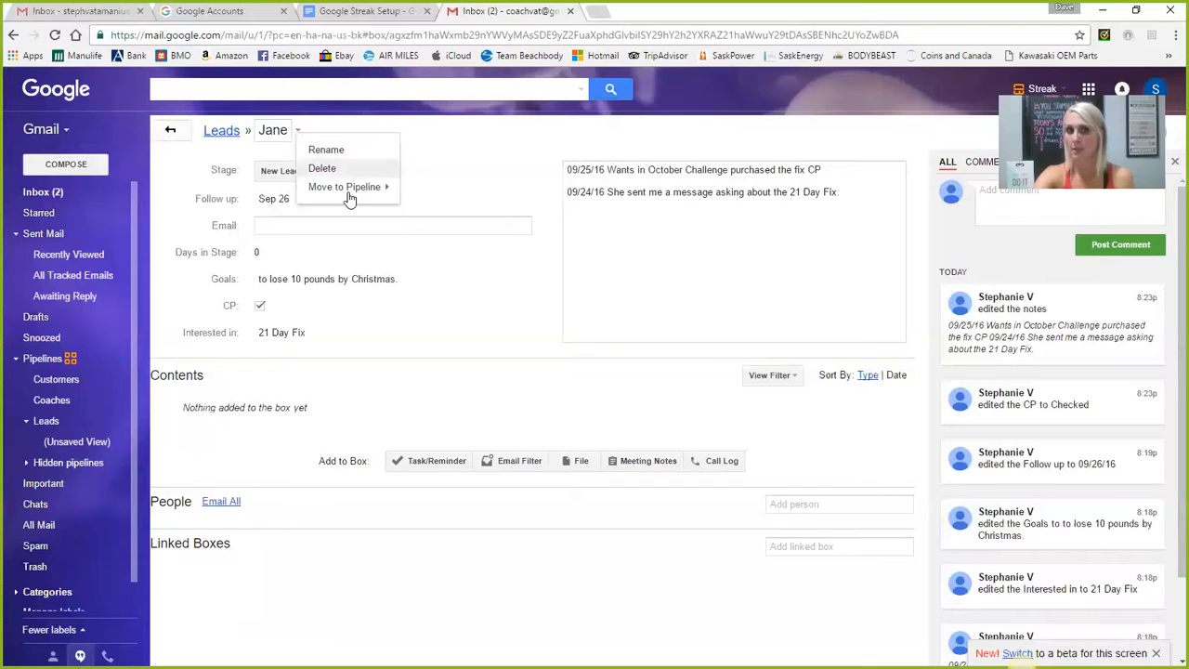
pyautogui.moveTo(353, 191)
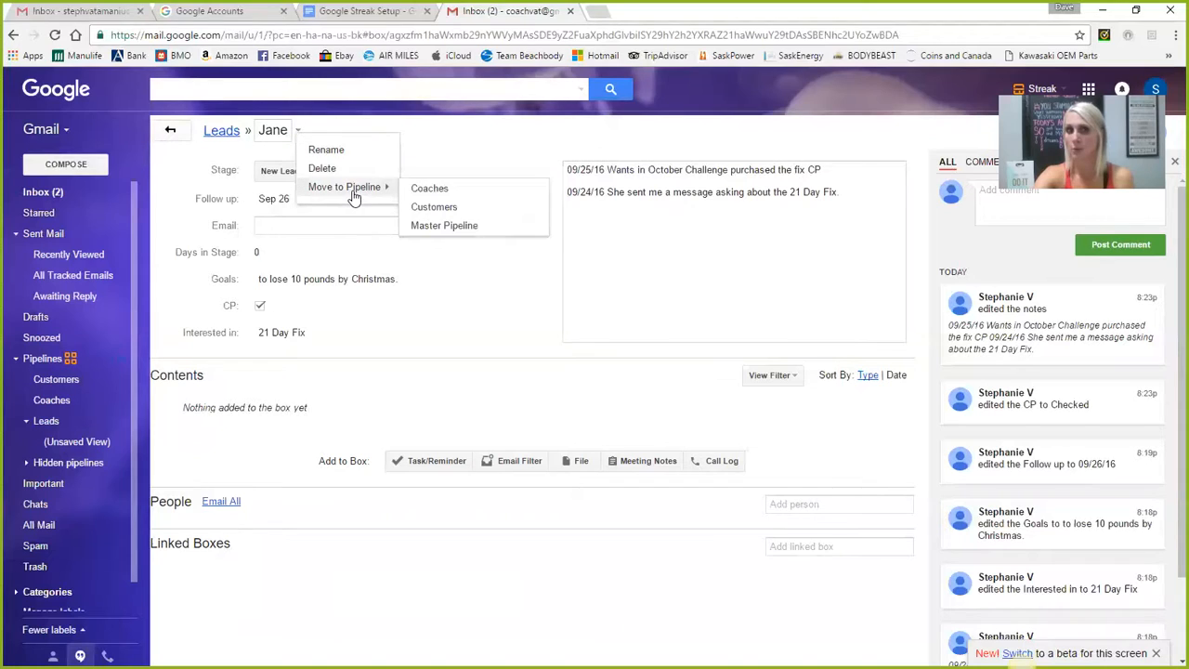
pyautogui.click(431, 207)
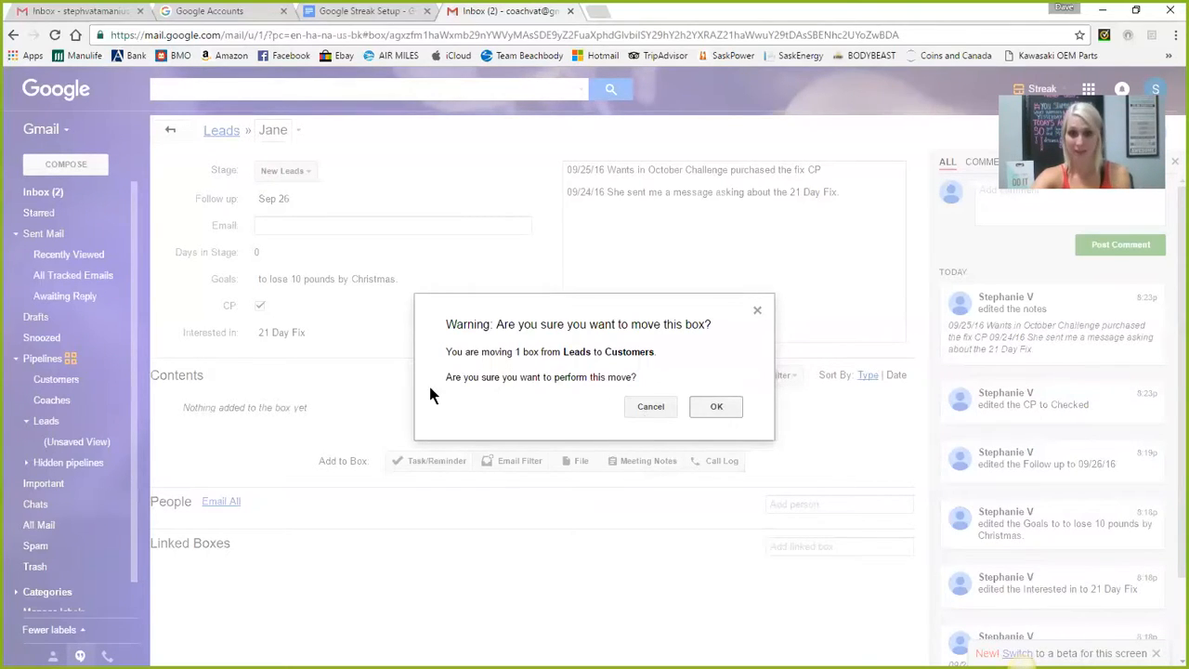
pyautogui.click(717, 407)
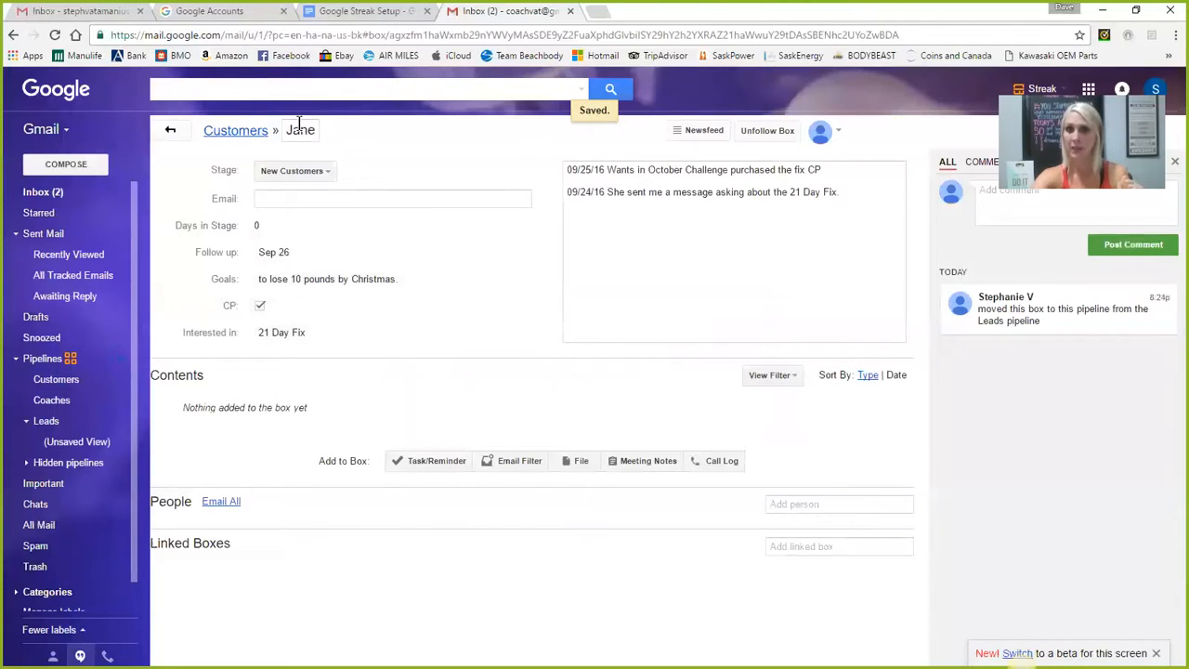
# Step: In the Customers pipeline, advance the moved contact's stage to Invited to Challenge Group and on to In Challenge Group
pyautogui.click(60, 380)
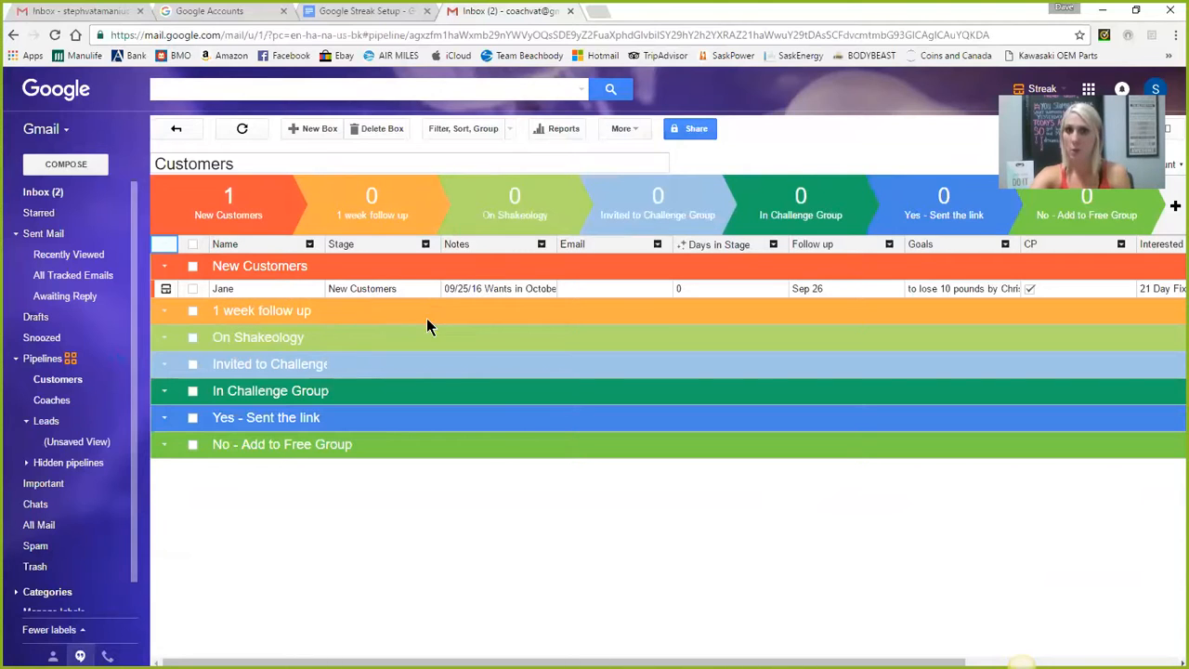
pyautogui.click(370, 288)
pyautogui.click(360, 288)
pyautogui.click(360, 287)
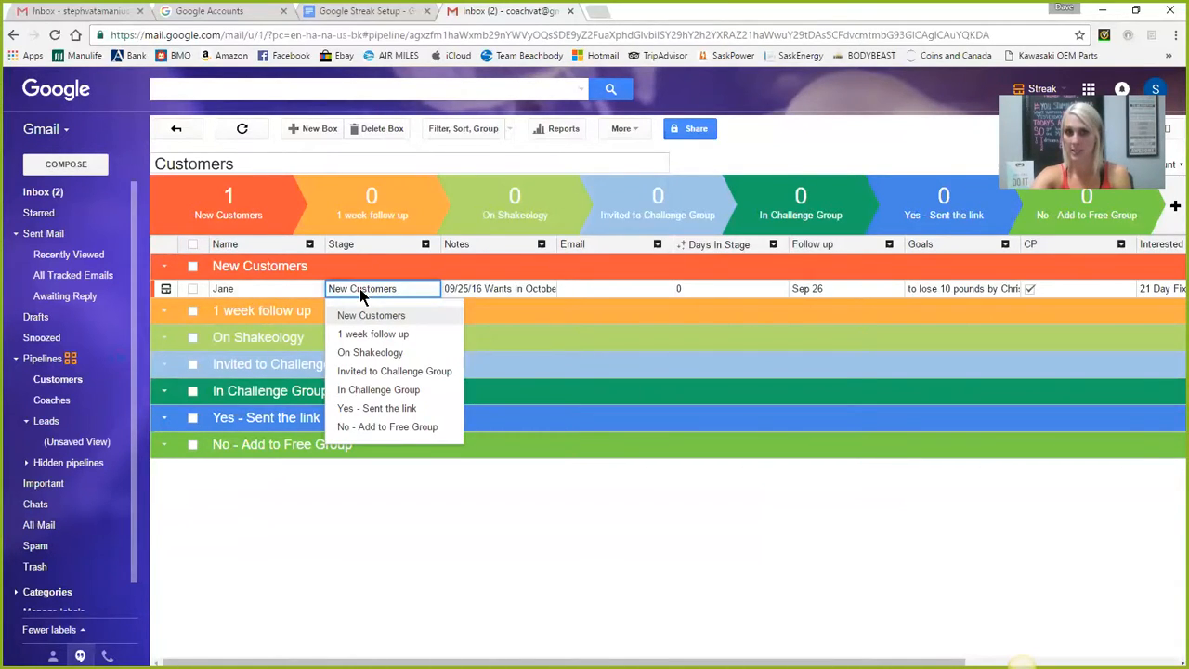
pyautogui.click(374, 371)
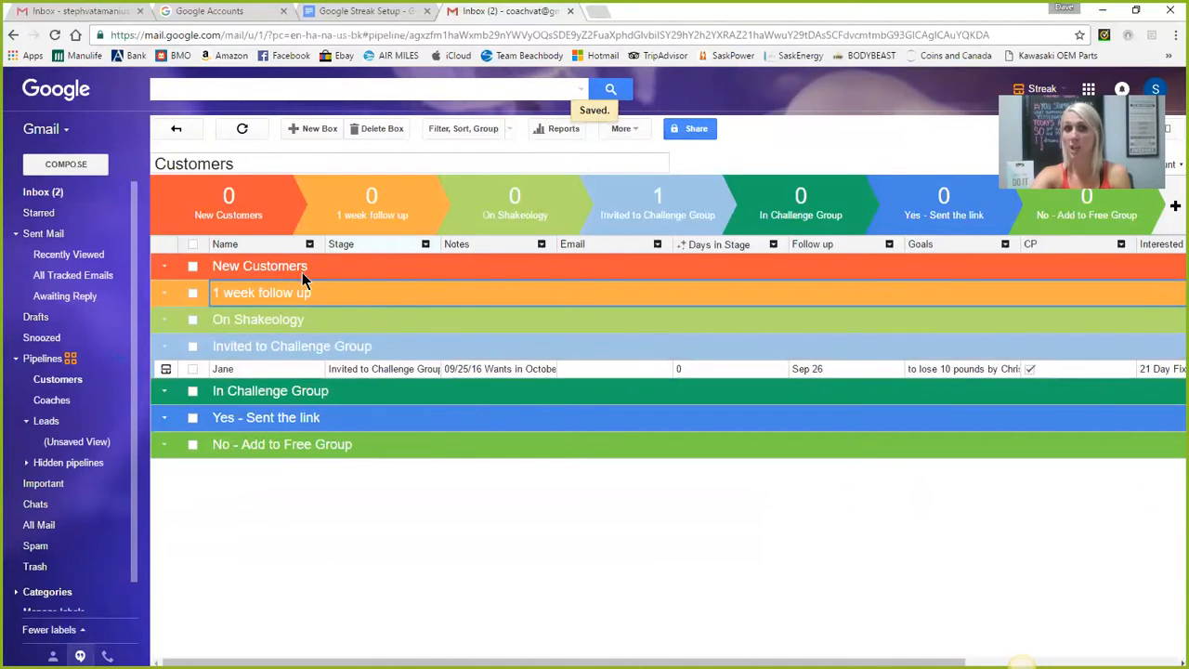
pyautogui.click(368, 370)
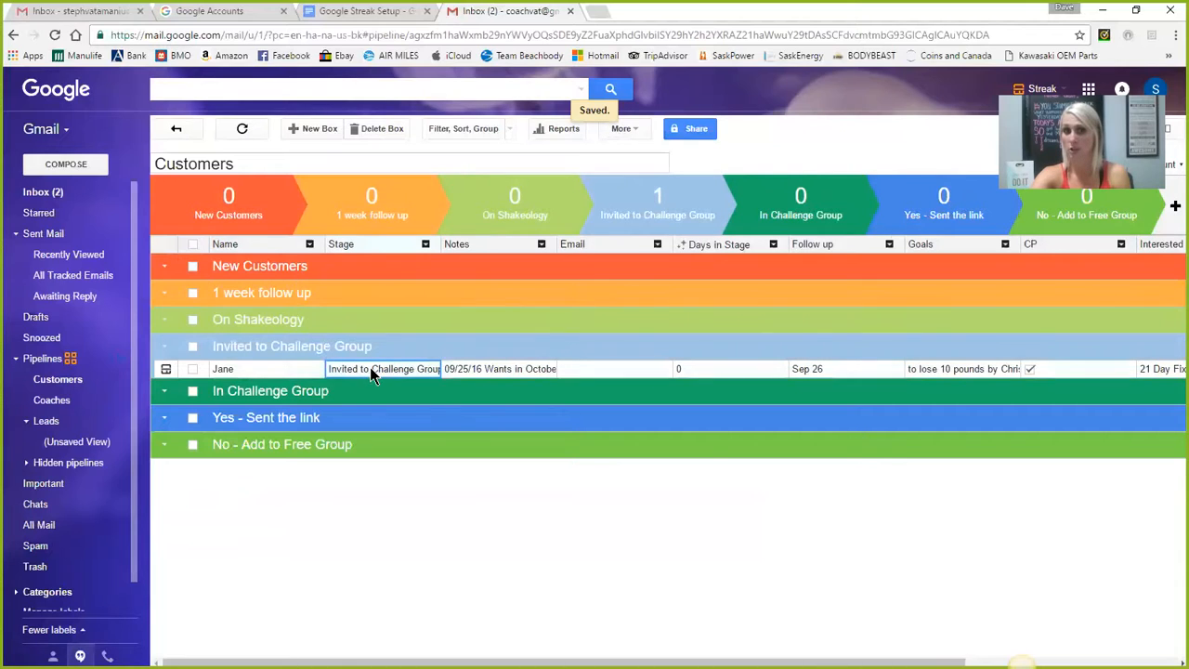
pyautogui.click(370, 369)
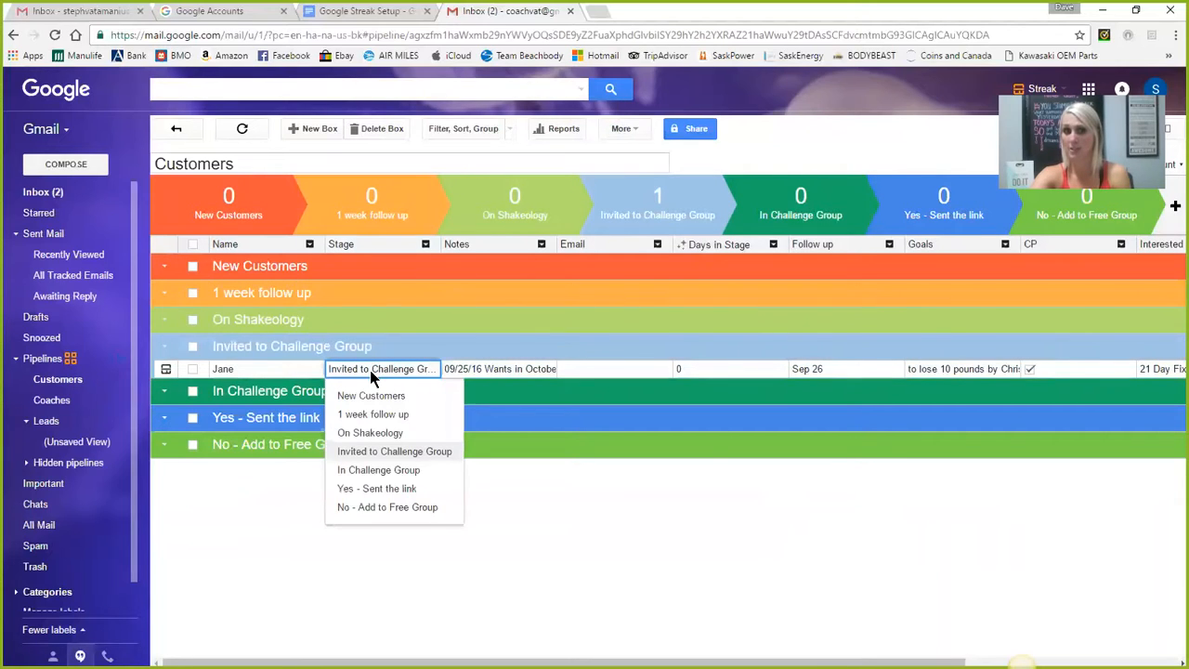
pyautogui.click(376, 471)
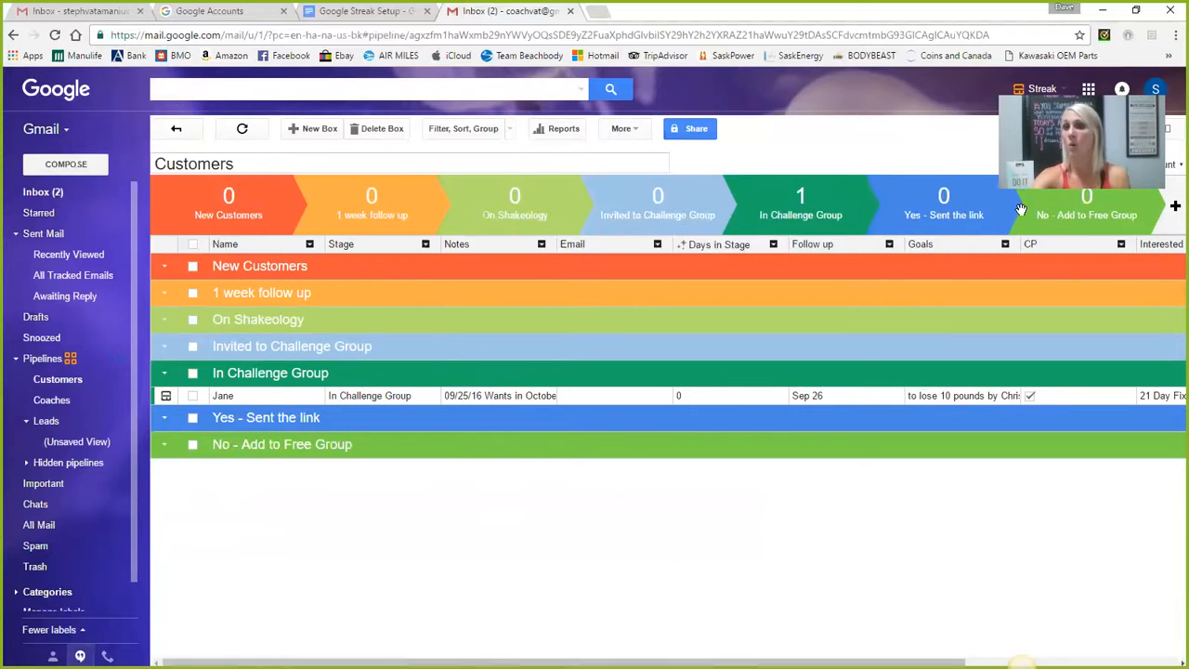
# Step: From the inbox, add the "Welcome to Streak" email thread to the contact's existing box in the Customers pipeline
pyautogui.click(37, 195)
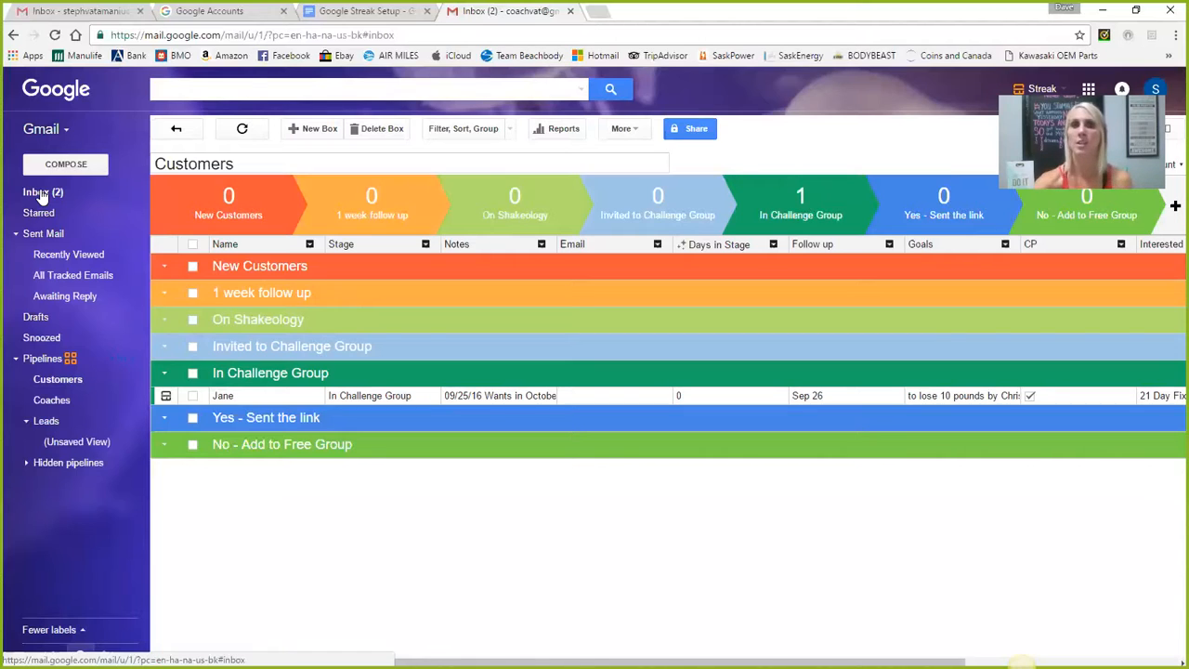
pyautogui.click(42, 194)
pyautogui.click(46, 200)
pyautogui.click(58, 193)
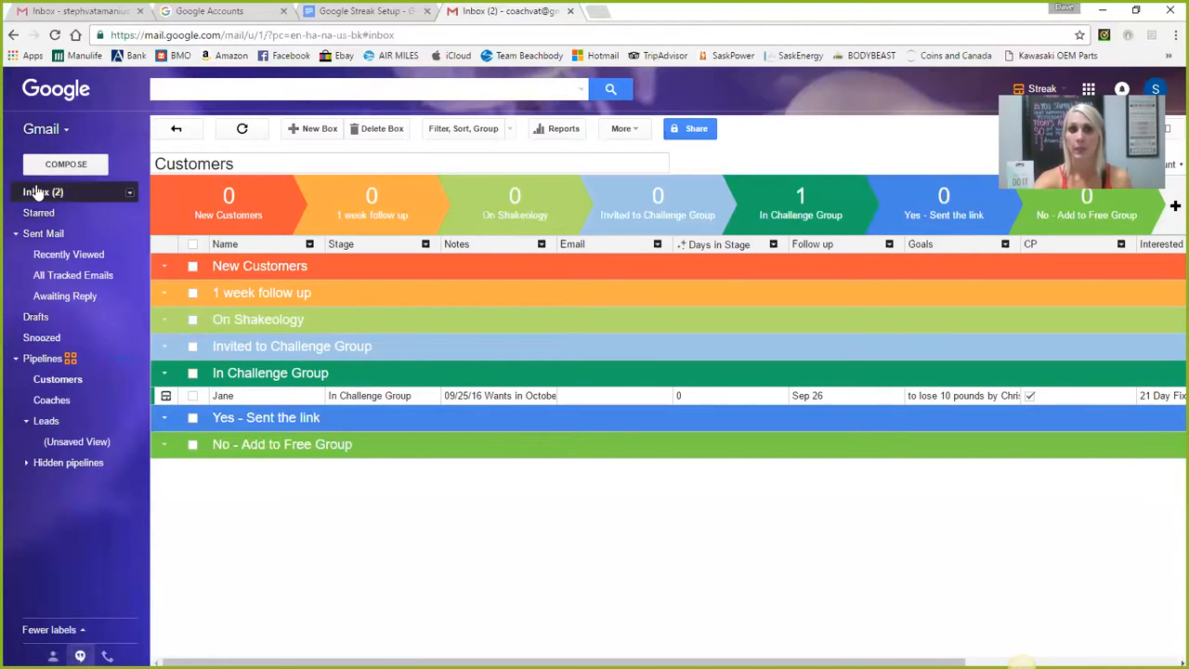
pyautogui.click(35, 192)
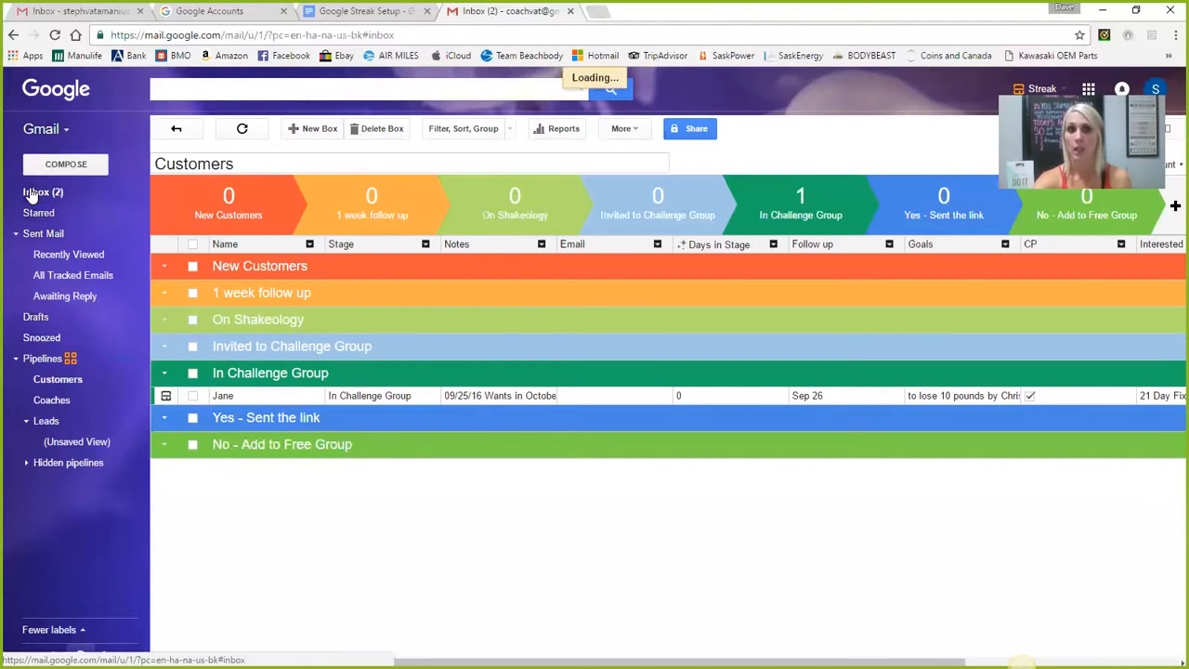
pyautogui.click(40, 241)
pyautogui.click(36, 193)
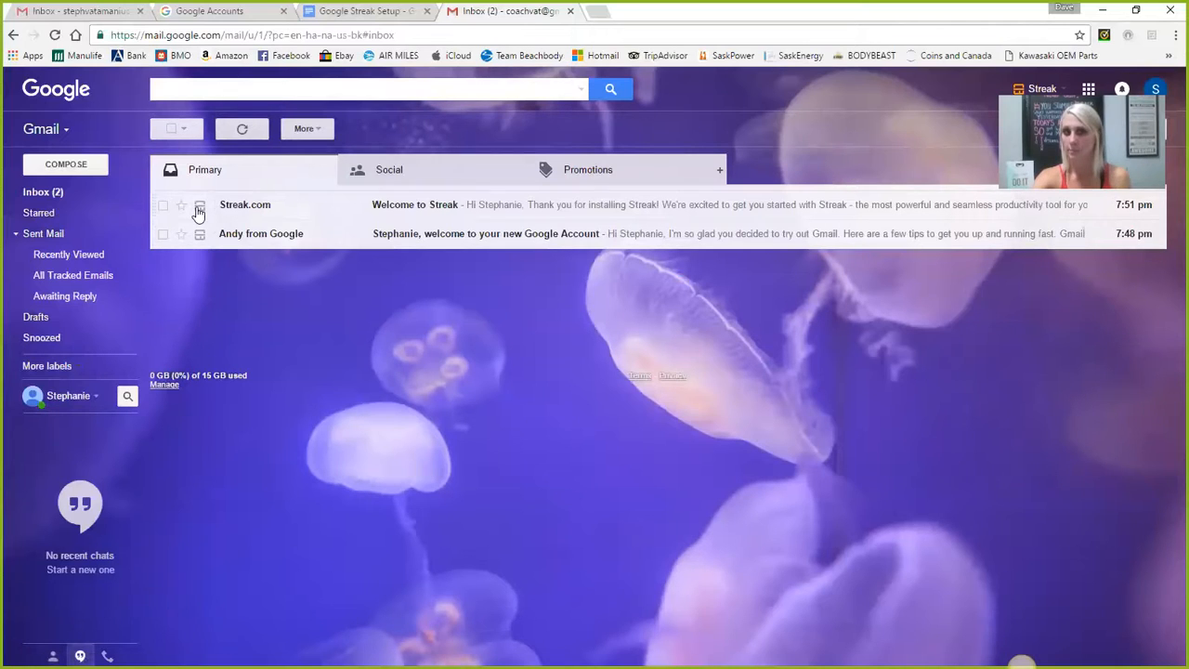
pyautogui.click(199, 208)
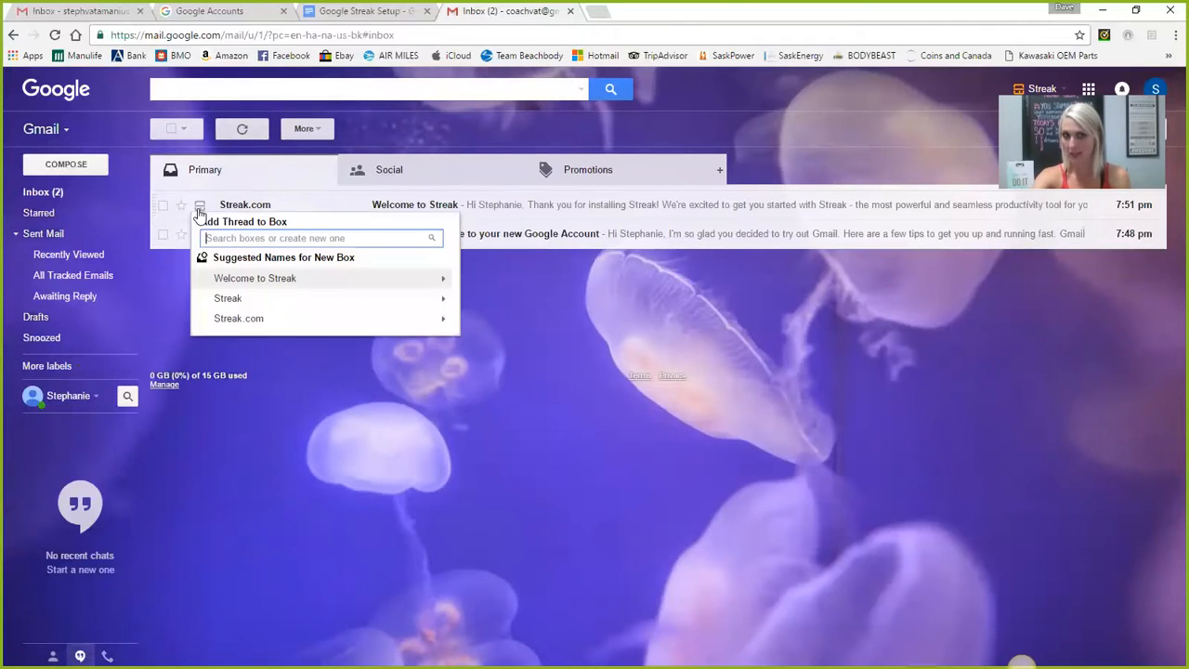
pyautogui.click(240, 237)
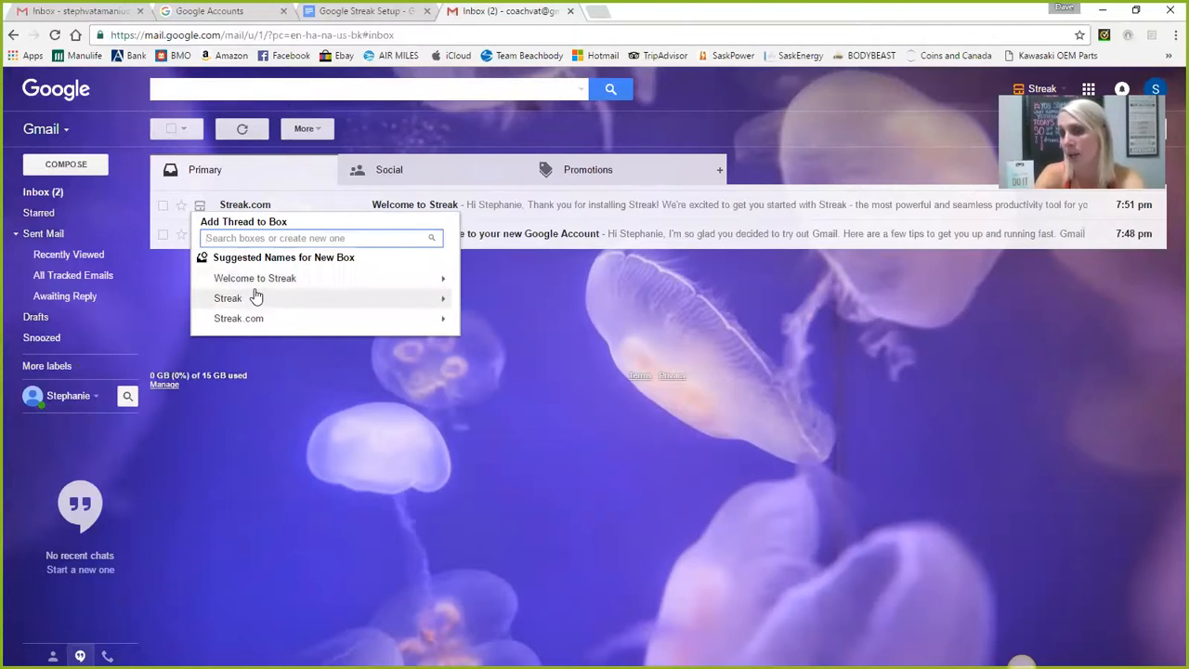
pyautogui.write('Jane')
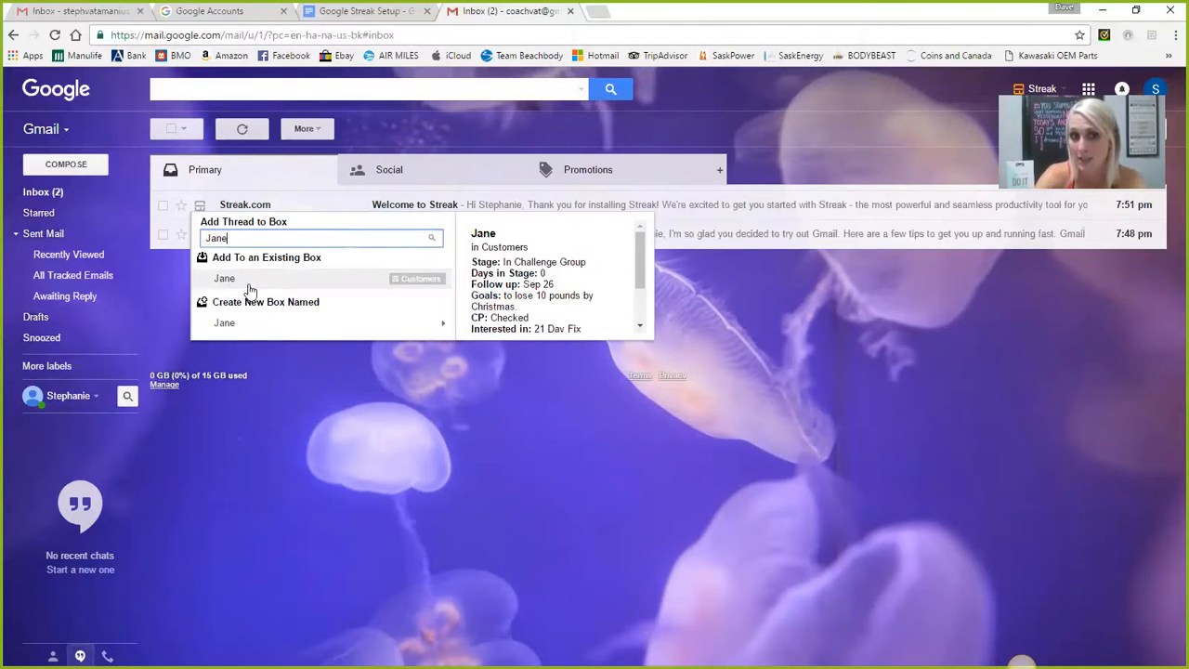
pyautogui.click(224, 279)
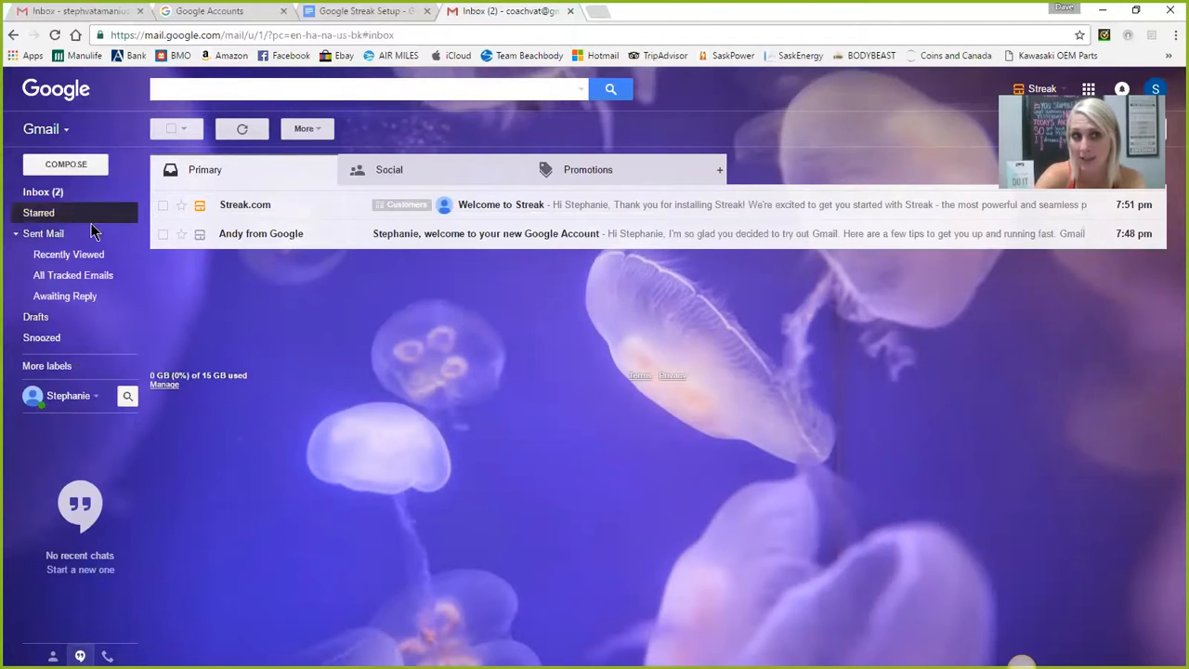
# Step: Review the attached email and activity history in the In Challenge Group customer's box, and return to the inbox
pyautogui.click(48, 366)
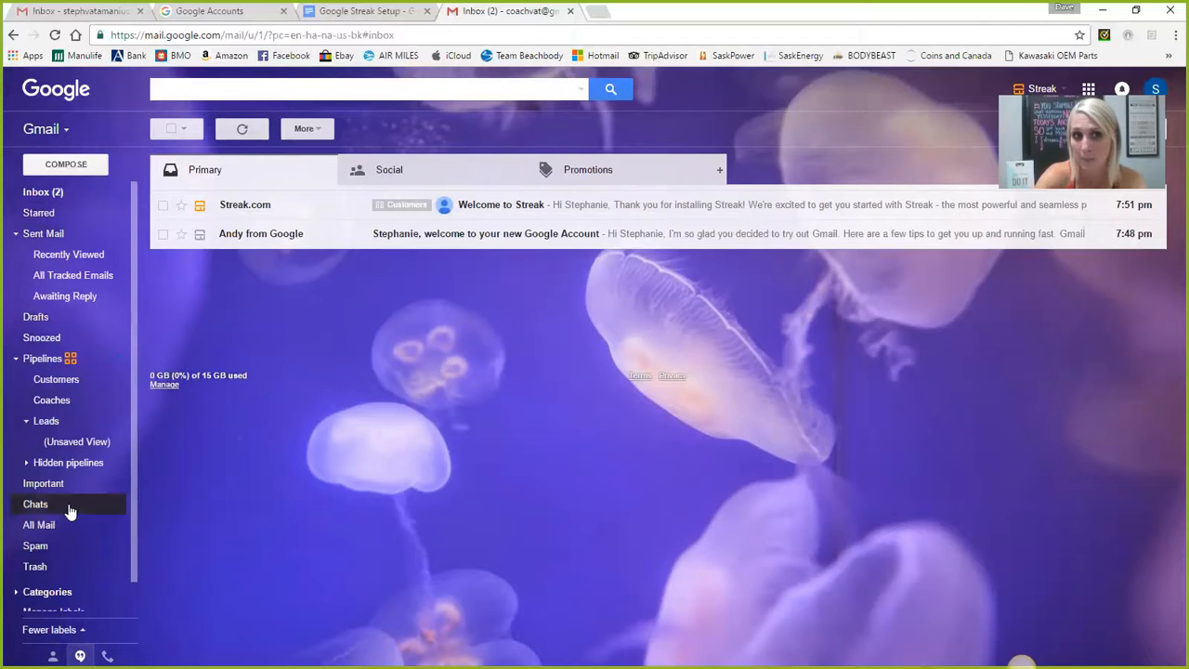
pyautogui.click(56, 379)
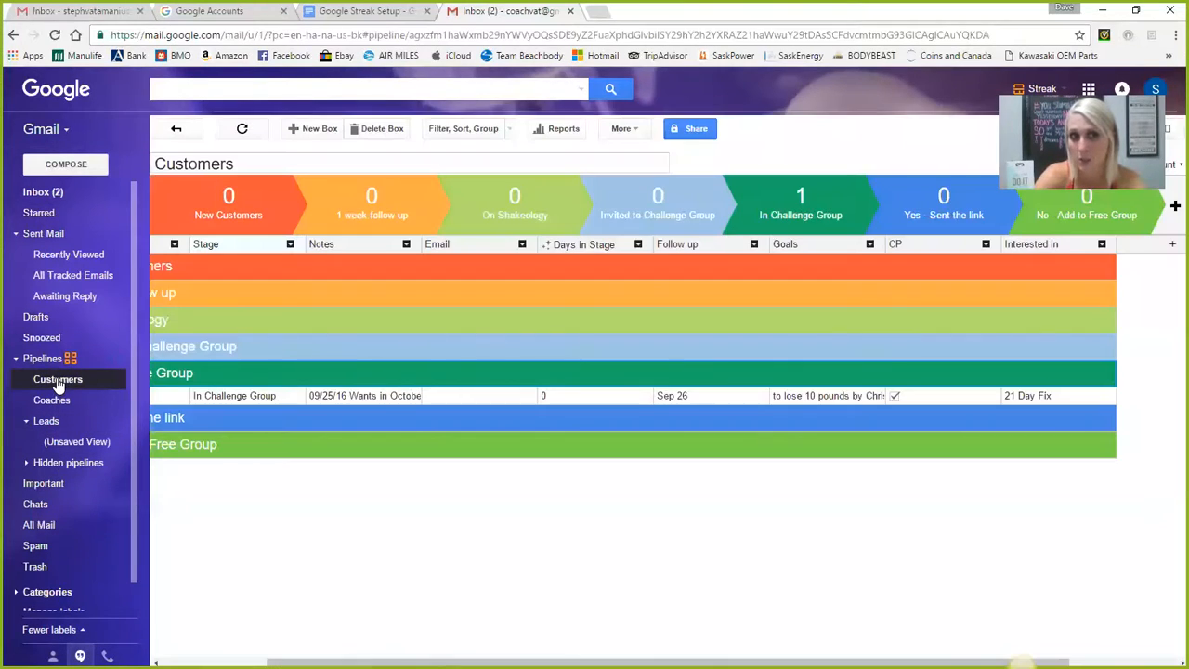
pyautogui.moveTo(459, 662); pyautogui.dragTo(352, 662)
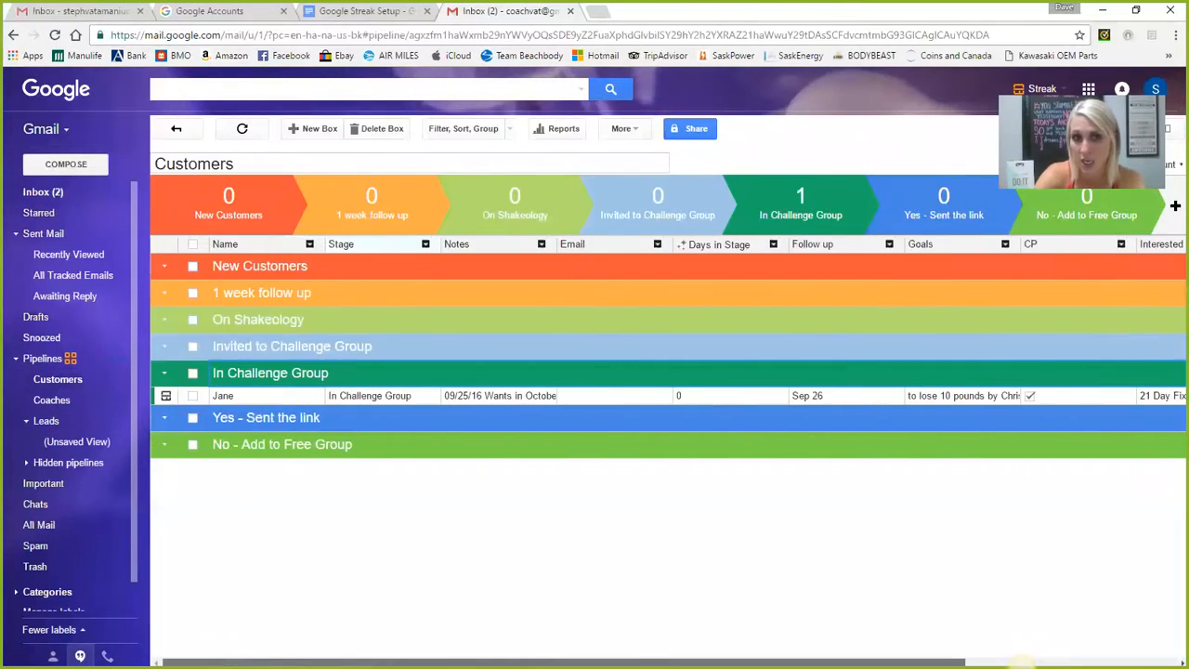
pyautogui.click(165, 396)
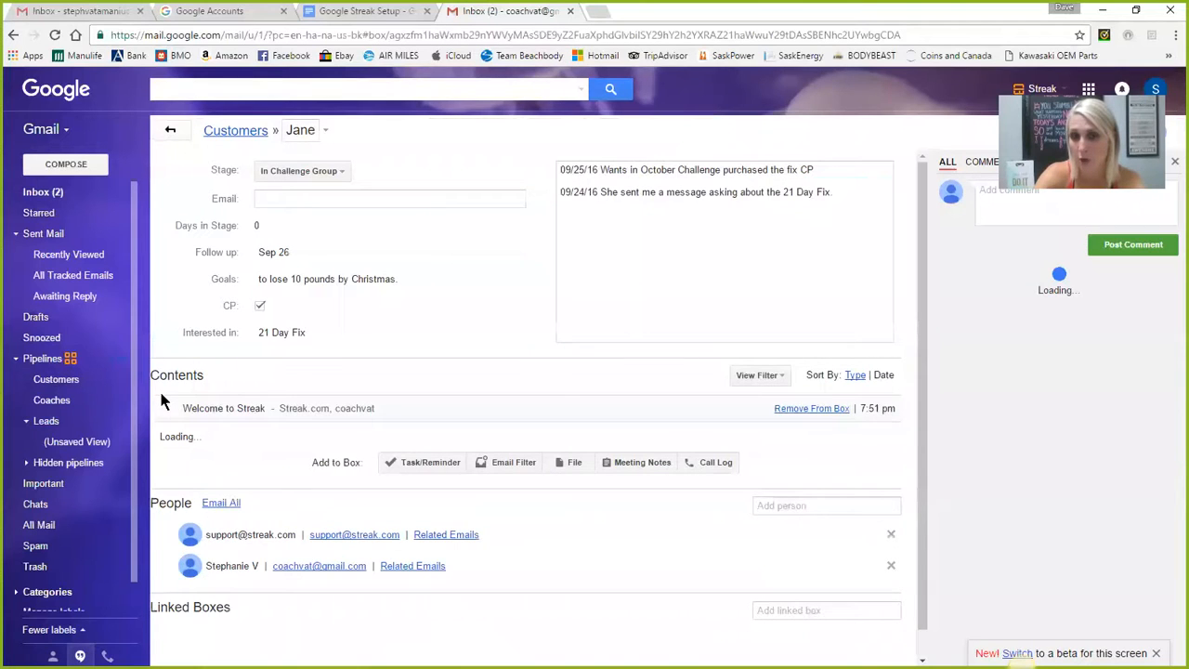
pyautogui.scroll(-1, 292, 340)
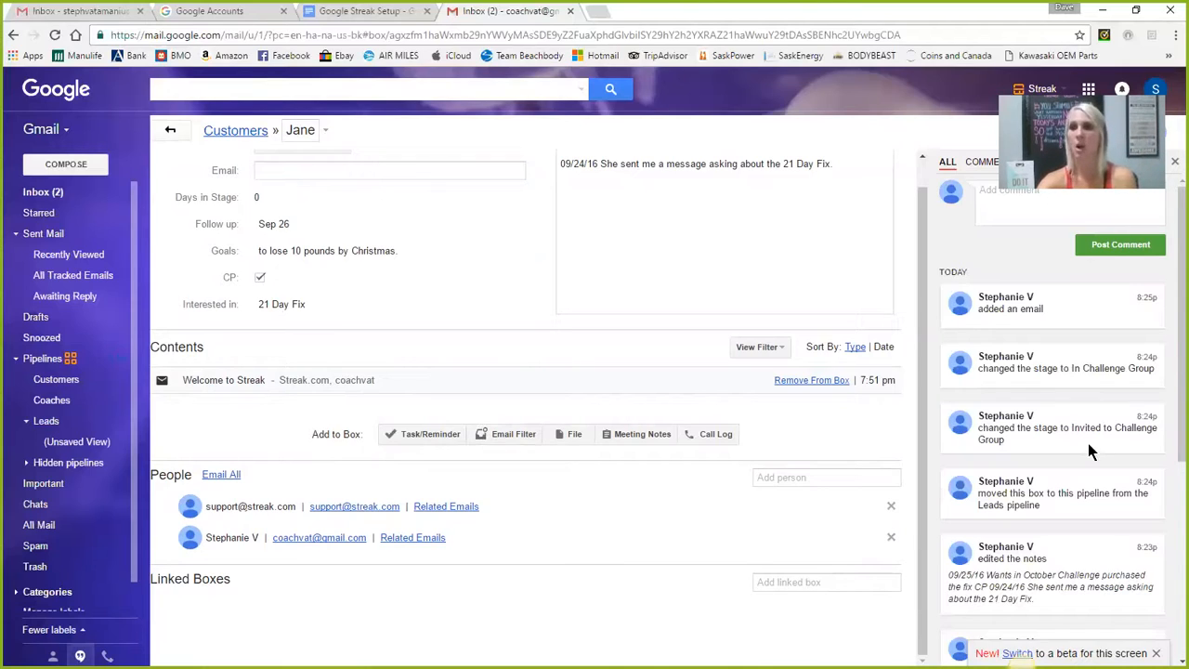
pyautogui.scroll(-6, 1072, 448)
pyautogui.scroll(8, 1068, 446)
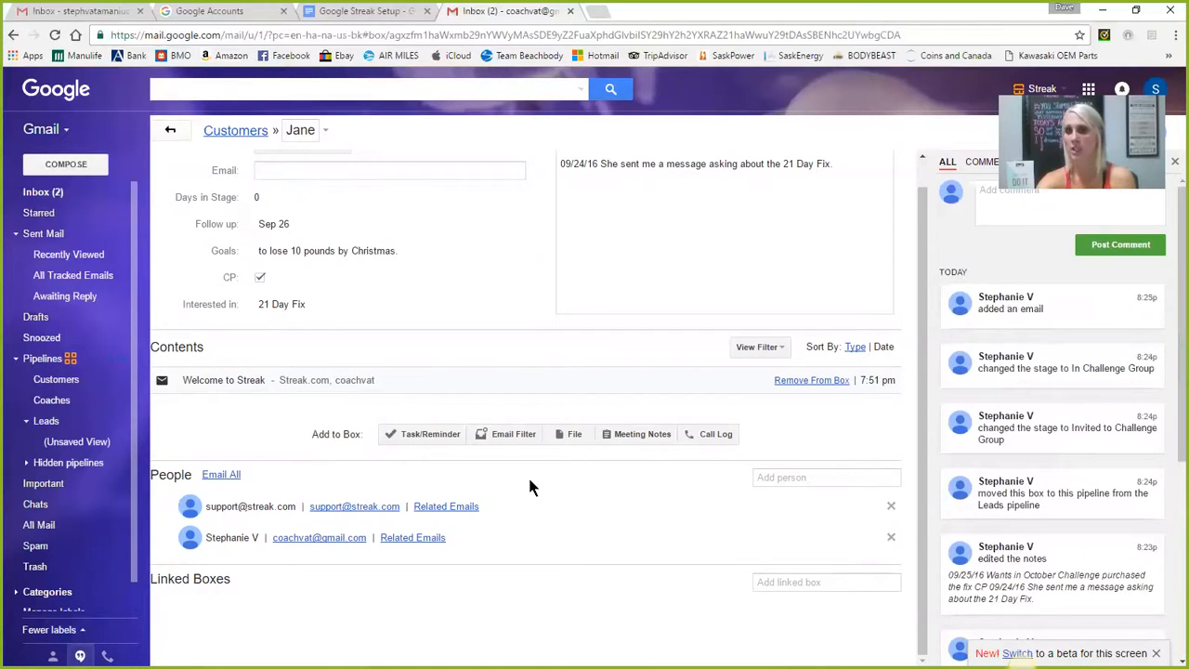
pyautogui.scroll(1, 444, 353)
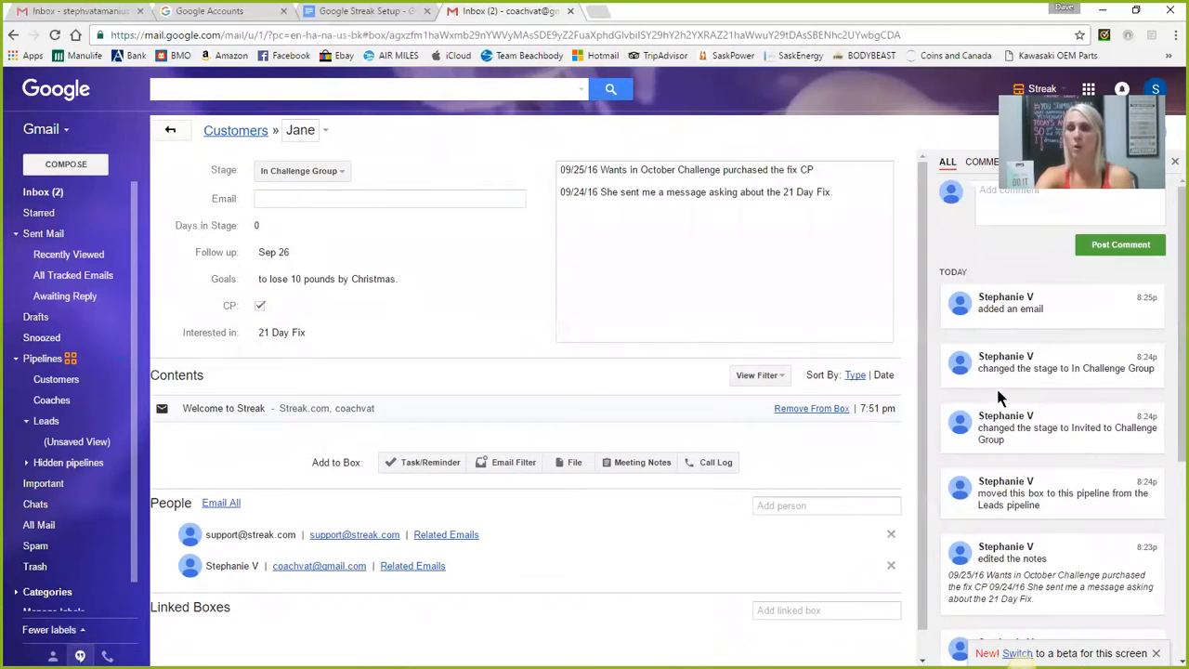
pyautogui.click(49, 192)
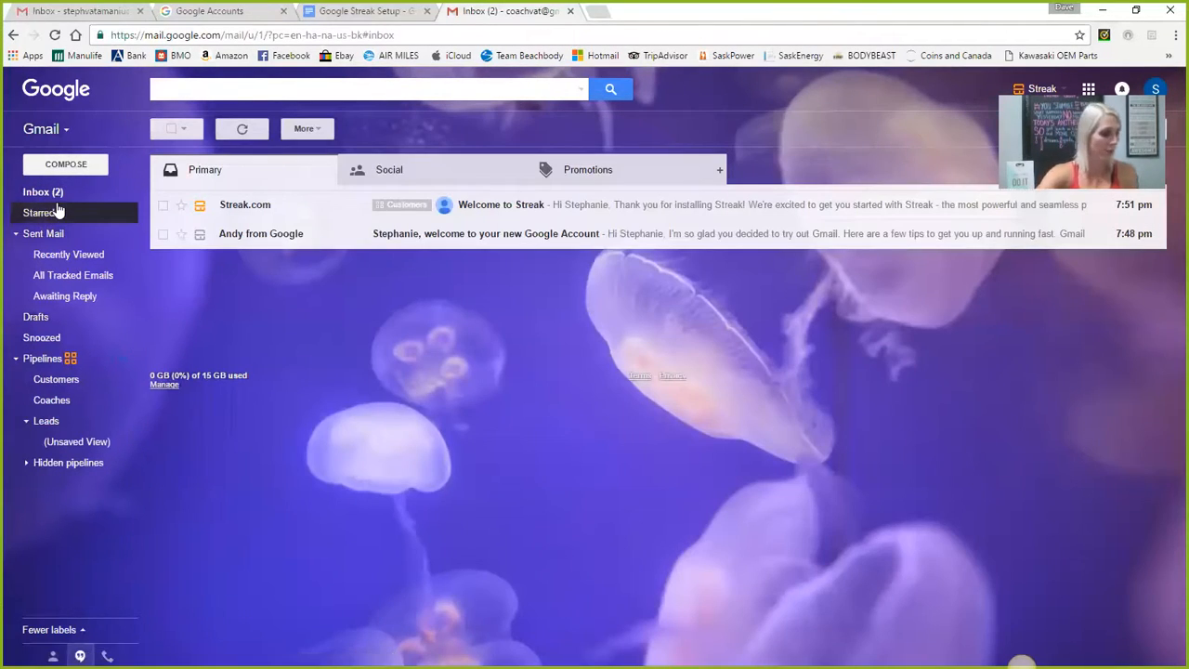